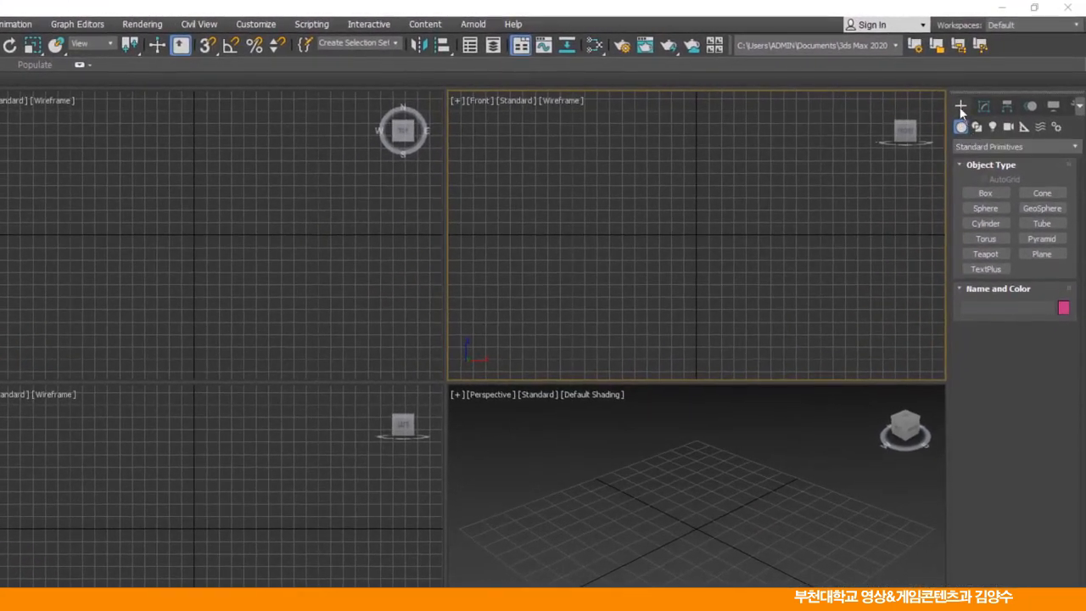
# Create a Super Spray particle emitter with an icon size of about 19 at the Top view's origin and go to frame 20.
pyautogui.click(980, 147)
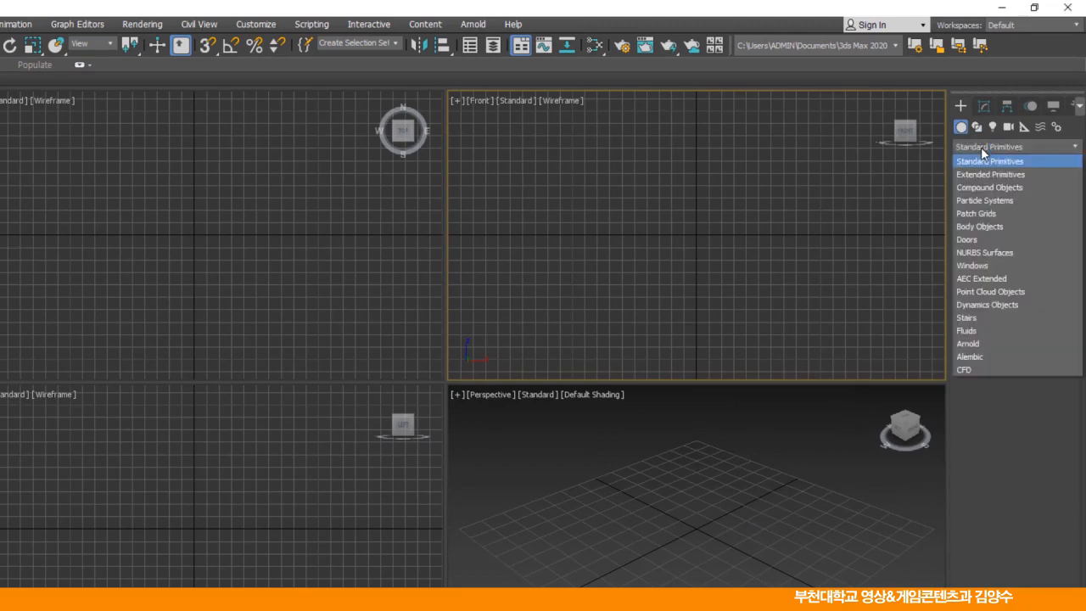
pyautogui.click(992, 204)
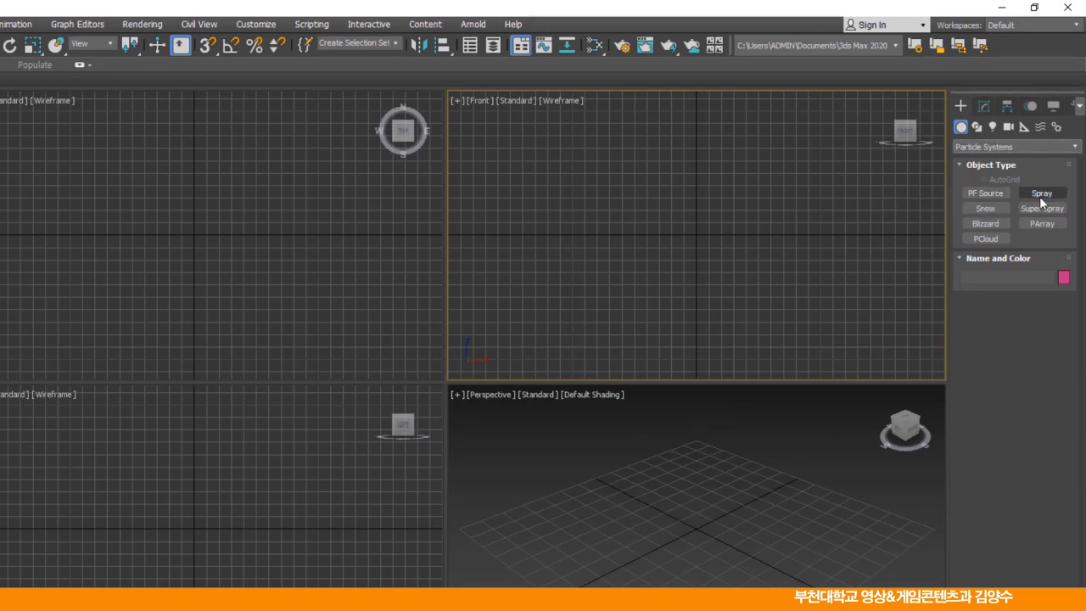
pyautogui.click(1042, 224)
pyautogui.click(1046, 211)
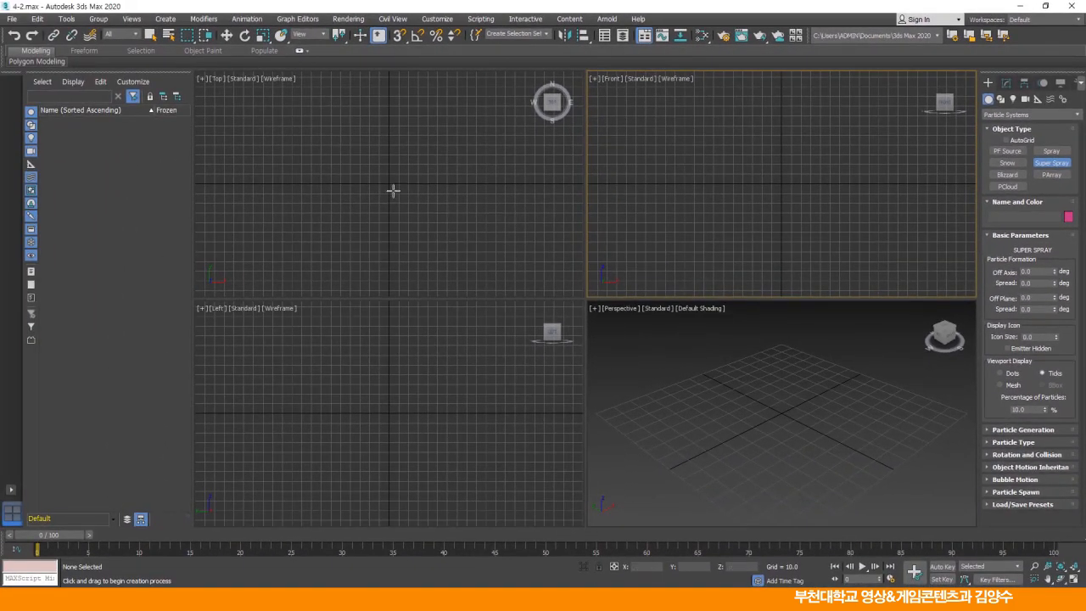
pyautogui.moveTo(388, 184); pyautogui.dragTo(395, 201)
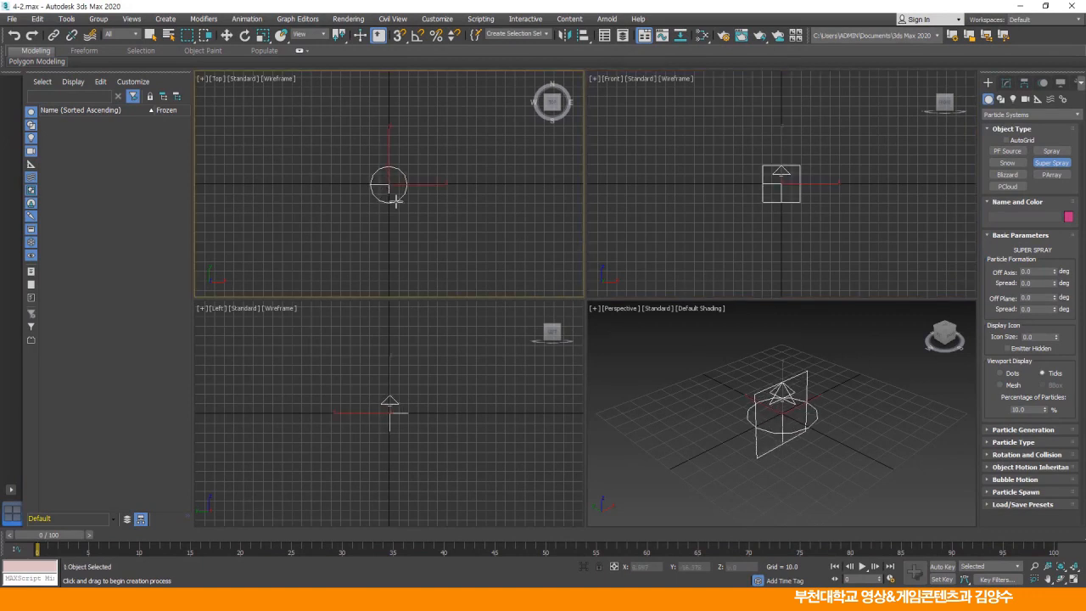
pyautogui.moveTo(396, 201); pyautogui.dragTo(396, 199)
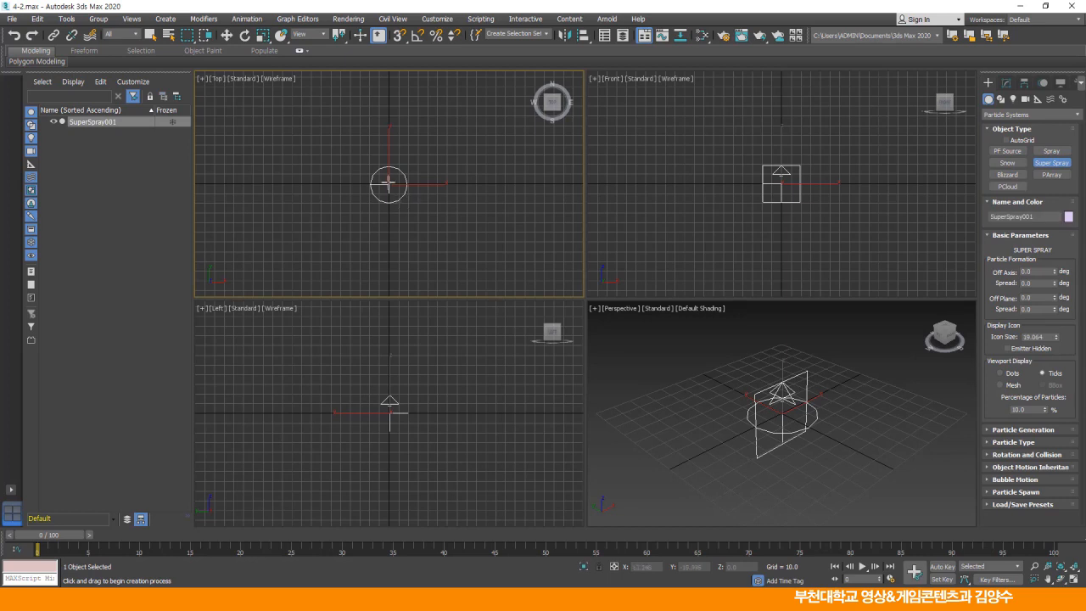
pyautogui.click(227, 36)
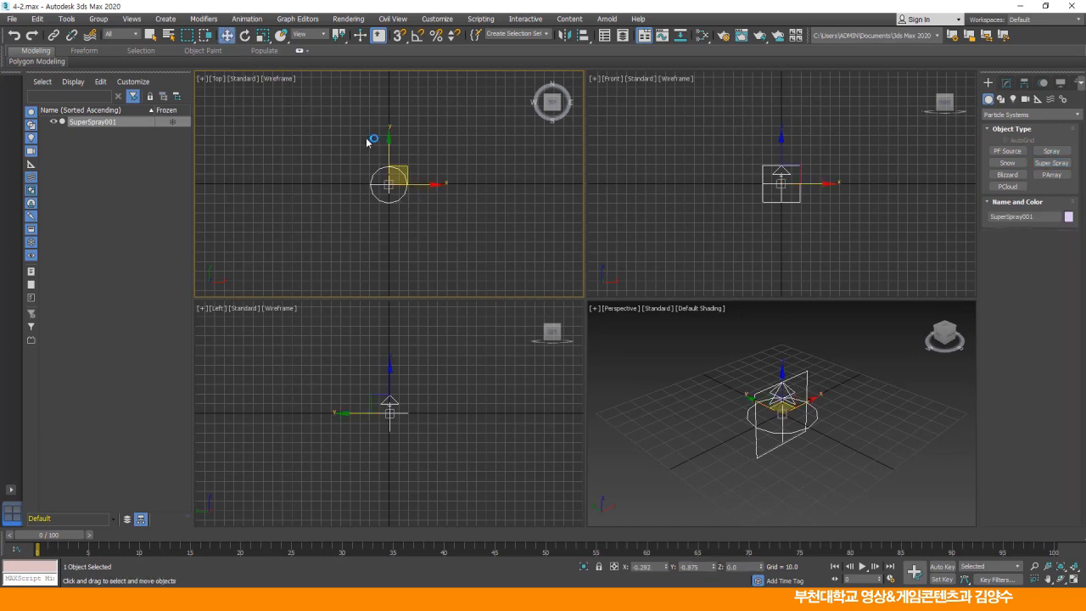
pyautogui.moveTo(52, 536)
pyautogui.mouseDown()
pyautogui.moveTo(607, 550)
pyautogui.moveTo(115, 547)
pyautogui.moveTo(460, 547)
pyautogui.moveTo(200, 536)
pyautogui.moveTo(52, 544)
pyautogui.moveTo(240, 545)
pyautogui.moveTo(243, 533)
pyautogui.mouseUp()
pyautogui.press('w')
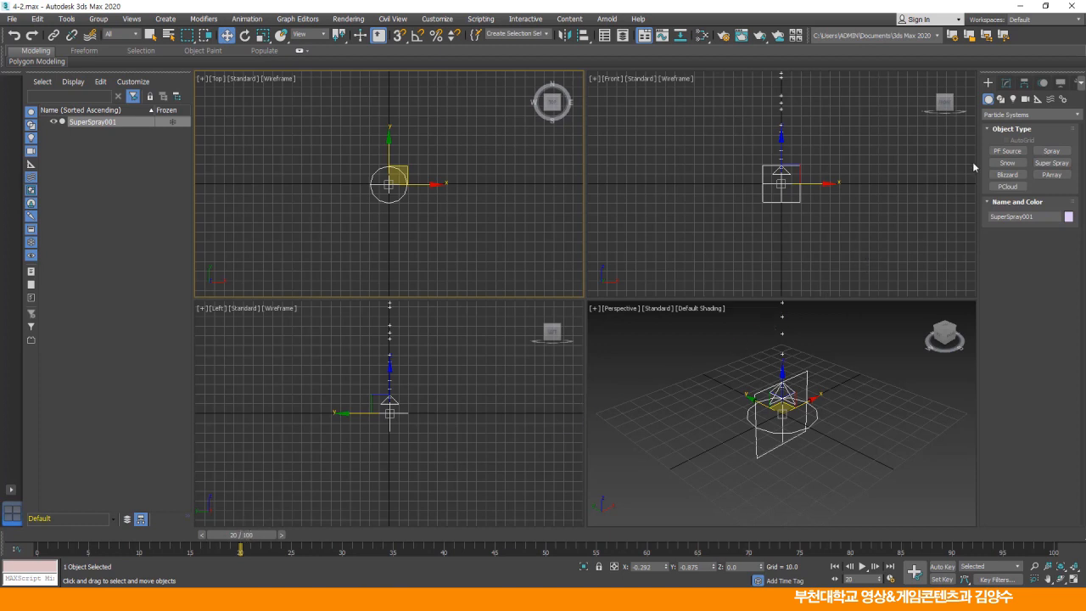
# Show the emitter's modifier parameters in a widened two-column layout with Particle Generation and Particle Type expanded.
pyautogui.click(1006, 83)
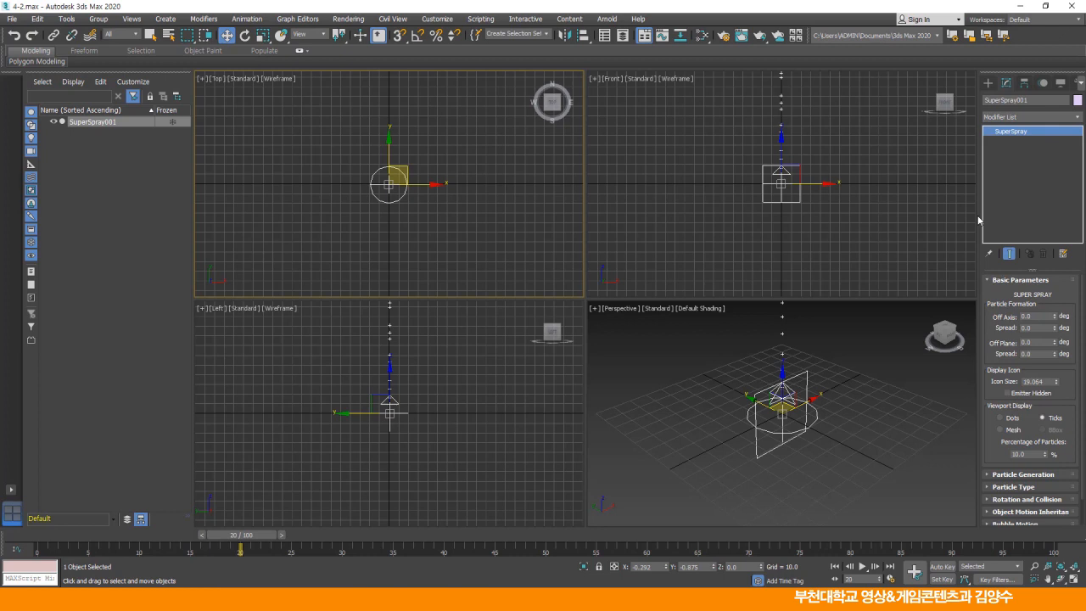
pyautogui.moveTo(976, 215); pyautogui.dragTo(819, 214)
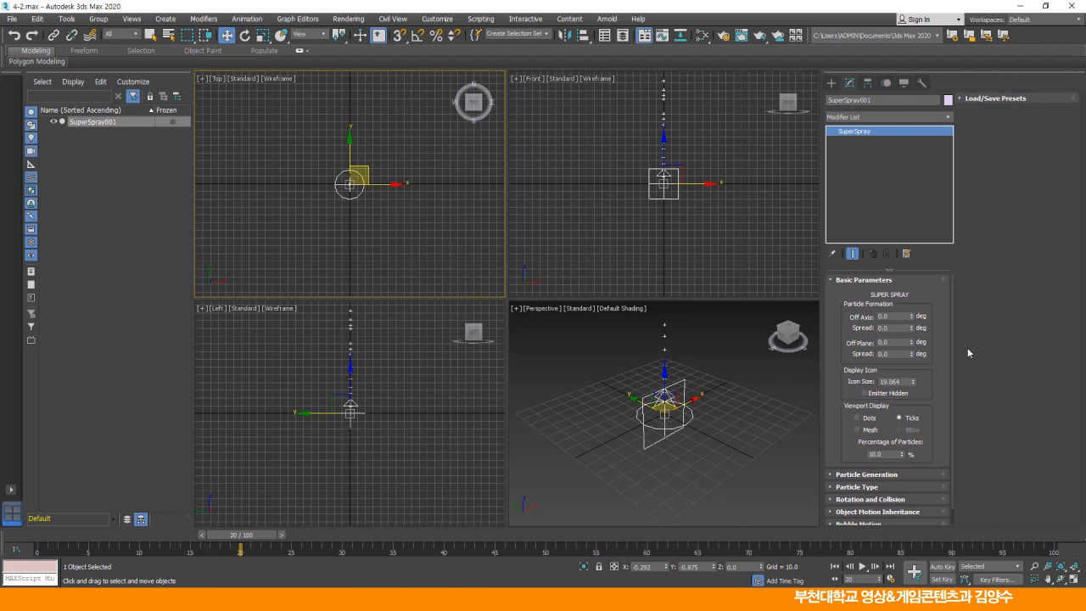
pyautogui.click(848, 479)
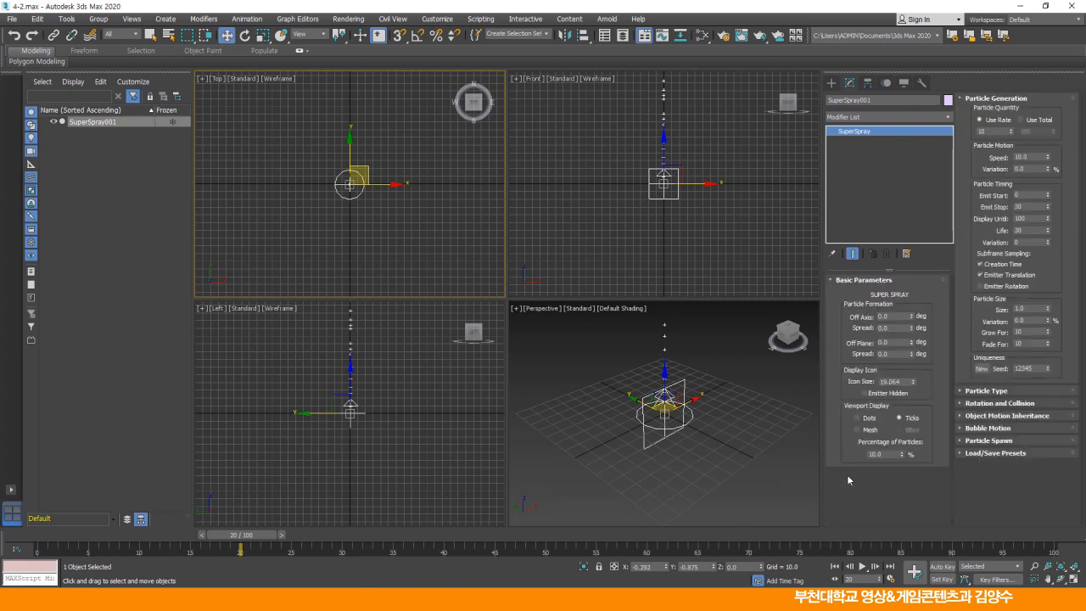
pyautogui.click(962, 390)
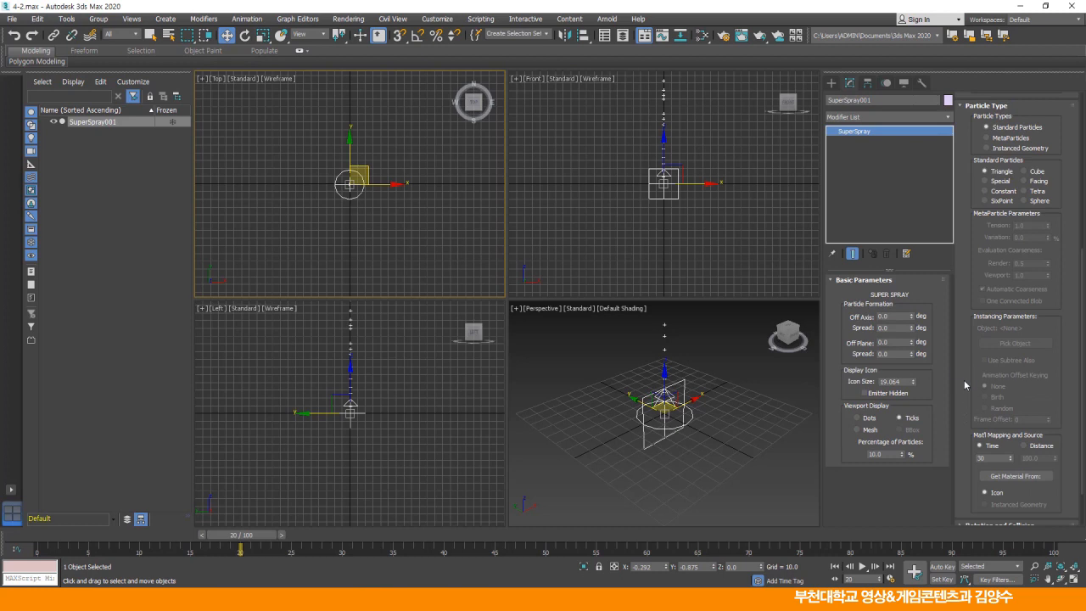
pyautogui.moveTo(964, 388); pyautogui.dragTo(965, 261)
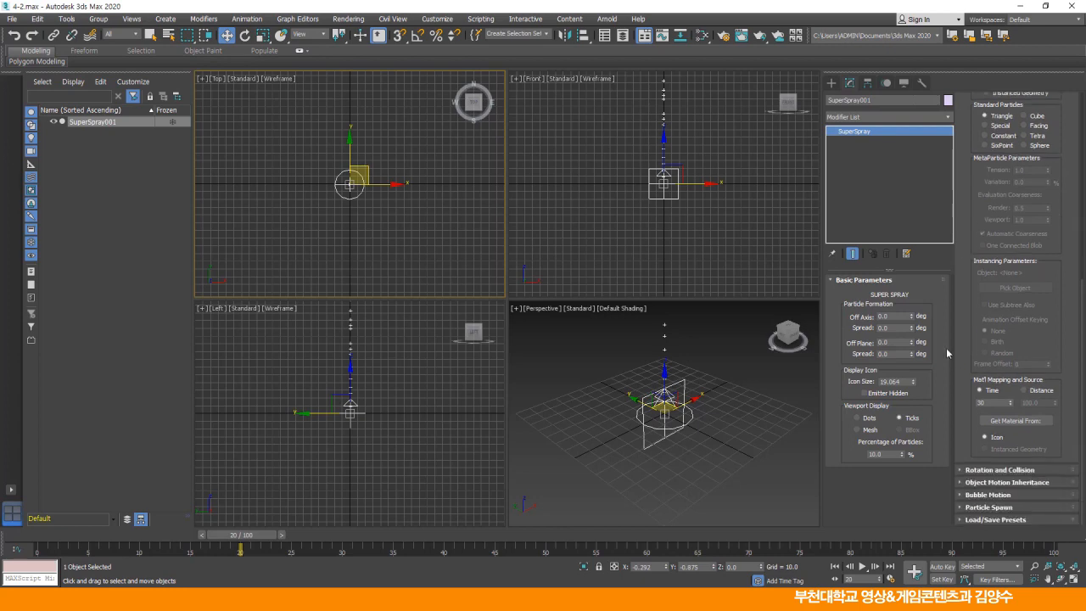
# Set the Super Spray's Off Axis angle to 15 degrees and its axis Spread to 66 degrees.
pyautogui.moveTo(661, 143); pyautogui.dragTo(659, 212, button='middle')
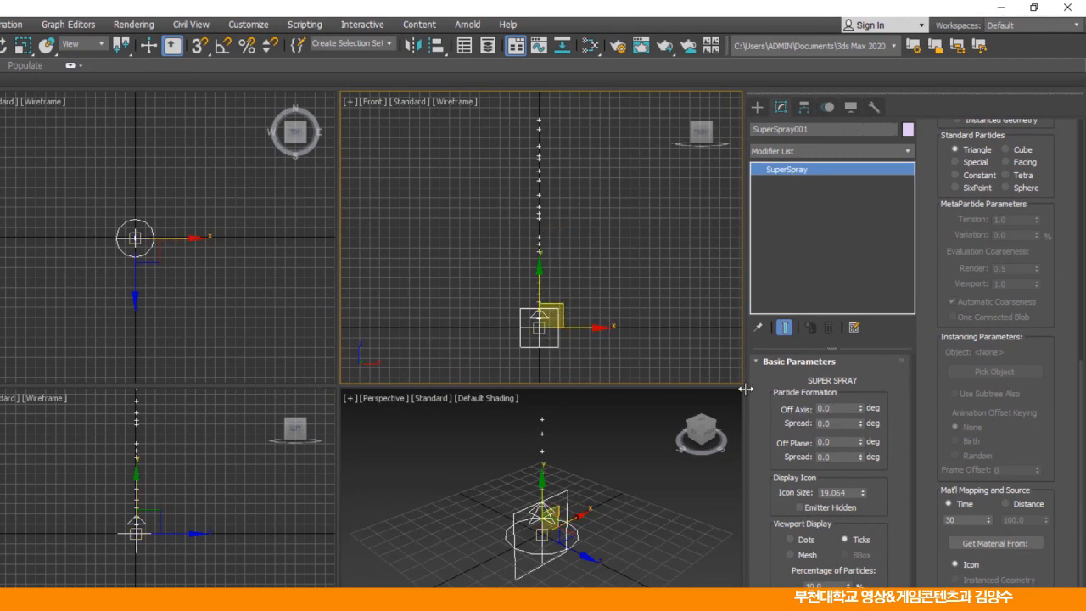
pyautogui.moveTo(861, 409); pyautogui.dragTo(860, 395)
pyautogui.doubleClick(851, 408)
pyautogui.write('15')
pyautogui.press('Return')
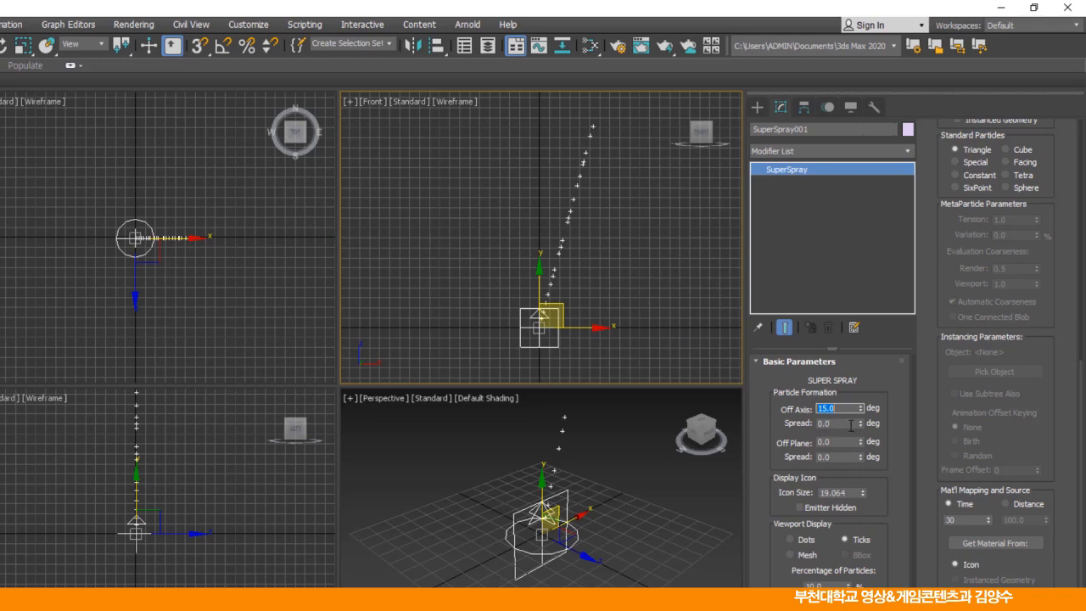
pyautogui.moveTo(860, 422); pyautogui.dragTo(866, 368)
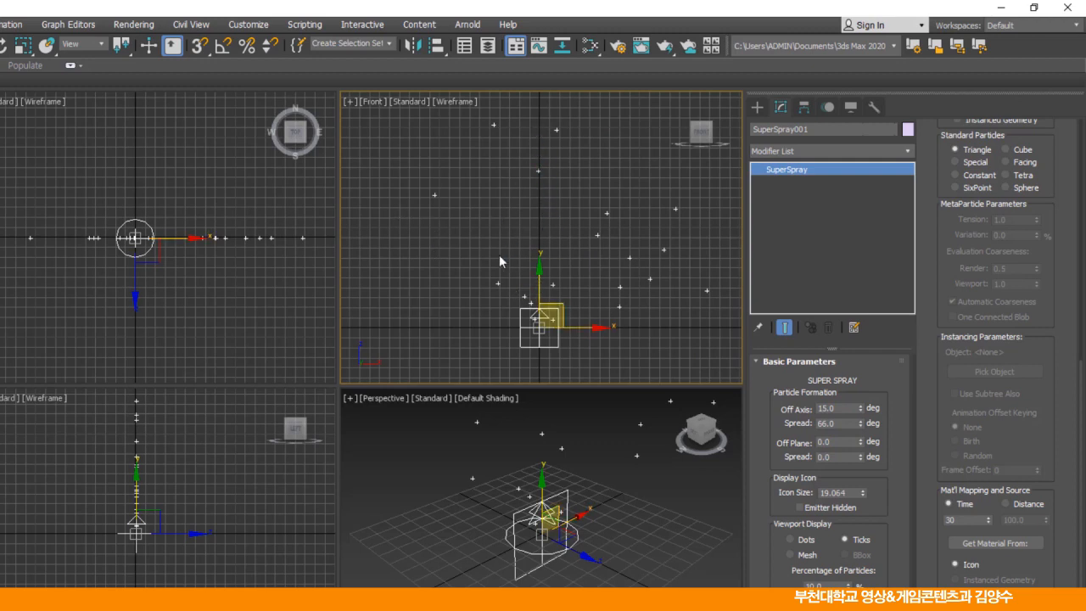
# Set the Super Spray's Off Axis angle to 10 degrees and its axis Spread to 80 degrees.
pyautogui.doubleClick(834, 410)
pyautogui.write('10')
pyautogui.press('Tab')
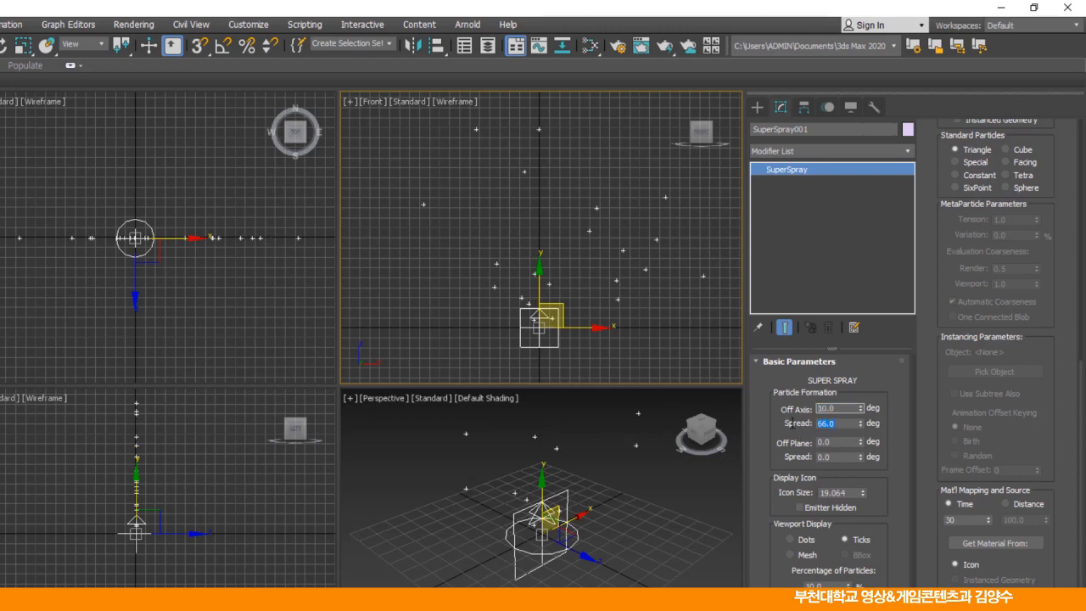
pyautogui.write('80')
pyautogui.press('Return')
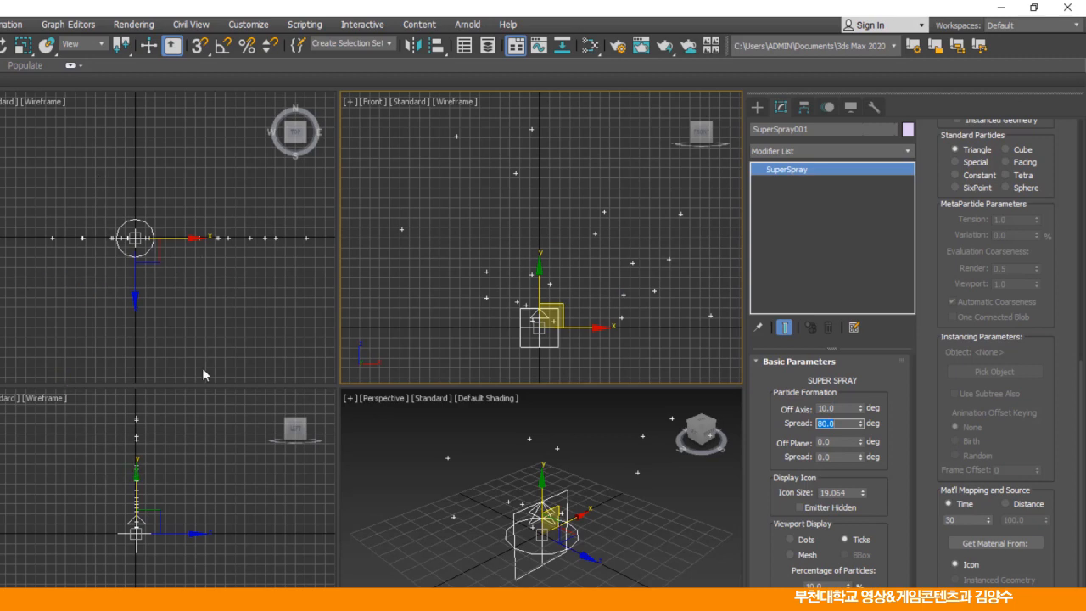
# Set the Super Spray's Off Plane angle to 30 degrees and its plane Spread to 90 degrees.
pyautogui.click(838, 441)
pyautogui.moveTo(863, 444)
pyautogui.mouseDown()
pyautogui.moveTo(862, 419)
pyautogui.moveTo(797, 438)
pyautogui.mouseUp()
pyautogui.write('10')
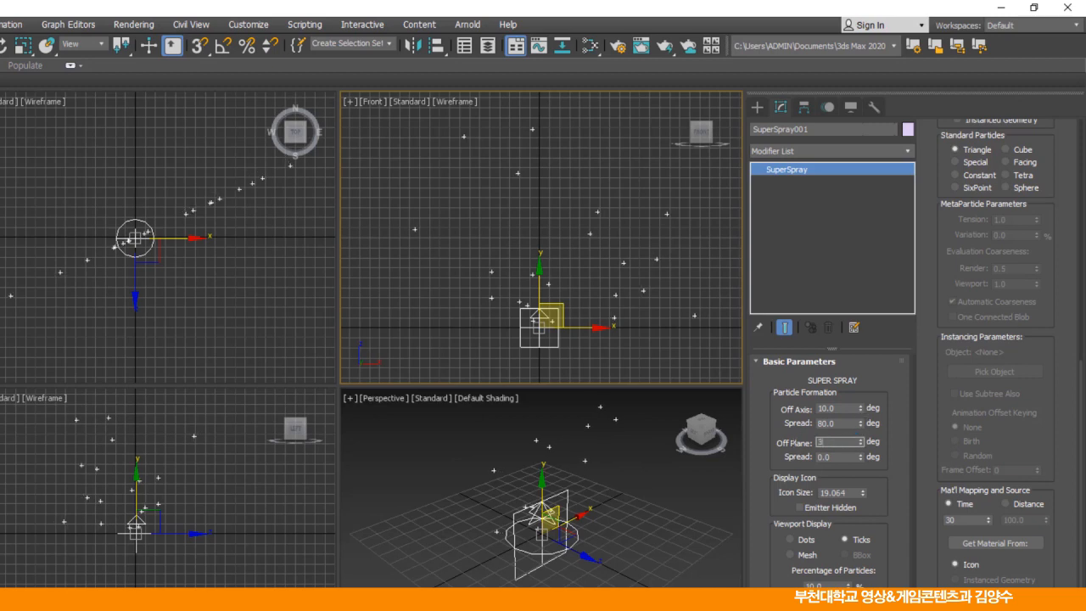
pyautogui.press('Return')
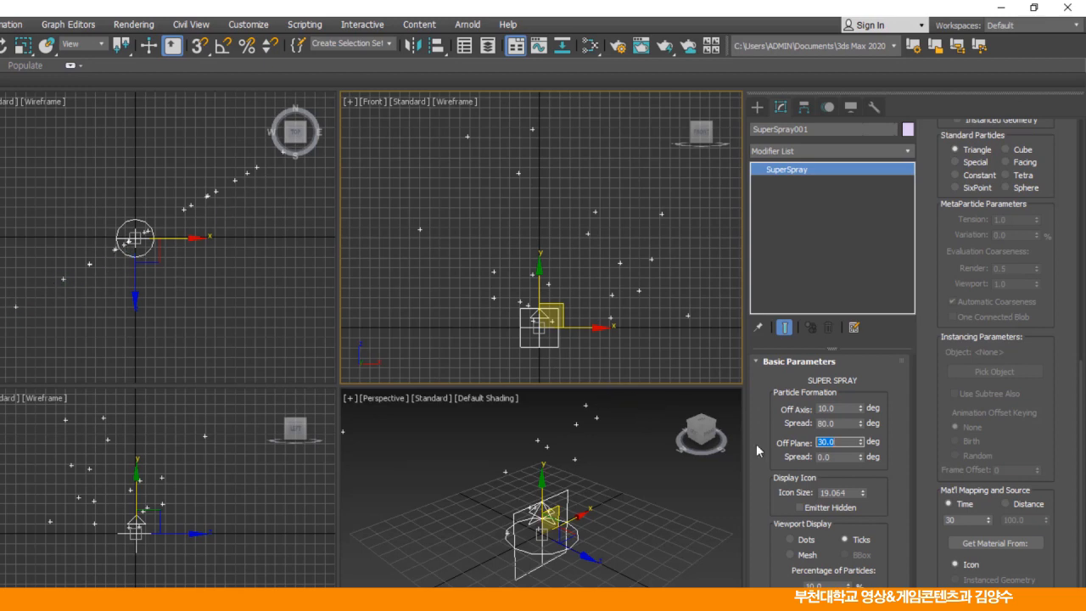
pyautogui.moveTo(860, 459); pyautogui.dragTo(781, 459)
pyautogui.write('90')
pyautogui.press('Return')
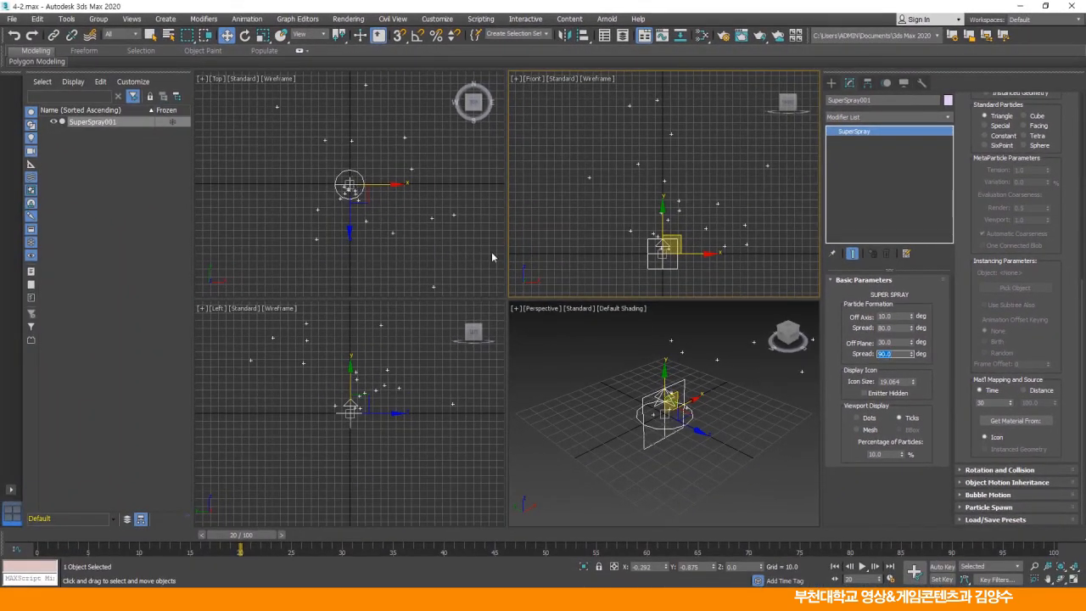
# Scrub the animation to frames 17 and 38 to examine how the particles spread from the emitter.
pyautogui.moveTo(665, 343); pyautogui.dragTo(644, 392, button='middle')
pyautogui.scroll(-4, 645, 392)
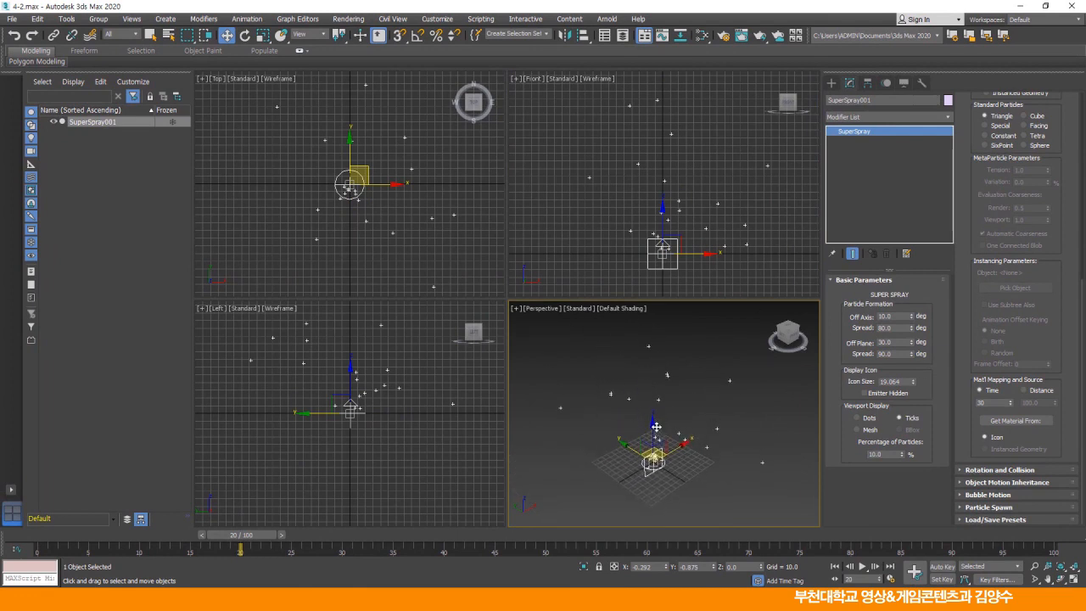
pyautogui.moveTo(246, 537)
pyautogui.mouseDown()
pyautogui.moveTo(110, 538)
pyautogui.moveTo(318, 537)
pyautogui.moveTo(236, 539)
pyautogui.mouseUp()
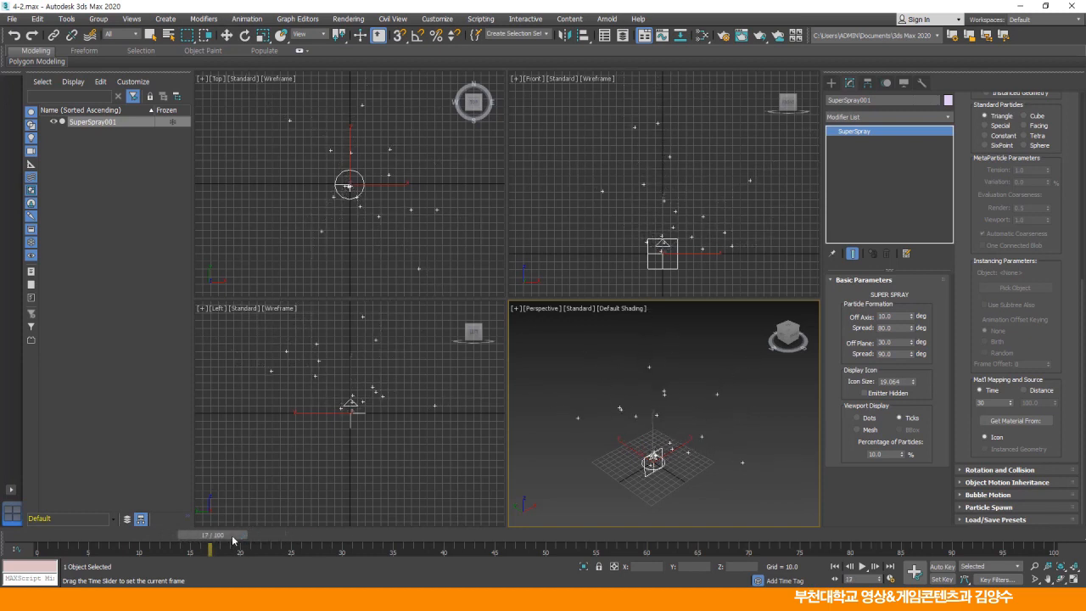
pyautogui.press('w')
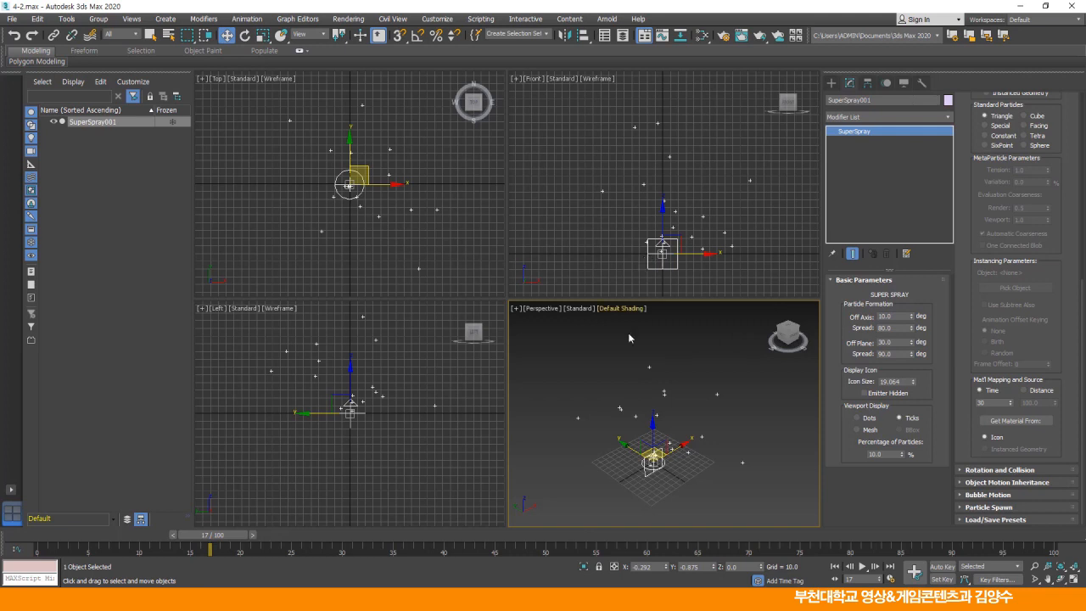
pyautogui.moveTo(221, 536); pyautogui.dragTo(424, 537)
pyautogui.press('w')
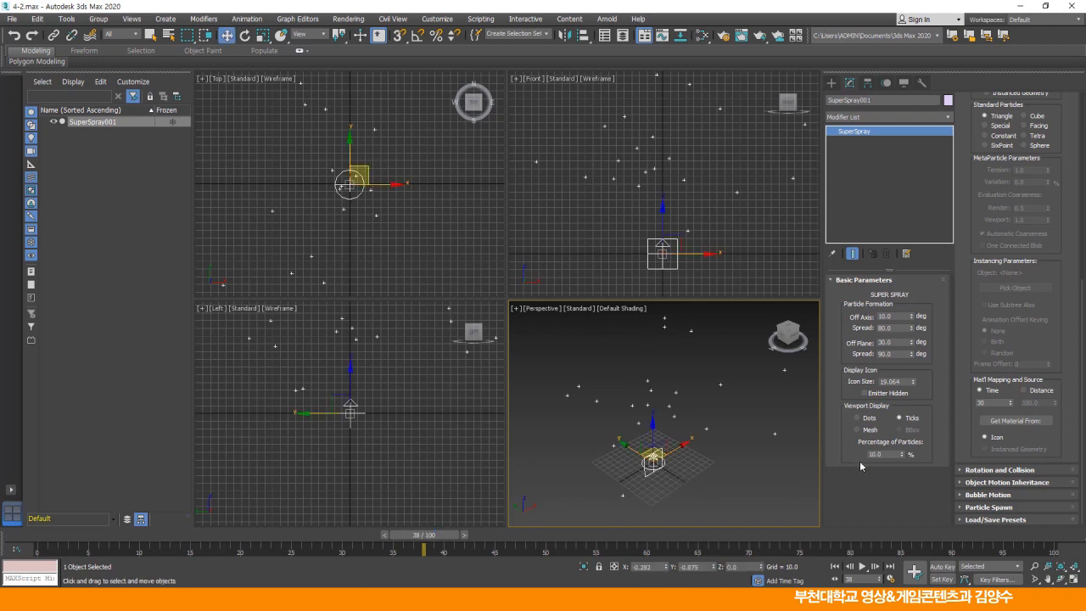
# Set the particle Emit Stop frame to 80 and scrub the animation back to frame 32.
pyautogui.scroll(5, 959, 387)
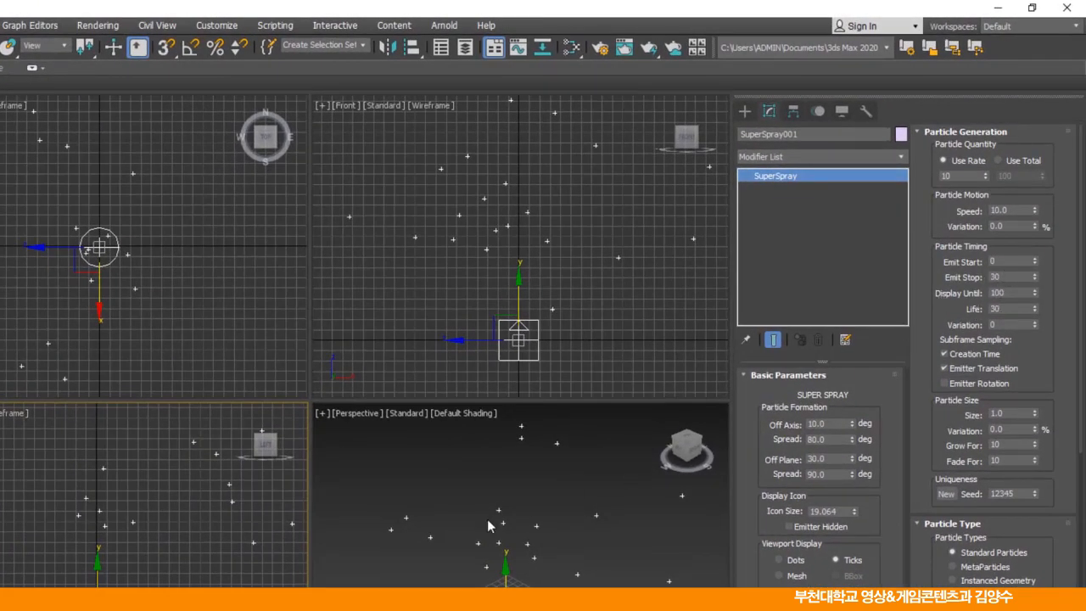
pyautogui.press('/')
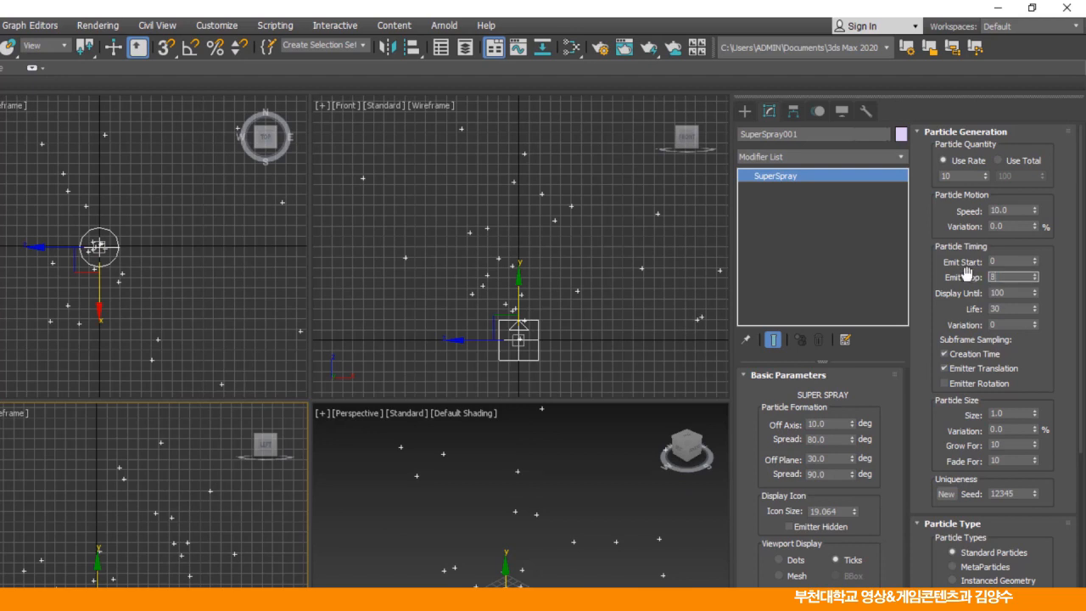
pyautogui.press('/')
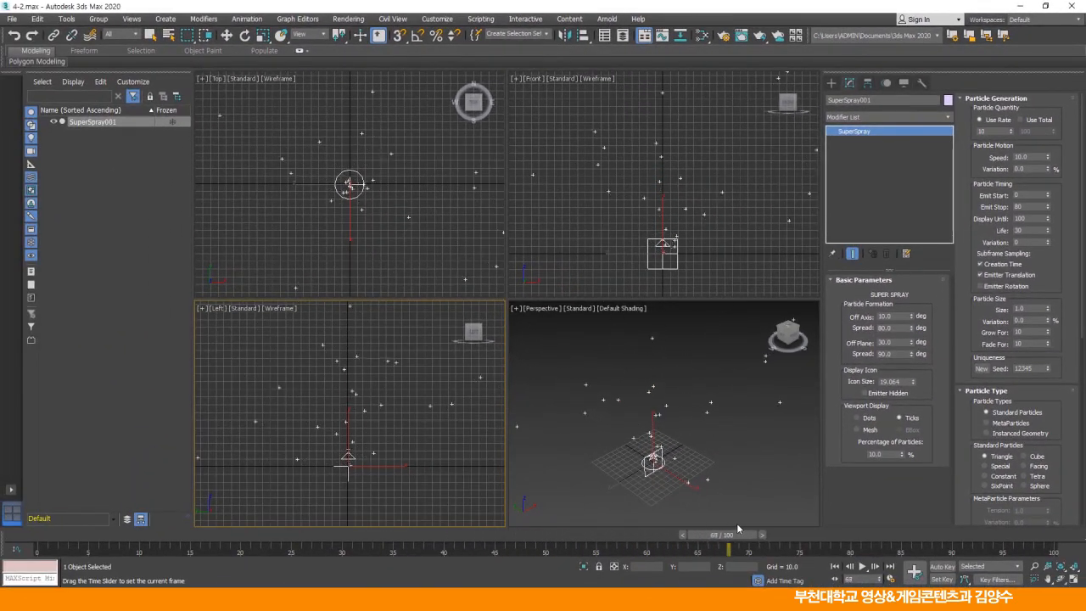
pyautogui.moveTo(737, 525); pyautogui.dragTo(350, 533)
pyautogui.press('w')
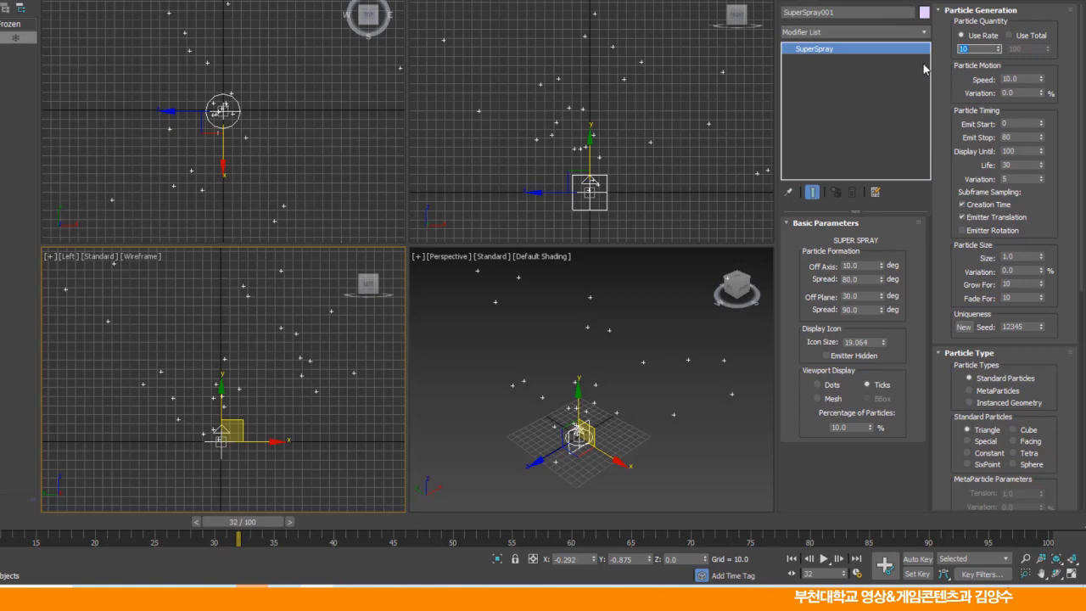
# Set the Use Rate particle quantity to 200 and reframe the particles in all four viewports.
pyautogui.press('Return')
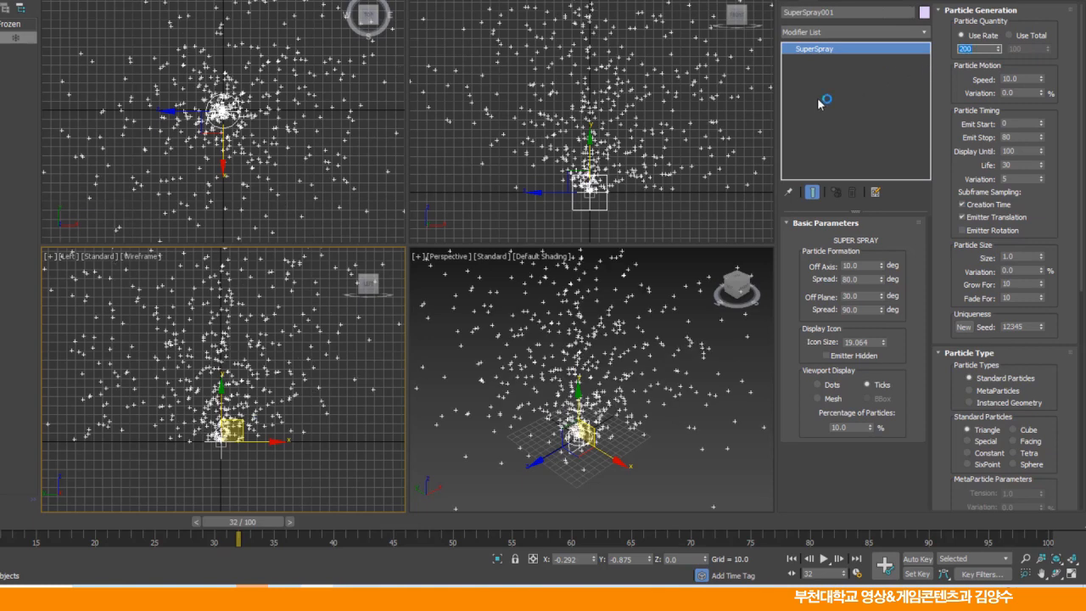
pyautogui.moveTo(626, 106); pyautogui.dragTo(624, 132, button='middle')
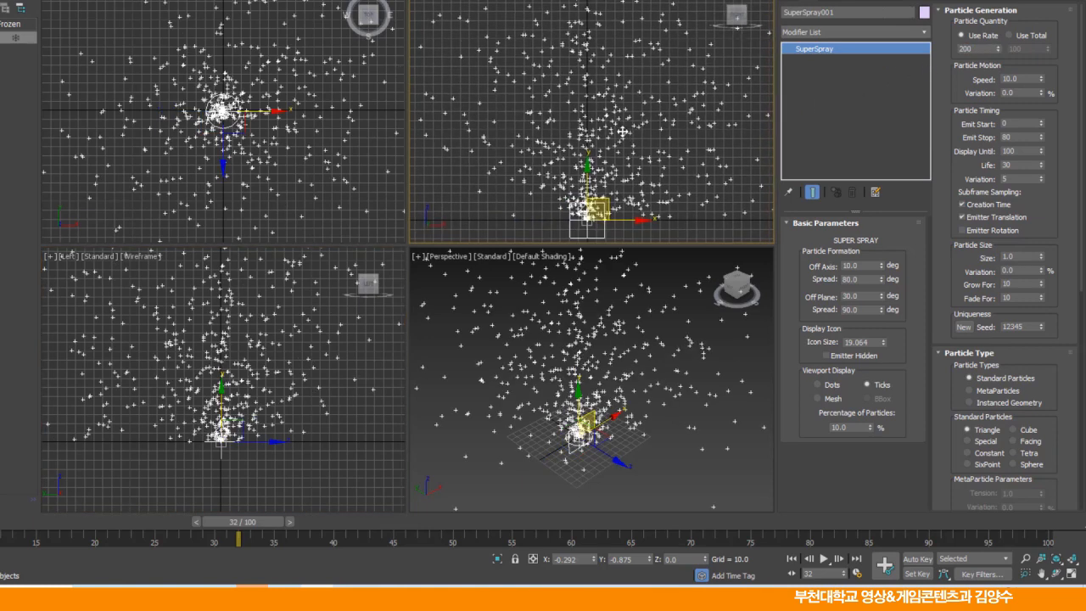
pyautogui.moveTo(580, 328); pyautogui.dragTo(578, 353, button='middle')
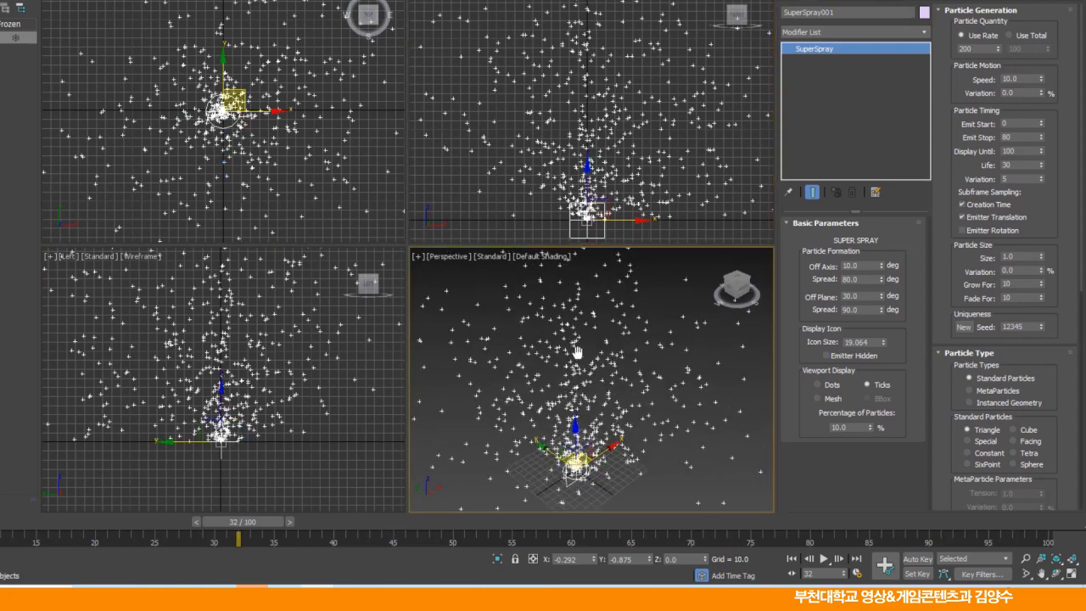
pyautogui.moveTo(318, 324); pyautogui.dragTo(319, 353, button='middle')
pyautogui.moveTo(361, 144); pyautogui.dragTo(350, 176, button='middle')
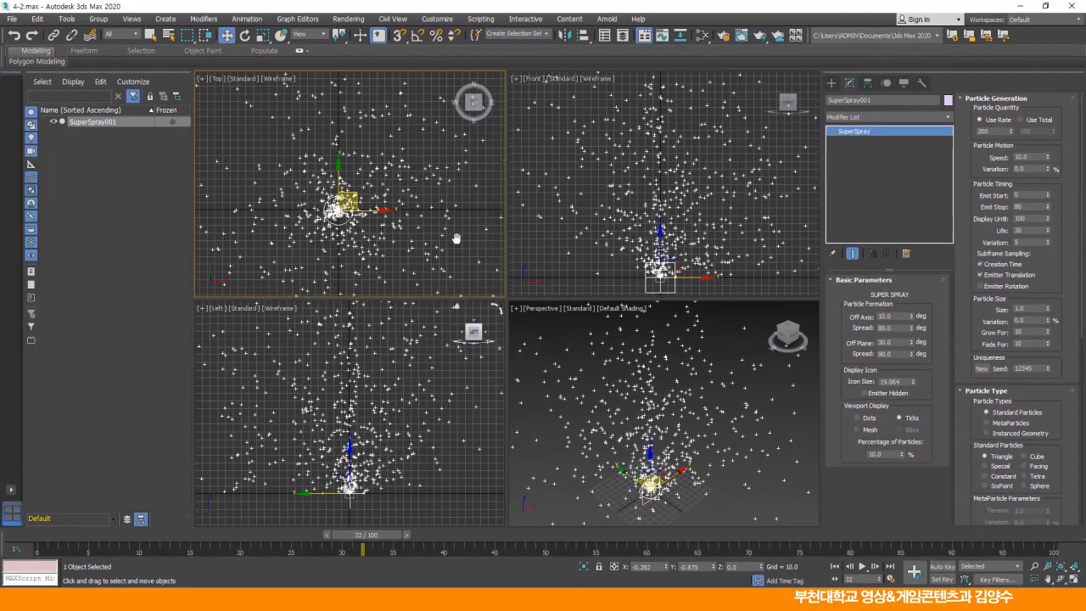
pyautogui.moveTo(455, 239); pyautogui.dragTo(450, 231, button='middle')
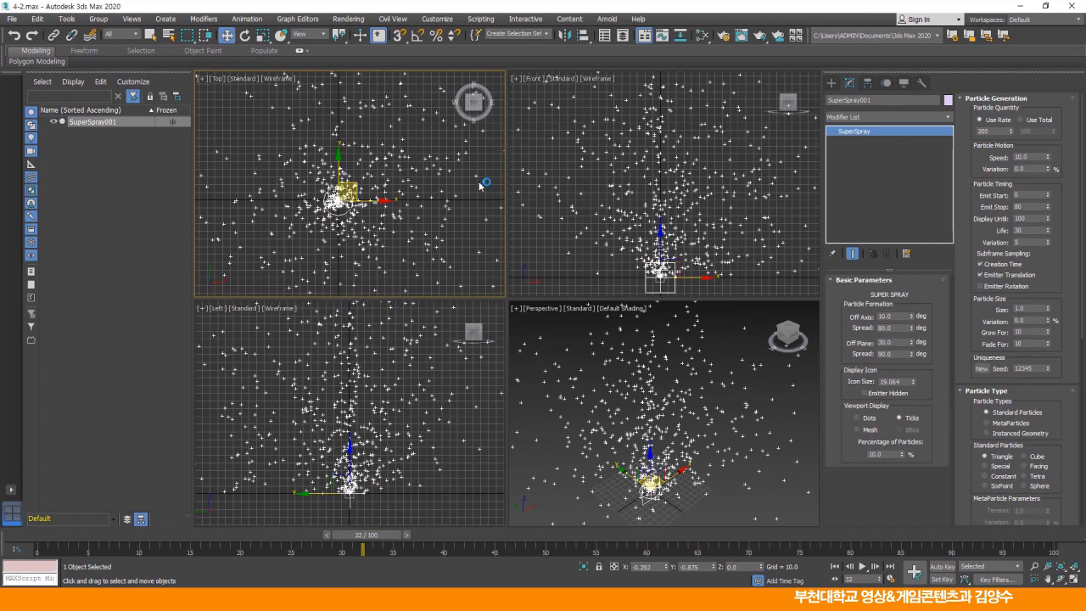
# Hide the grid in the Top, Front and Left viewports and reselect the Super Spray emitter.
pyautogui.click(471, 200)
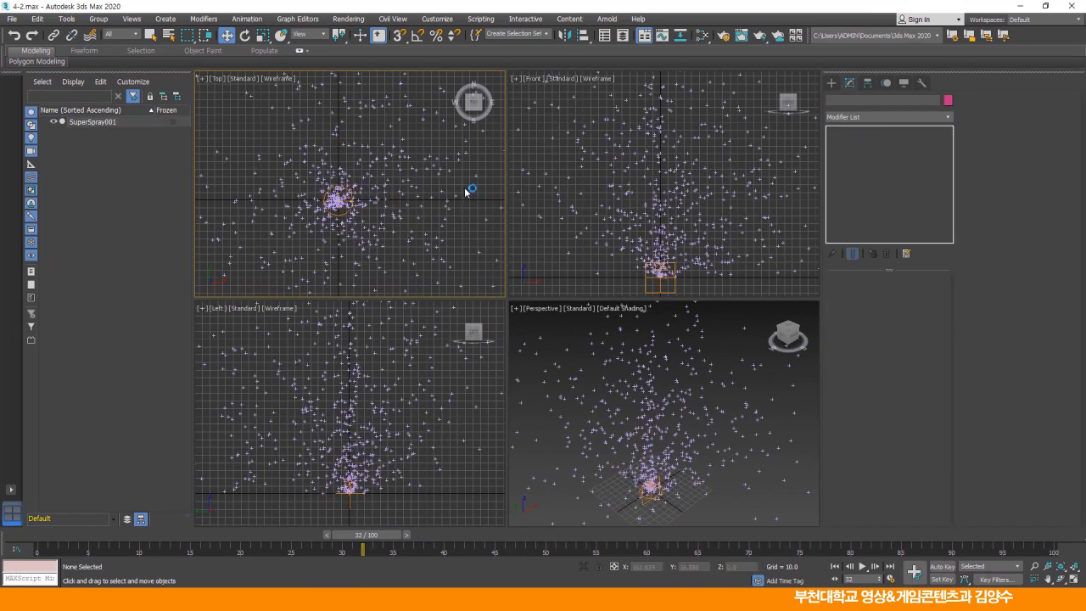
pyautogui.click(554, 149)
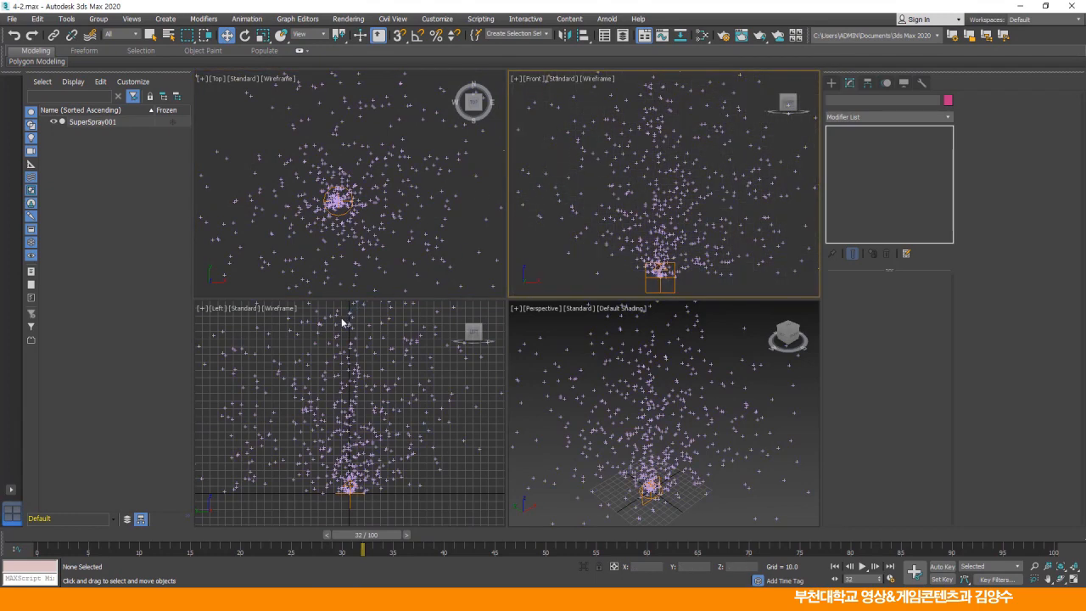
pyautogui.click(310, 351)
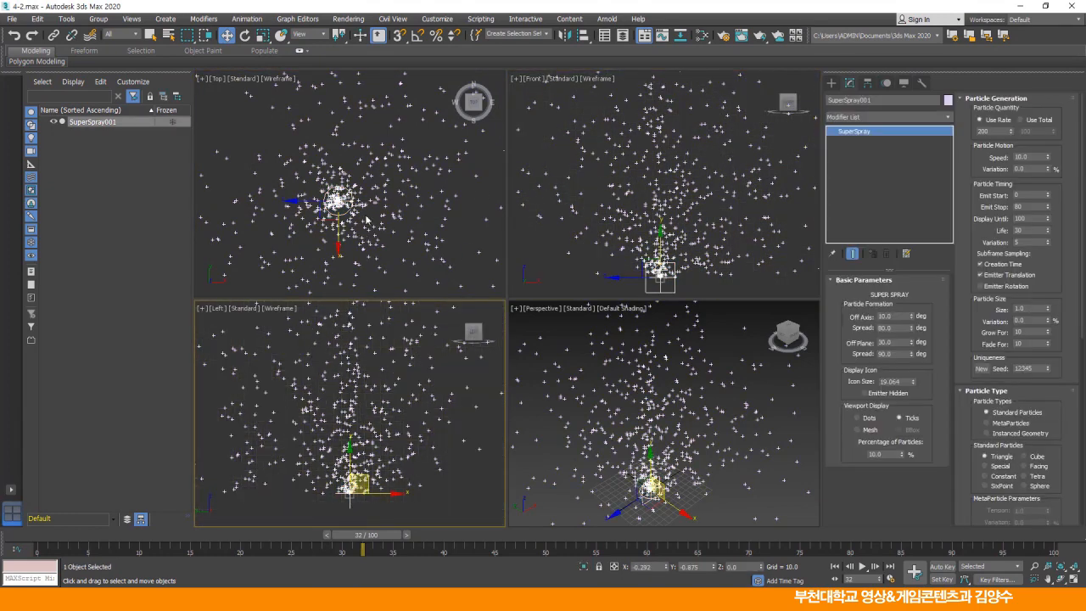
# Scrub the animation back through frame 25 to frame 0 and play the particle emission.
pyautogui.moveTo(366, 536); pyautogui.dragTo(291, 534)
pyautogui.press('w')
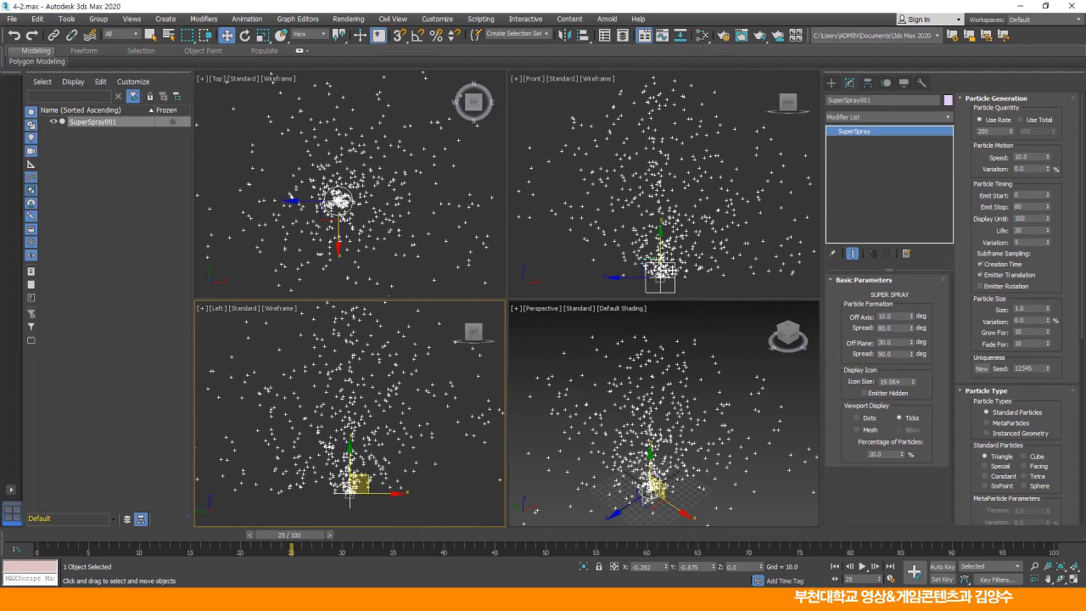
pyautogui.moveTo(307, 537); pyautogui.dragTo(34, 536)
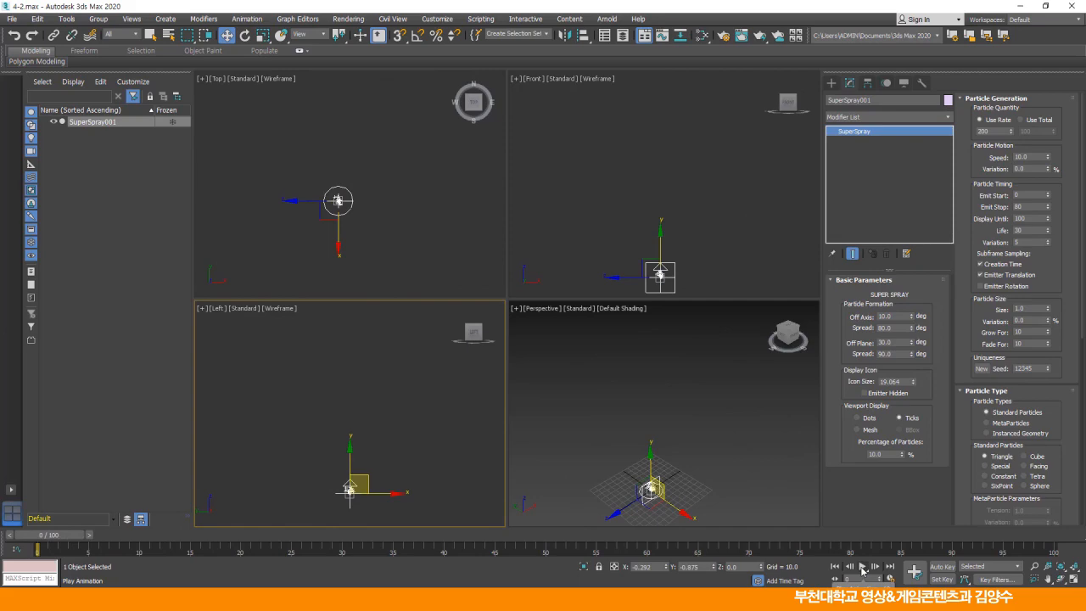
pyautogui.click(862, 566)
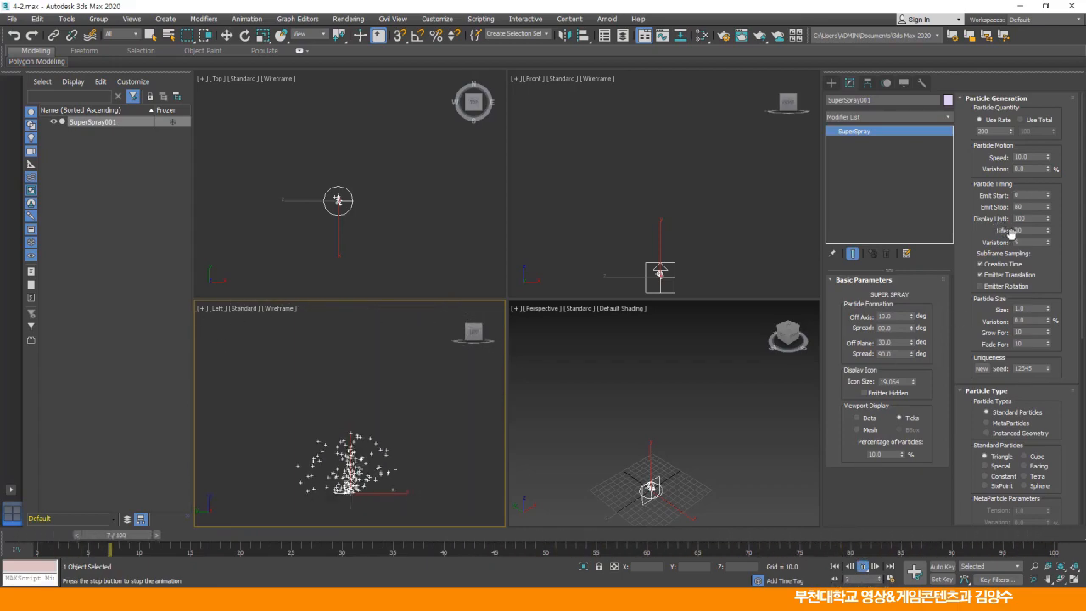
# Try a particle Speed of 1 and 3 with a speed Variation of 1% during playback.
pyautogui.moveTo(1034, 157); pyautogui.dragTo(1001, 156)
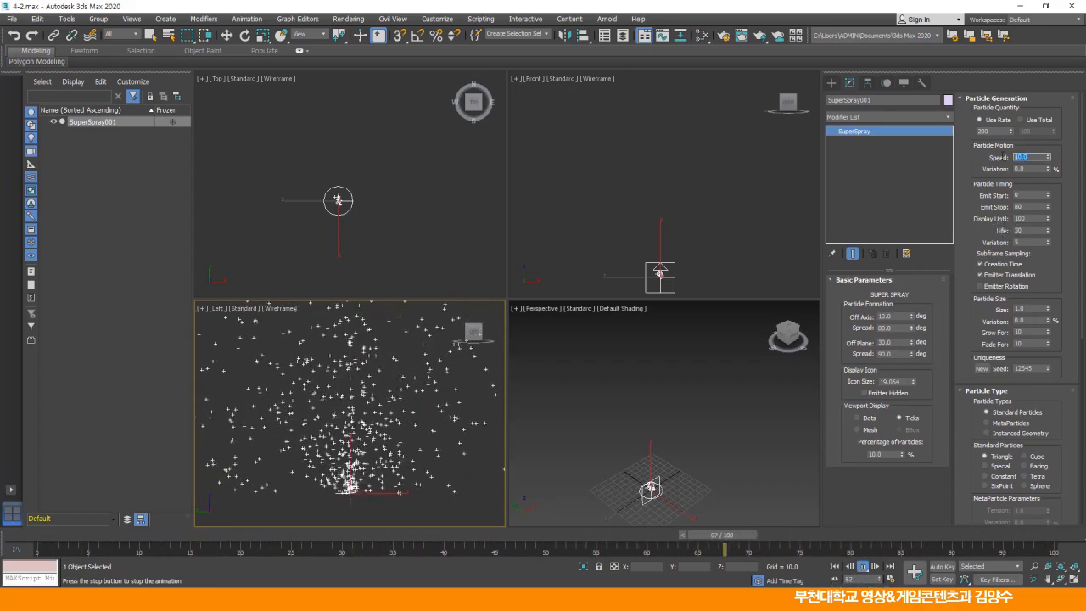
pyautogui.write('1')
pyautogui.press('Return')
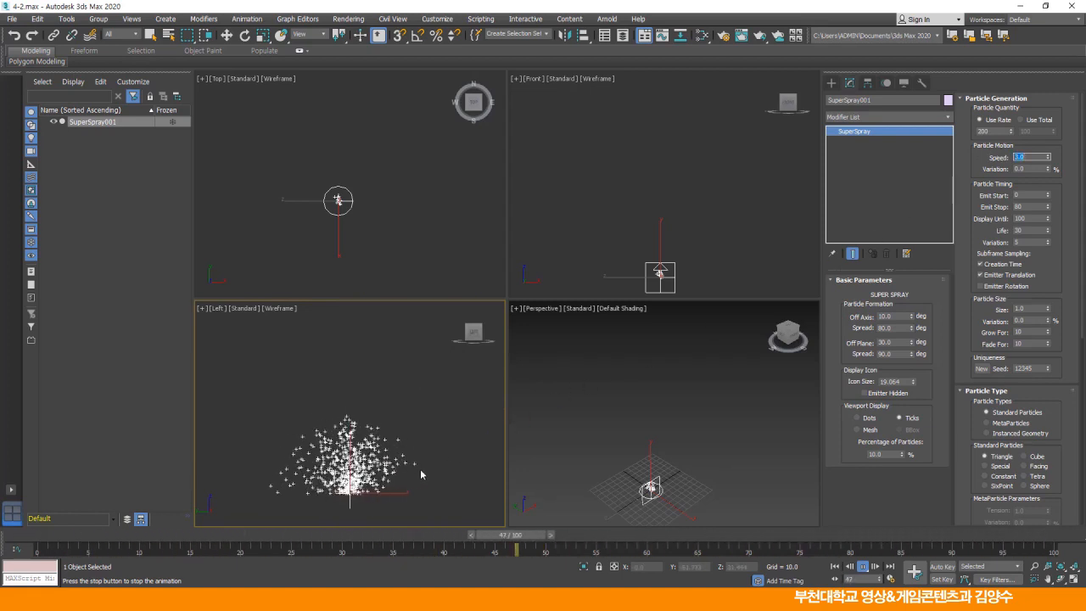
pyautogui.write('3')
pyautogui.press('Tab')
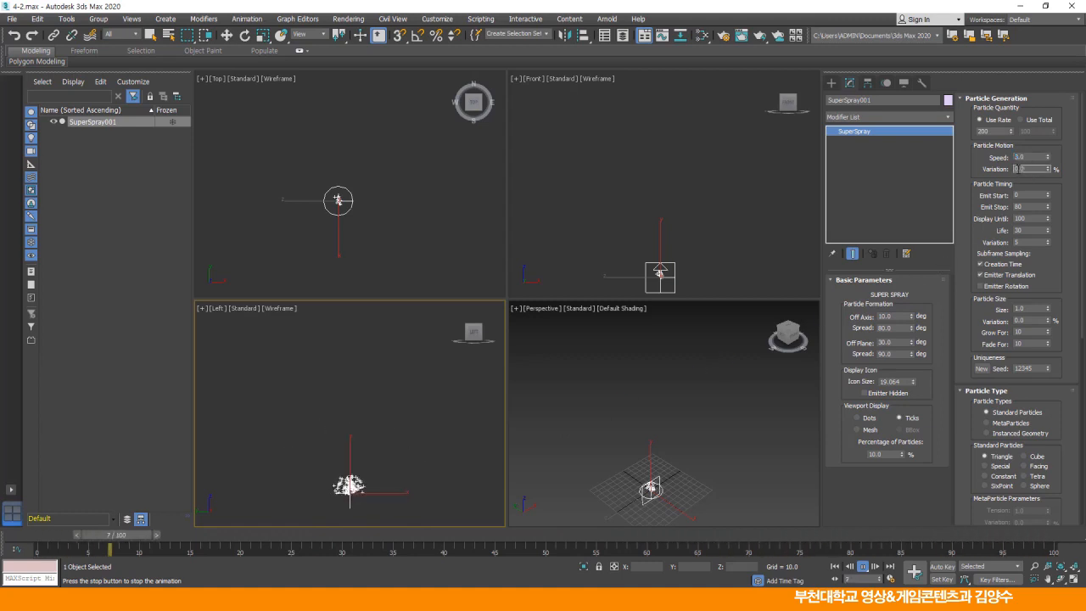
pyautogui.write('1')
pyautogui.press('Return')
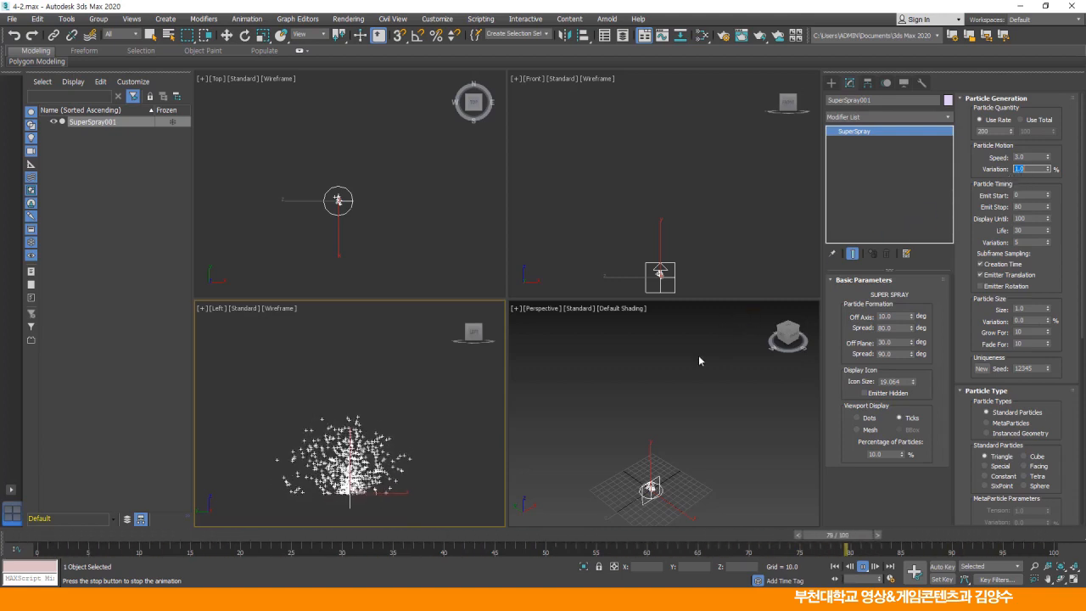
# Examine the playing particles up close in the Perspective, Top, Front and Left viewports, ending in Perspective.
pyautogui.moveTo(687, 408); pyautogui.dragTo(711, 363, button='middle')
pyautogui.scroll(5, 685, 393)
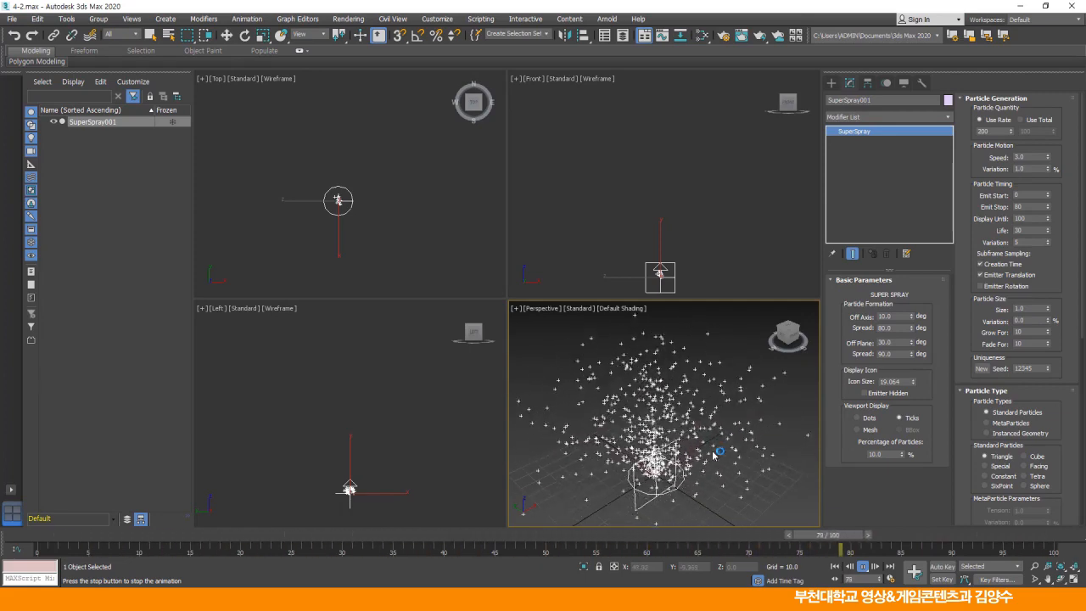
pyautogui.rightClick(469, 224)
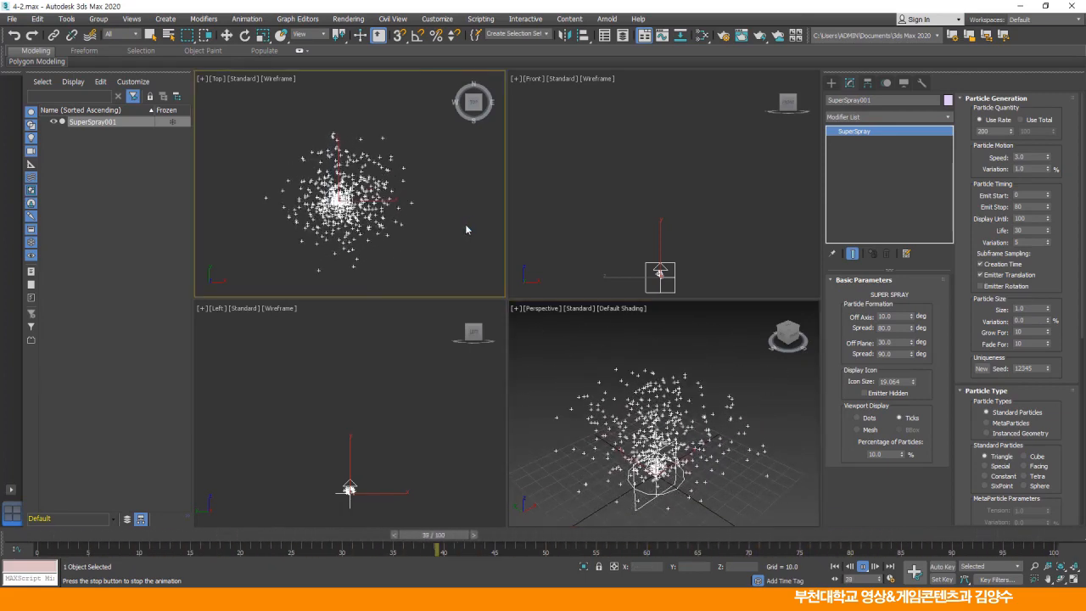
pyautogui.rightClick(584, 204)
pyautogui.scroll(2, 604, 238)
pyautogui.moveTo(604, 238); pyautogui.dragTo(576, 134, button='middle')
pyautogui.scroll(2, 605, 205)
pyautogui.rightClick(394, 364)
pyautogui.scroll(4, 384, 409)
pyautogui.moveTo(384, 409); pyautogui.dragTo(419, 320, button='middle')
pyautogui.rightClick(579, 364)
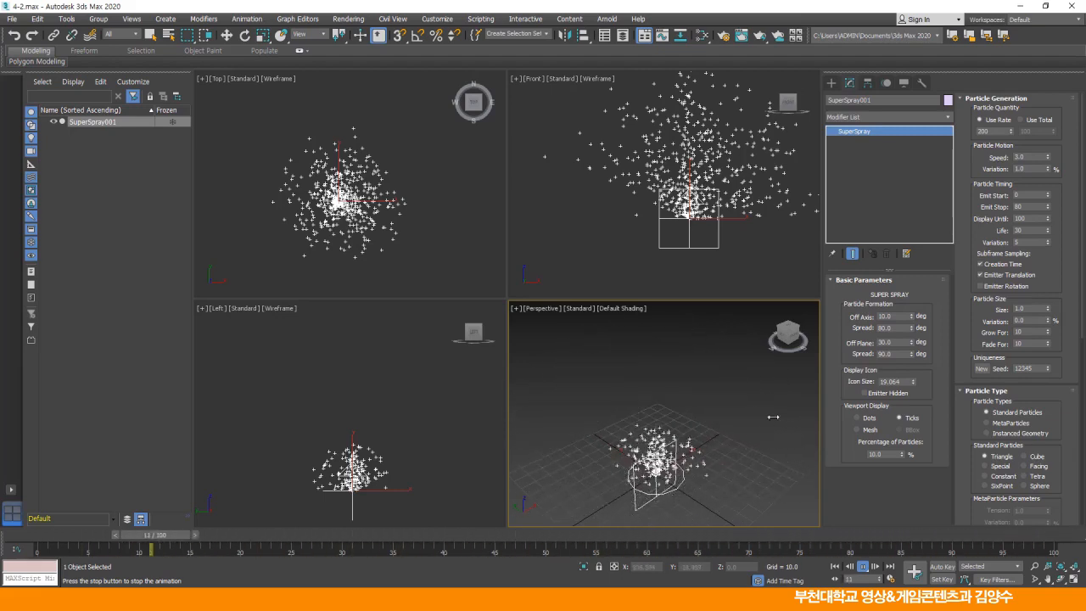
# Set the particle Speed to 2 and its Variation to 0.5%.
pyautogui.doubleClick(1028, 157)
pyautogui.write('2')
pyautogui.press('Return')
pyautogui.moveTo(1028, 170); pyautogui.dragTo(992, 167)
pyautogui.write('0.5')
pyautogui.press('Return')
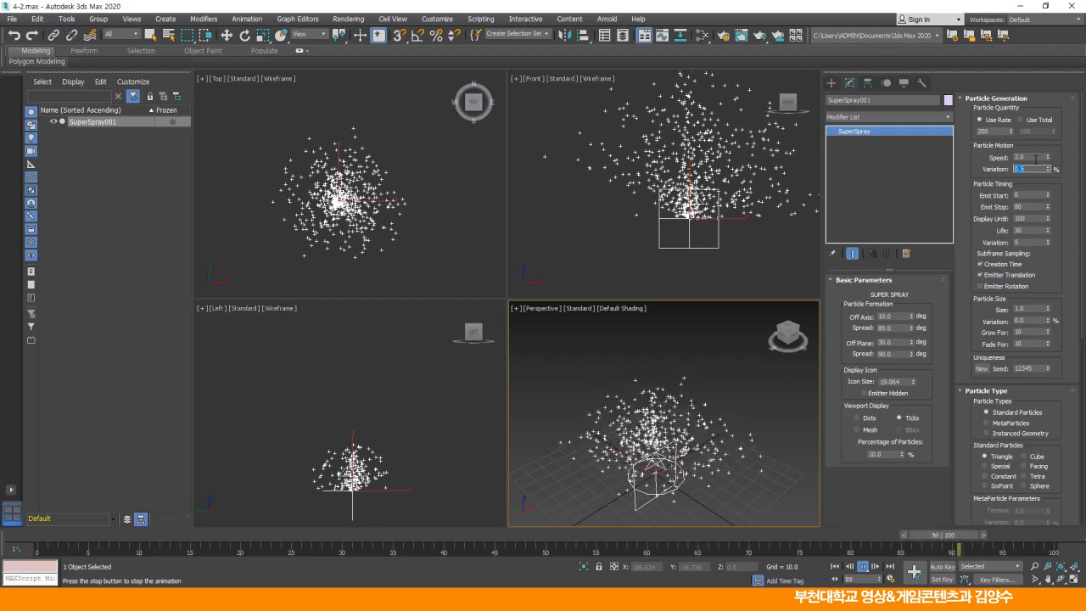
# View the particles closer in the Perspective viewport, stop the playback and maximize that viewport.
pyautogui.scroll(4, 749, 417)
pyautogui.moveTo(741, 425); pyautogui.dragTo(781, 408, button='middle')
pyautogui.moveTo(715, 422); pyautogui.dragTo(726, 415, button='middle')
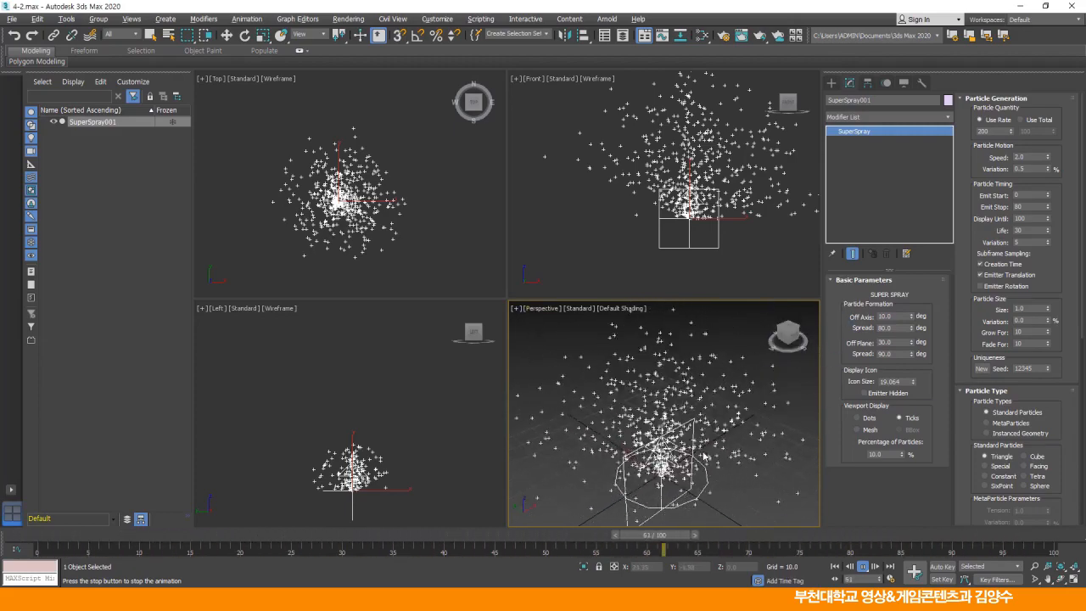
pyautogui.press('w')
pyautogui.hotkey('alt', 'w')
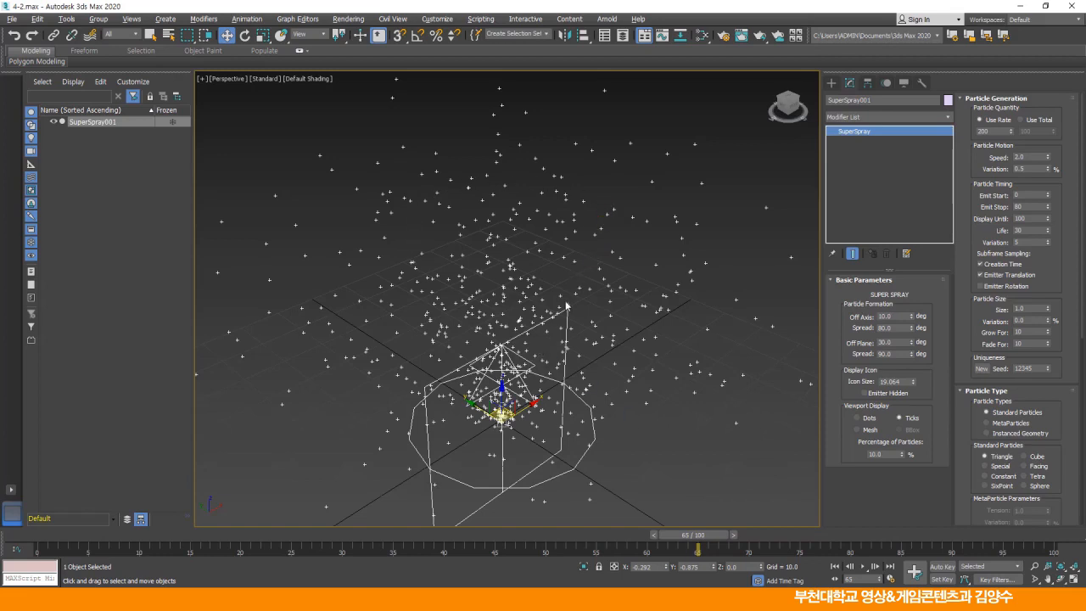
pyautogui.hotkey('alt', 'w')
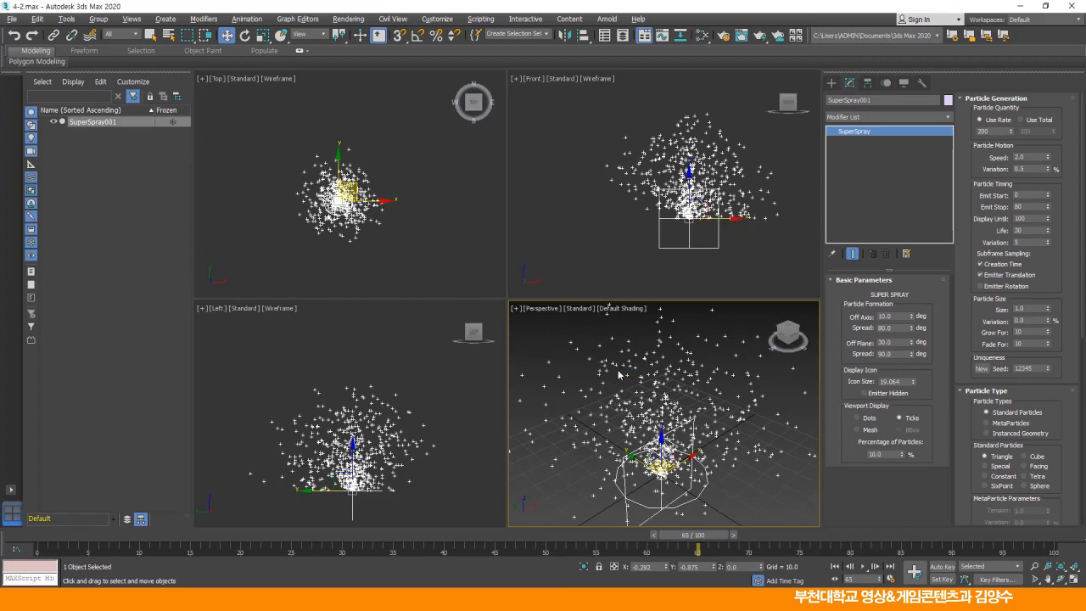
pyautogui.hotkey('alt', 'w')
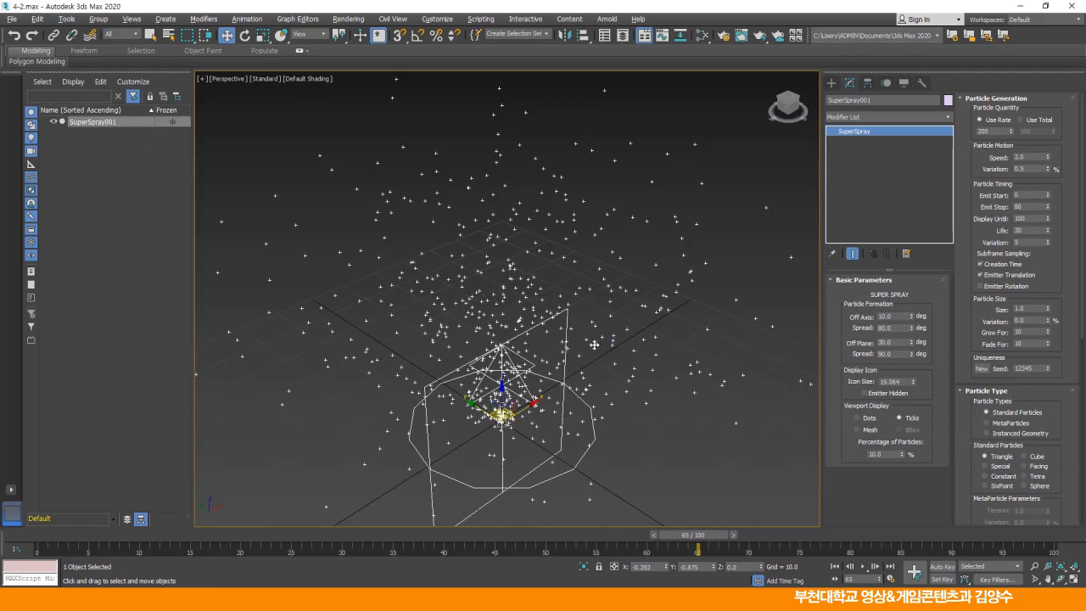
# Set the particle Emit Start frame to -30 and scrub the first frames, ending at frame 0.
pyautogui.moveTo(76, 535); pyautogui.dragTo(32, 538)
pyautogui.press('w')
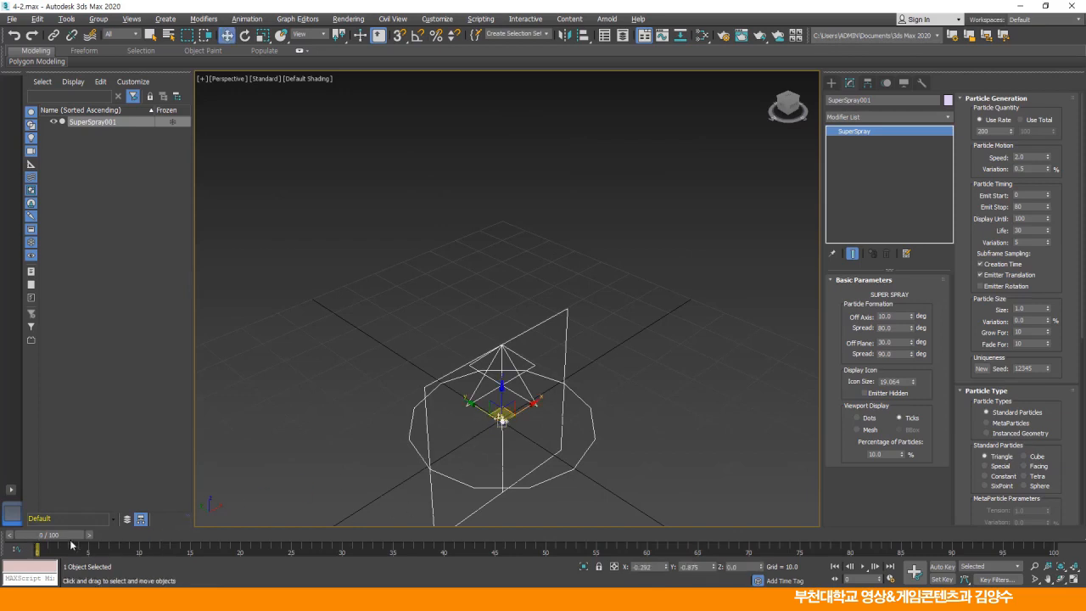
pyautogui.moveTo(57, 537)
pyautogui.mouseDown()
pyautogui.moveTo(147, 537)
pyautogui.moveTo(53, 537)
pyautogui.mouseUp()
pyautogui.click(1025, 196)
pyautogui.write('-30')
pyautogui.press('Return')
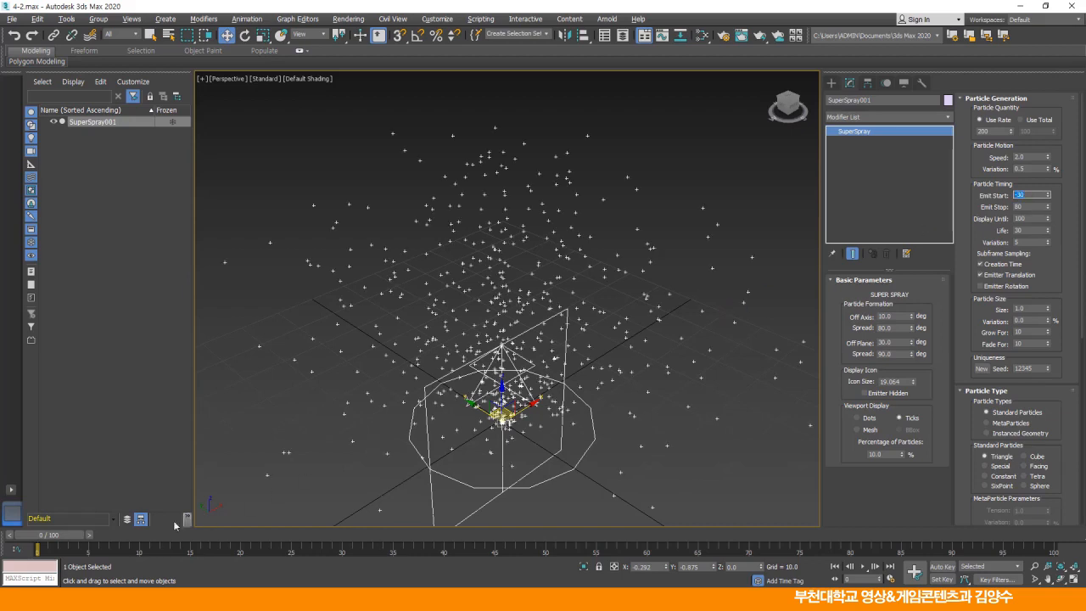
pyautogui.moveTo(55, 536); pyautogui.dragTo(24, 531)
pyautogui.press('w')
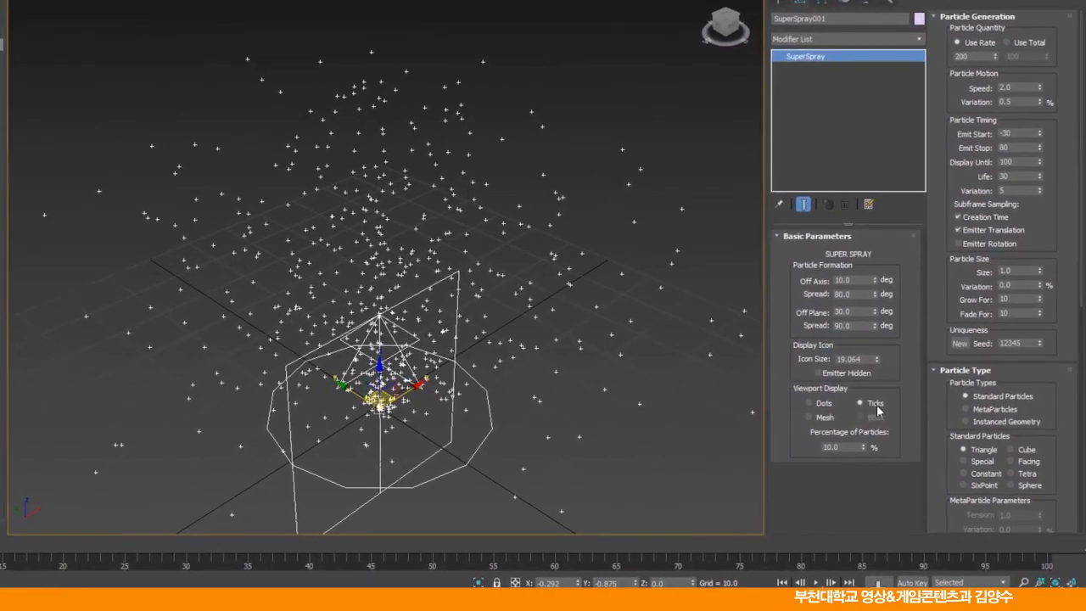
# Try the Dots viewport display while scrubbing the animation and restore the Ticks display.
pyautogui.click(810, 405)
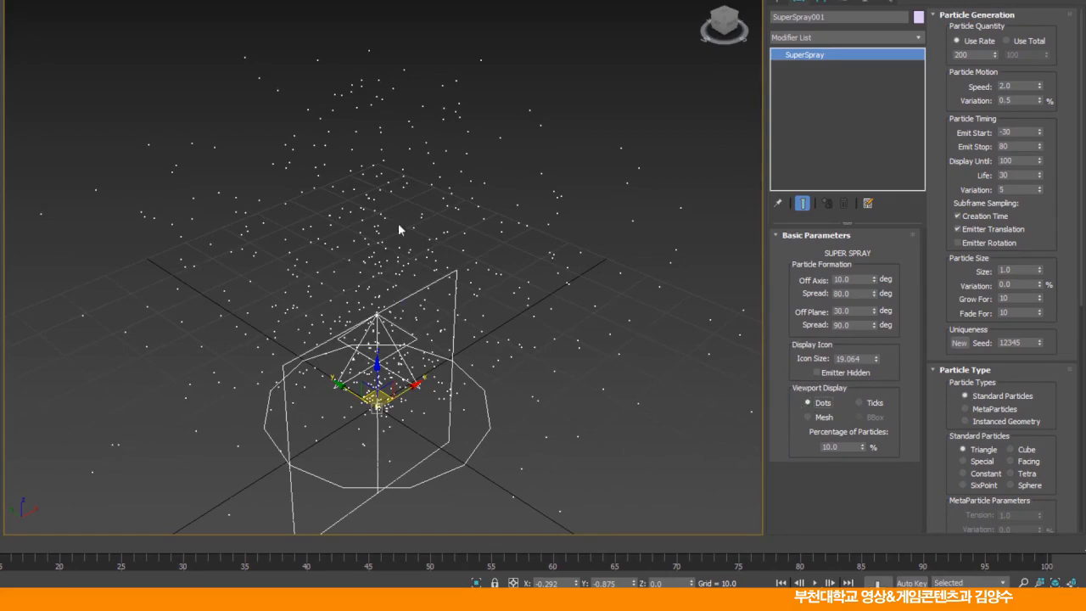
pyautogui.moveTo(17, 544)
pyautogui.mouseDown()
pyautogui.moveTo(530, 550)
pyautogui.moveTo(0, 549)
pyautogui.mouseUp()
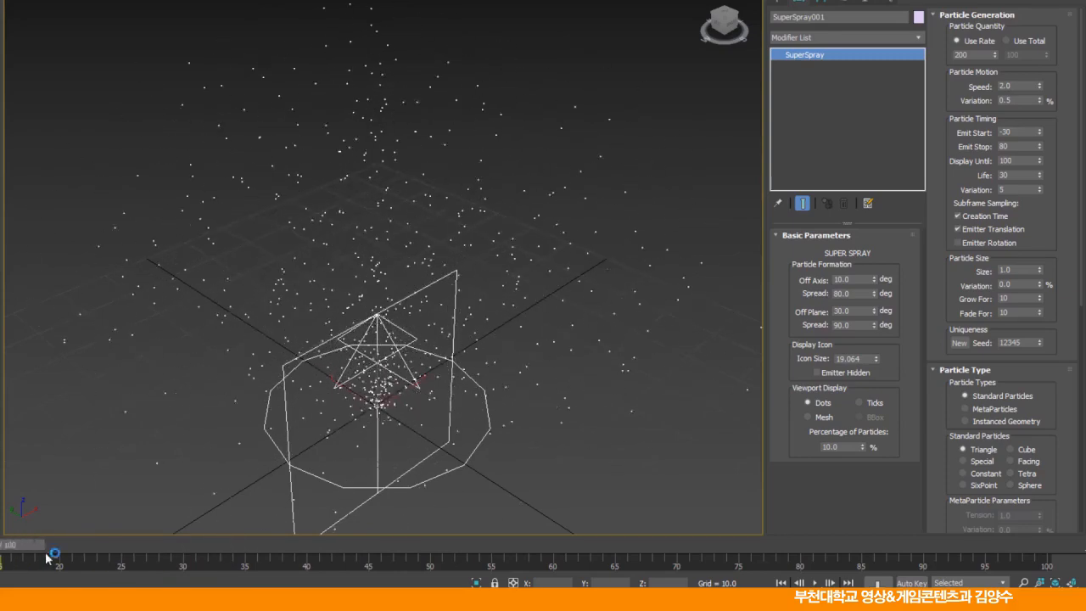
pyautogui.press('w')
pyautogui.click(858, 403)
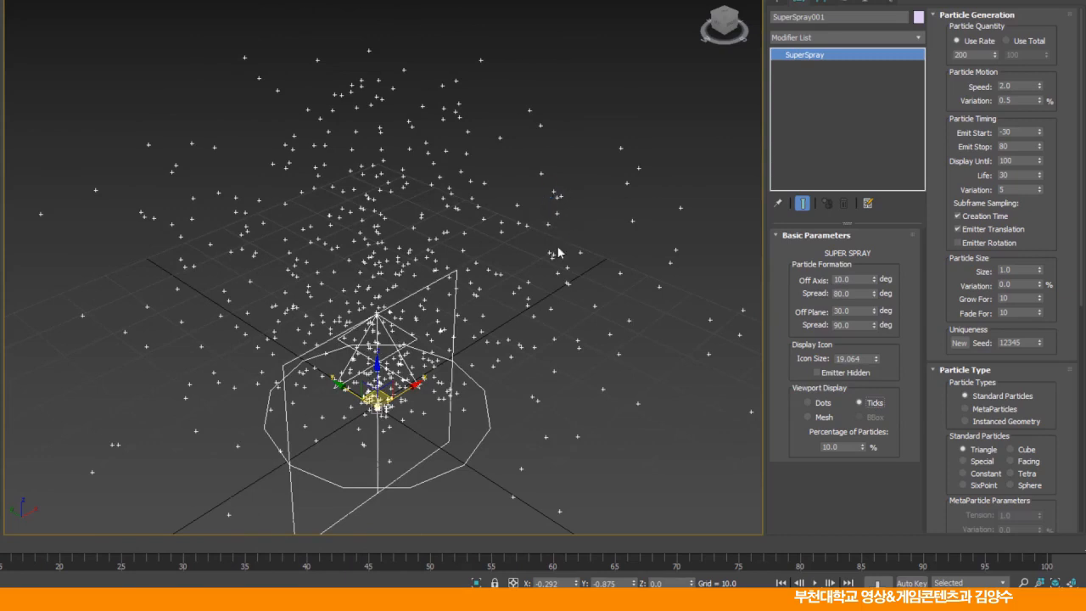
# Show the particles as Mesh in the viewport and try the Cube standard particle shape up close.
pyautogui.click(808, 417)
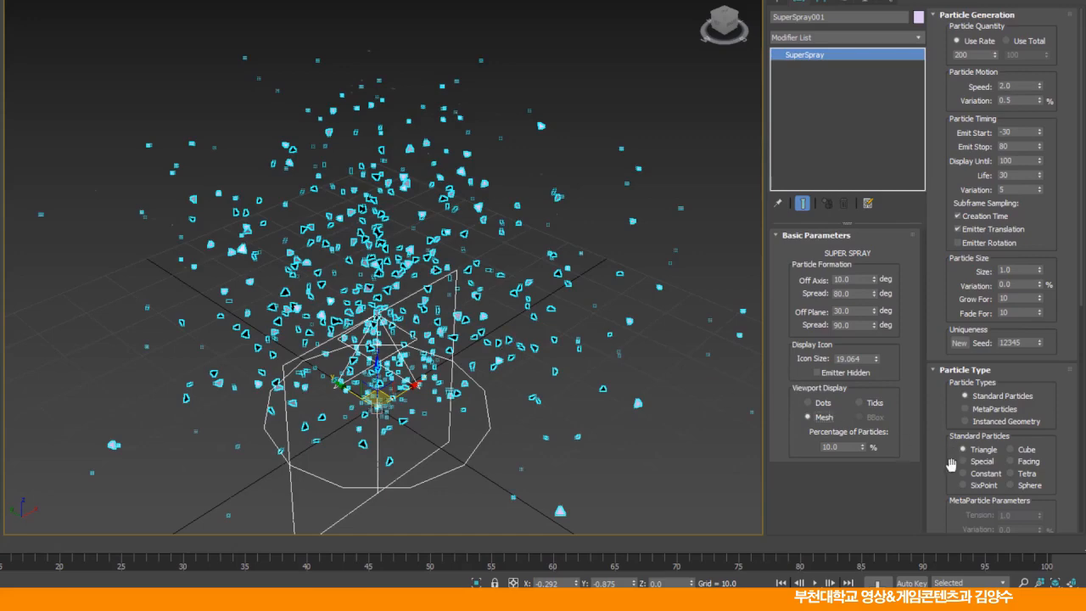
pyautogui.click(1009, 450)
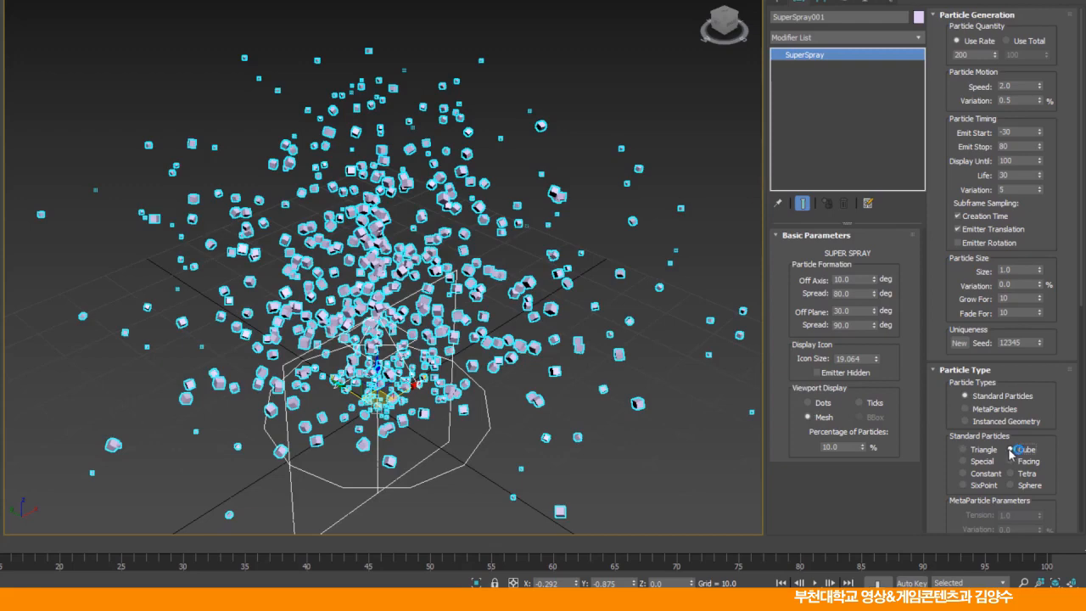
pyautogui.scroll(6, 577, 277)
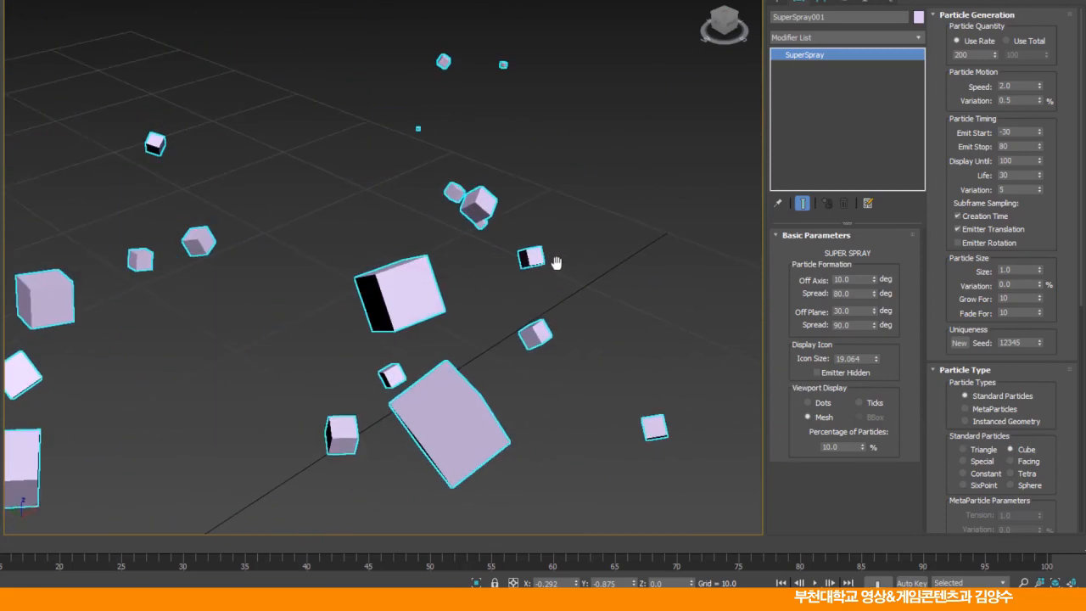
pyautogui.scroll(-5, 530, 326)
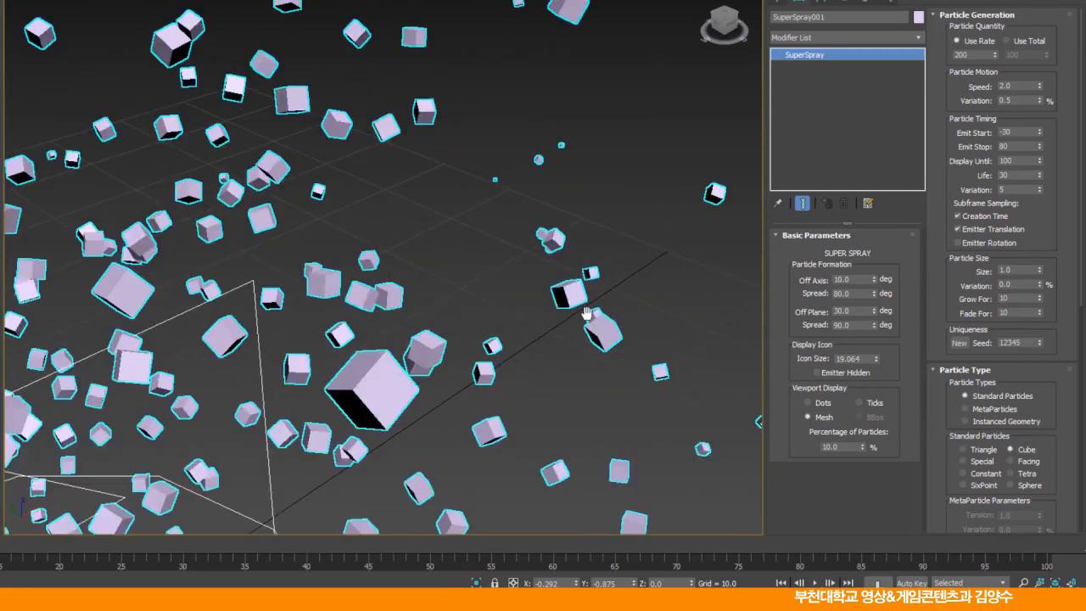
# Try the Facing, Tetra and Sphere standard particle shapes in turn, viewing the Facing particles from another angle.
pyautogui.click(1009, 461)
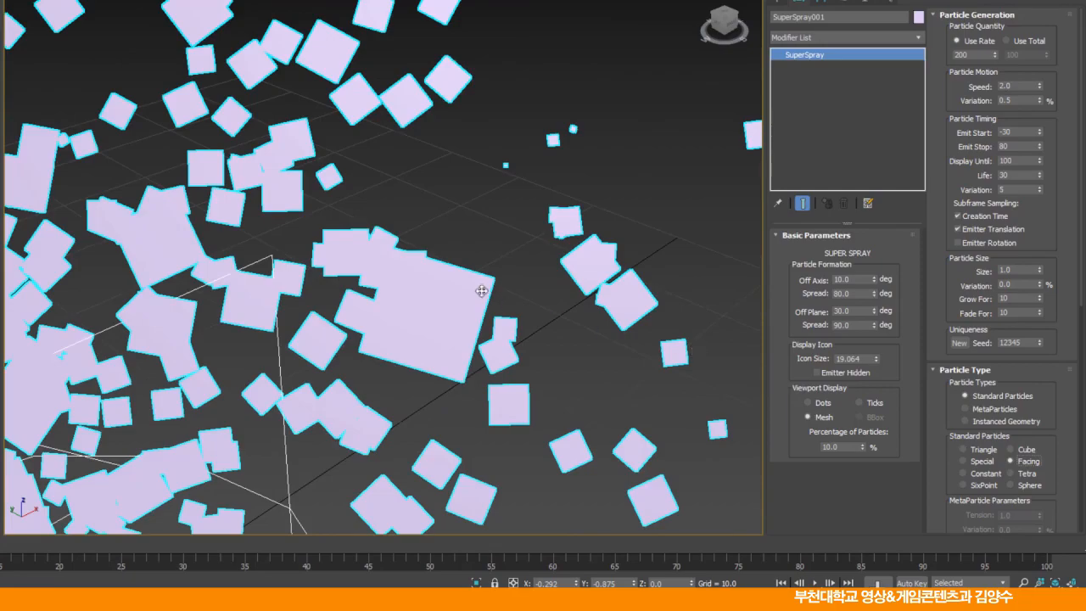
pyautogui.keyDown('alt'); pyautogui.moveTo(476, 294); pyautogui.dragTo(563, 289, button='middle'); pyautogui.keyUp('alt')
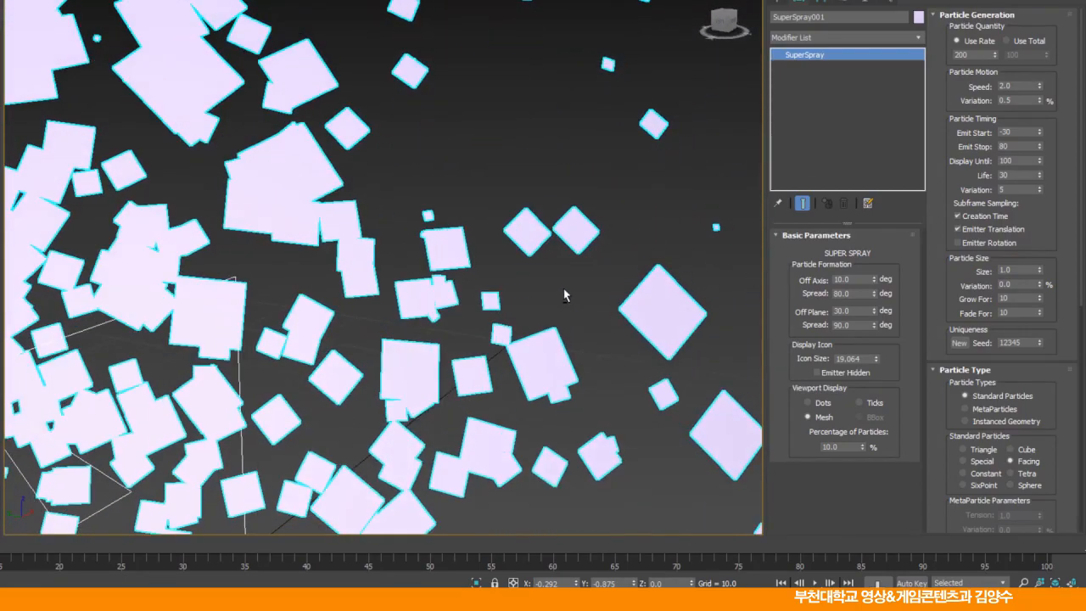
pyautogui.click(1010, 472)
pyautogui.moveTo(674, 342); pyautogui.dragTo(653, 293, button='middle')
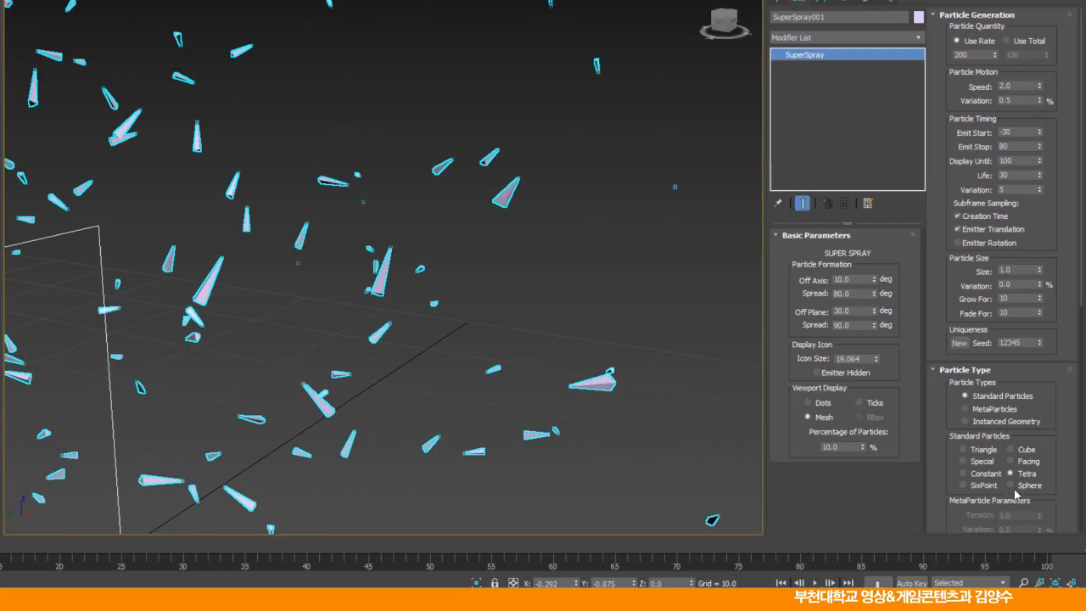
pyautogui.click(1011, 485)
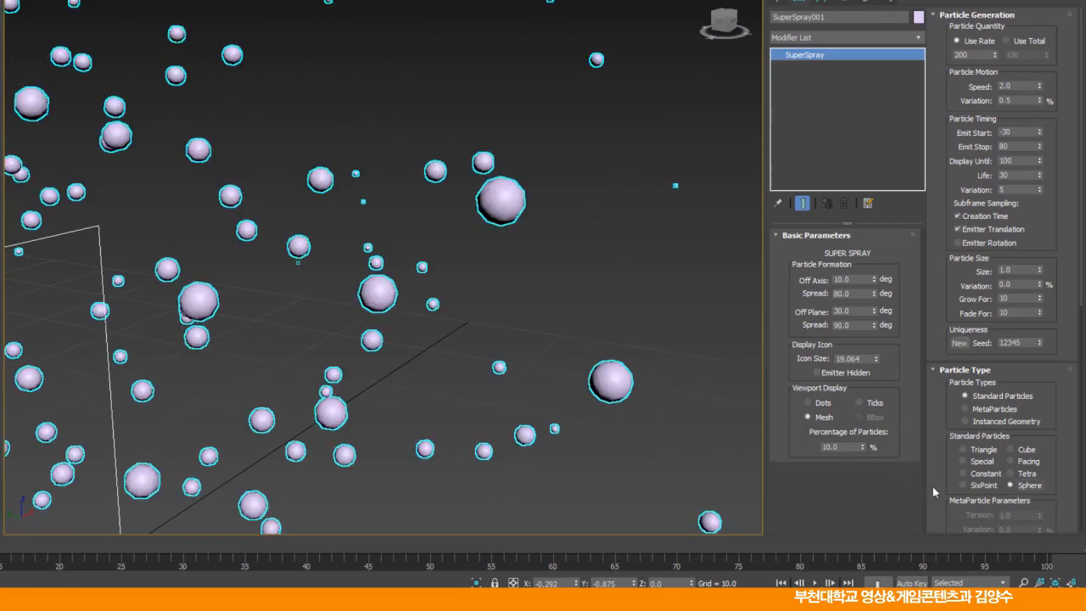
# Set the standard particle shape to SixPoint and the particle viewport display to Dots.
pyautogui.click(965, 485)
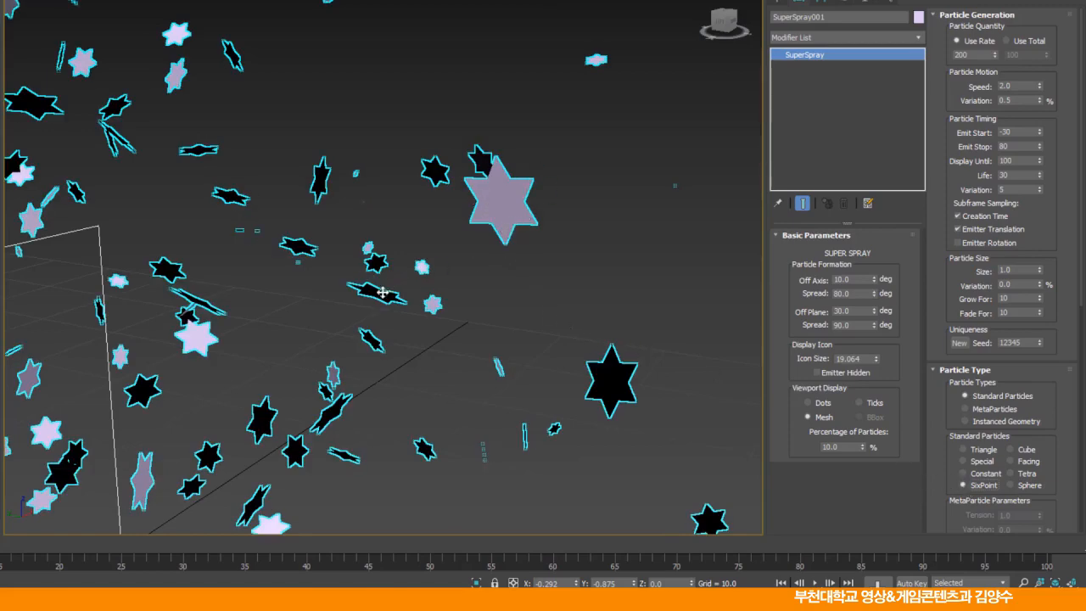
pyautogui.scroll(-4, 704, 368)
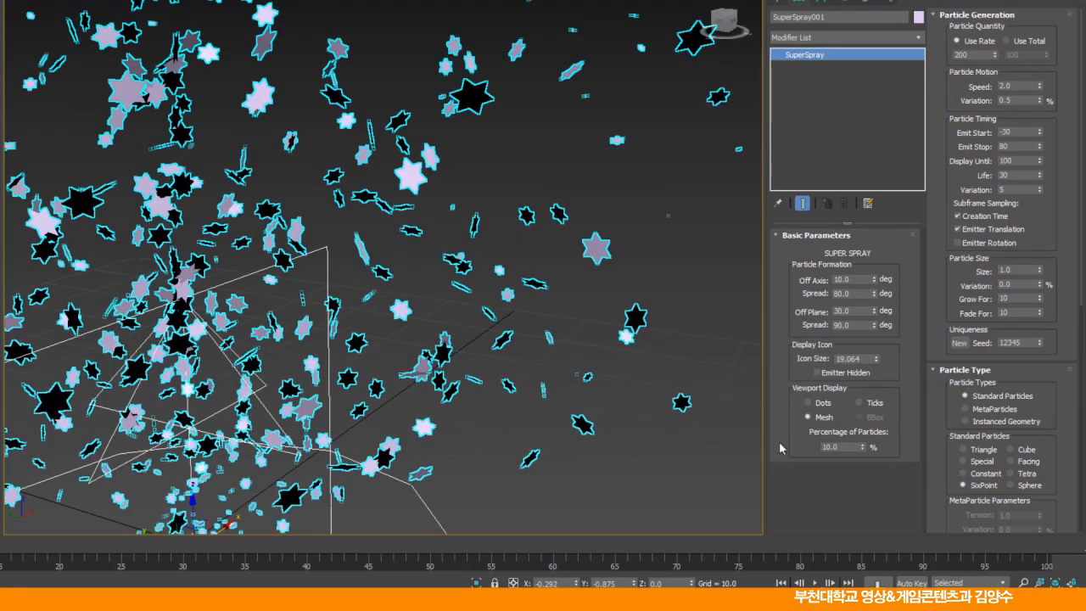
pyautogui.click(807, 403)
pyautogui.scroll(-5, 453, 341)
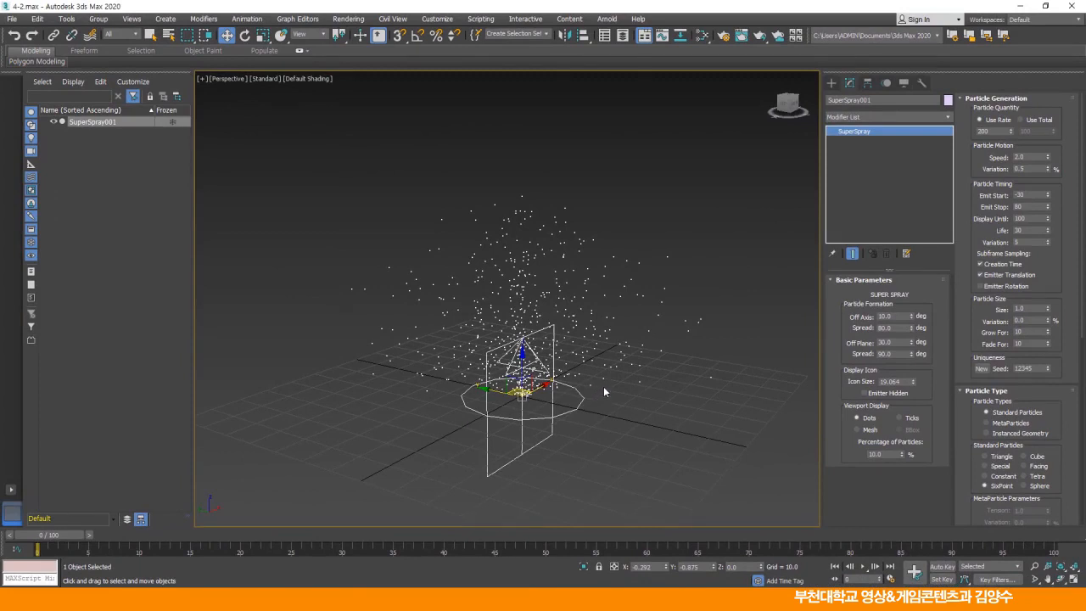
# Create a Wind force space warp in the Top view beside the Super Spray emitter.
pyautogui.moveTo(618, 396); pyautogui.dragTo(633, 381, button='middle')
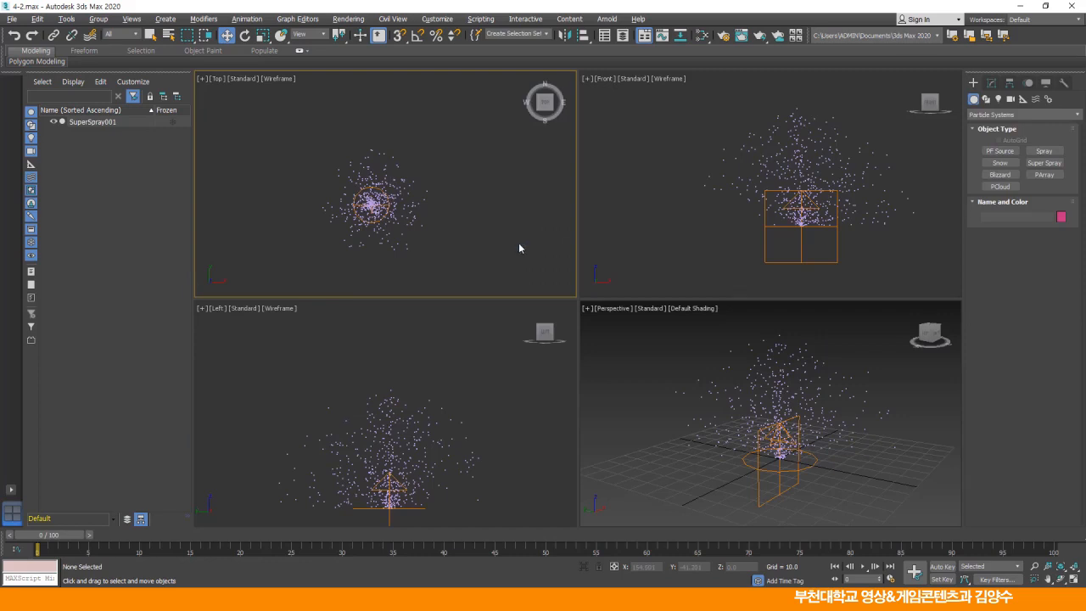
pyautogui.click(1035, 99)
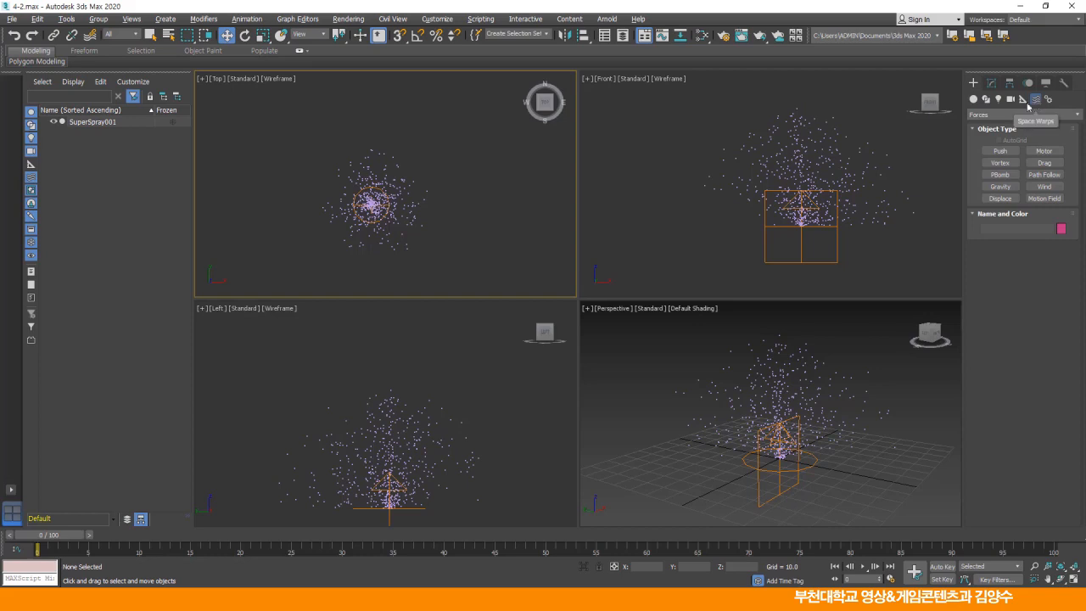
pyautogui.click(992, 114)
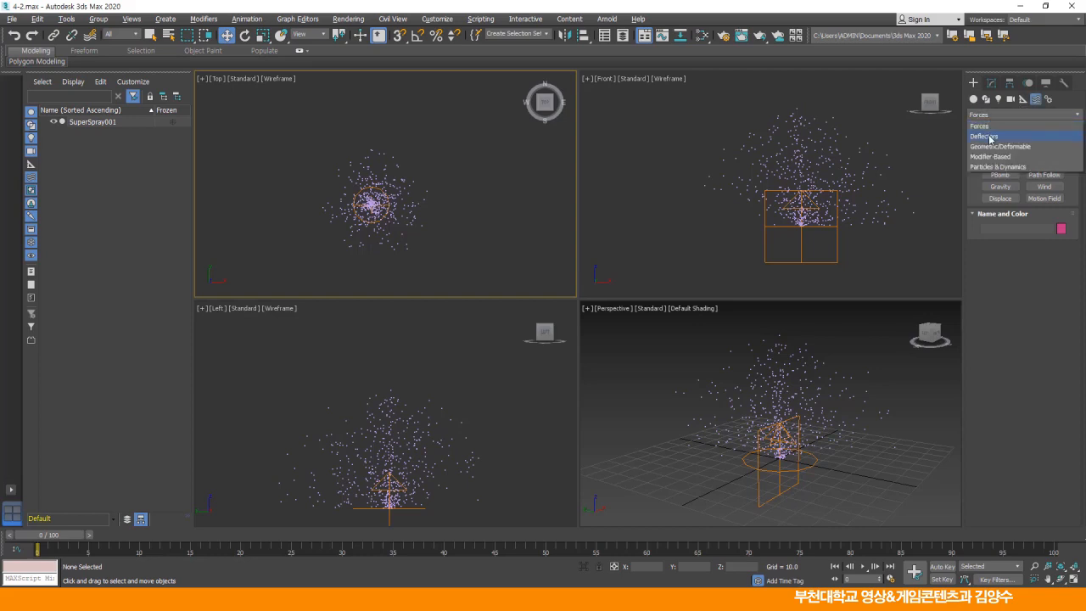
pyautogui.click(999, 126)
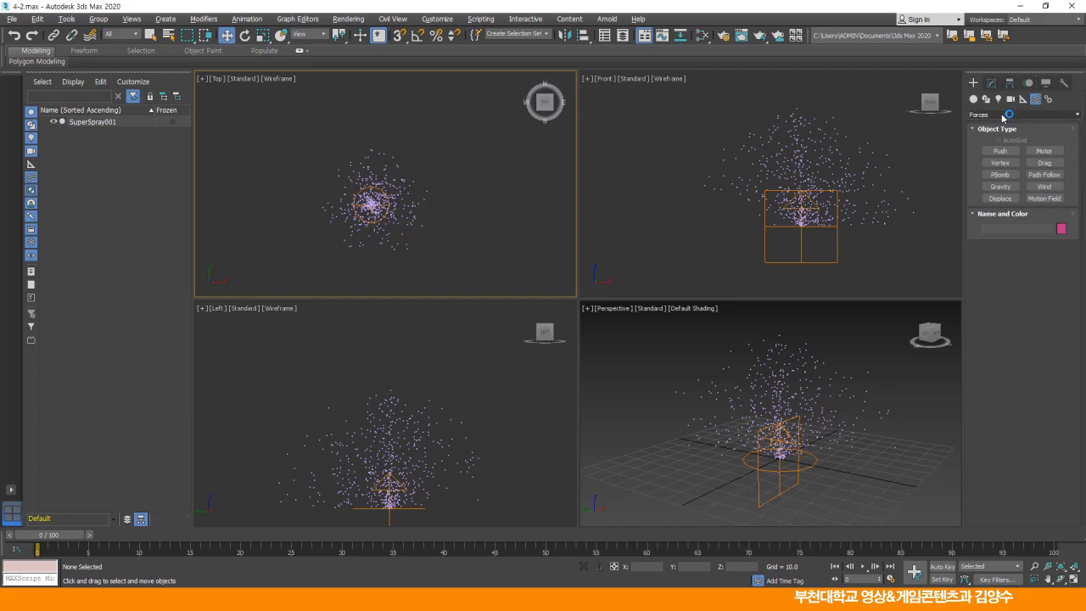
pyautogui.click(1041, 188)
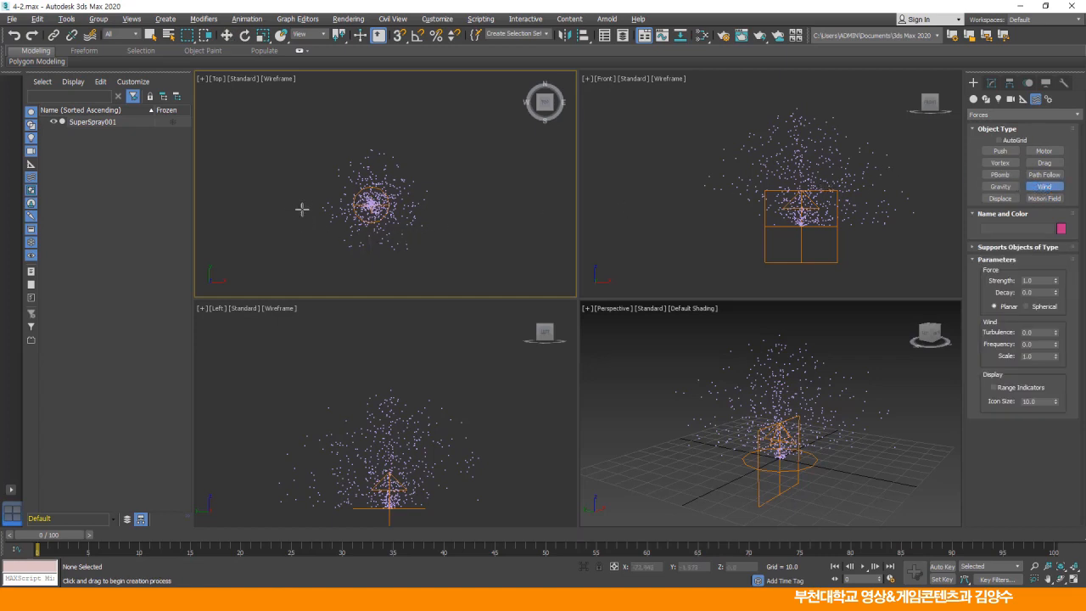
pyautogui.moveTo(303, 200)
pyautogui.mouseDown()
pyautogui.moveTo(313, 224)
pyautogui.moveTo(312, 215)
pyautogui.mouseUp()
pyautogui.click(226, 35)
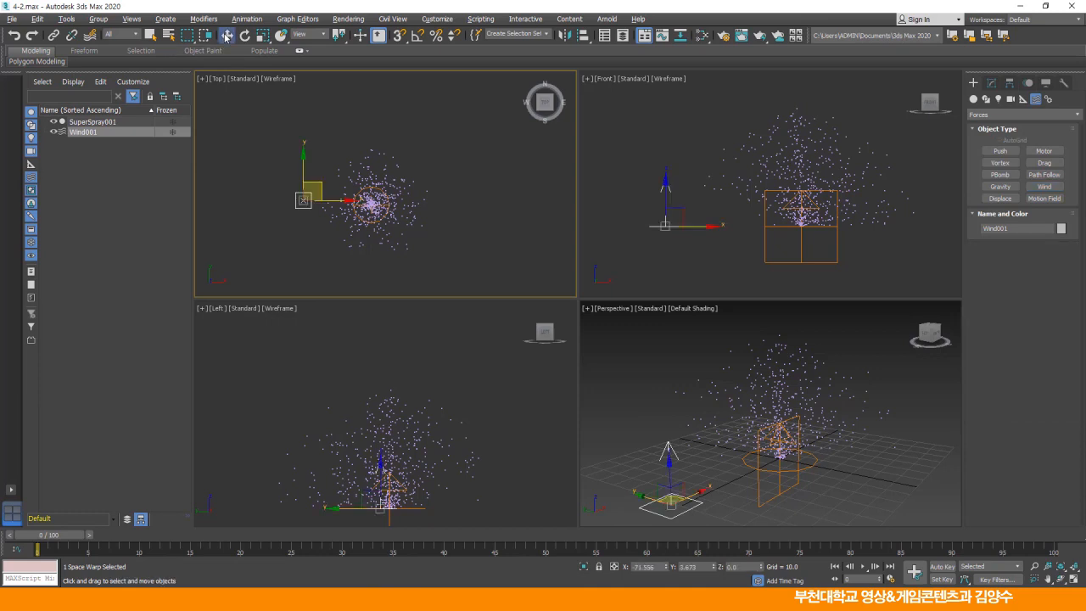
# Bind the Wind space warp to the Super Spray in the Front view and clear the selection.
pyautogui.moveTo(677, 220); pyautogui.dragTo(674, 232, button='middle')
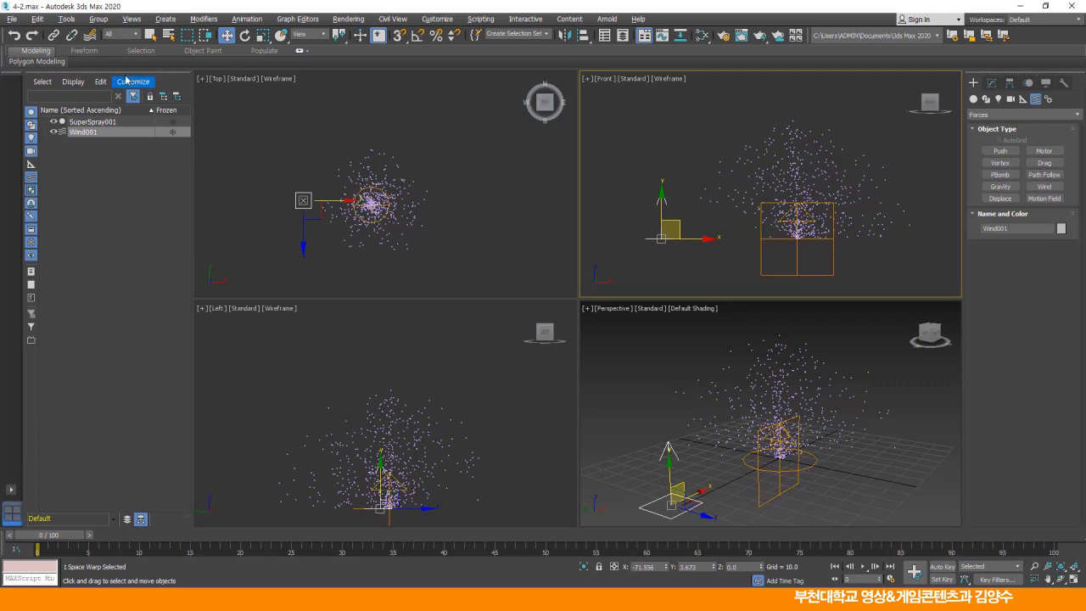
pyautogui.click(90, 39)
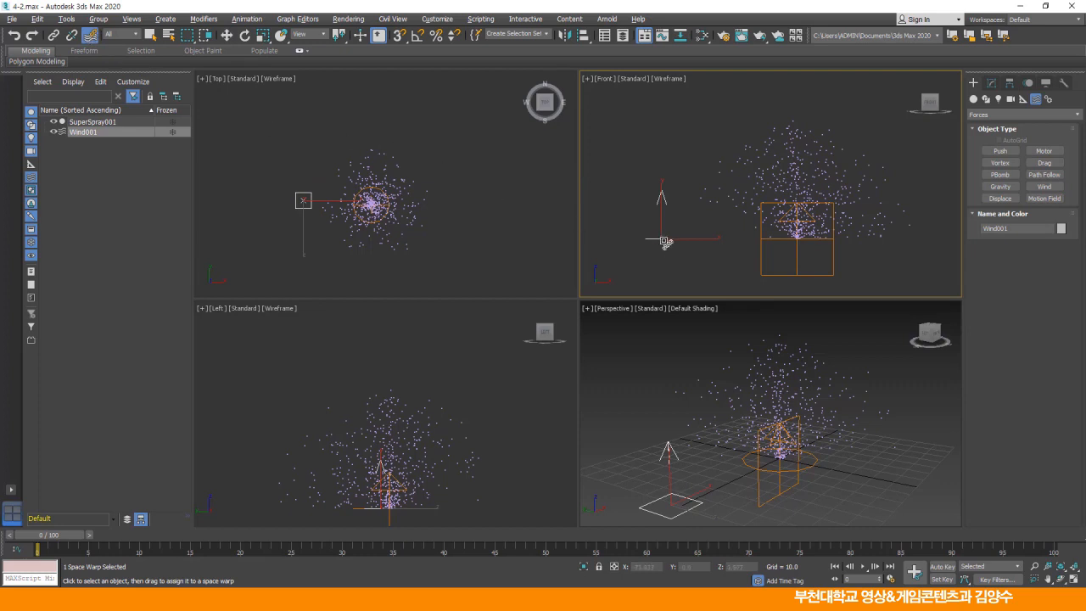
pyautogui.moveTo(666, 241); pyautogui.dragTo(683, 266)
pyautogui.moveTo(752, 266); pyautogui.dragTo(765, 244)
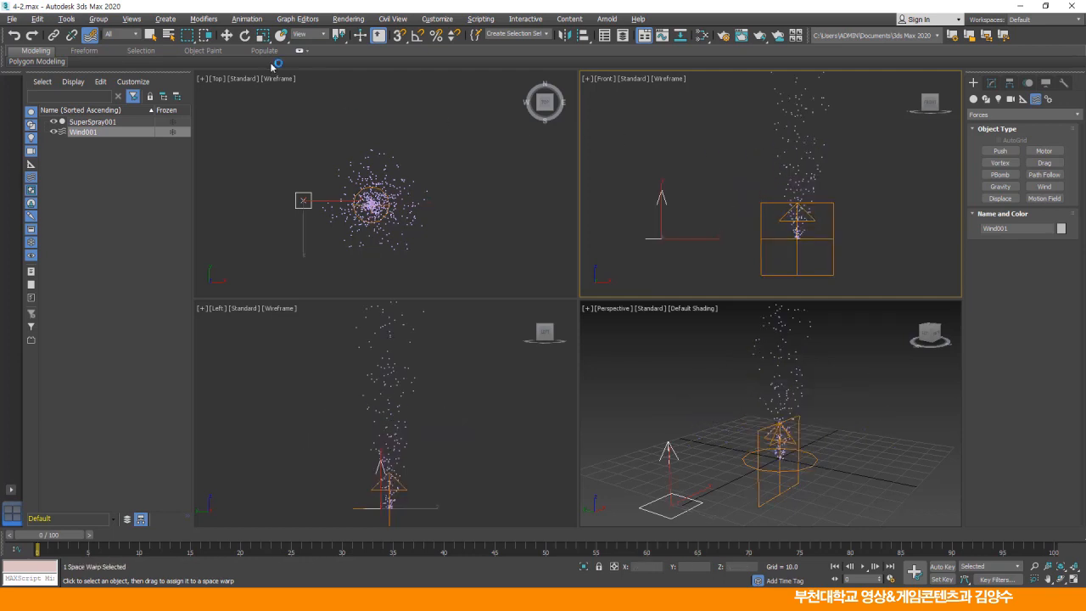
pyautogui.click(226, 35)
pyautogui.click(682, 169)
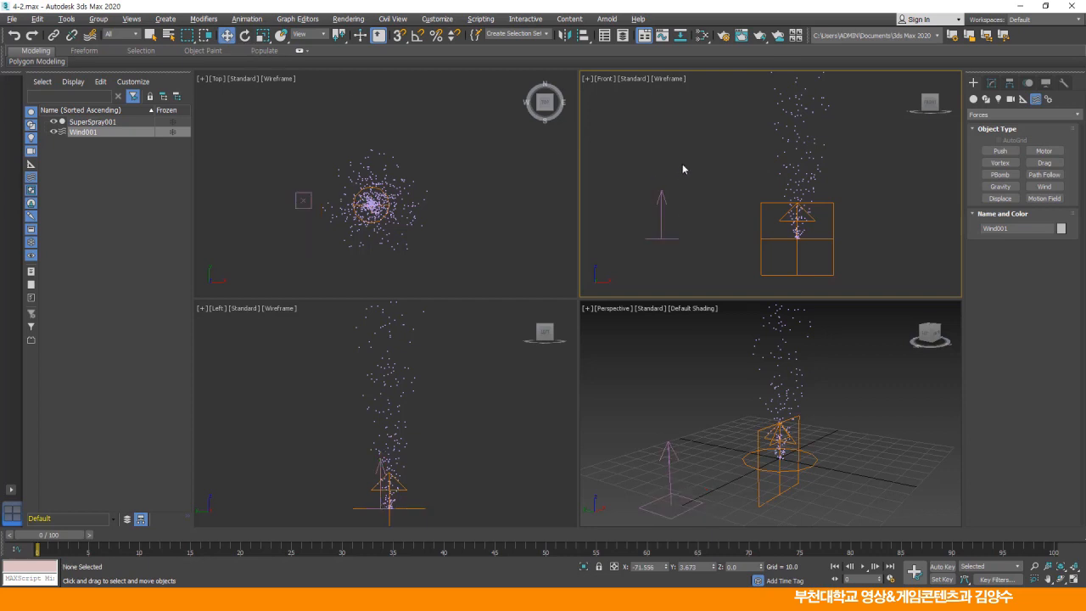
# Examine the full height of the wind-blown particle column in the Front view while scrubbing through the animation.
pyautogui.scroll(-6, 699, 220)
pyautogui.moveTo(703, 238); pyautogui.dragTo(715, 245, button='middle')
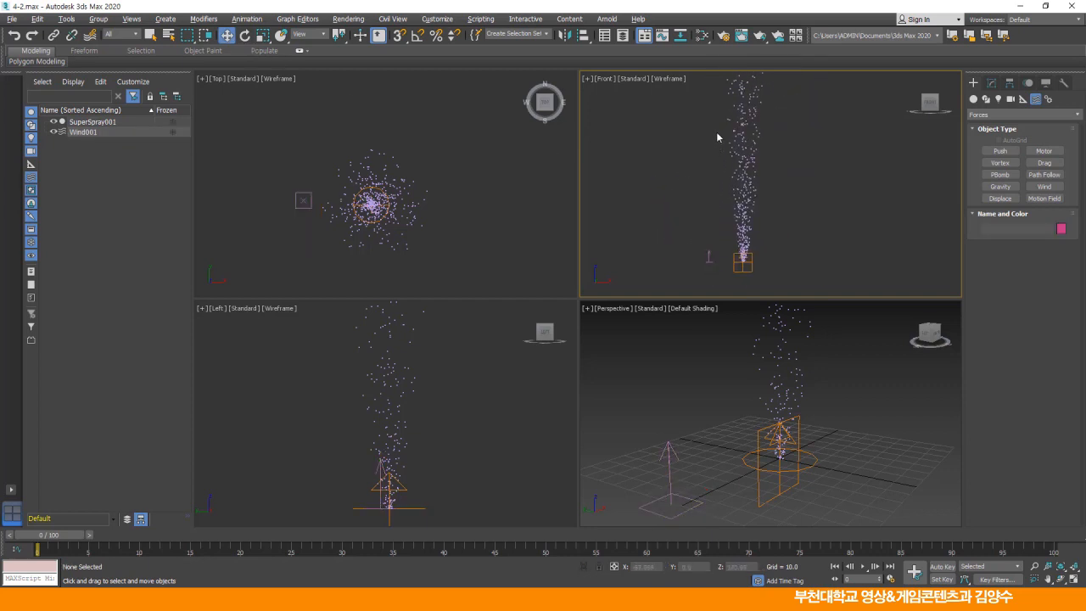
pyautogui.moveTo(720, 168); pyautogui.dragTo(749, 230, button='middle')
pyautogui.scroll(-3, 738, 198)
pyautogui.scroll(-1, 748, 241)
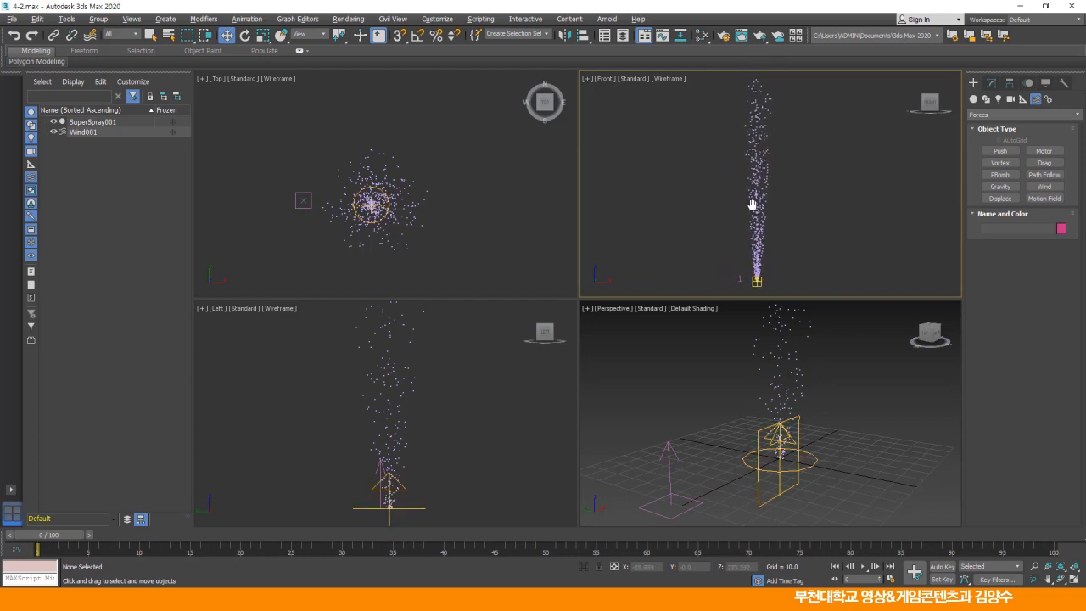
pyautogui.moveTo(55, 536); pyautogui.dragTo(321, 544)
pyautogui.moveTo(427, 543)
pyautogui.mouseDown()
pyautogui.moveTo(819, 542)
pyautogui.moveTo(231, 541)
pyautogui.mouseUp()
pyautogui.press('w')
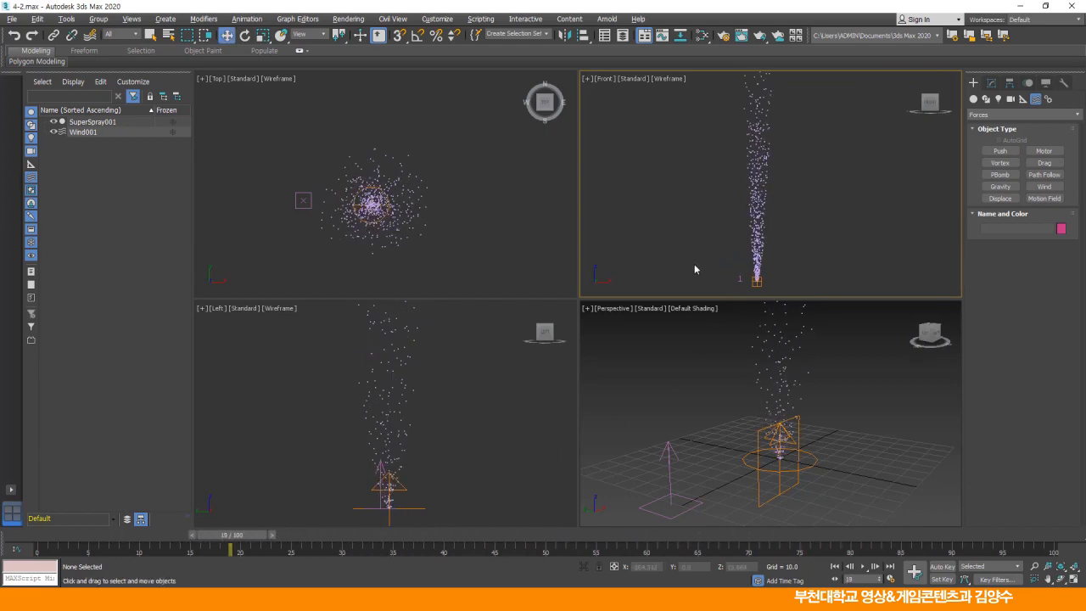
# Select the Wind space warp and set its force strength to 0.3.
pyautogui.click(735, 283)
pyautogui.moveTo(729, 274); pyautogui.dragTo(716, 249)
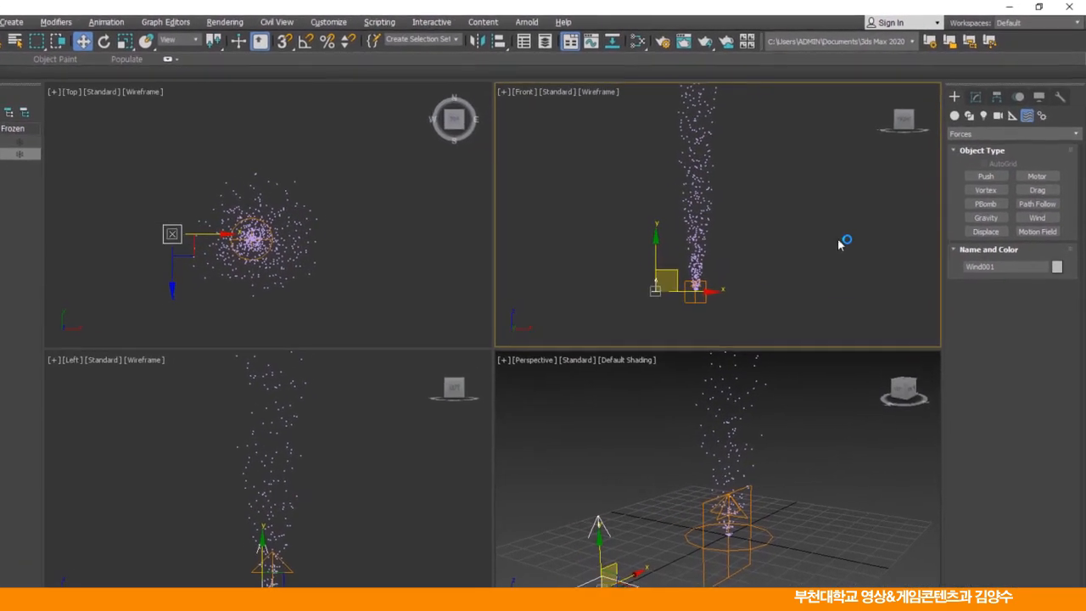
pyautogui.click(975, 97)
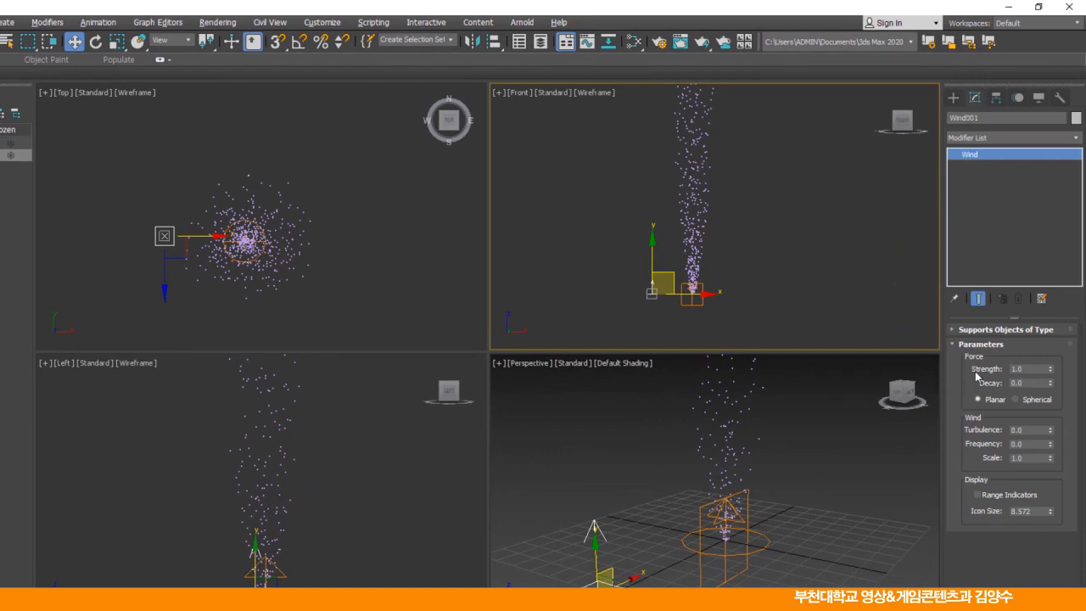
pyautogui.doubleClick(1018, 369)
pyautogui.write('0.3')
pyautogui.press('Return')
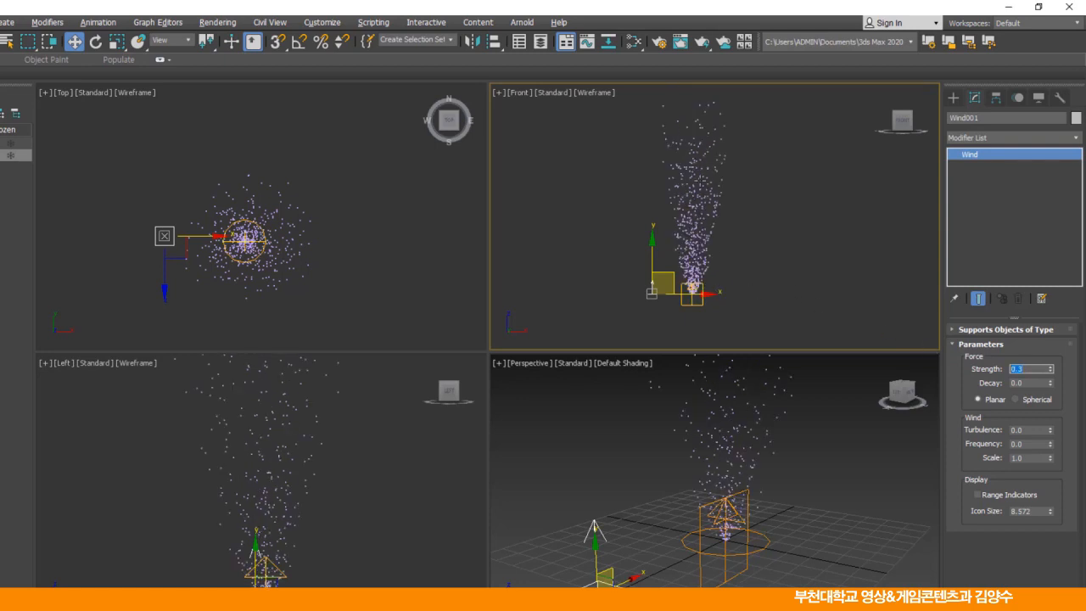
# Set the wind's turbulence to 1 and its frequency to 2.
pyautogui.moveTo(700, 178); pyautogui.dragTo(705, 214, button='middle')
pyautogui.moveTo(730, 251); pyautogui.dragTo(726, 238, button='middle')
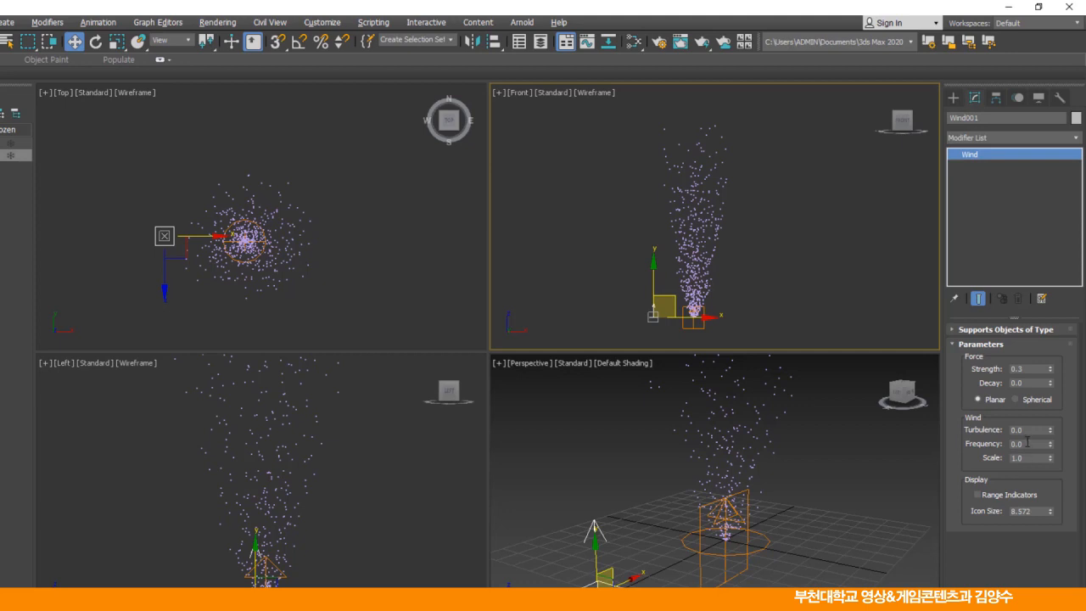
pyautogui.moveTo(1031, 431); pyautogui.dragTo(998, 430)
pyautogui.write('1')
pyautogui.press('Return')
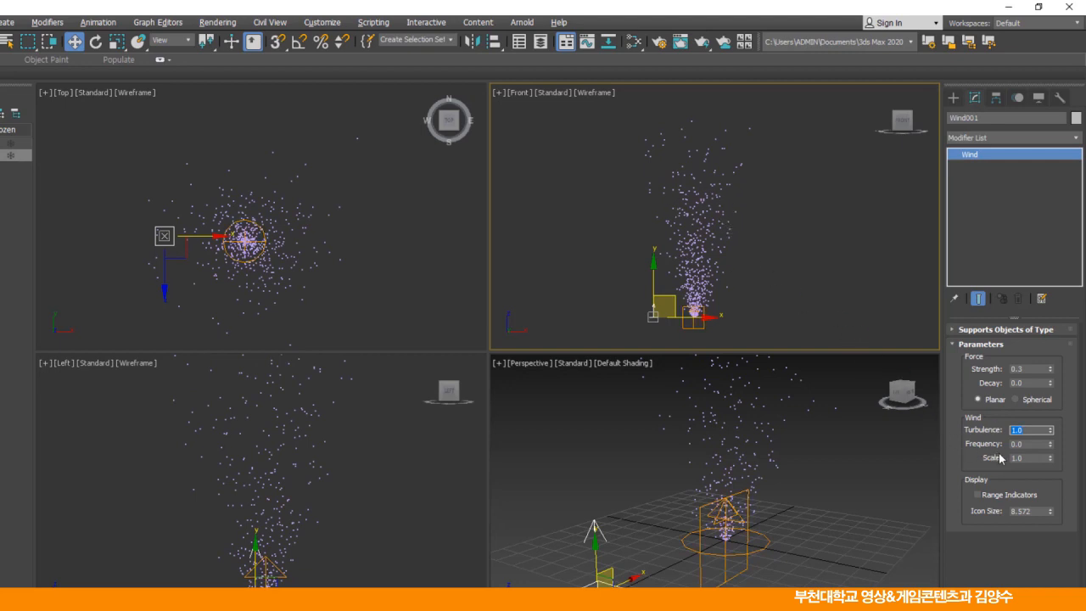
pyautogui.press('Tab')
pyautogui.write('2')
pyautogui.press('Return')
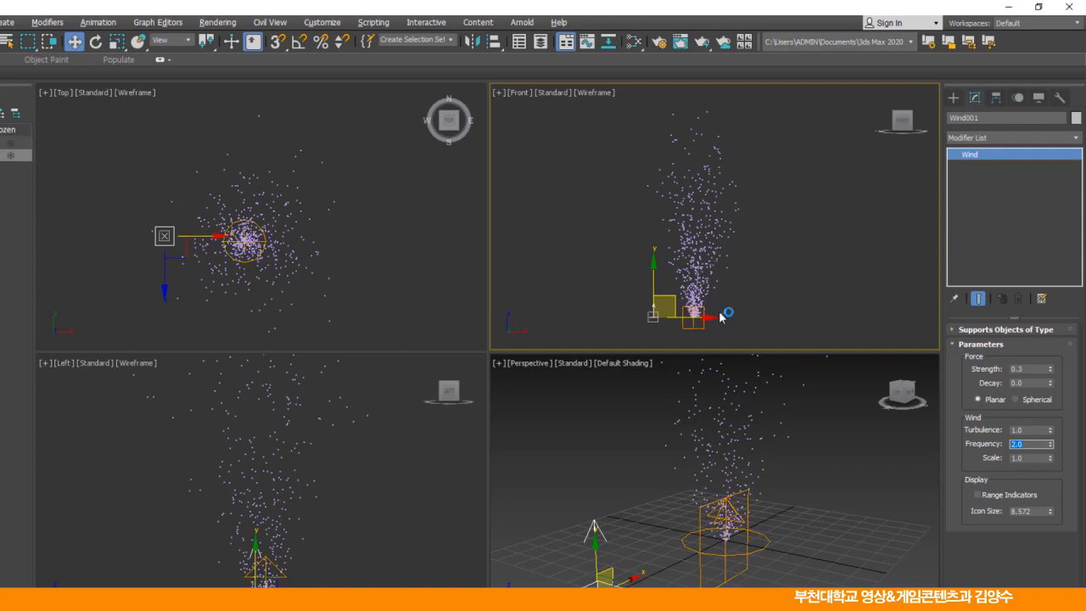
# Try wind scale values of 0.01 and 0.001, playing the animation to compare the particle flow.
pyautogui.click(1039, 458)
pyautogui.write('0.01')
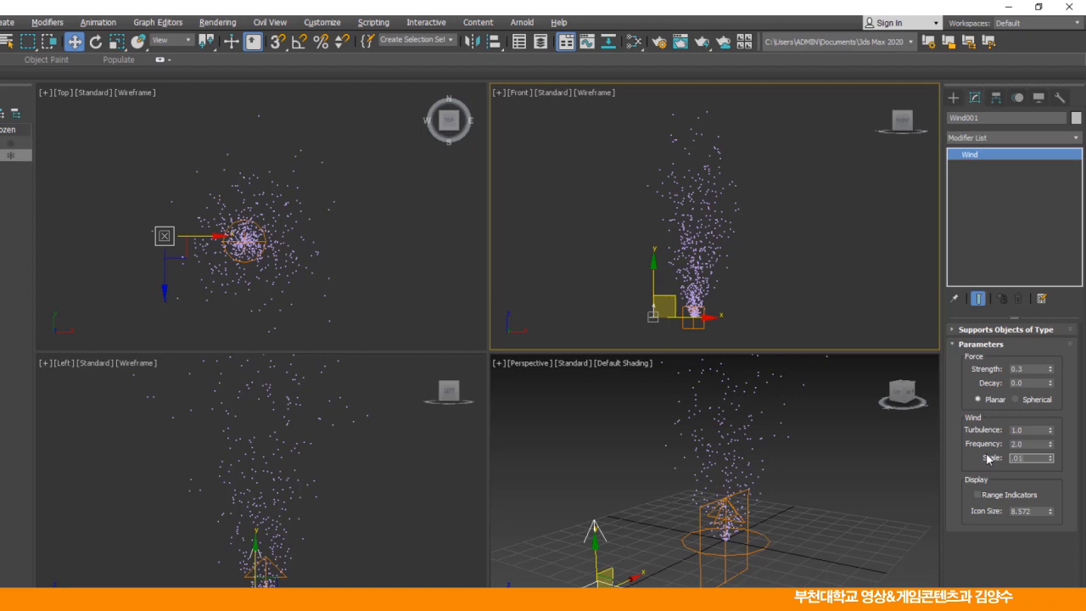
pyautogui.press('Return')
pyautogui.moveTo(696, 230); pyautogui.dragTo(740, 235, button='middle')
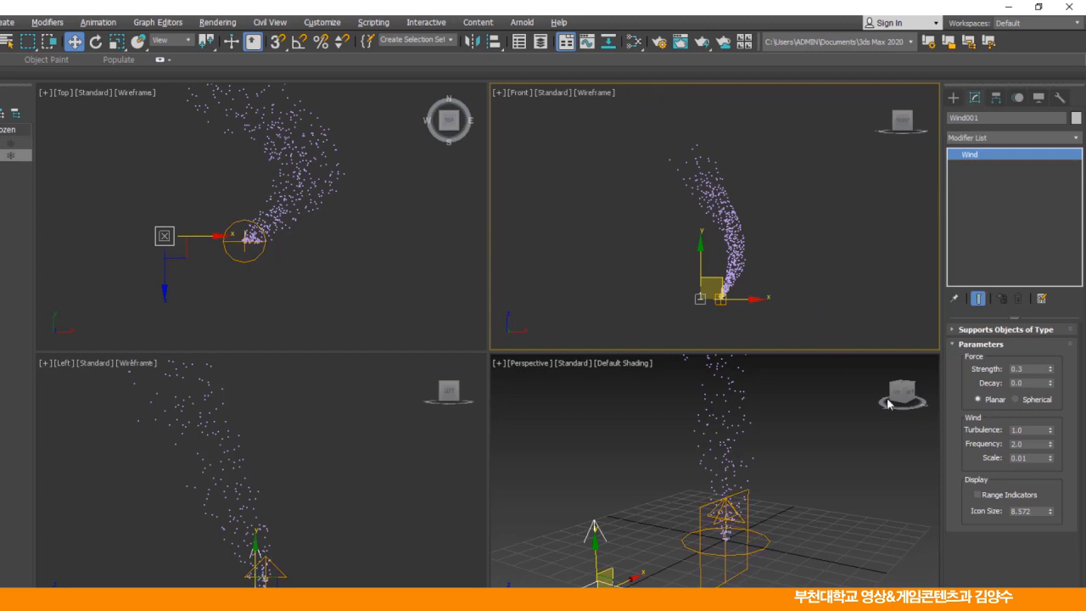
pyautogui.doubleClick(1021, 459)
pyautogui.write('0.001')
pyautogui.press('Return')
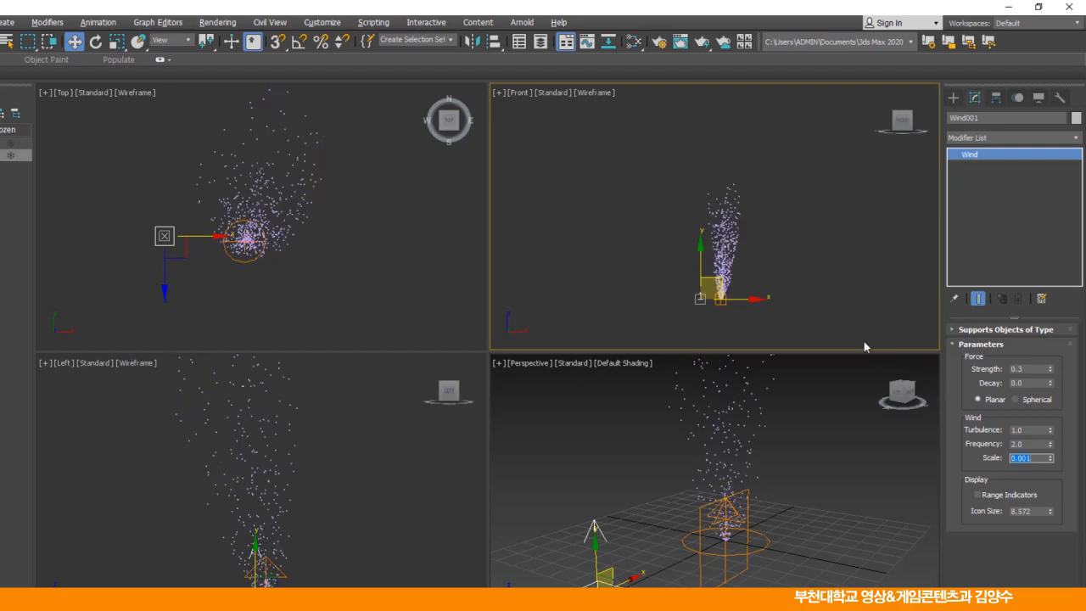
pyautogui.press('/')
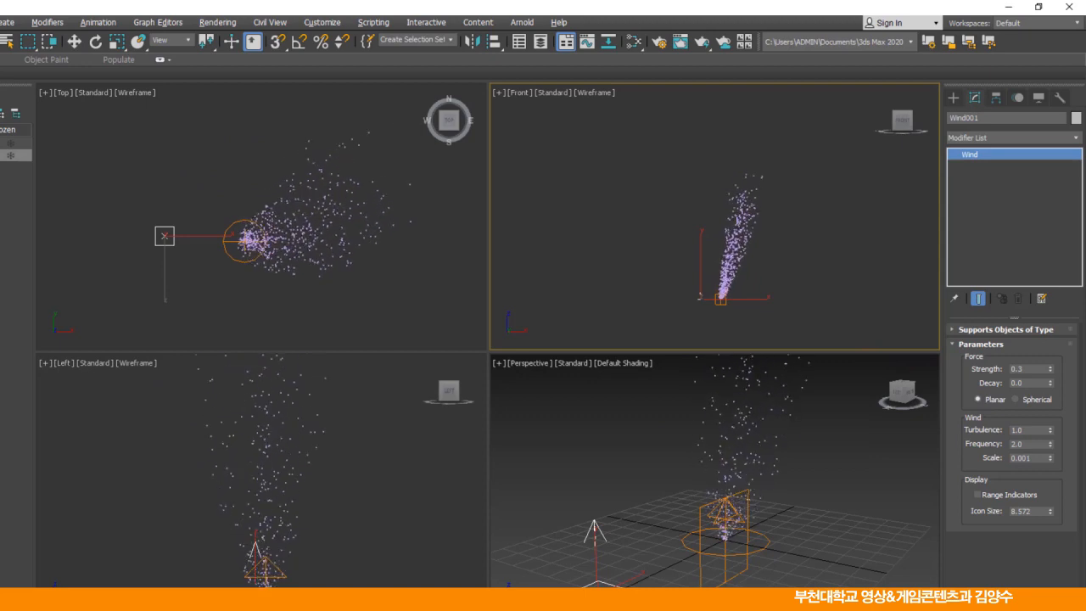
pyautogui.press('/')
# Try wind scale values of 0.2 and 0.15, playing the animation at 0.2.
pyautogui.doubleClick(1029, 458)
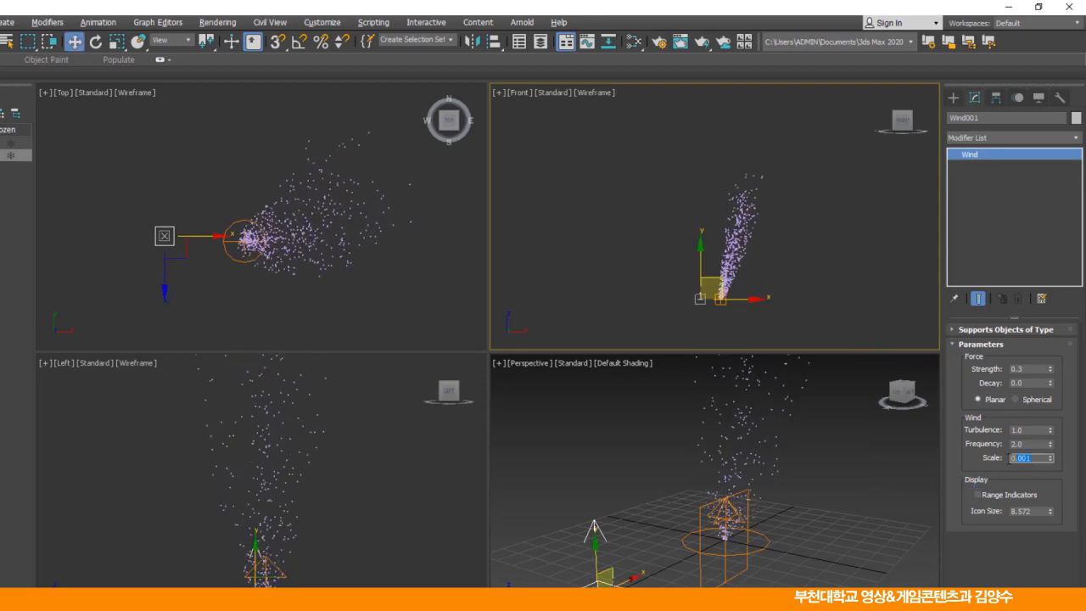
pyautogui.write('.2')
pyautogui.press('Return')
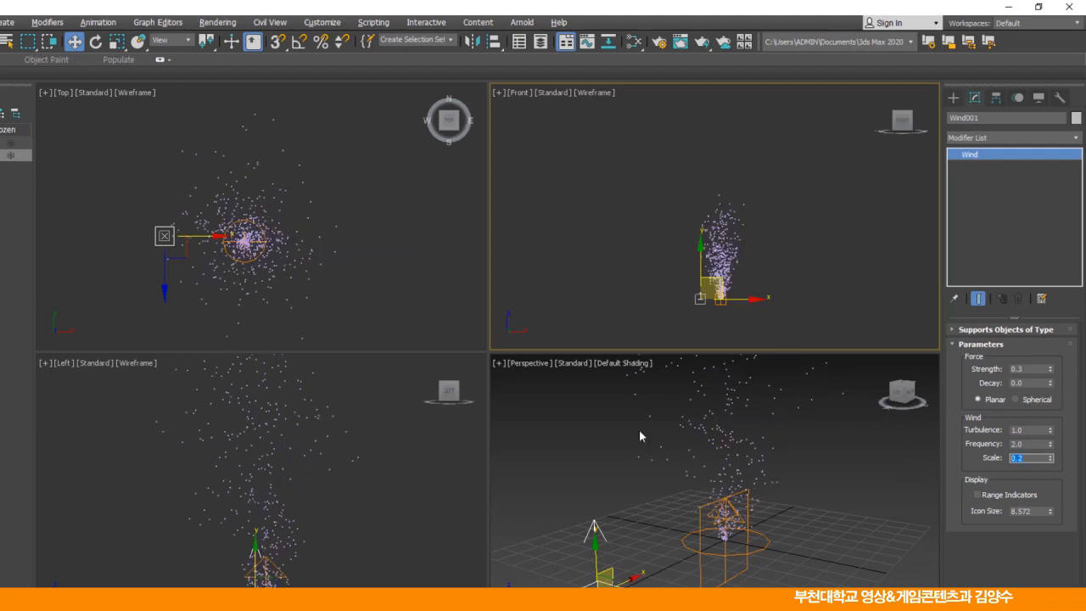
pyautogui.press('/')
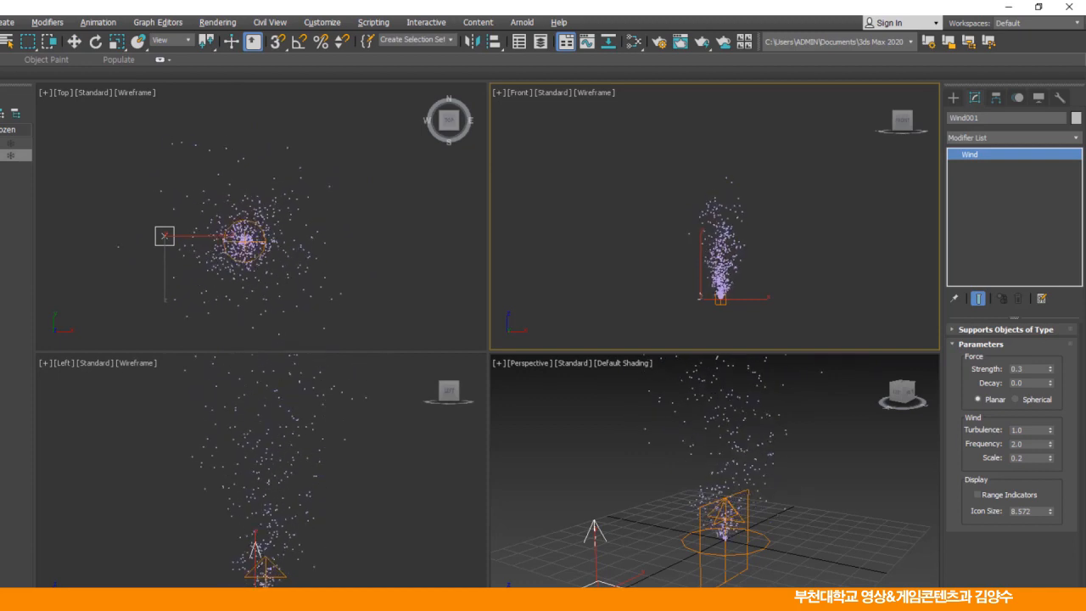
pyautogui.press('w')
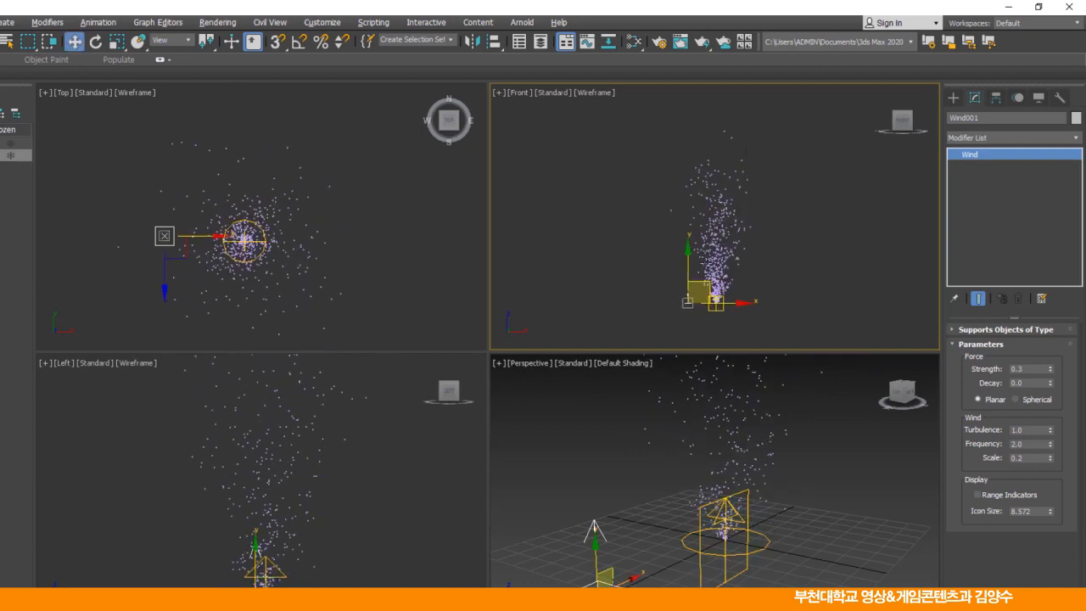
pyautogui.moveTo(1034, 459); pyautogui.dragTo(988, 460)
pyautogui.write('.15')
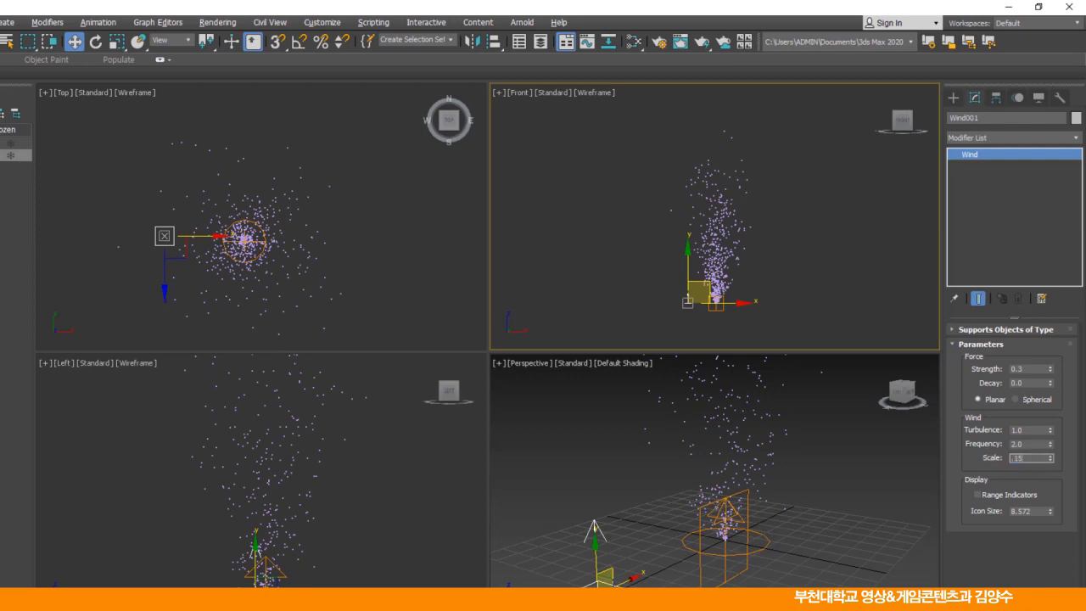
pyautogui.press('Return')
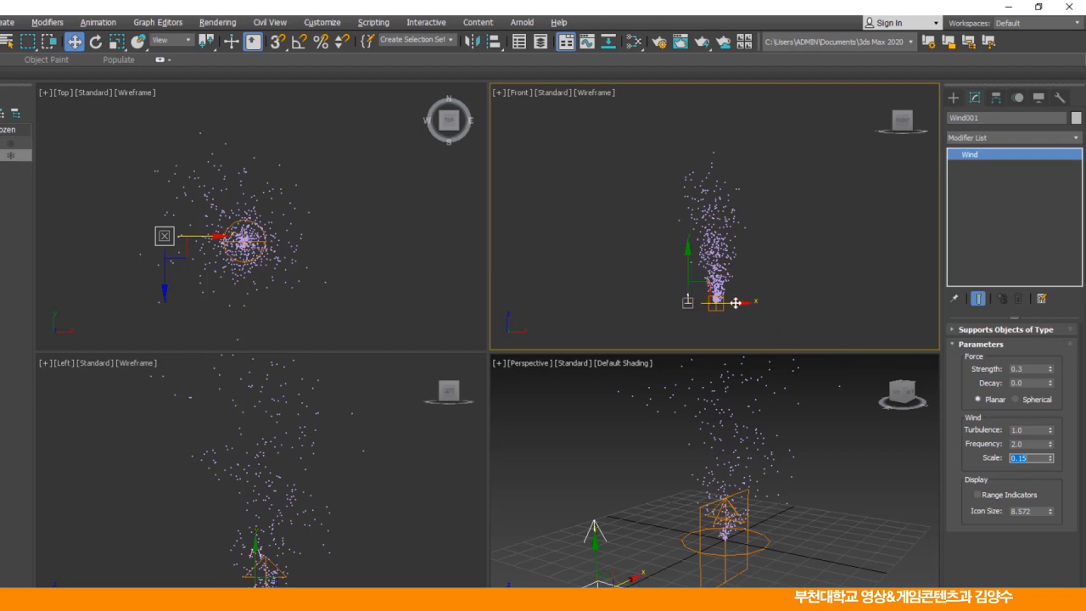
pyautogui.scroll(2, 731, 288)
# Set the wind scale to 0.05 and maximize the Front viewport.
pyautogui.doubleClick(1012, 458)
pyautogui.write('.05')
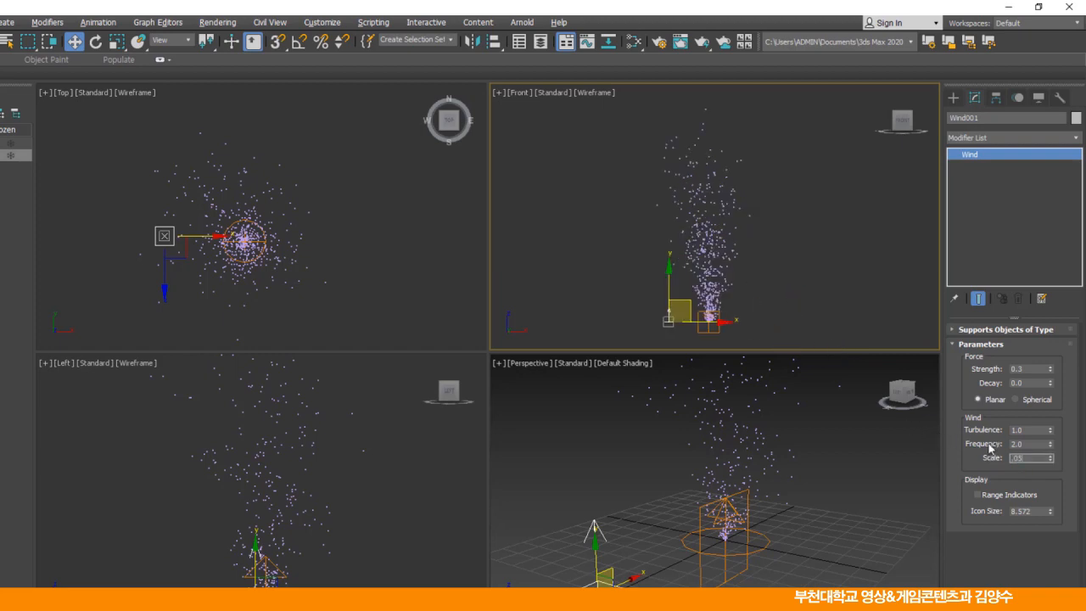
pyautogui.press('Return')
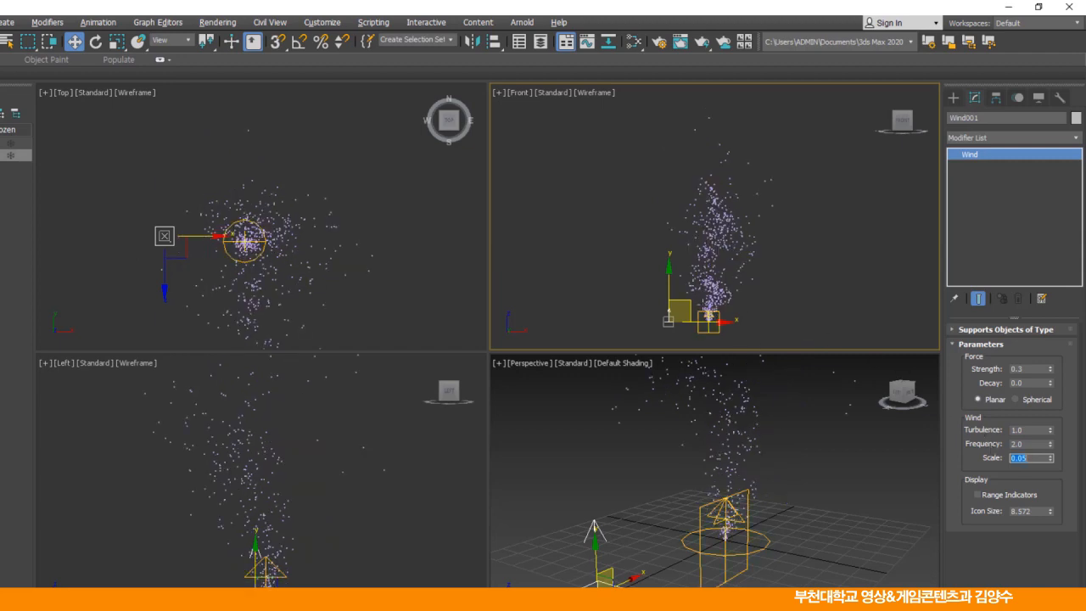
pyautogui.hotkey('alt', 'w')
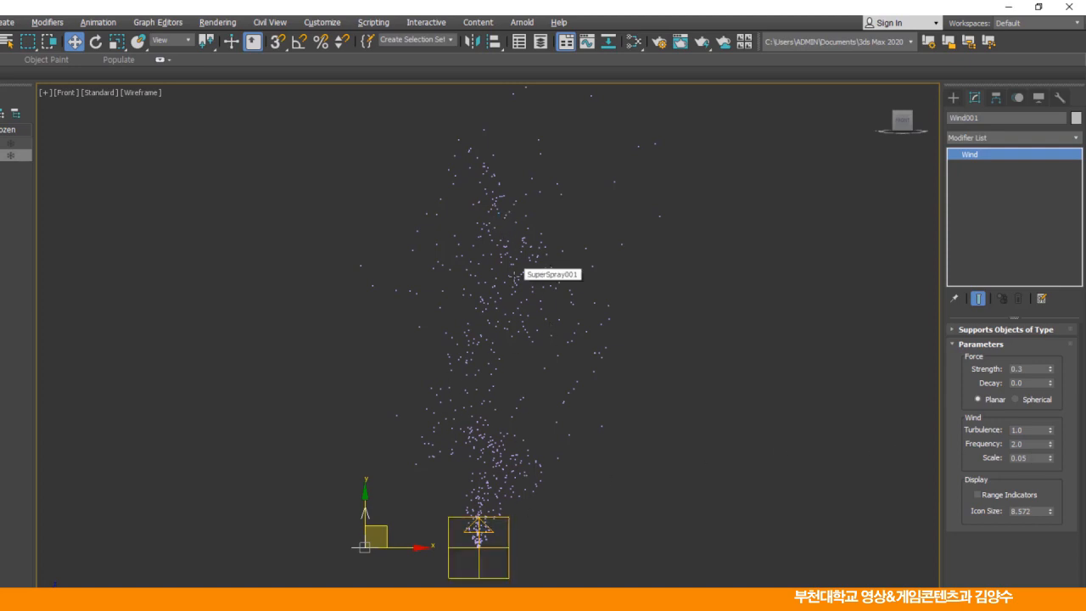
# Try a wind scale of 1 for comparison and restore it to 0.05.
pyautogui.click(1030, 458)
pyautogui.write('1')
pyautogui.press('Return')
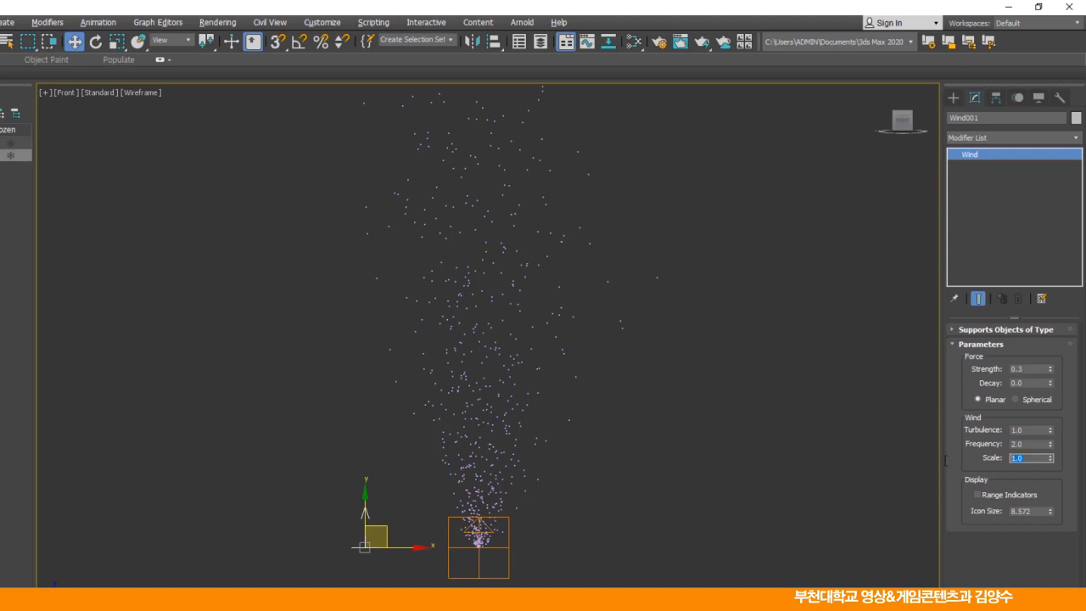
pyautogui.click(1011, 458)
pyautogui.write('.05')
pyautogui.press('Return')
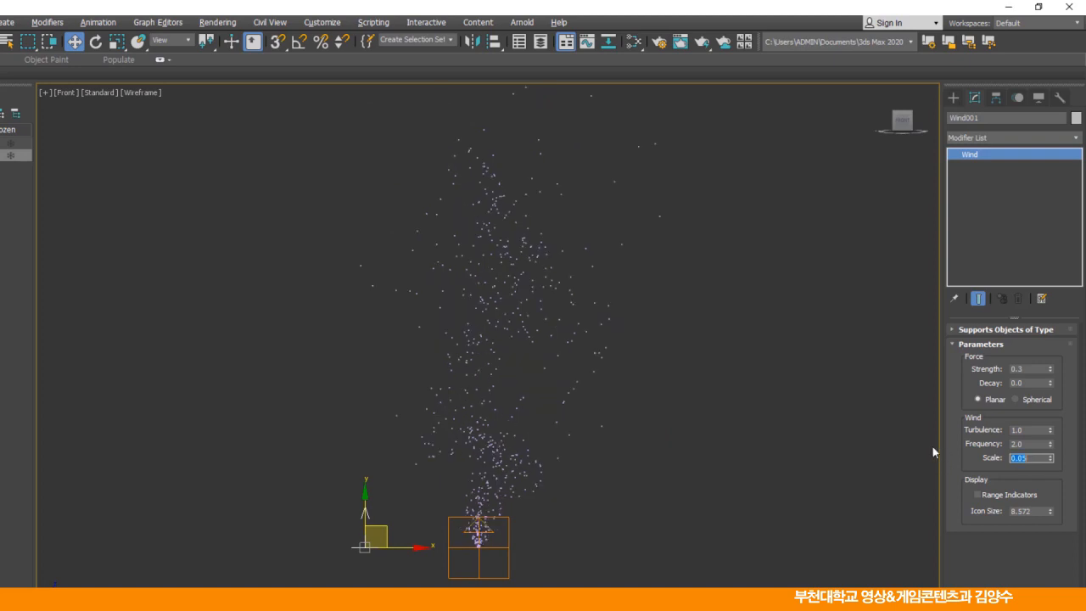
pyautogui.moveTo(547, 412); pyautogui.dragTo(521, 416, button='middle')
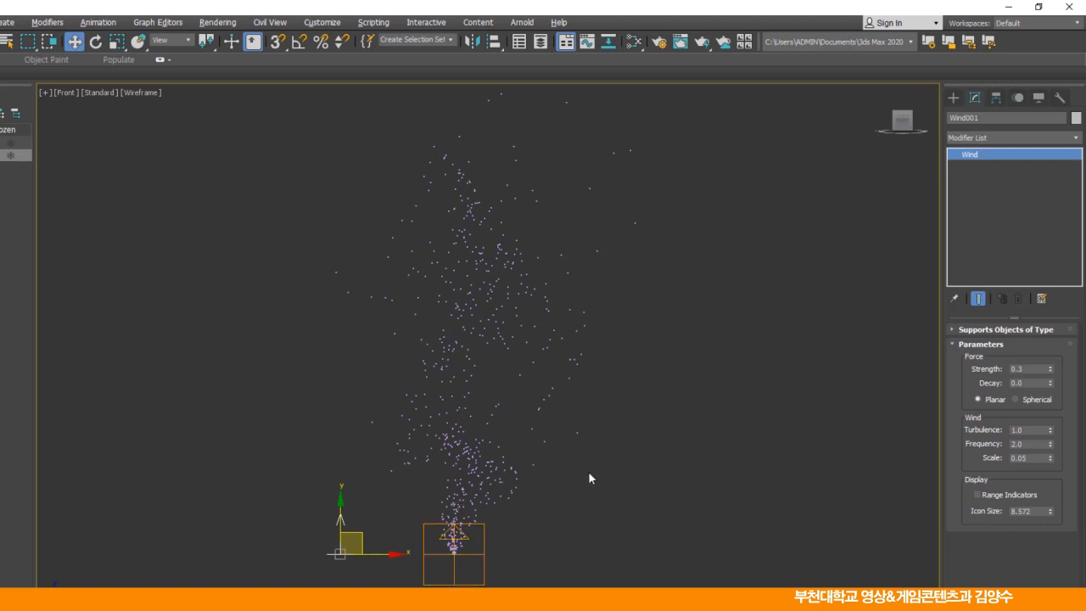
# Switch the wind's force type from planar to spherical with the Perspective viewport maximized.
pyautogui.moveTo(397, 552); pyautogui.dragTo(402, 506, button='middle')
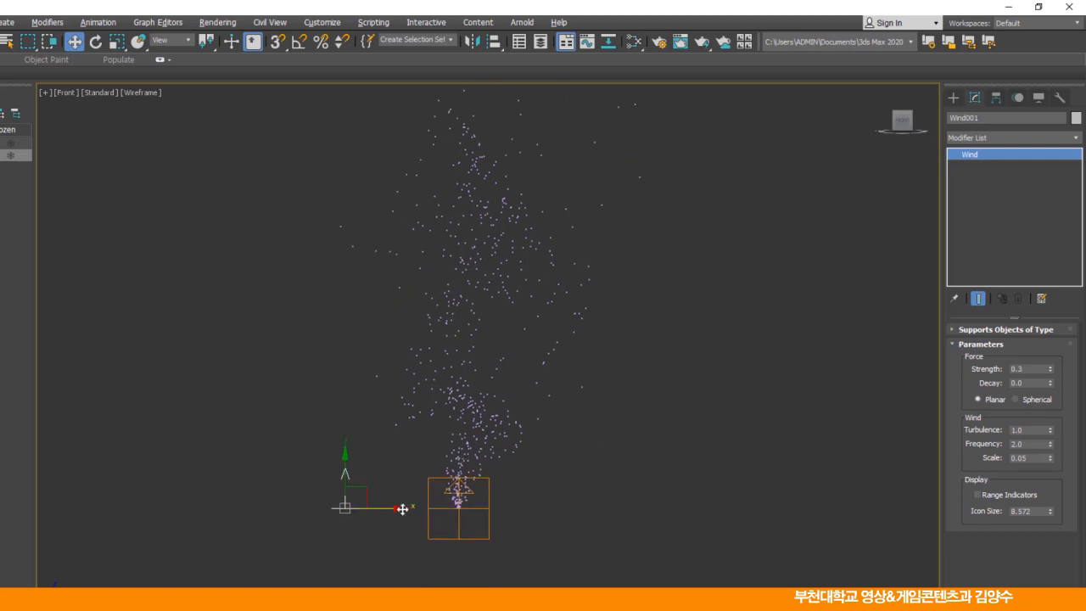
pyautogui.hotkey('alt', 'w')
pyautogui.hotkey('alt', 'w')
pyautogui.moveTo(472, 444); pyautogui.dragTo(495, 499, button='middle')
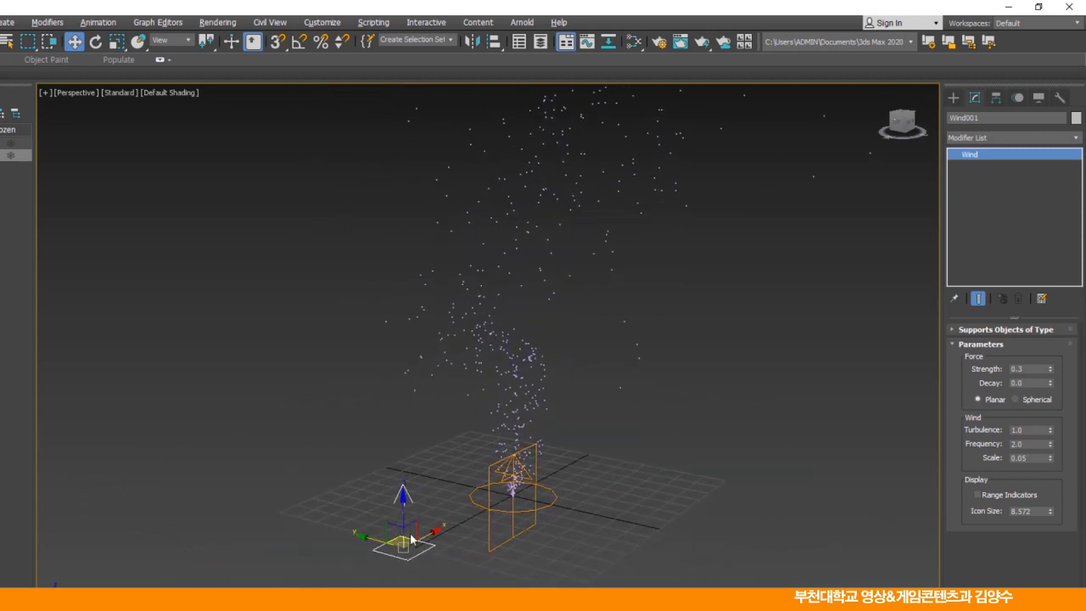
pyautogui.click(1015, 399)
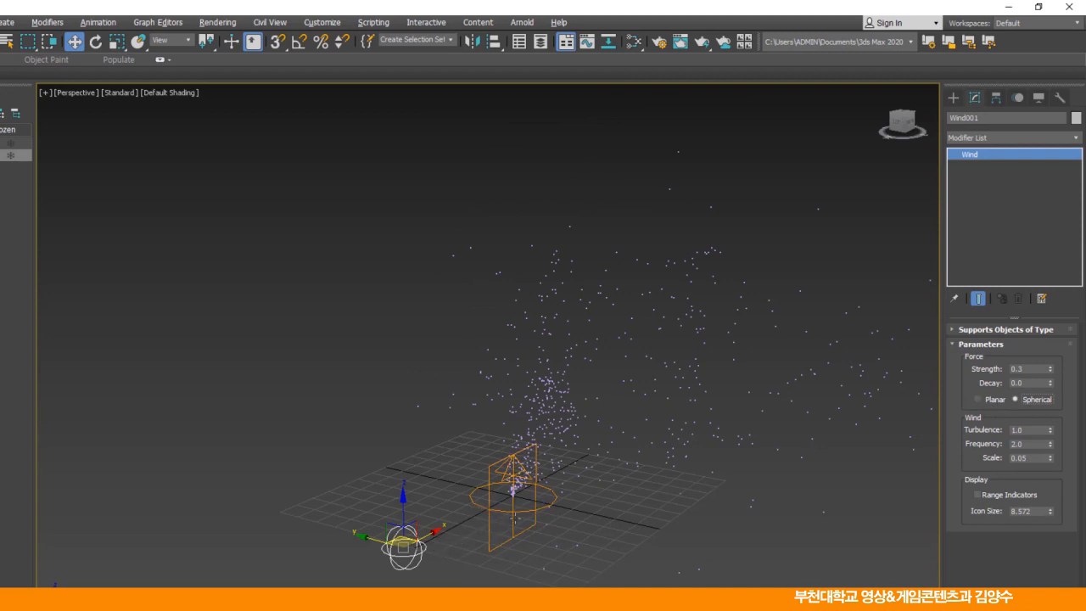
# Clone the wind as one independent copy along X in the Front viewport, past the emitter to about X 97.8.
pyautogui.moveTo(642, 511); pyautogui.dragTo(547, 467, button='middle')
pyautogui.hotkey('alt', 'w')
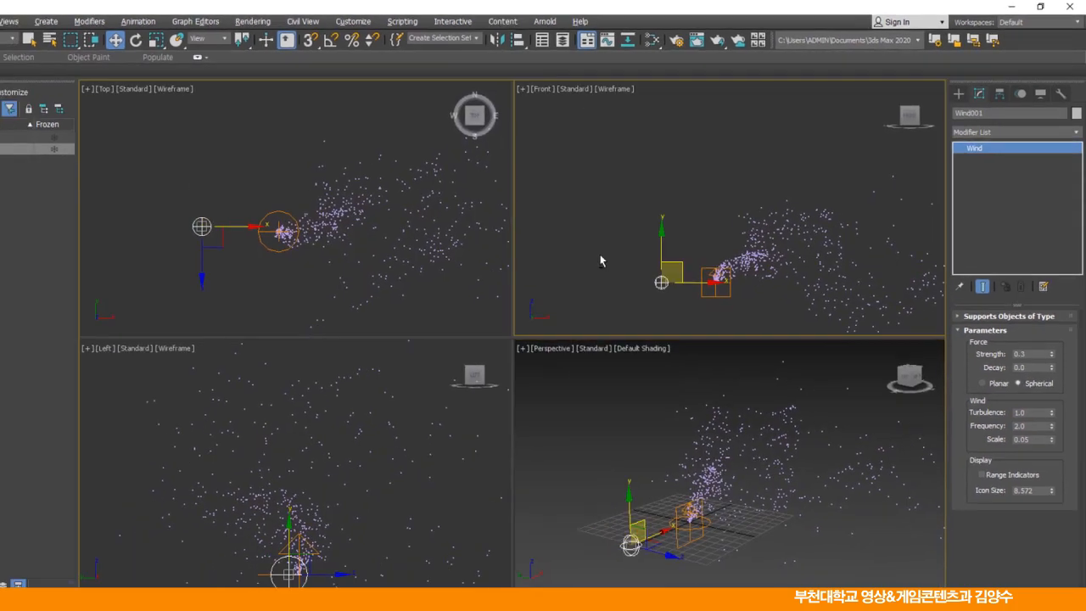
pyautogui.middleClick(601, 261)
pyautogui.hotkey('alt', 'w')
pyautogui.moveTo(616, 332); pyautogui.dragTo(569, 241, button='middle')
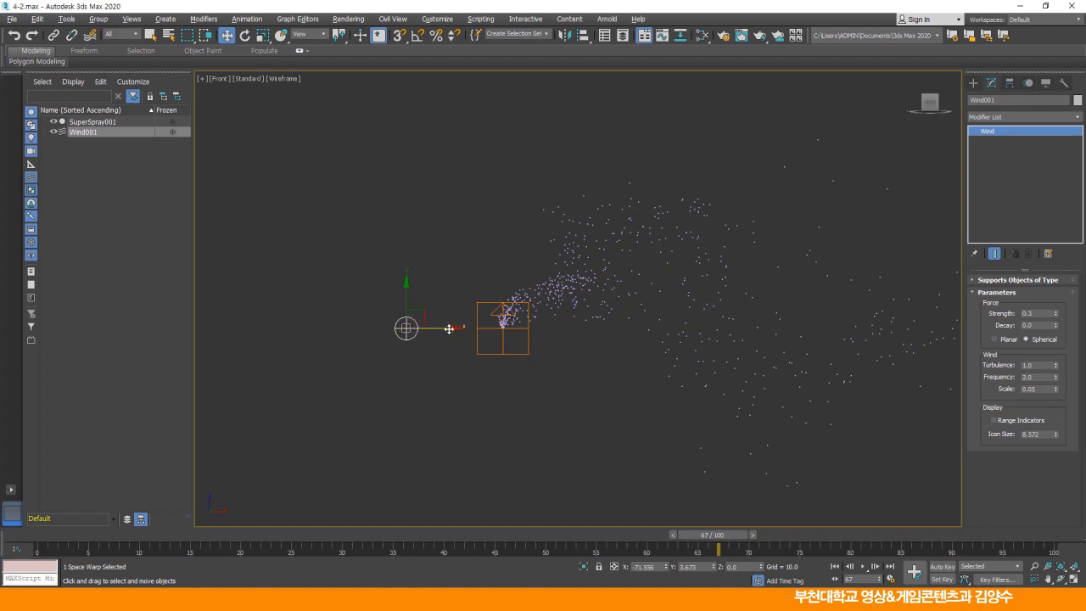
pyautogui.moveTo(448, 327); pyautogui.dragTo(678, 329)
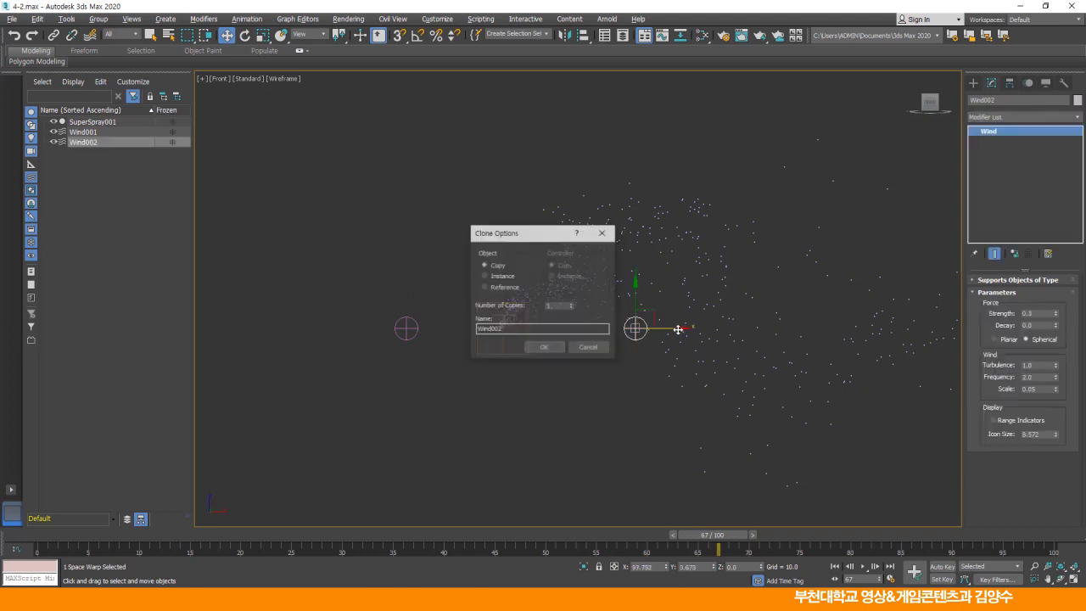
pyautogui.moveTo(526, 231); pyautogui.dragTo(761, 216)
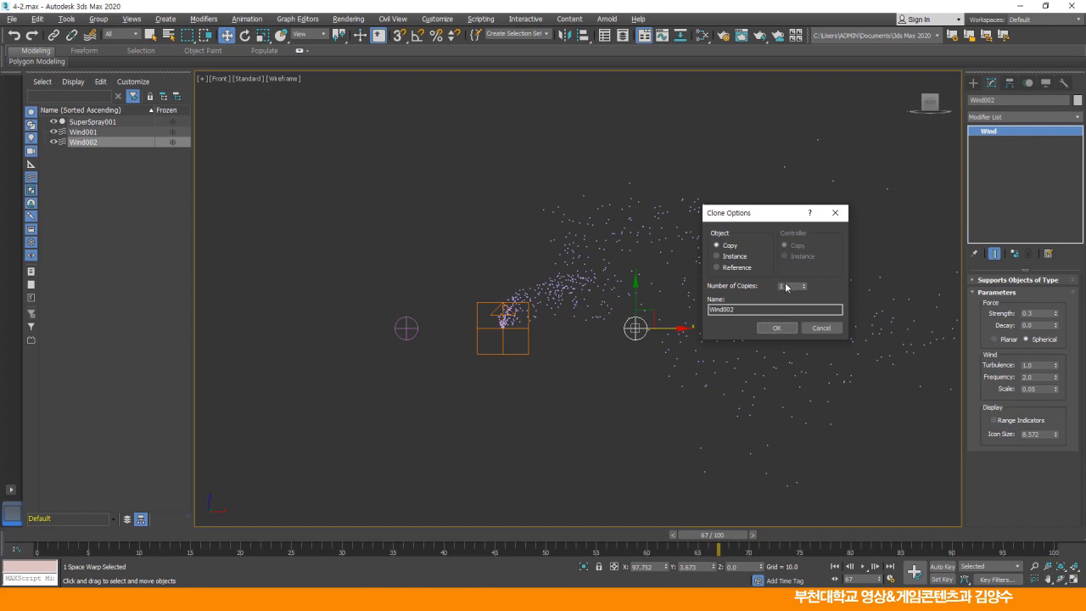
pyautogui.click(775, 327)
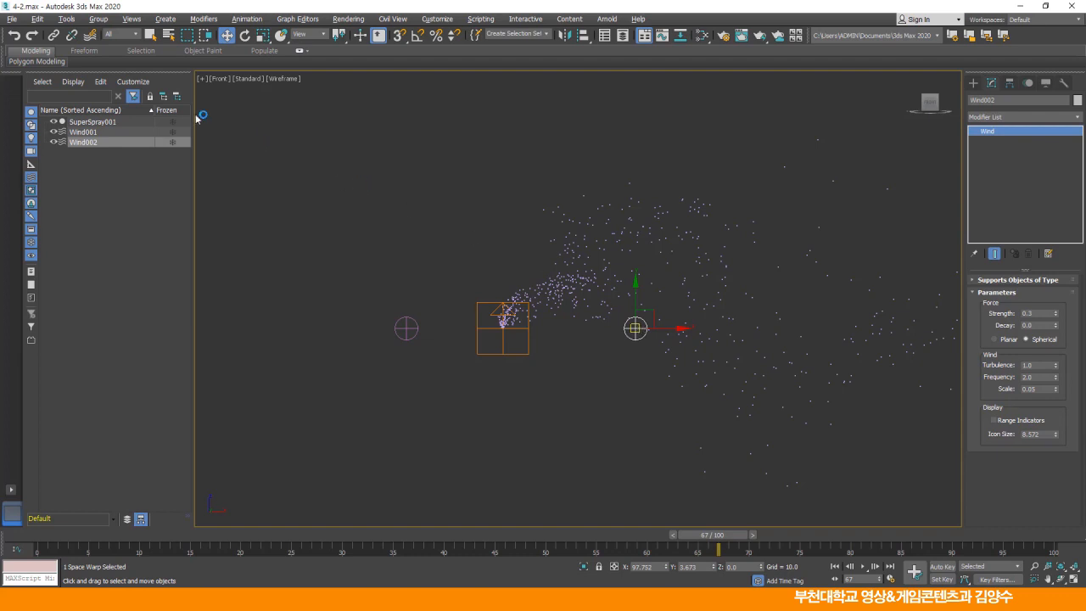
# Bind the Super Spray emitter to the copied wind space warp and return to the Move tool.
pyautogui.click(90, 36)
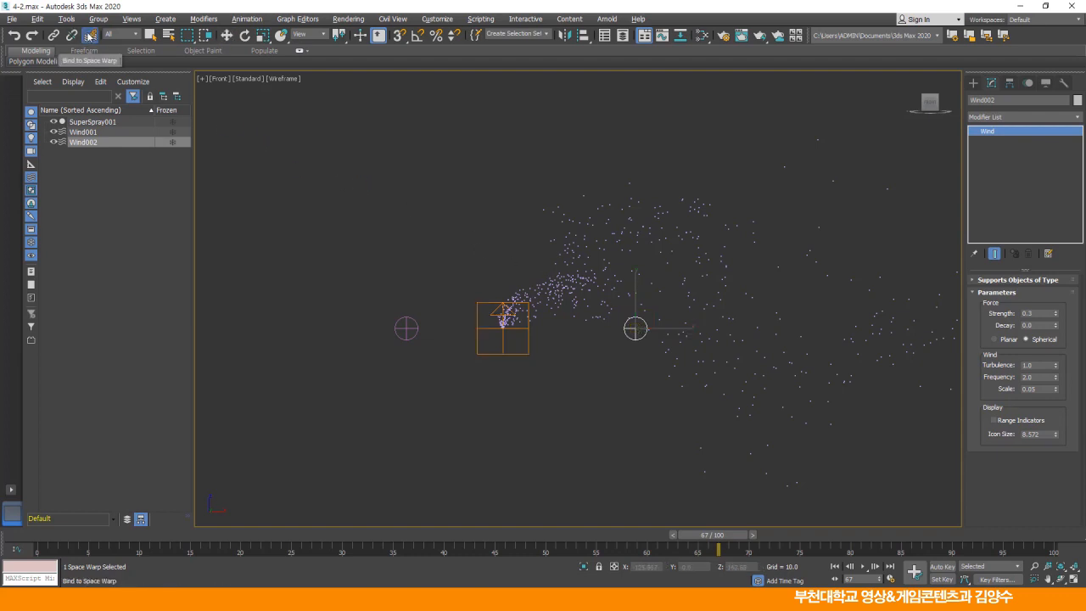
pyautogui.moveTo(534, 354); pyautogui.dragTo(526, 356)
pyautogui.click(227, 35)
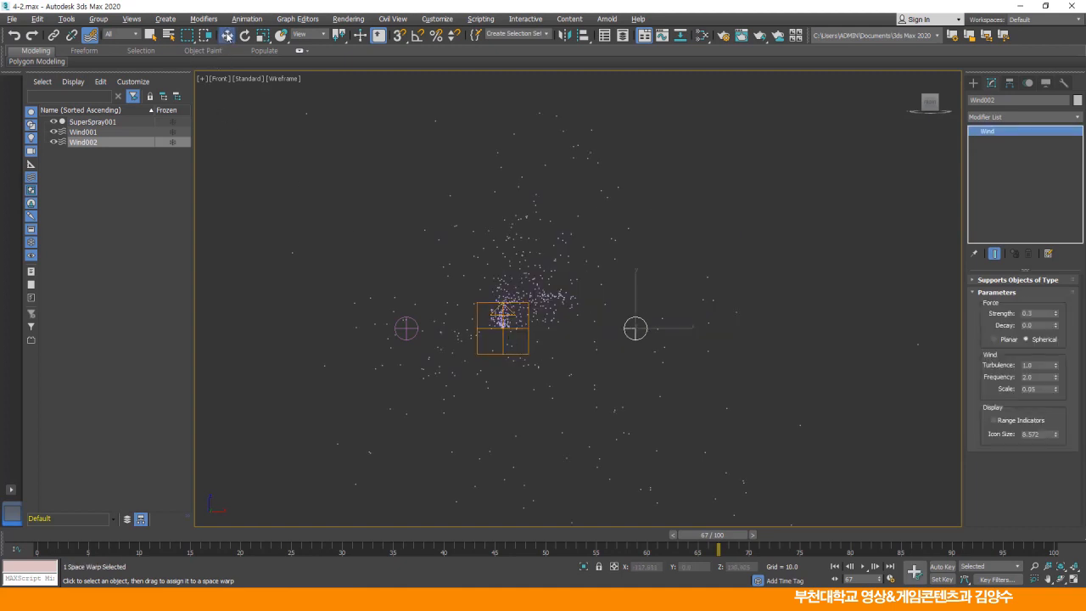
# Set the copied wind's strength to 0.05 and its turbulence to 0.5.
pyautogui.click(646, 326)
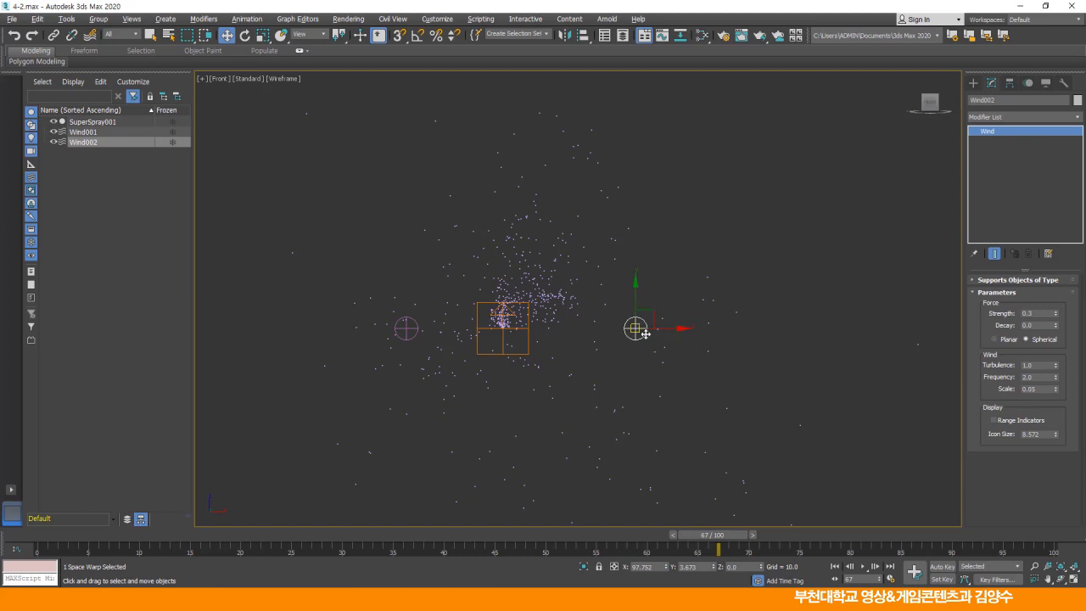
pyautogui.doubleClick(1040, 313)
pyautogui.write('0.05')
pyautogui.press('Return')
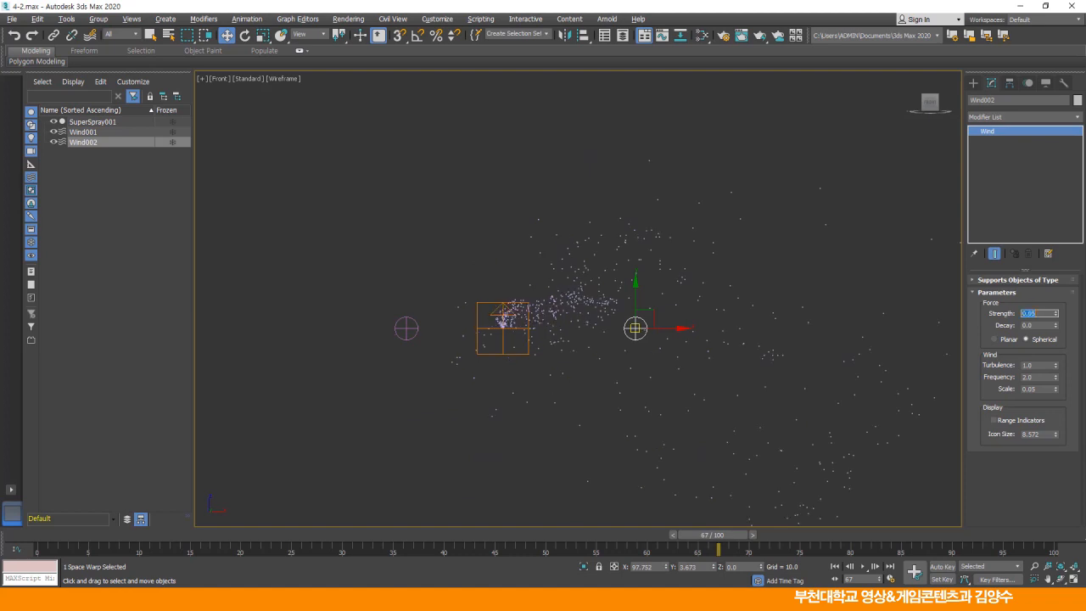
pyautogui.doubleClick(1043, 365)
pyautogui.write('.5')
pyautogui.press('Return')
# Set the copied wind's frequency to 1 and its scale to 0.03.
pyautogui.doubleClick(1041, 377)
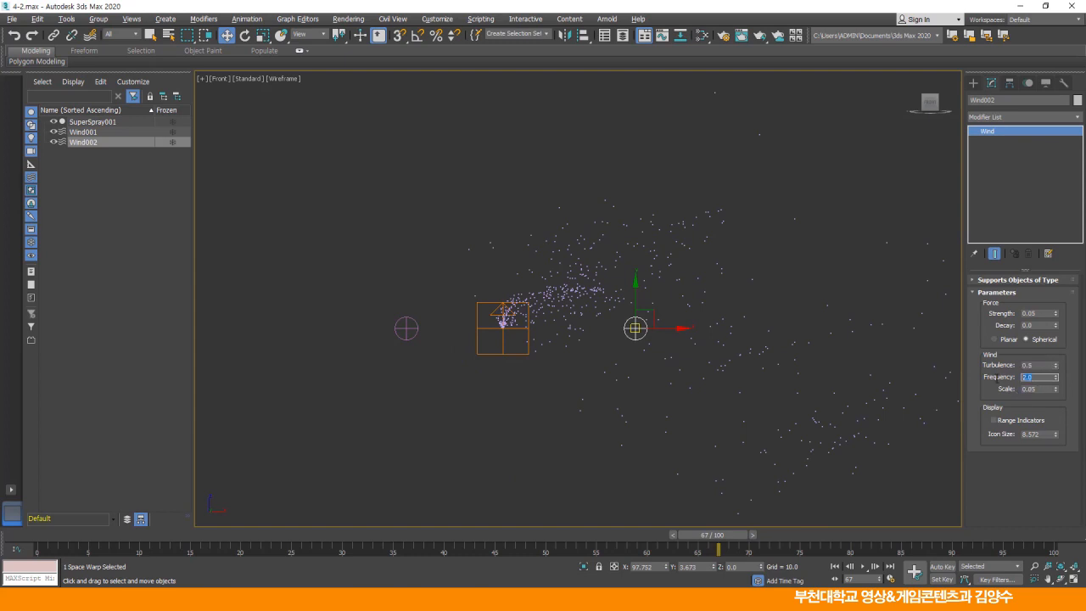
pyautogui.write('1')
pyautogui.press('Return')
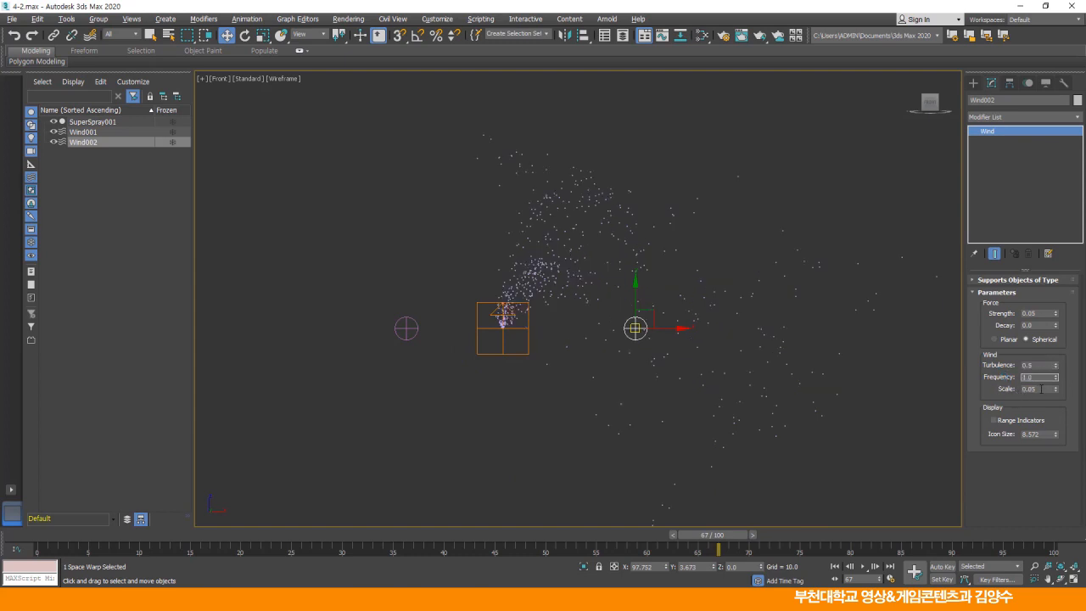
pyautogui.doubleClick(1032, 388)
pyautogui.write('0.03')
pyautogui.press('Return')
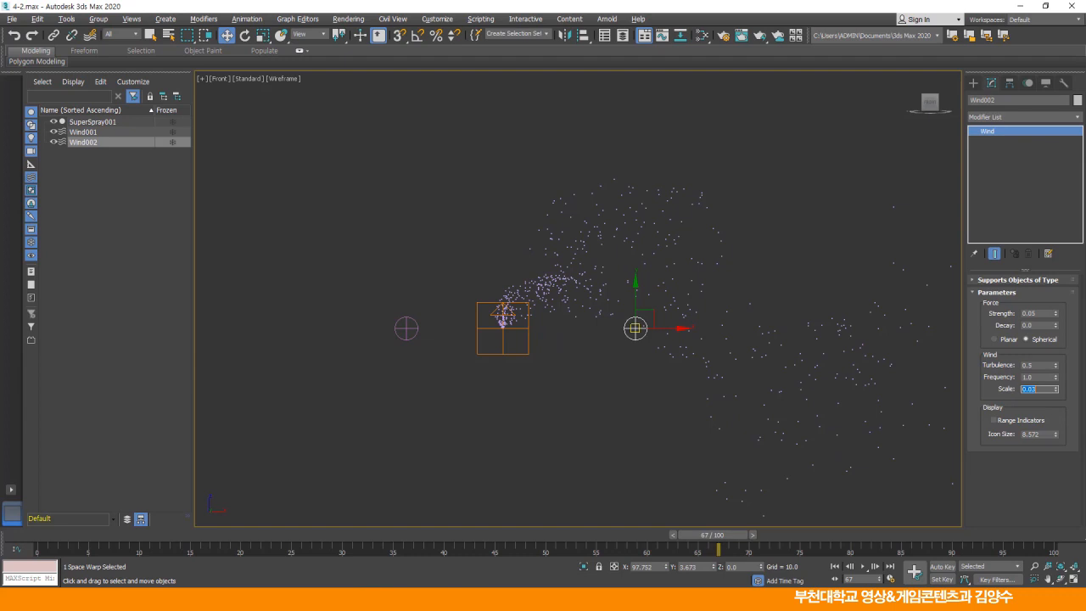
pyautogui.moveTo(660, 354); pyautogui.dragTo(650, 349, button='middle')
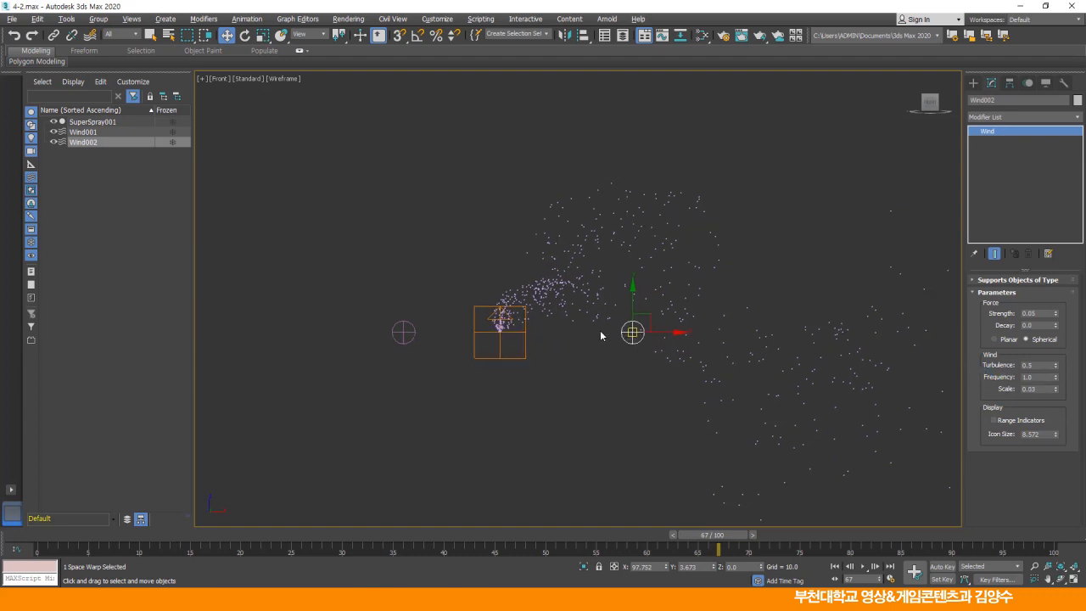
# Lower the copied wind to about X 103.6, Z -68.1 and move the original wind to about X -49.7, Z -17.9.
pyautogui.moveTo(652, 319)
pyautogui.mouseDown()
pyautogui.moveTo(647, 298)
pyautogui.moveTo(651, 414)
pyautogui.moveTo(664, 417)
pyautogui.mouseUp()
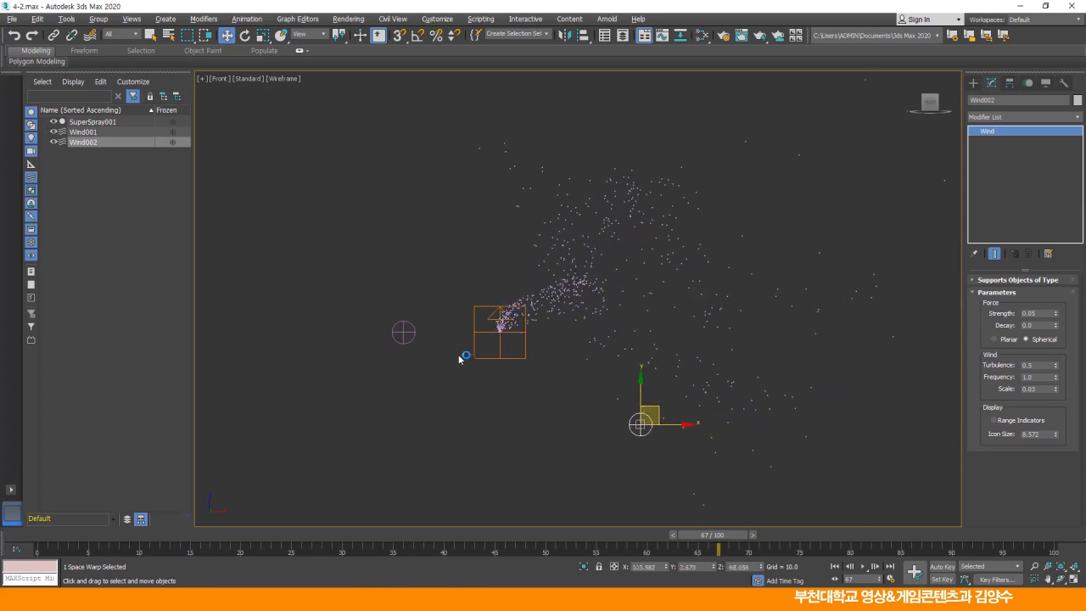
pyautogui.click(404, 332)
pyautogui.moveTo(428, 324)
pyautogui.mouseDown()
pyautogui.moveTo(419, 354)
pyautogui.moveTo(453, 377)
pyautogui.moveTo(427, 364)
pyautogui.moveTo(456, 376)
pyautogui.moveTo(444, 374)
pyautogui.moveTo(459, 370)
pyautogui.moveTo(450, 341)
pyautogui.mouseUp()
# Create a physical camera from a Perspective view that frames the particle flow with the emitter at the lower right.
pyautogui.moveTo(609, 249); pyautogui.dragTo(598, 309, button='middle')
pyautogui.hotkey('alt', 'w')
pyautogui.hotkey('alt', 'w')
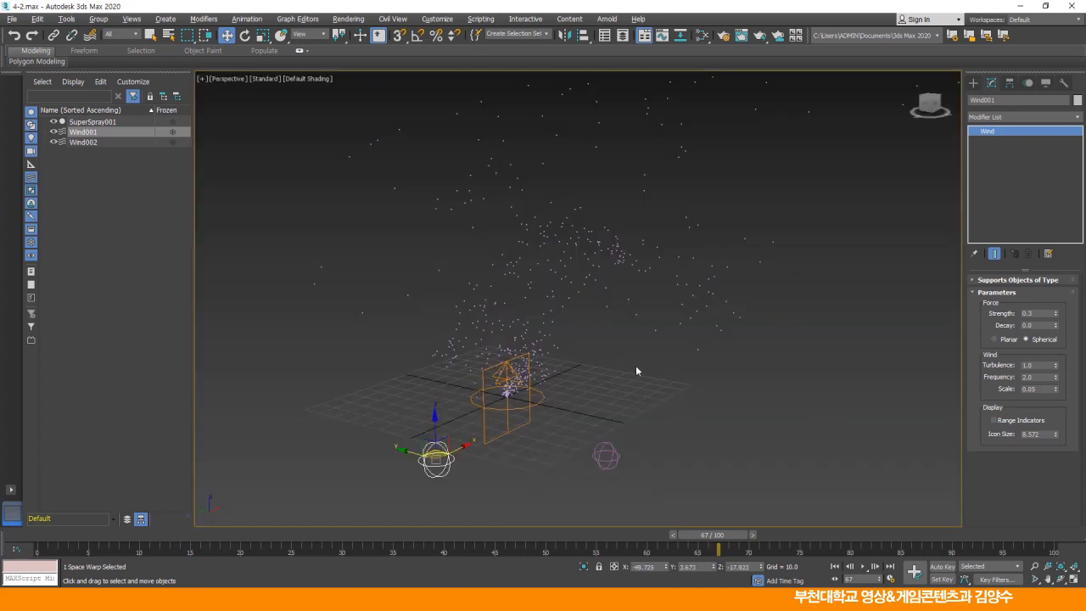
pyautogui.moveTo(460, 339)
pyautogui.keyDown('alt'); pyautogui.mouseDown(button='middle')
pyautogui.moveTo(571, 355)
pyautogui.moveTo(584, 331)
pyautogui.moveTo(698, 358)
pyautogui.mouseUp(button='middle'); pyautogui.keyUp('alt')
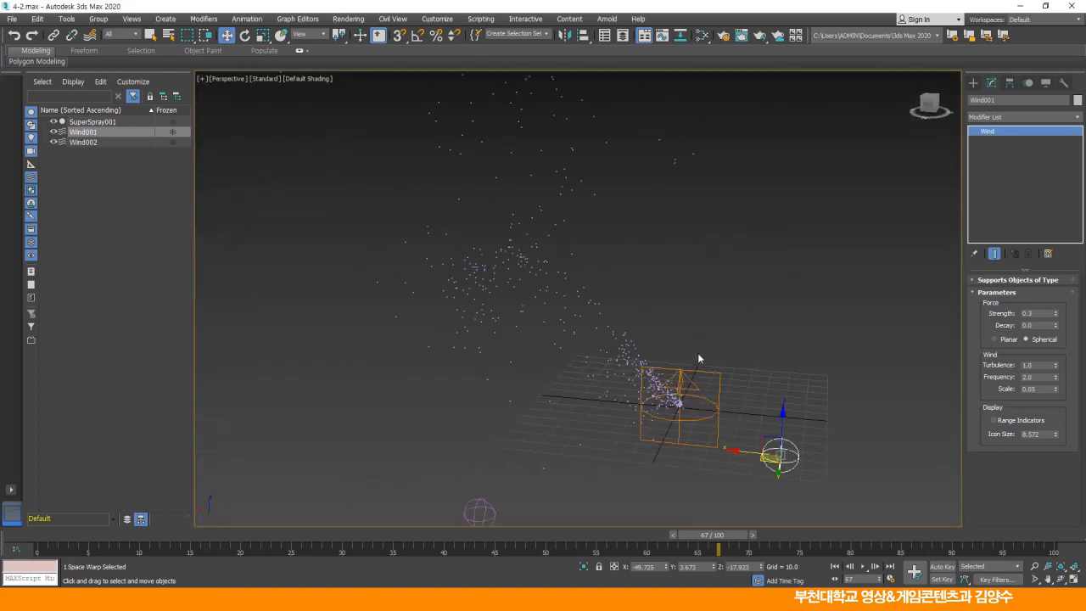
pyautogui.moveTo(693, 339); pyautogui.dragTo(670, 325, button='middle')
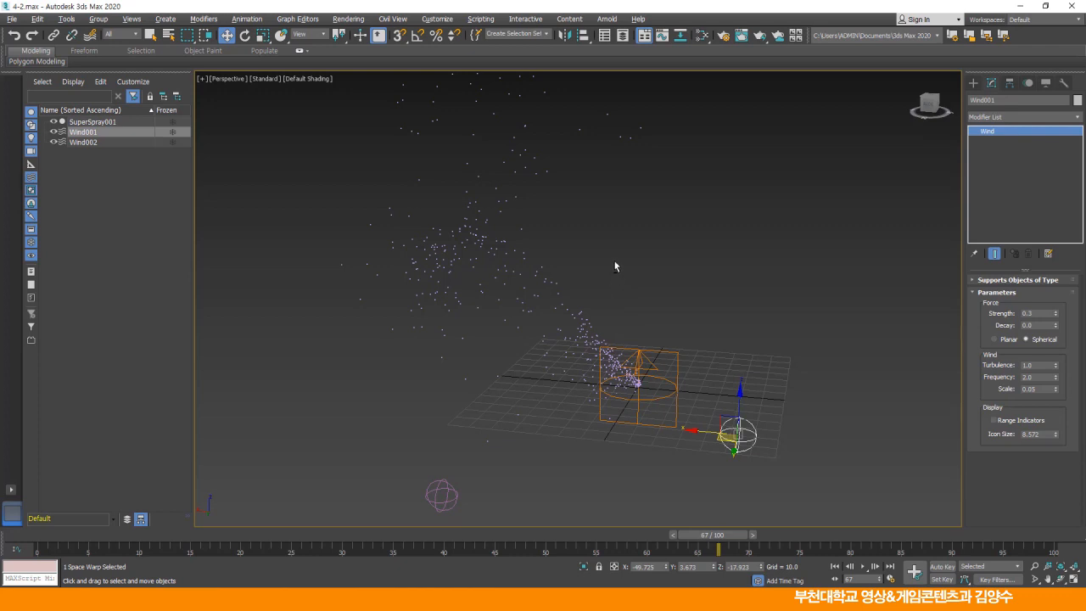
pyautogui.keyDown('alt'); pyautogui.moveTo(613, 259); pyautogui.dragTo(654, 259, button='middle'); pyautogui.keyUp('alt')
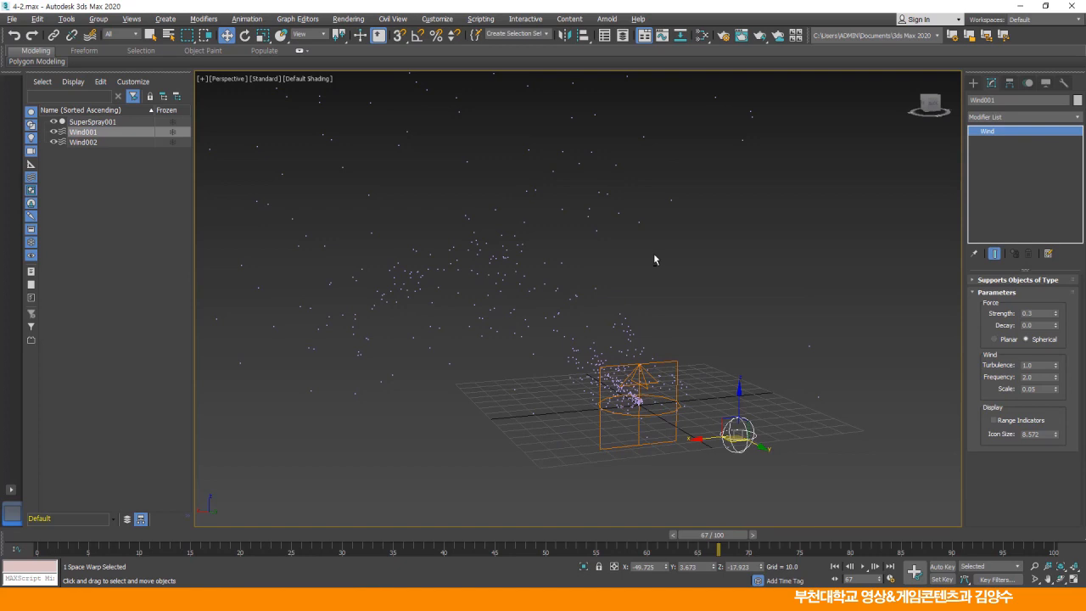
pyautogui.scroll(3, 653, 254)
pyautogui.moveTo(560, 268); pyautogui.dragTo(609, 238, button='middle')
pyautogui.scroll(4, 617, 251)
pyautogui.scroll(-3, 617, 253)
pyautogui.moveTo(617, 253); pyautogui.dragTo(679, 287, button='middle')
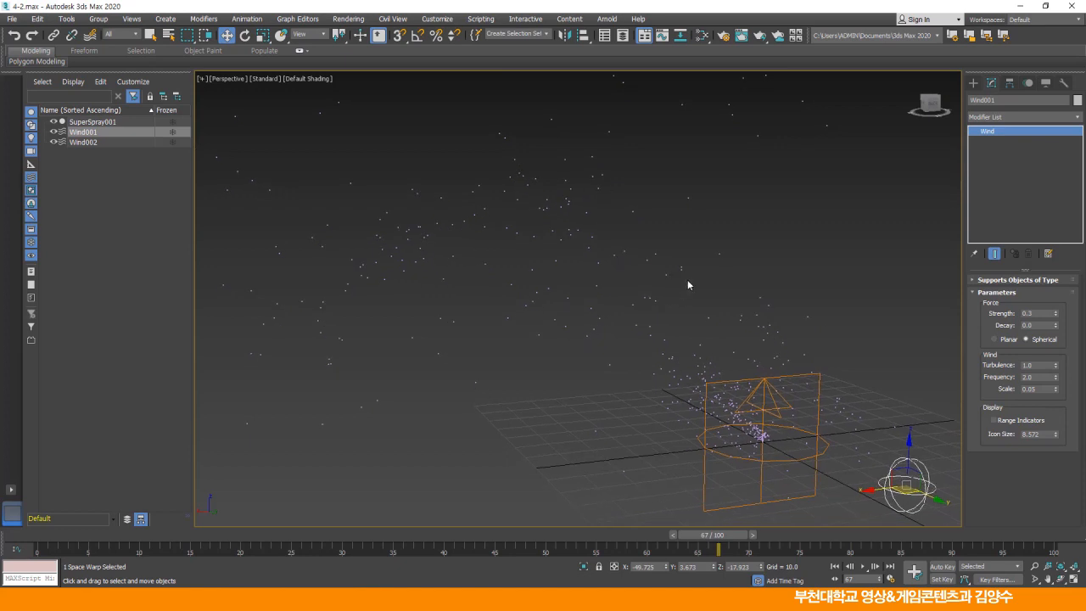
pyautogui.hotkey('ctrl', 'c')
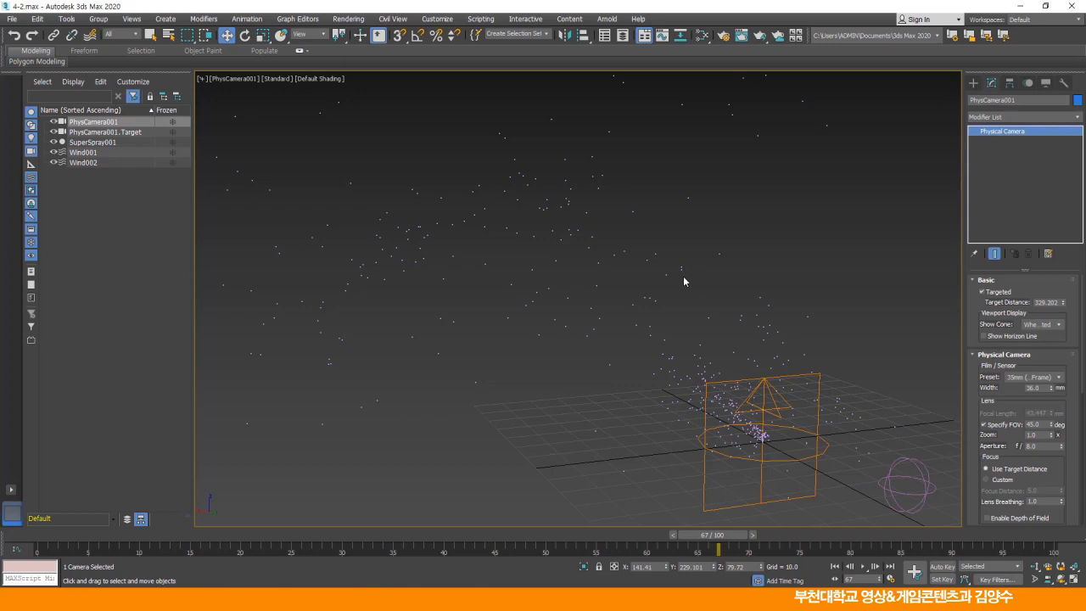
# Frame the camera and particles in the four viewports, deselect the camera and maximize the Front viewport.
pyautogui.hotkey('alt', 'w')
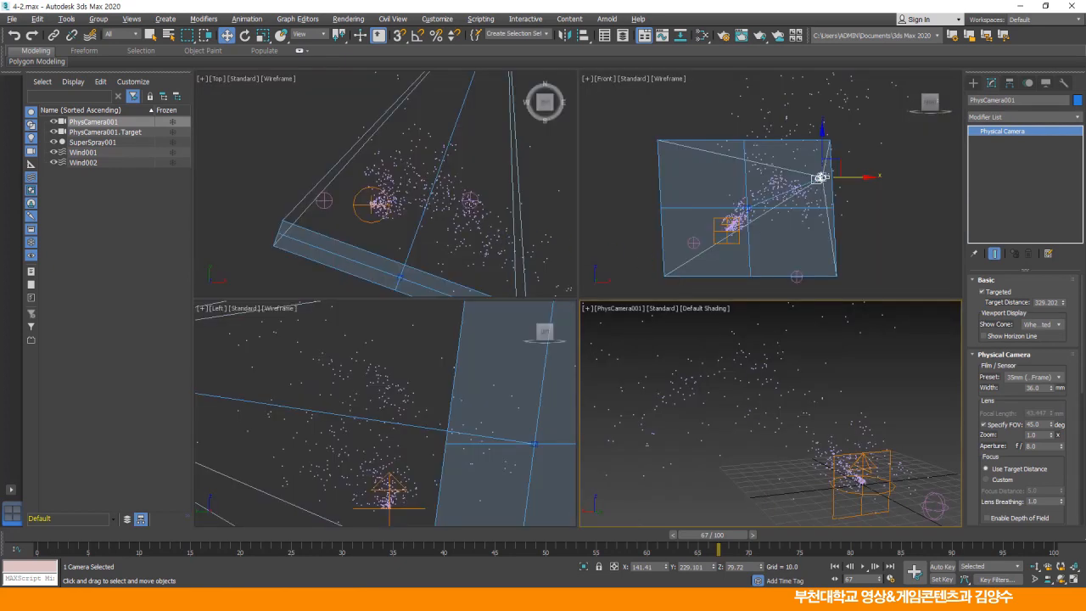
pyautogui.scroll(-6, 430, 212)
pyautogui.scroll(-7, 456, 346)
pyautogui.moveTo(456, 346); pyautogui.dragTo(438, 384, button='middle')
pyautogui.moveTo(714, 227); pyautogui.dragTo(727, 227, button='middle')
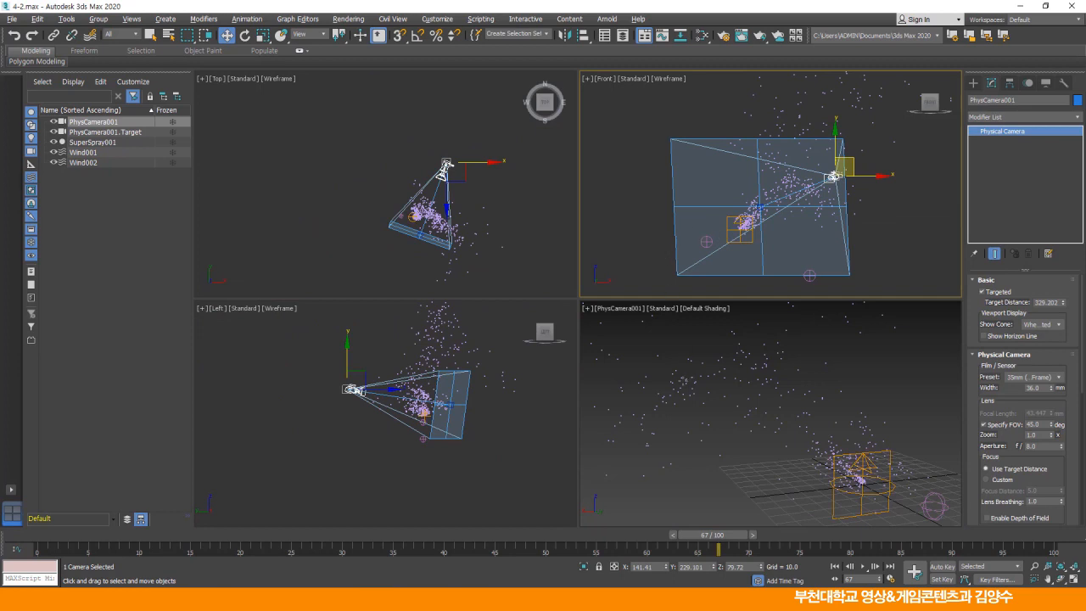
pyautogui.middleClick(767, 372)
pyautogui.click(767, 372)
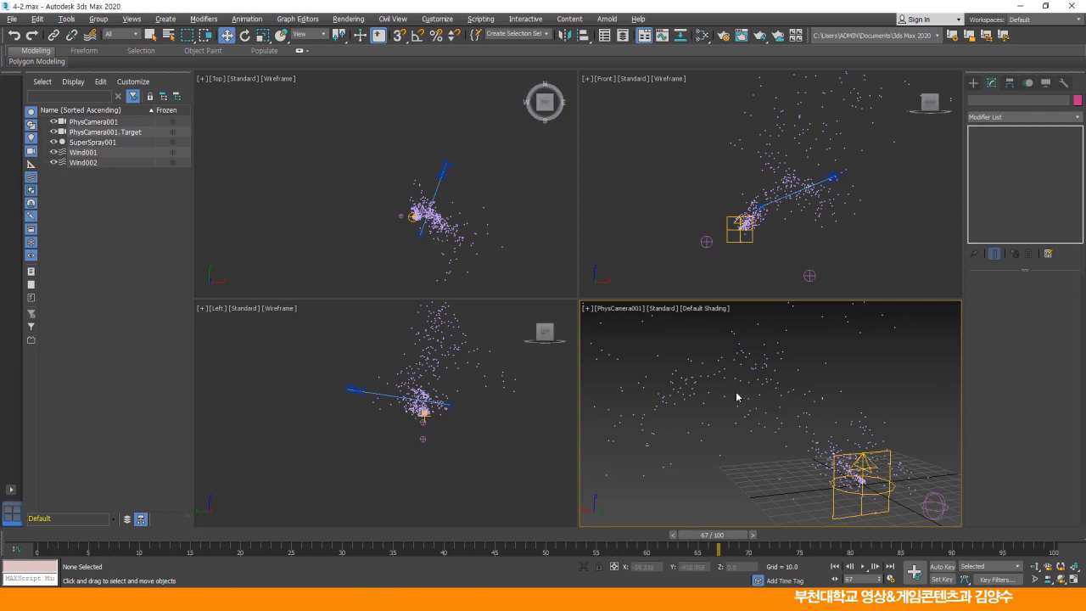
pyautogui.scroll(2, 505, 246)
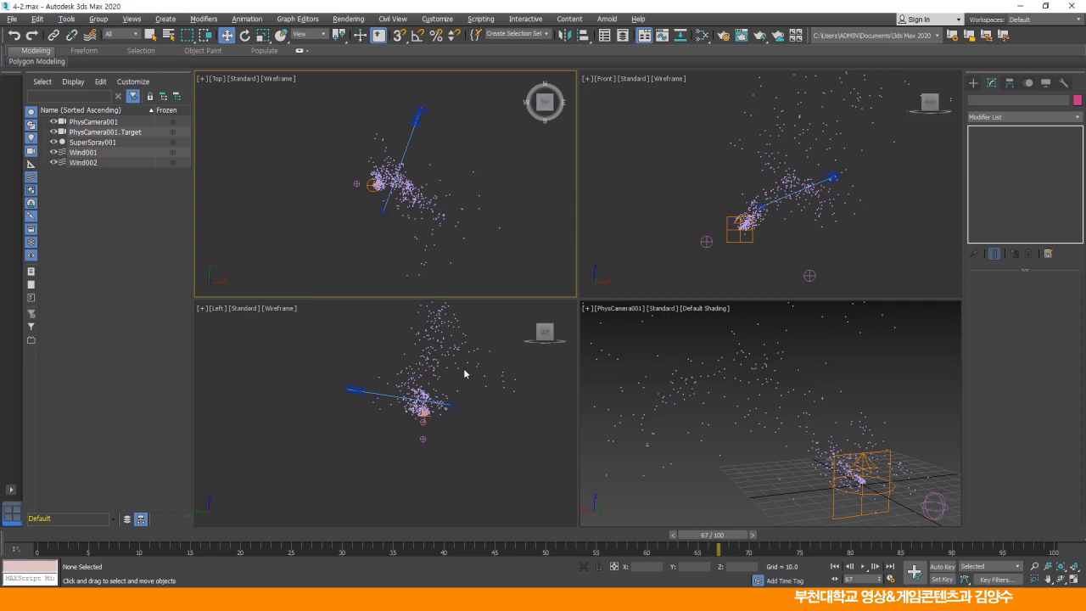
pyautogui.scroll(2, 449, 374)
pyautogui.moveTo(744, 219); pyautogui.dragTo(701, 231, button='middle')
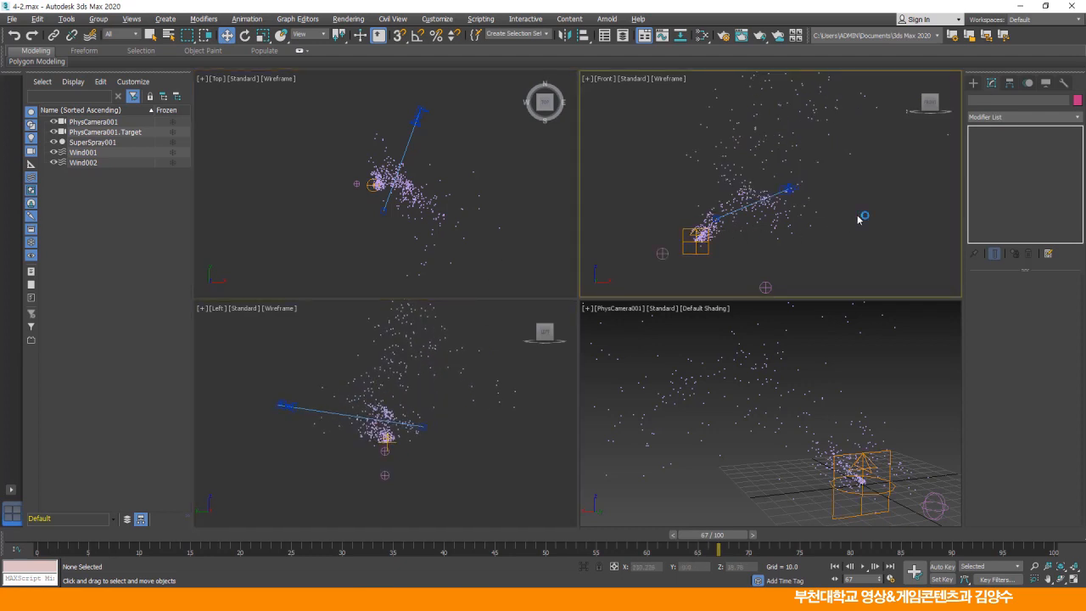
pyautogui.hotkey('alt', 'w')
pyautogui.scroll(4, 788, 303)
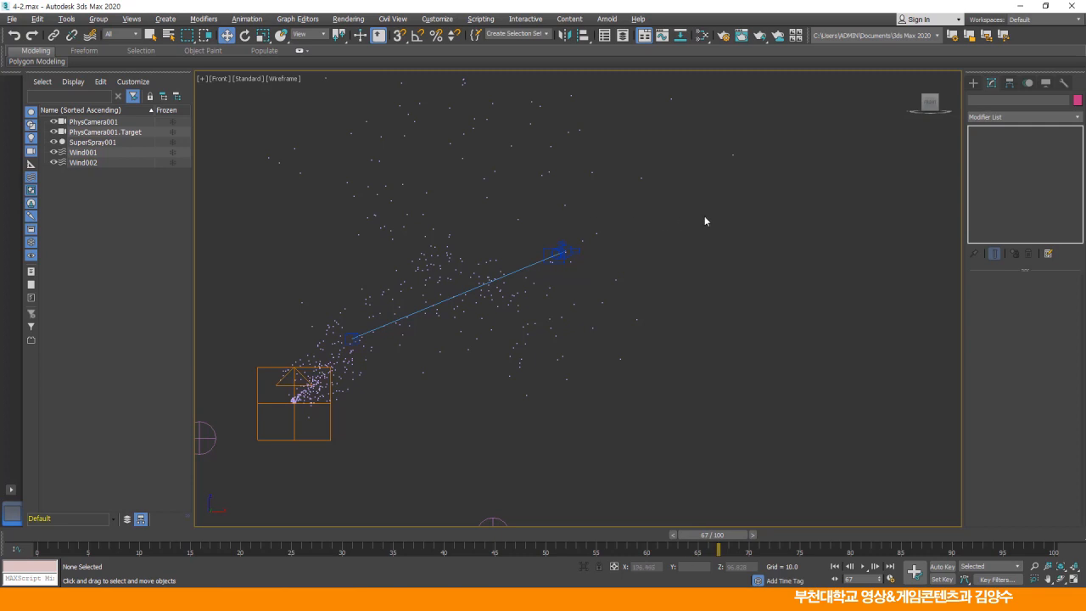
# Create a plane about 15.7 long and 13.9 wide in the Front viewport, in the empty area right of the particles.
pyautogui.click(974, 83)
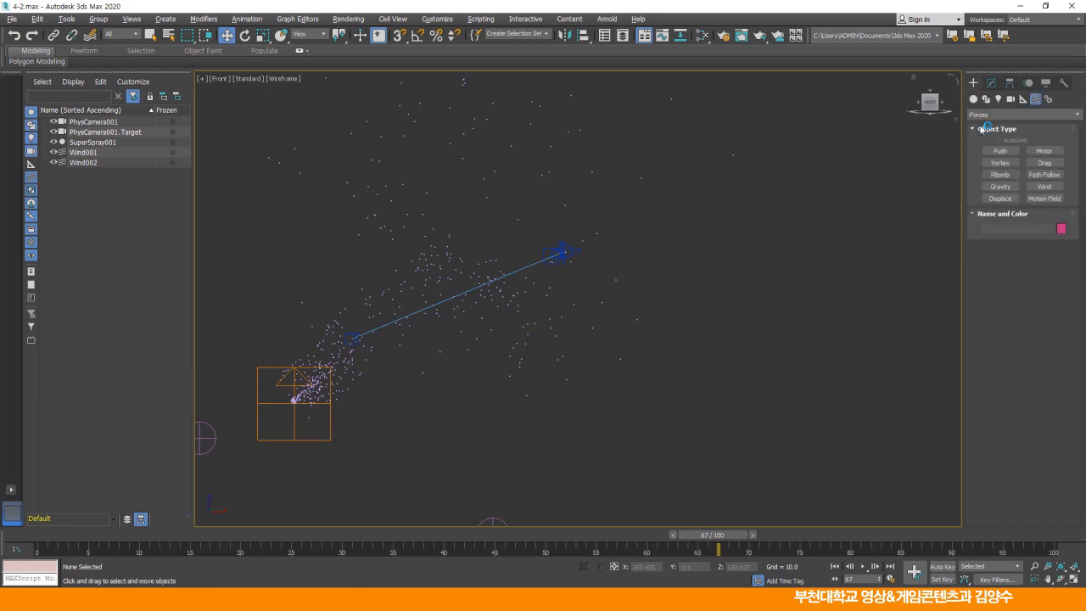
pyautogui.click(989, 115)
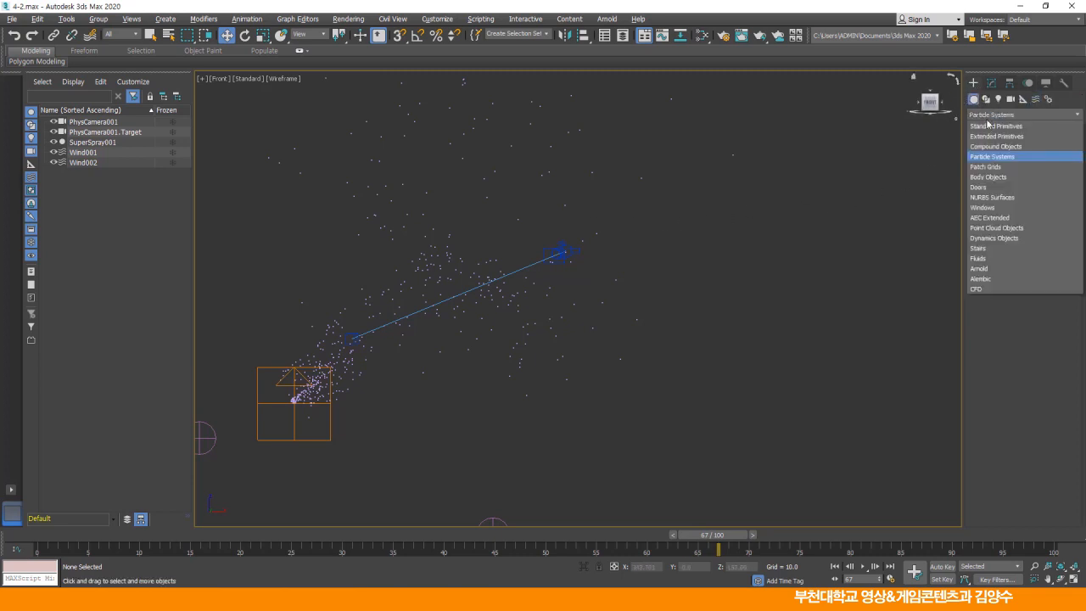
pyautogui.click(993, 126)
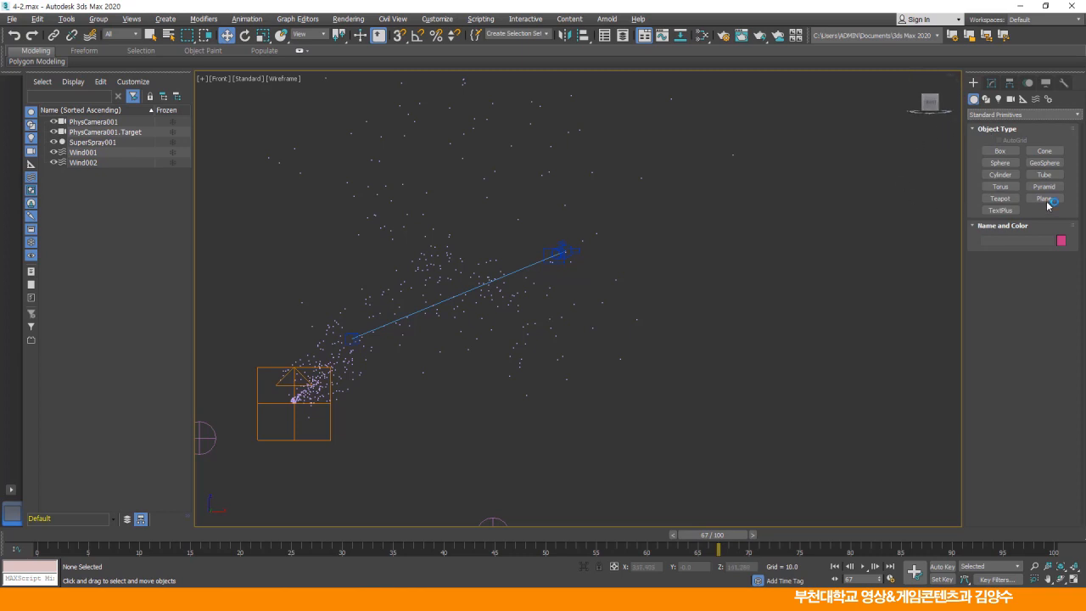
pyautogui.click(1045, 198)
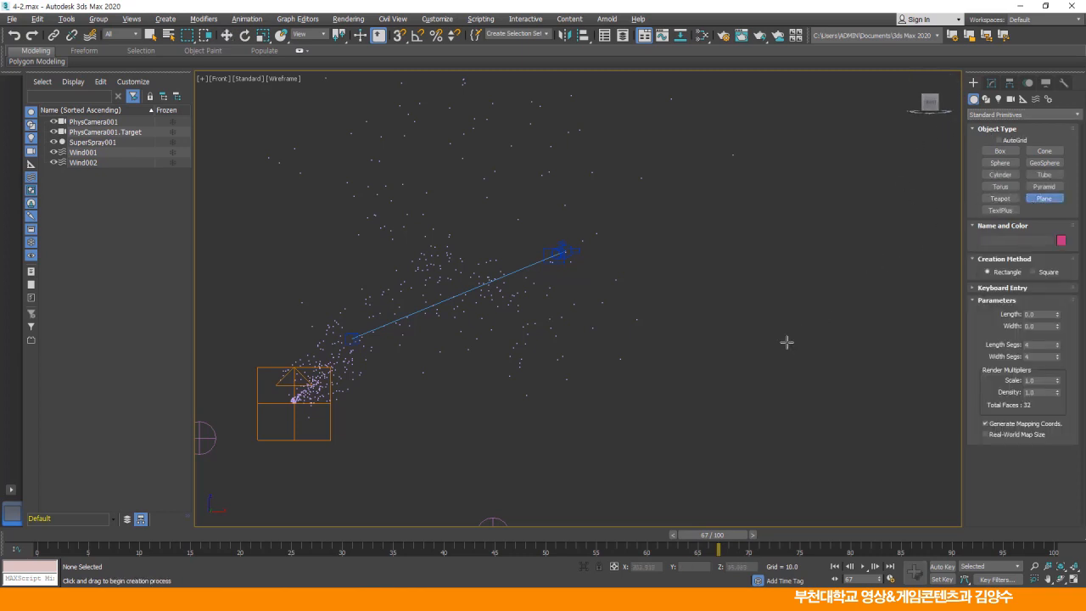
pyautogui.moveTo(815, 302); pyautogui.dragTo(843, 332)
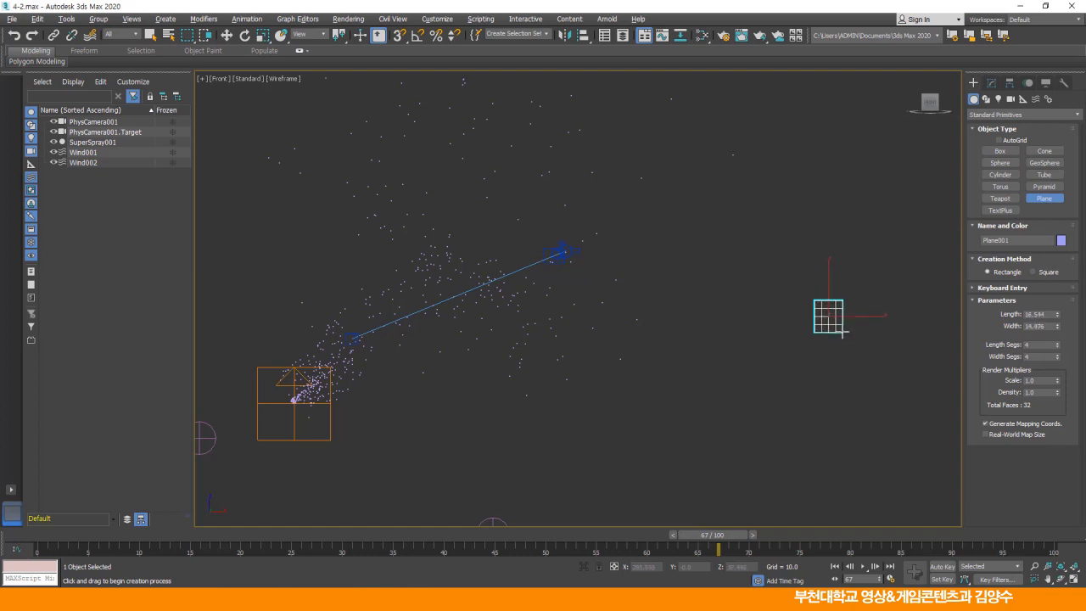
pyautogui.scroll(2, 842, 333)
pyautogui.moveTo(740, 332); pyautogui.dragTo(729, 330, button='middle')
pyautogui.scroll(2, 729, 330)
pyautogui.moveTo(743, 269); pyautogui.dragTo(729, 303, button='middle')
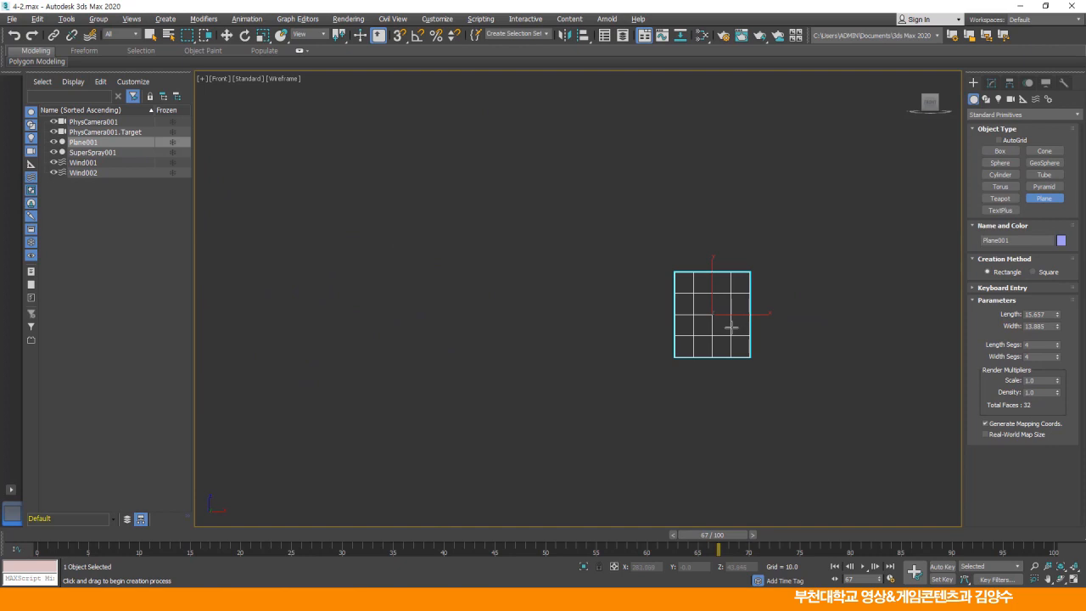
# Convert the plane to an Editable Poly and expand its sub-object levels.
pyautogui.scroll(5, 726, 324)
pyautogui.scroll(-3, 727, 323)
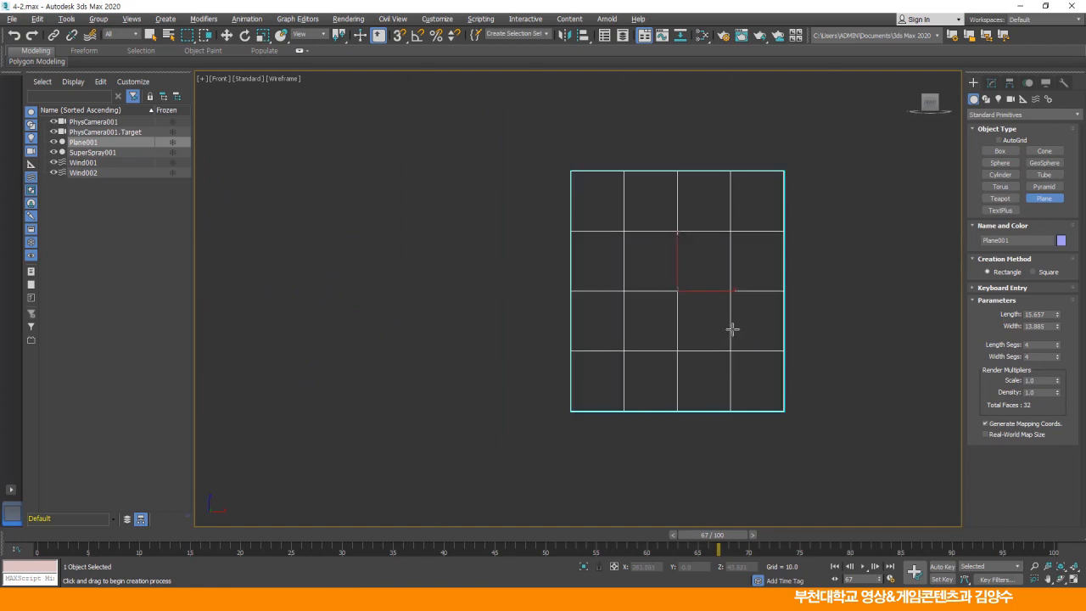
pyautogui.scroll(3, 732, 328)
pyautogui.scroll(-2, 729, 327)
pyautogui.moveTo(753, 281); pyautogui.dragTo(731, 295, button='middle')
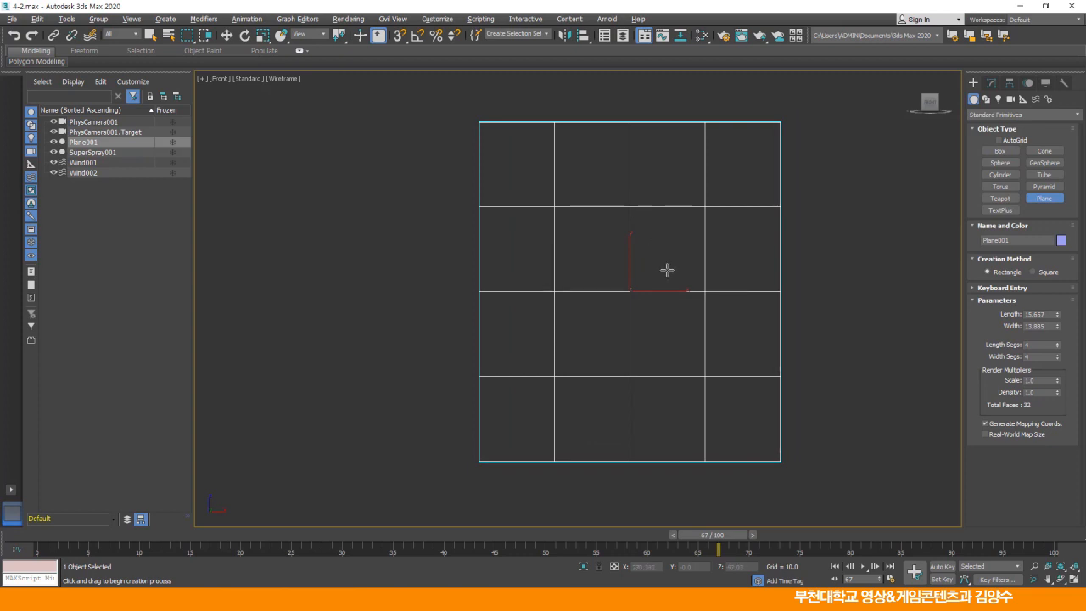
pyautogui.click(992, 84)
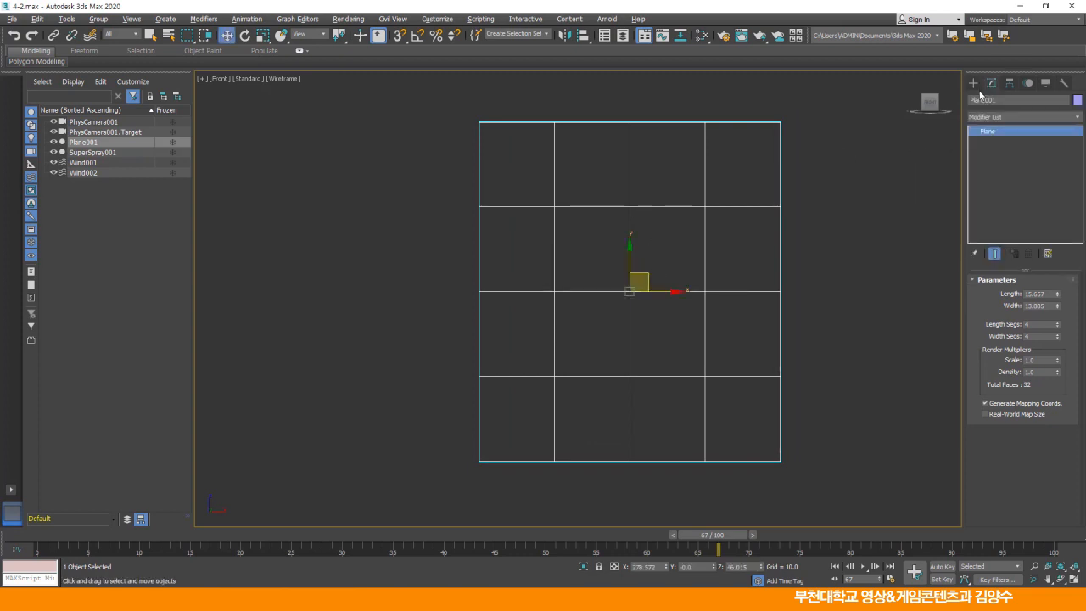
pyautogui.rightClick(630, 187)
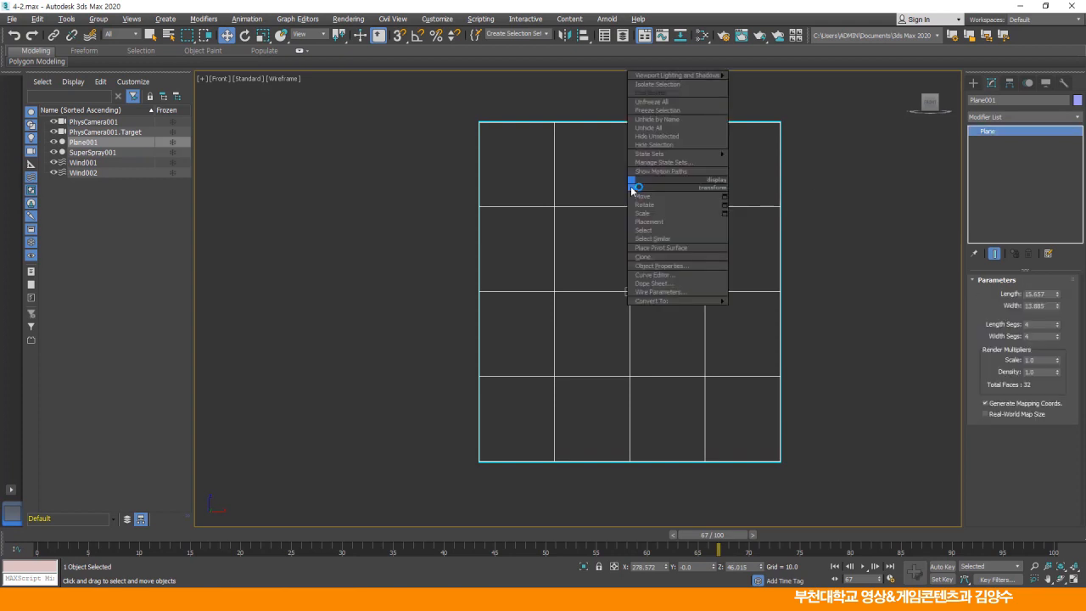
pyautogui.moveTo(683, 300)
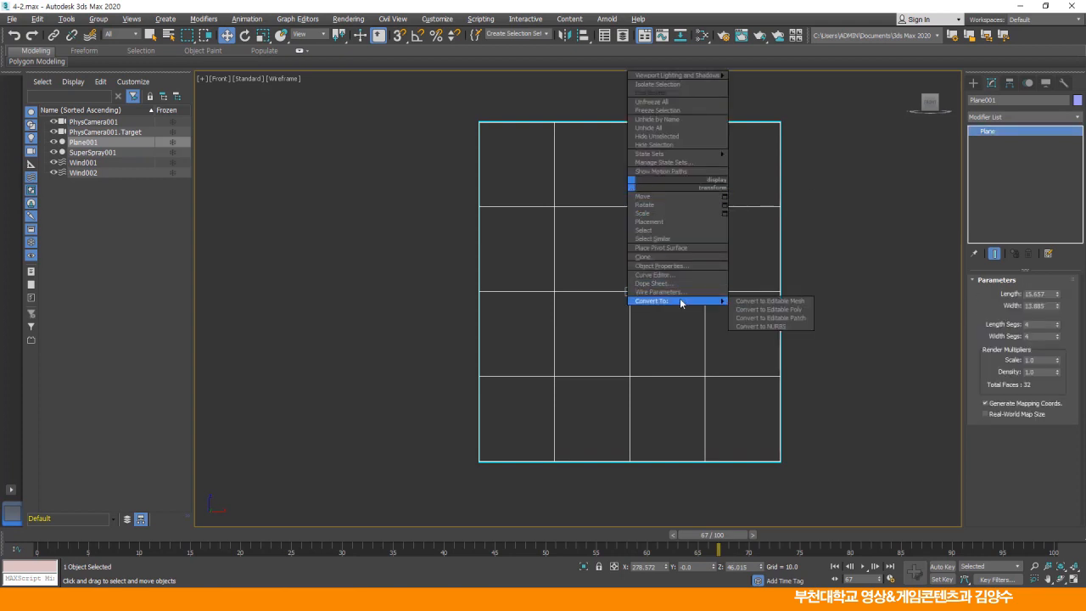
pyautogui.click(751, 311)
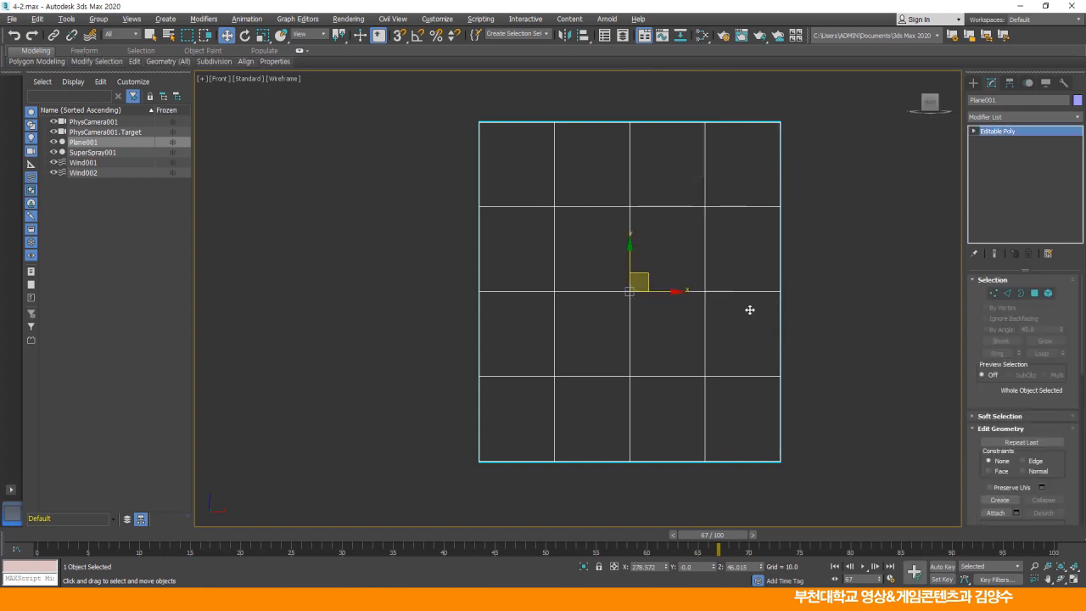
pyautogui.click(974, 131)
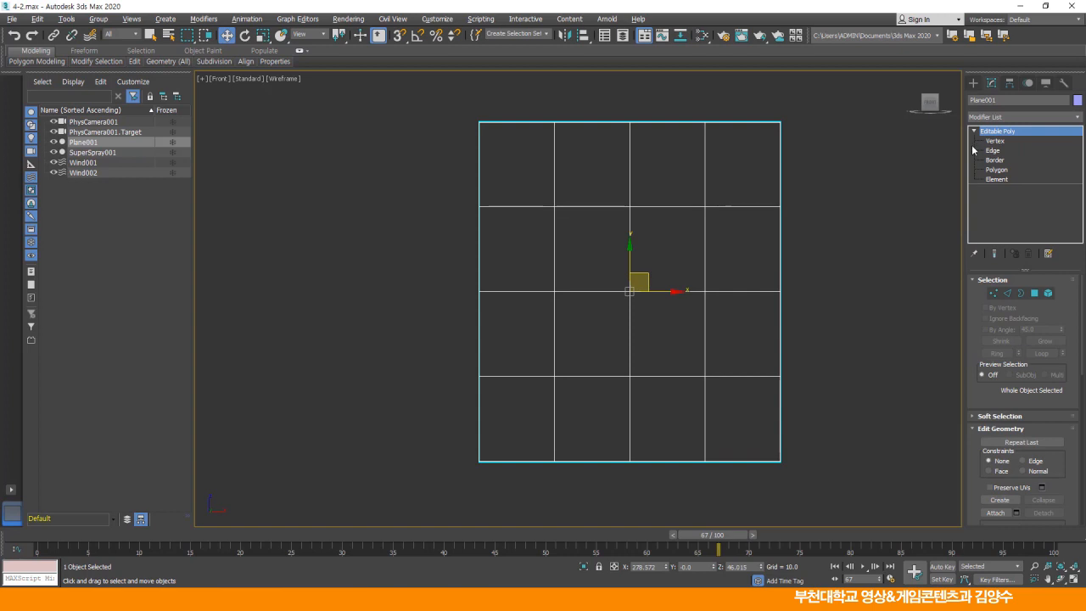
# Rename the plane "flower" and set its object color to black.
pyautogui.click(1029, 101)
pyautogui.write('er')
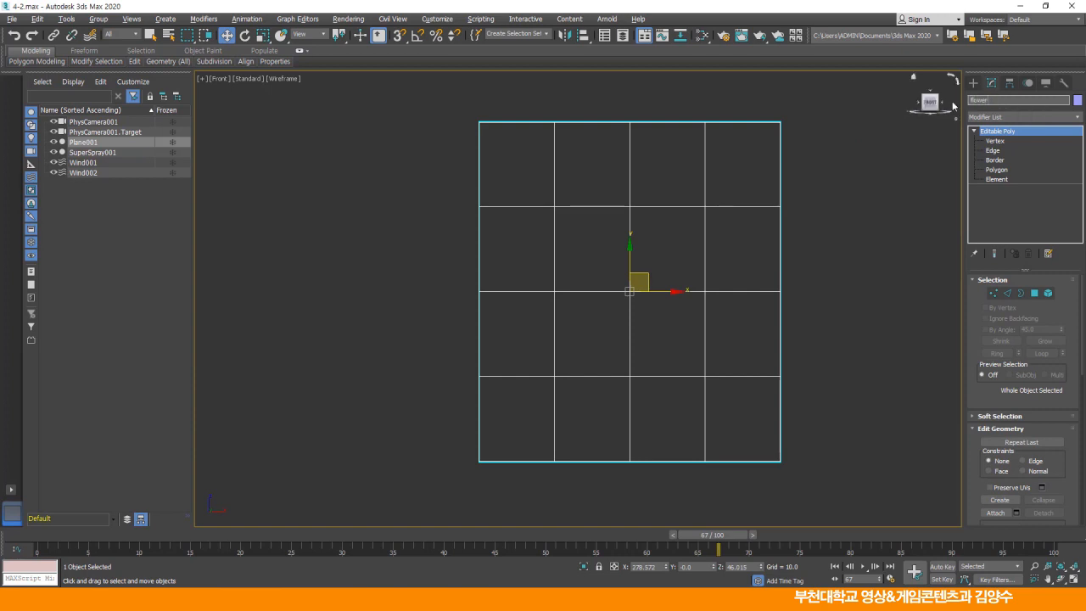
pyautogui.press('Return')
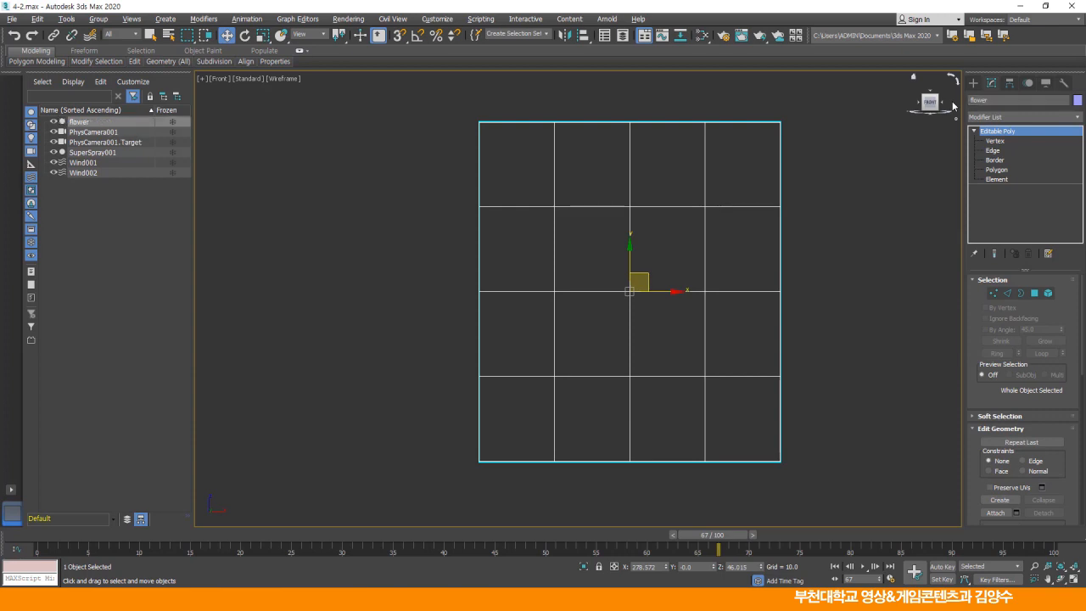
pyautogui.click(1077, 101)
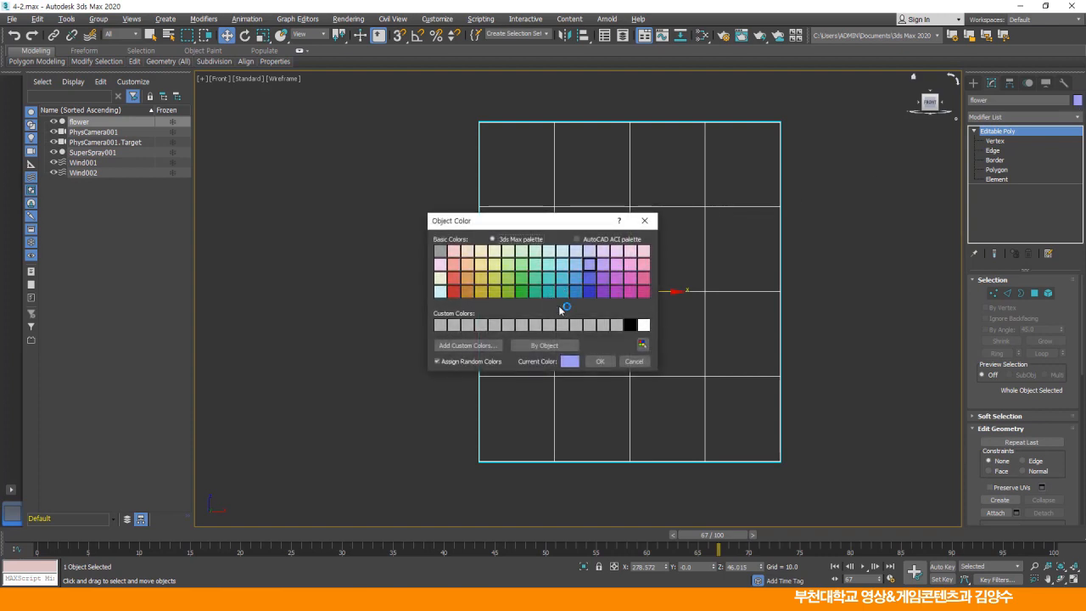
pyautogui.click(628, 325)
pyautogui.click(600, 361)
# Show the Front viewport in default shading with edged faces and deselect the plane.
pyautogui.moveTo(685, 291); pyautogui.dragTo(670, 301, button='middle')
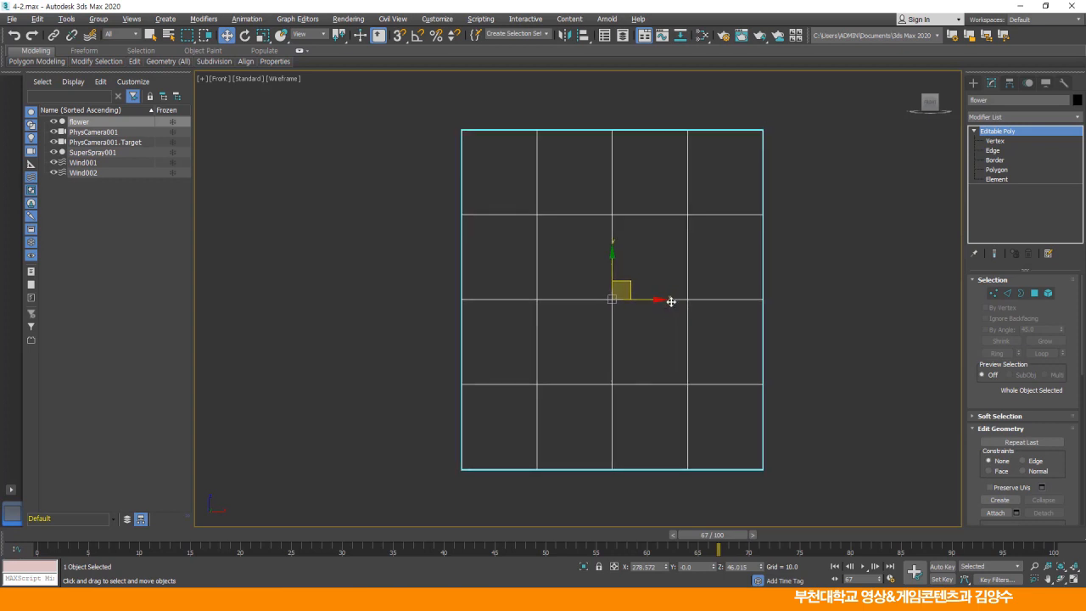
pyautogui.press('F3')
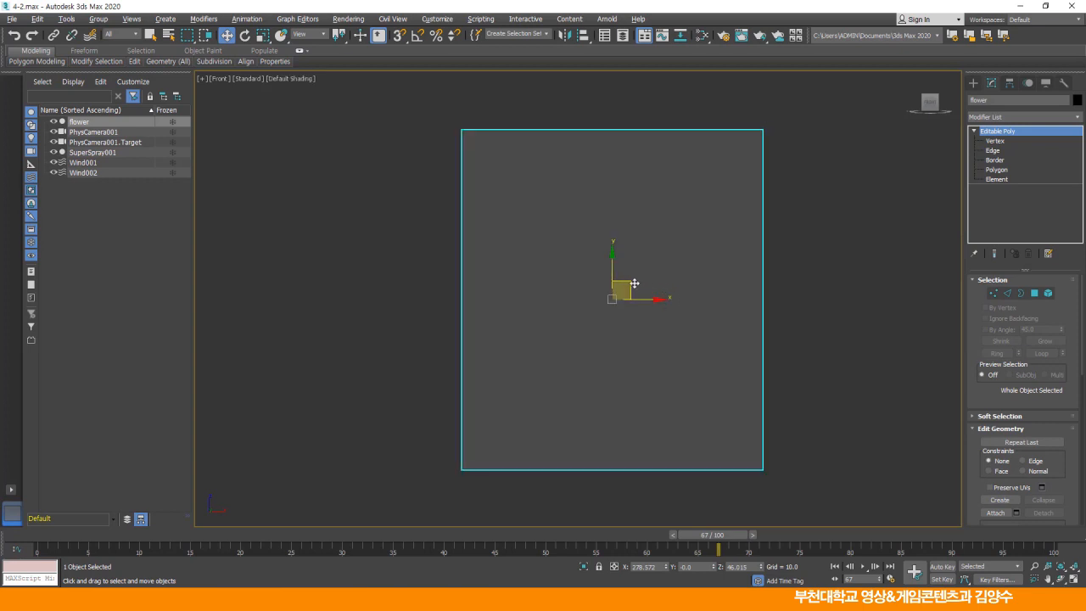
pyautogui.click(807, 253)
pyautogui.click(709, 259)
pyautogui.press('F4')
pyautogui.click(804, 266)
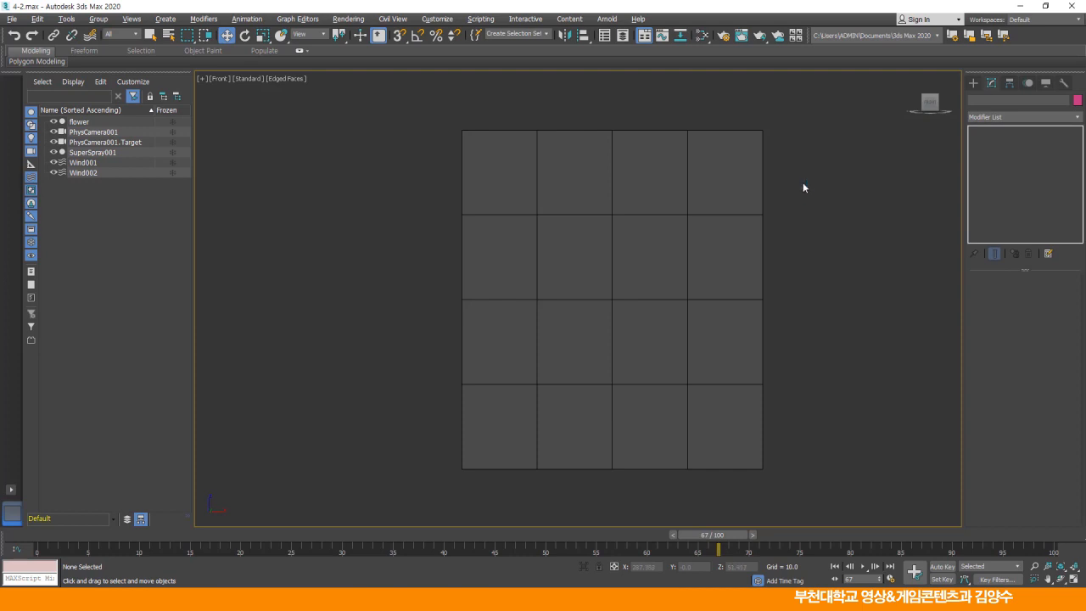
# Open the material editor, try its compact mode and return it to Slate mode.
pyautogui.click(702, 36)
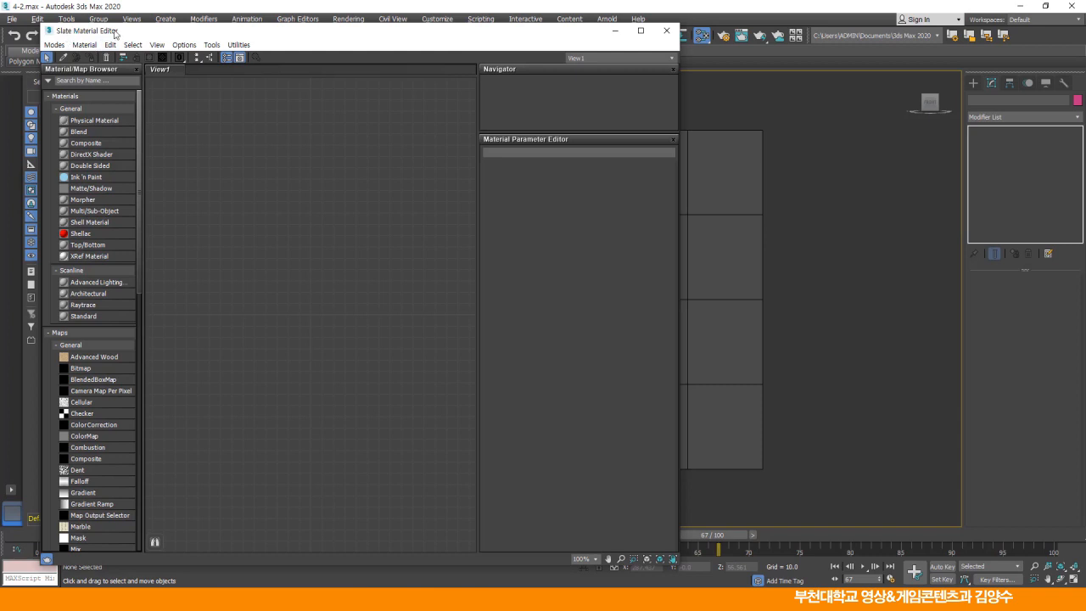
pyautogui.click(58, 47)
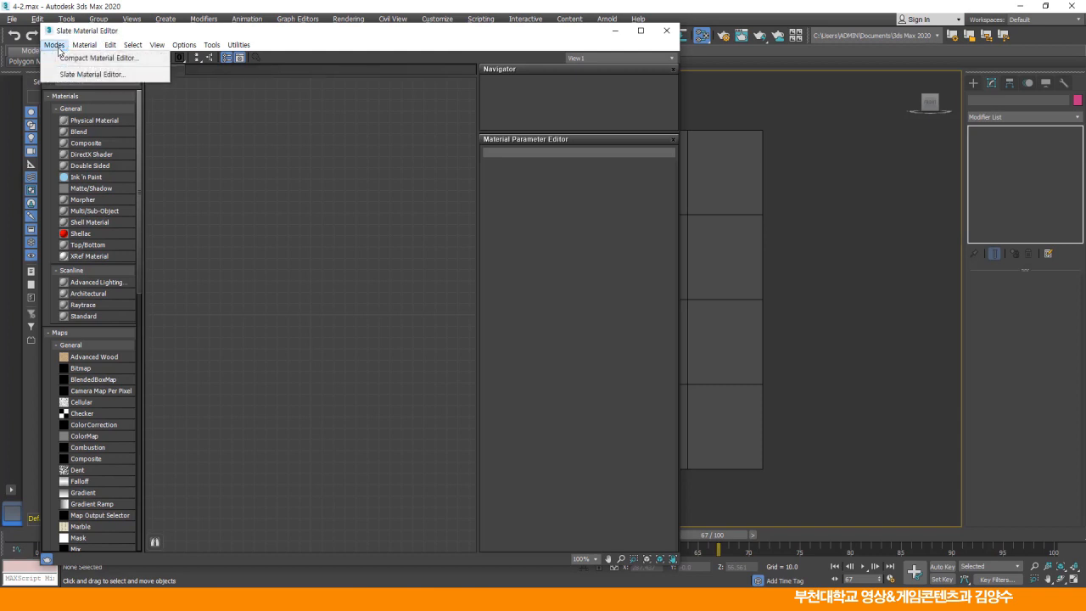
pyautogui.click(79, 59)
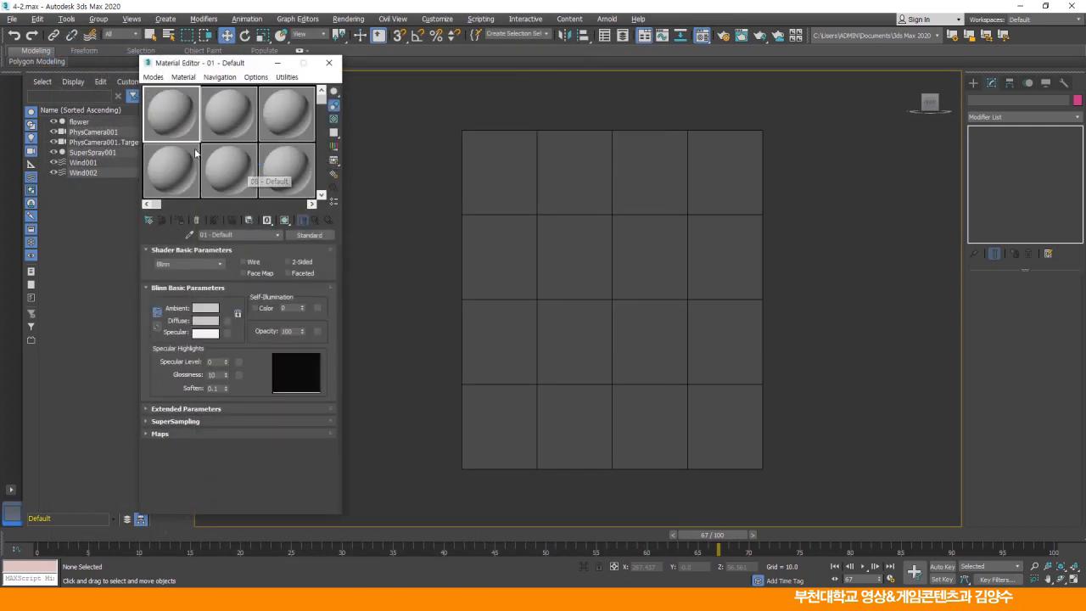
pyautogui.click(156, 79)
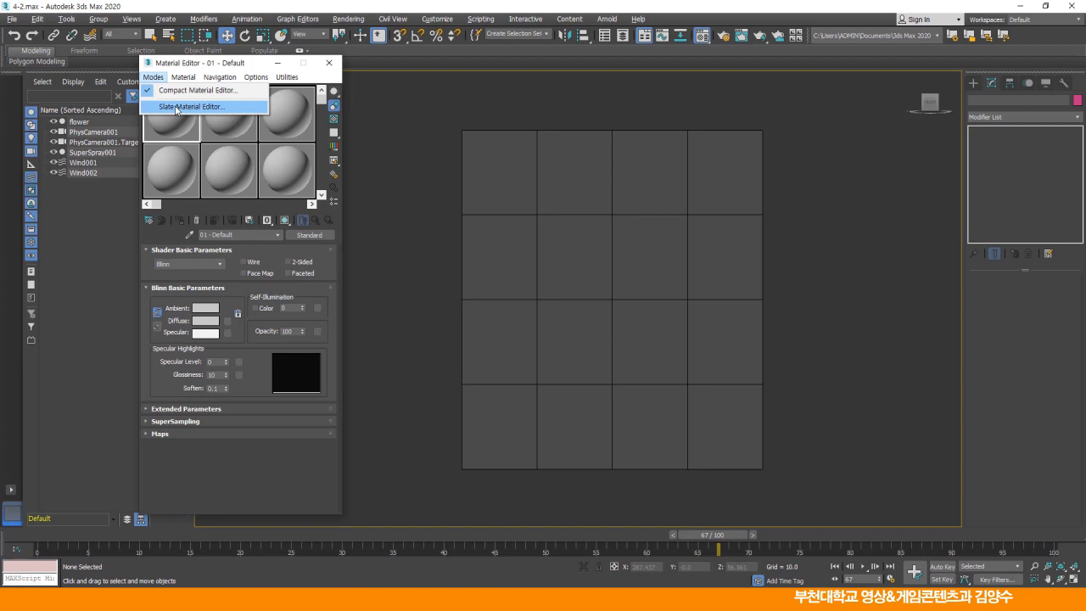
pyautogui.click(177, 107)
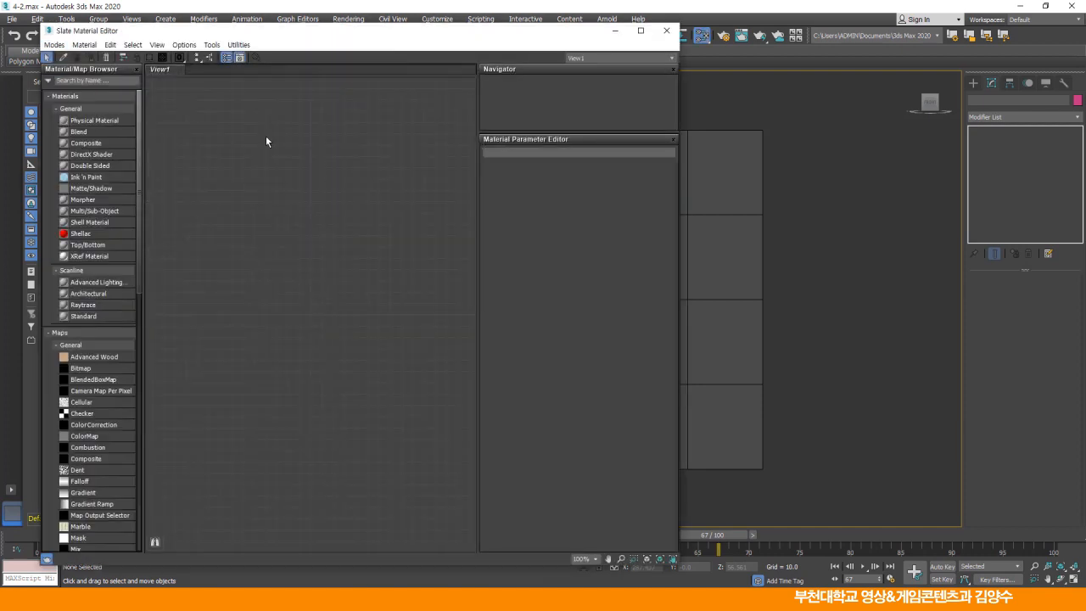
# Add a Scanline Standard material node to the empty Slate view.
pyautogui.rightClick(274, 153)
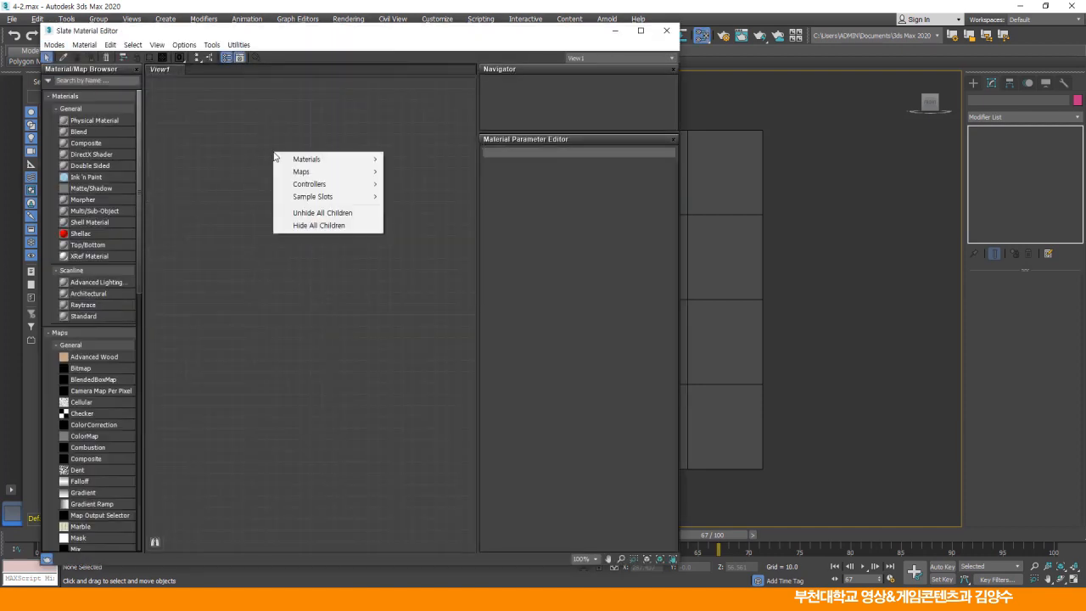
pyautogui.moveTo(296, 163)
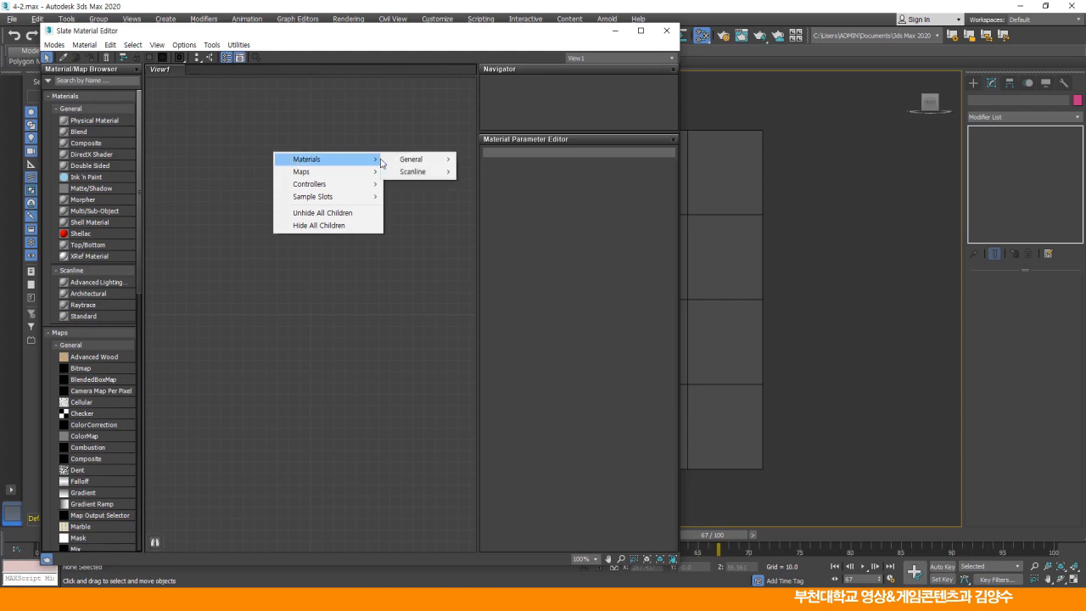
pyautogui.moveTo(416, 172)
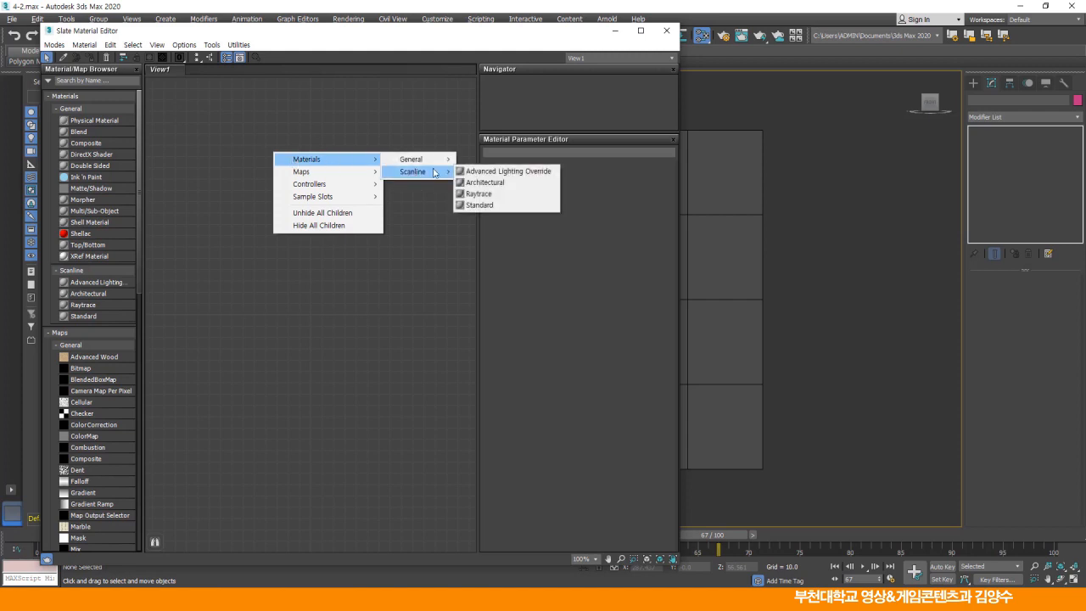
pyautogui.click(480, 205)
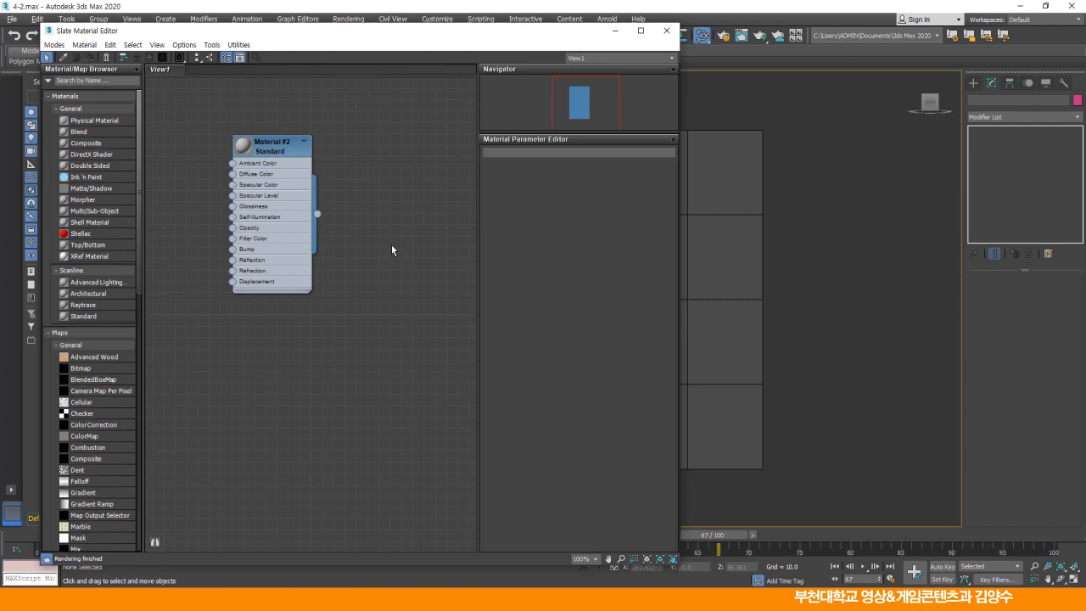
pyautogui.scroll(4, 388, 268)
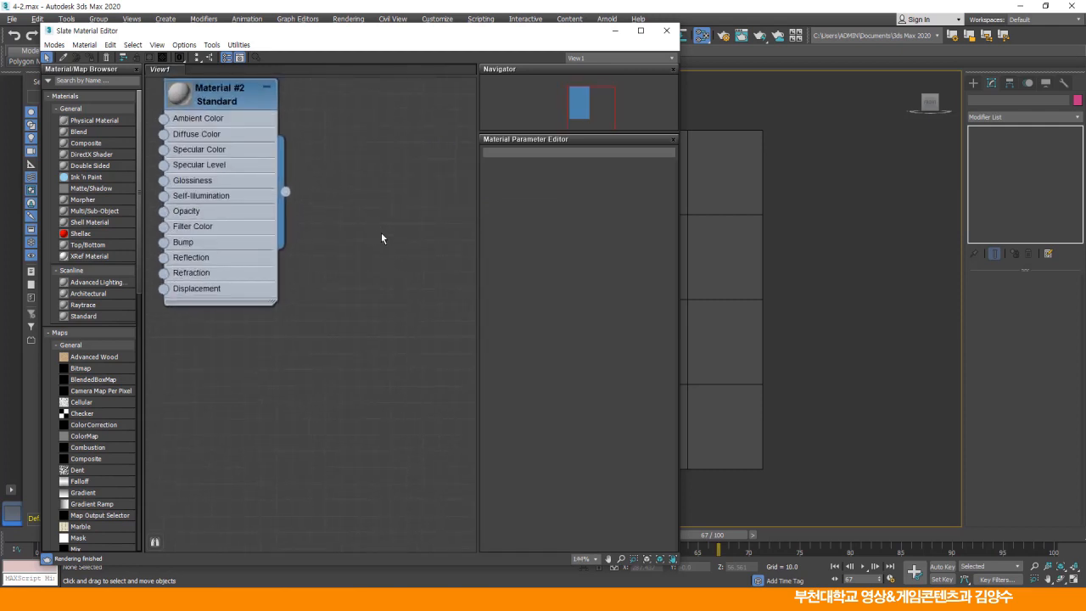
pyautogui.scroll(1, 378, 232)
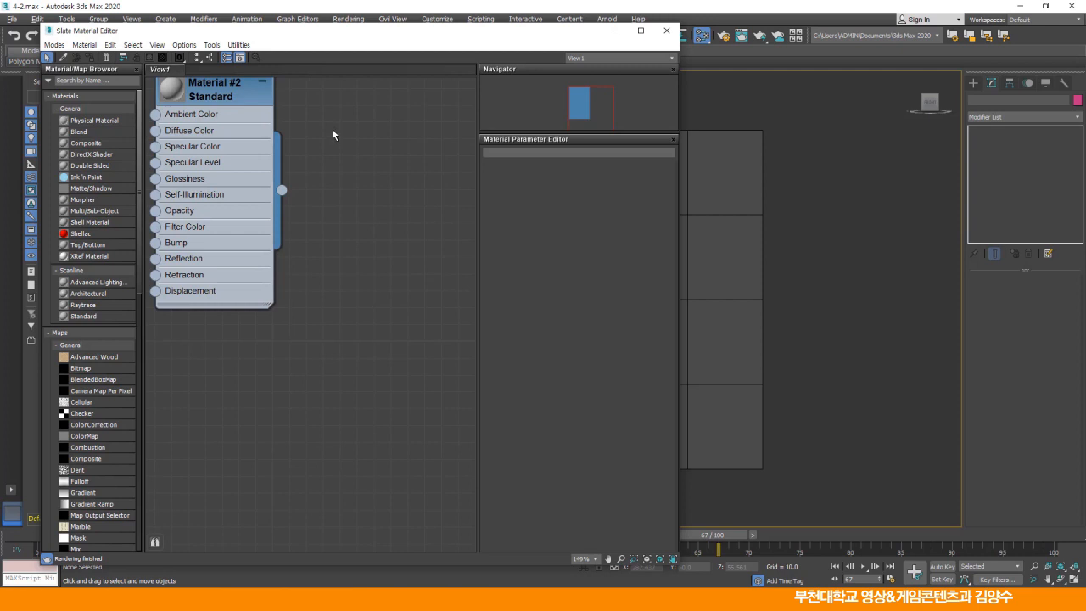
pyautogui.moveTo(332, 130); pyautogui.dragTo(416, 224, button='middle')
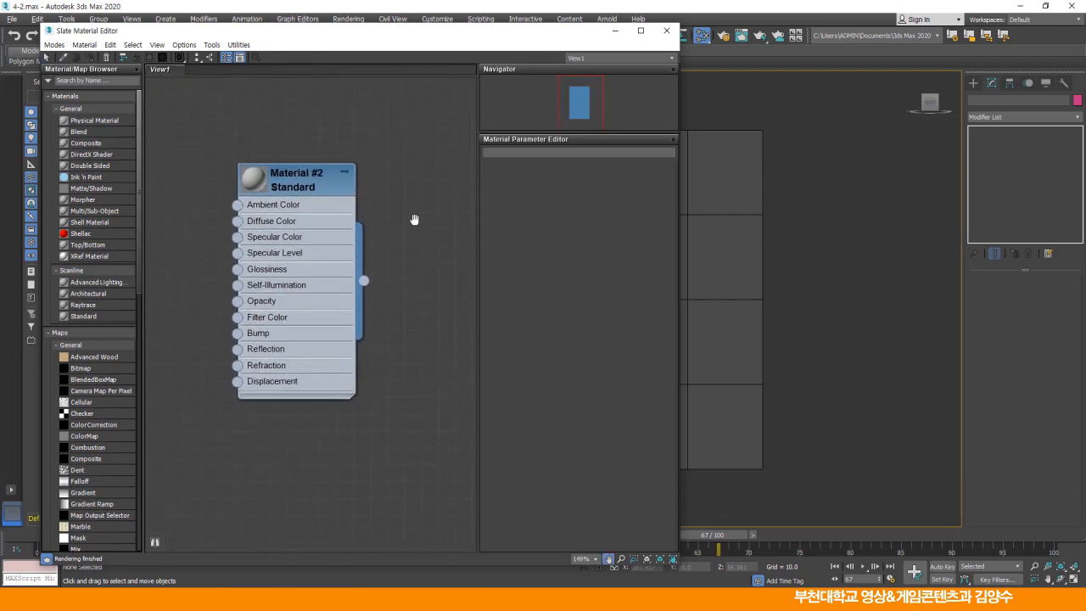
# Show the Standard material's parameters, enlarge its node preview and move the node slightly higher in the view.
pyautogui.click(309, 190)
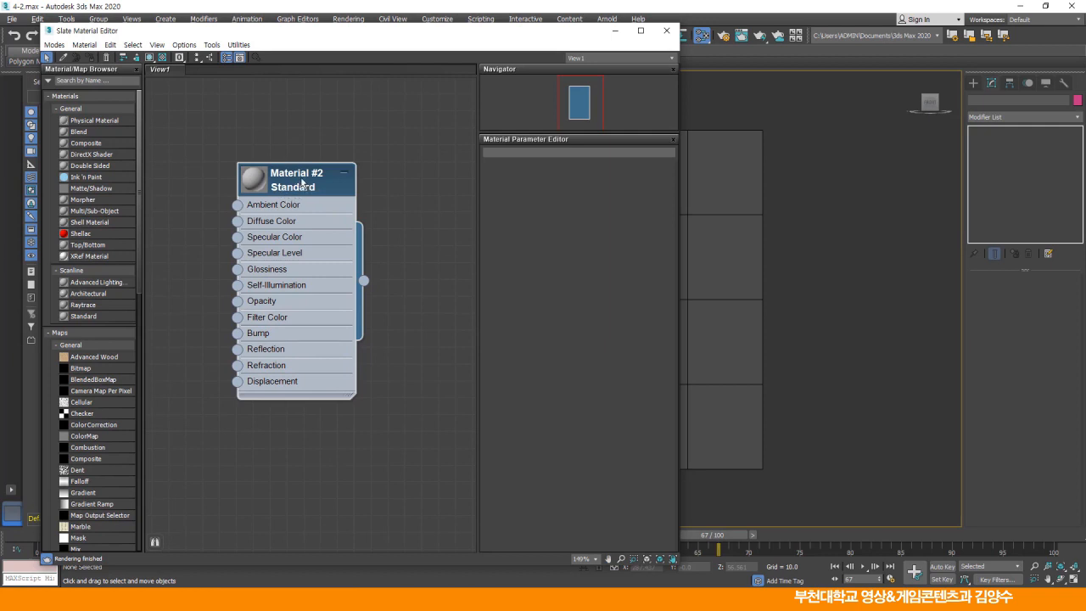
pyautogui.doubleClick(302, 182)
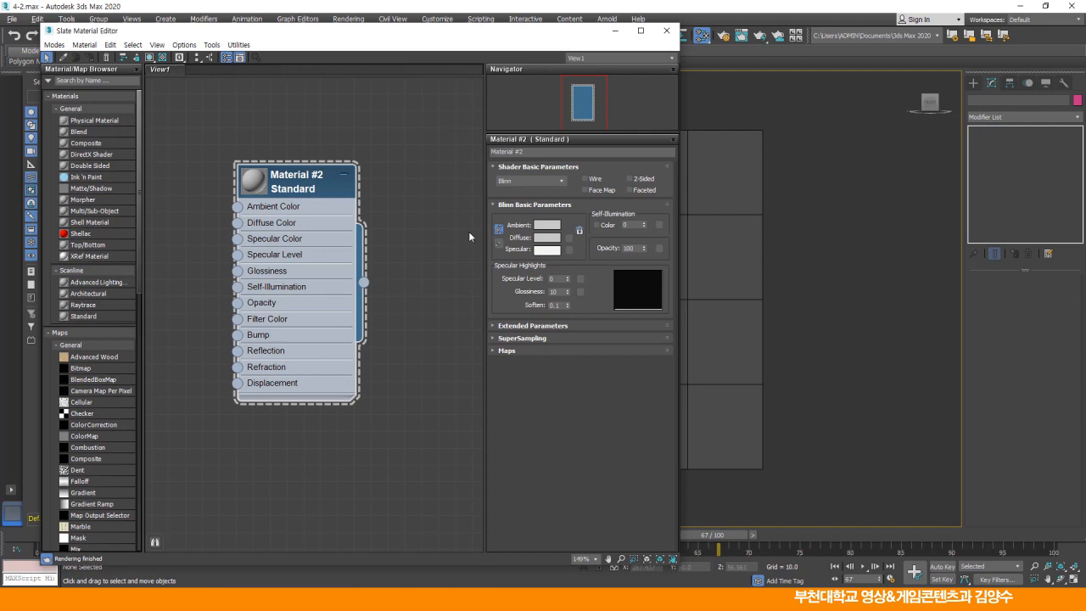
pyautogui.doubleClick(256, 182)
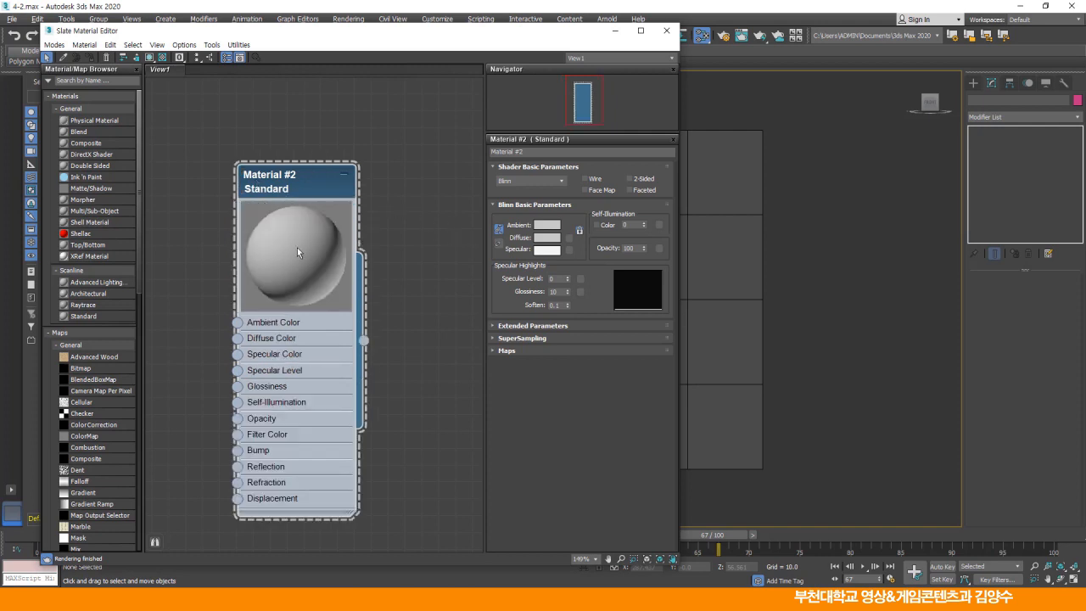
pyautogui.moveTo(301, 187); pyautogui.dragTo(329, 137)
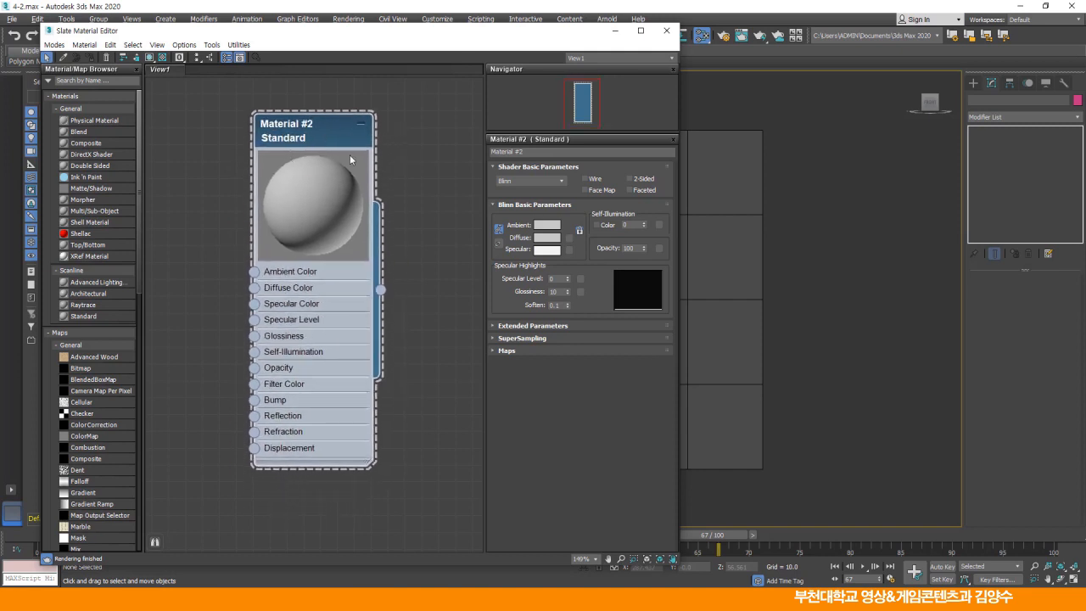
# Assign the Standard material to the flower plane, close the material editor and deselect the plane.
pyautogui.click(708, 173)
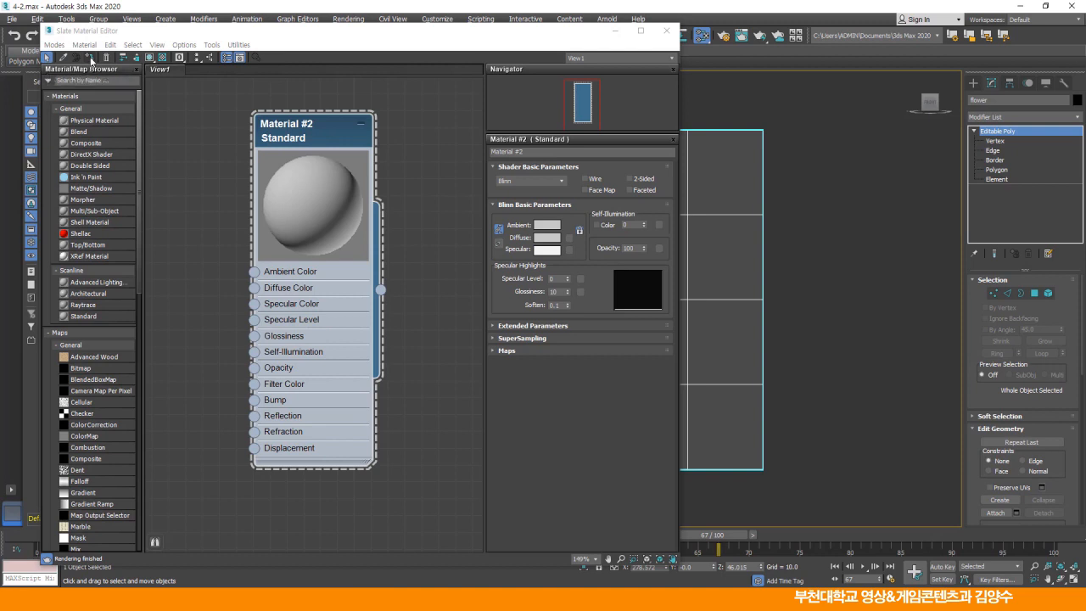
pyautogui.click(91, 59)
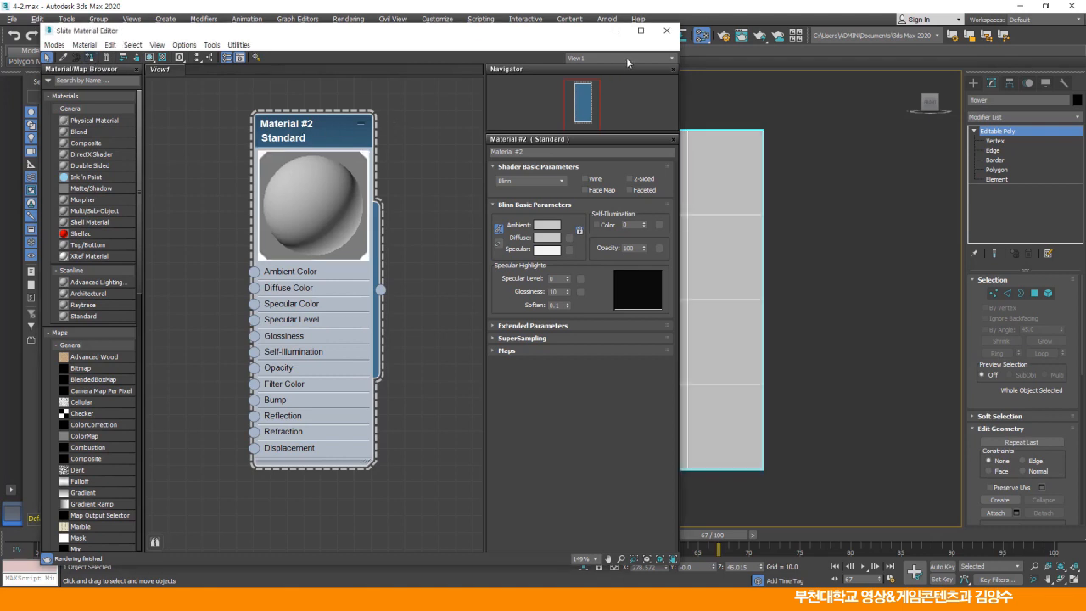
pyautogui.click(666, 31)
pyautogui.click(799, 234)
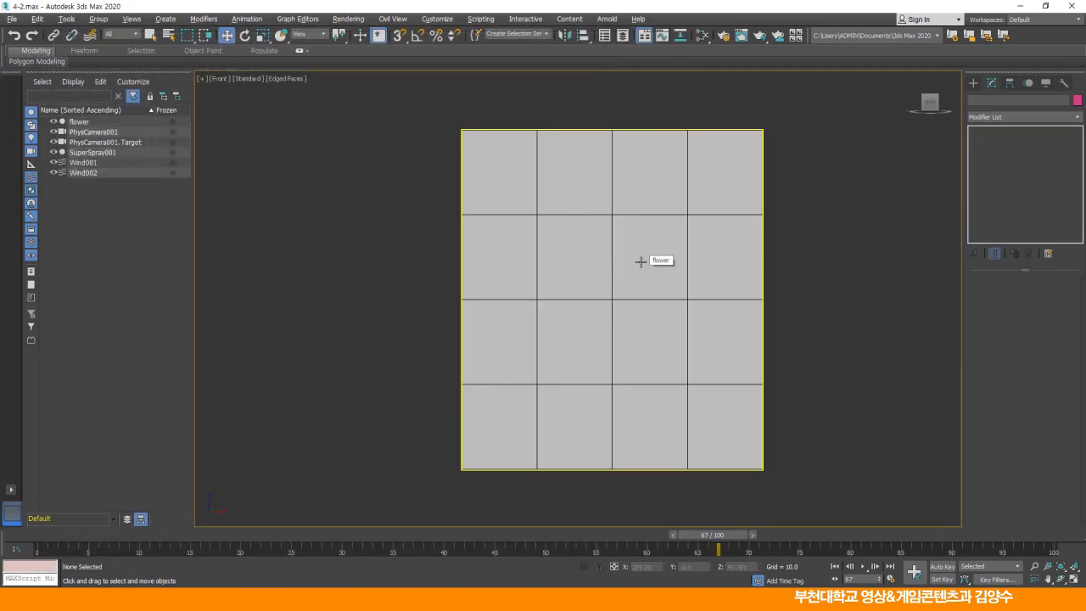
# Delete the eight polygons making up the left half of the flower plane.
pyautogui.click(582, 257)
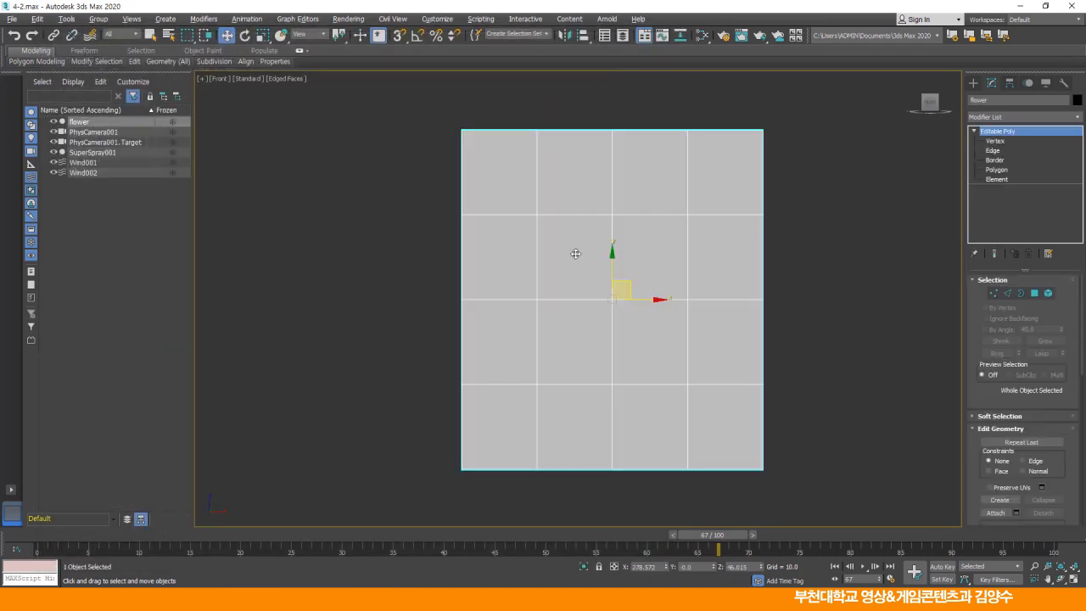
pyautogui.click(999, 170)
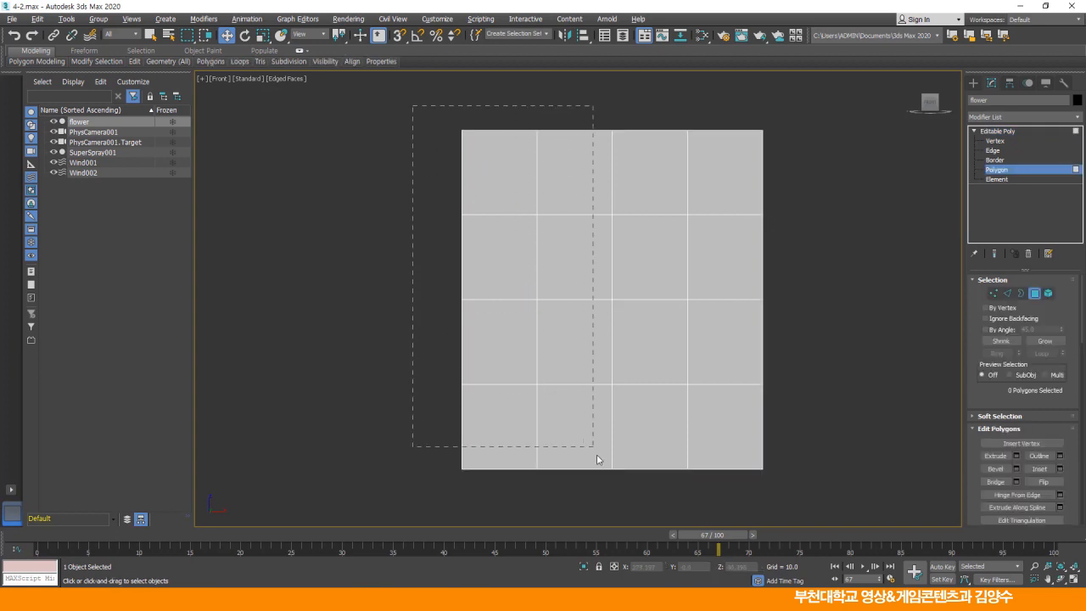
pyautogui.moveTo(597, 454); pyautogui.dragTo(594, 462)
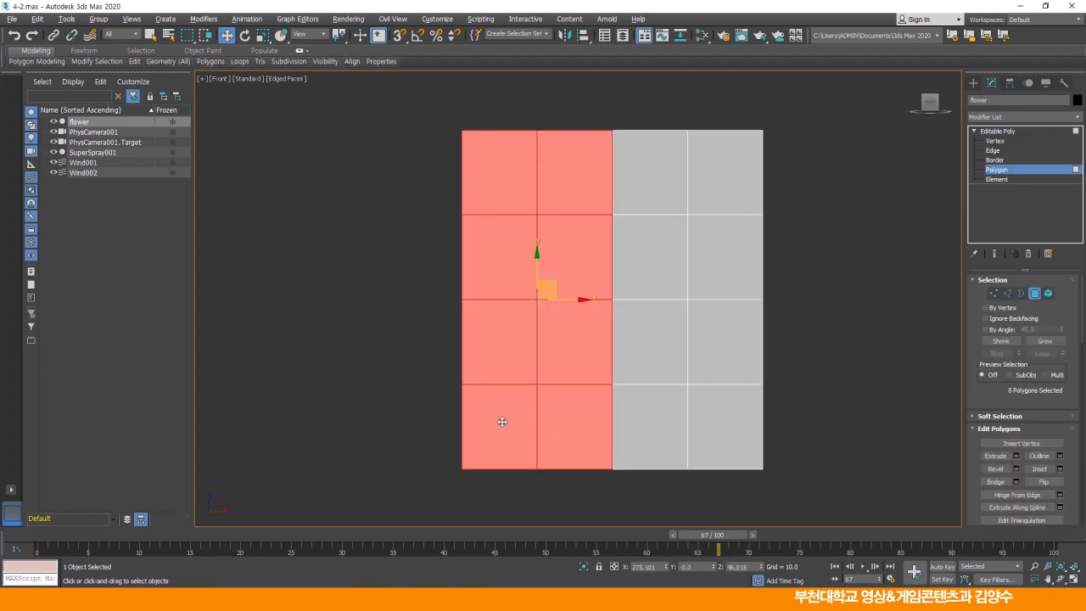
pyautogui.press('Delete')
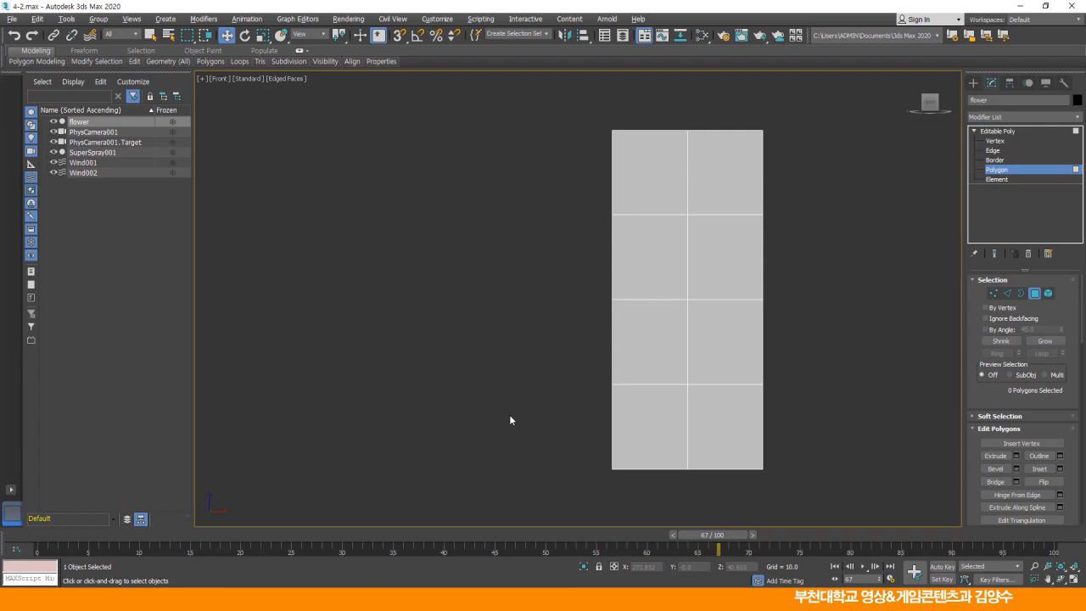
# Add a Symmetry modifier to the flower, return to its base vertices and show the mirrored end result while editing.
pyautogui.click(1000, 131)
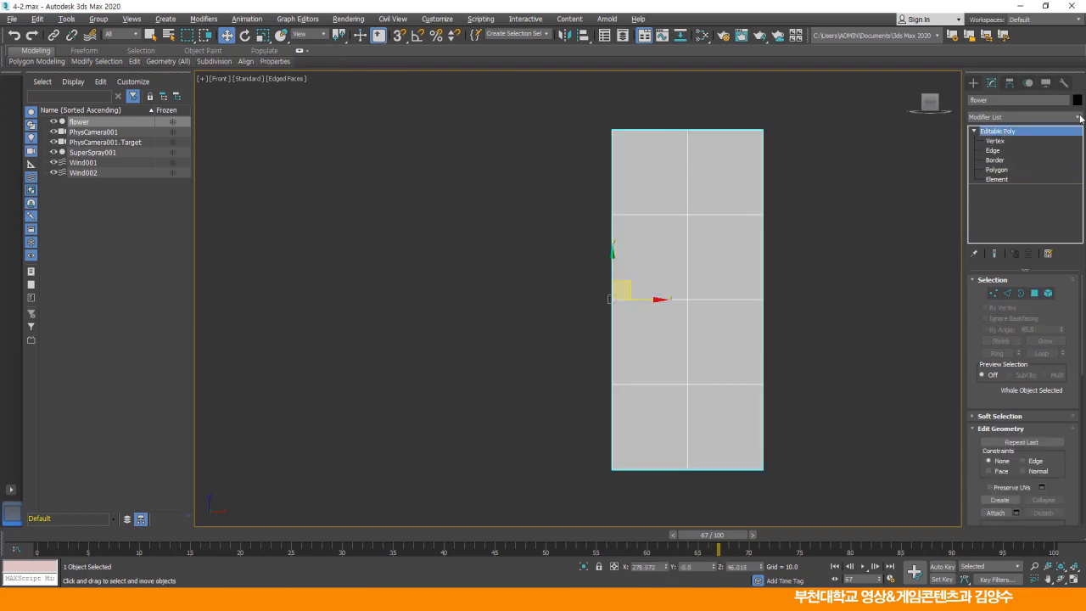
pyautogui.click(1079, 118)
pyautogui.moveTo(1078, 166); pyautogui.dragTo(1077, 336)
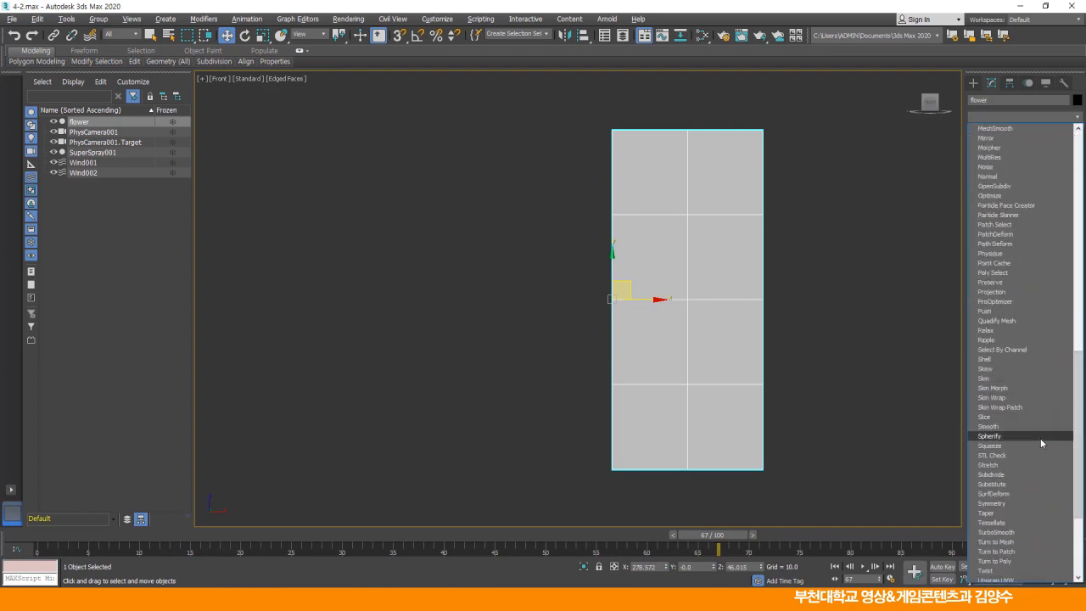
pyautogui.click(1008, 502)
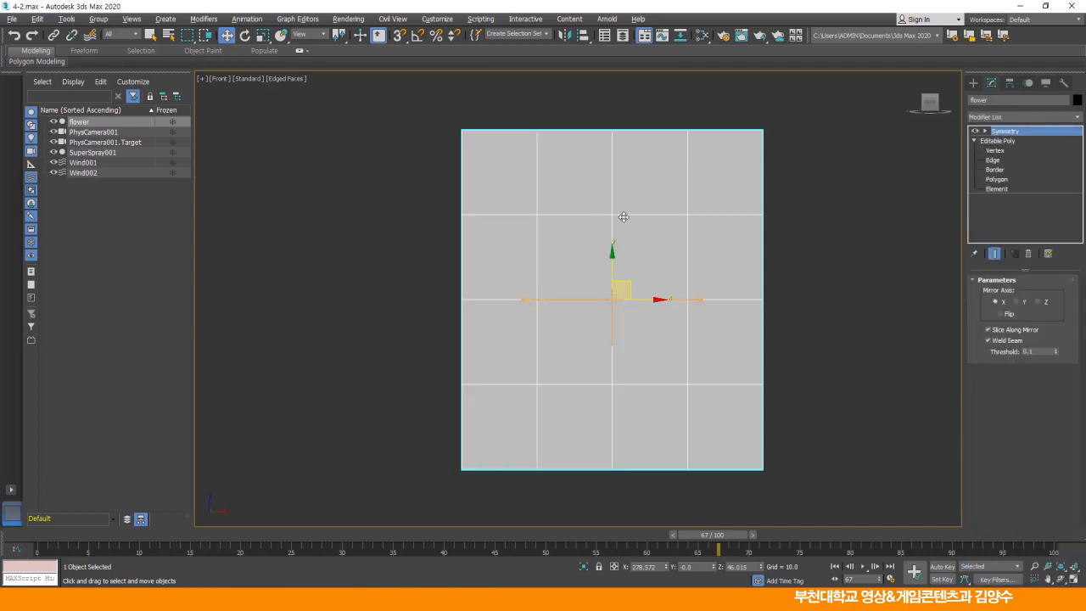
pyautogui.click(996, 150)
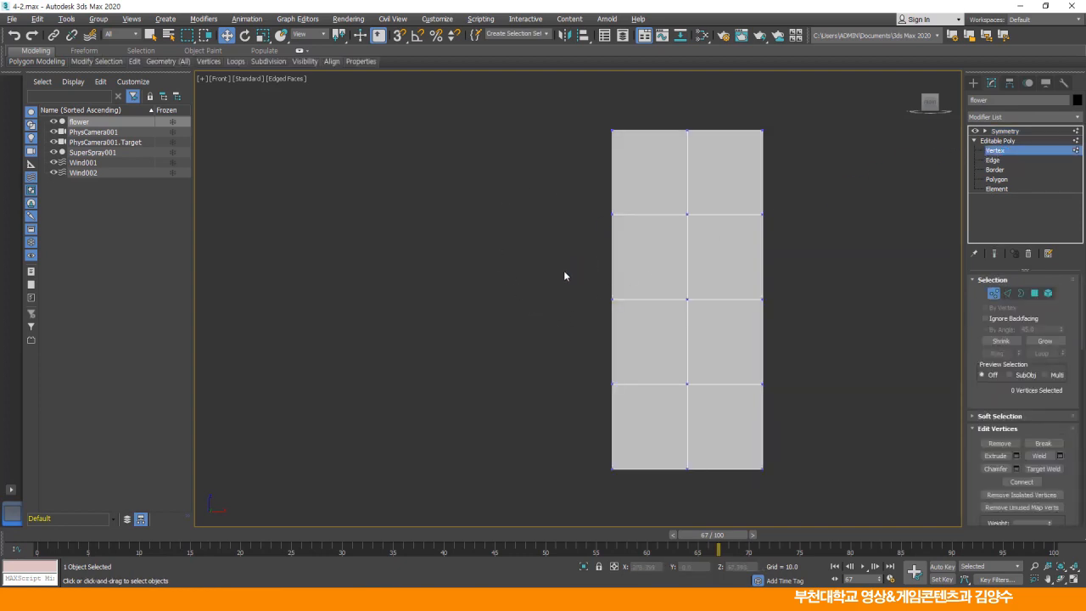
pyautogui.click(995, 254)
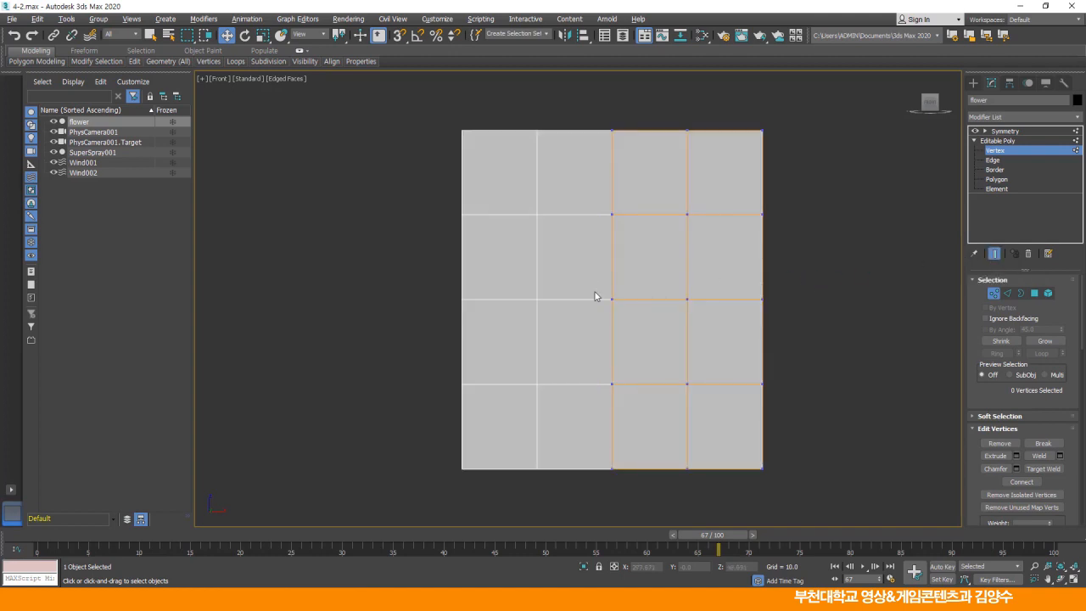
# Lower the top centre vertex to cut a V-shaped notch into the petal's upper edge.
pyautogui.moveTo(657, 363); pyautogui.dragTo(661, 356, button='middle')
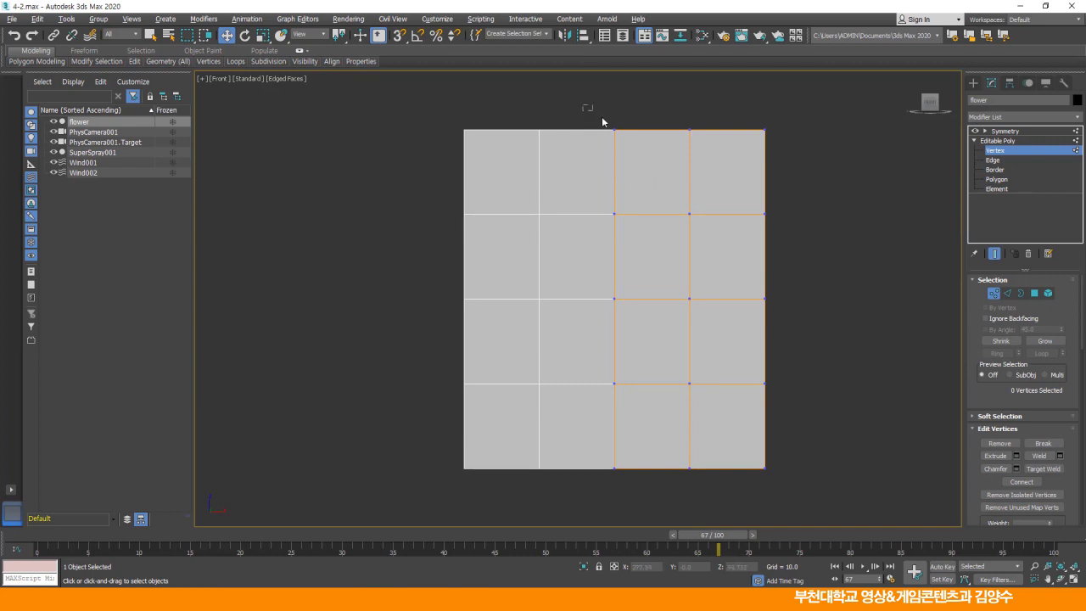
pyautogui.moveTo(602, 117); pyautogui.dragTo(636, 150)
pyautogui.moveTo(628, 161); pyautogui.dragTo(625, 190, button='middle')
pyautogui.moveTo(612, 113); pyautogui.dragTo(611, 156)
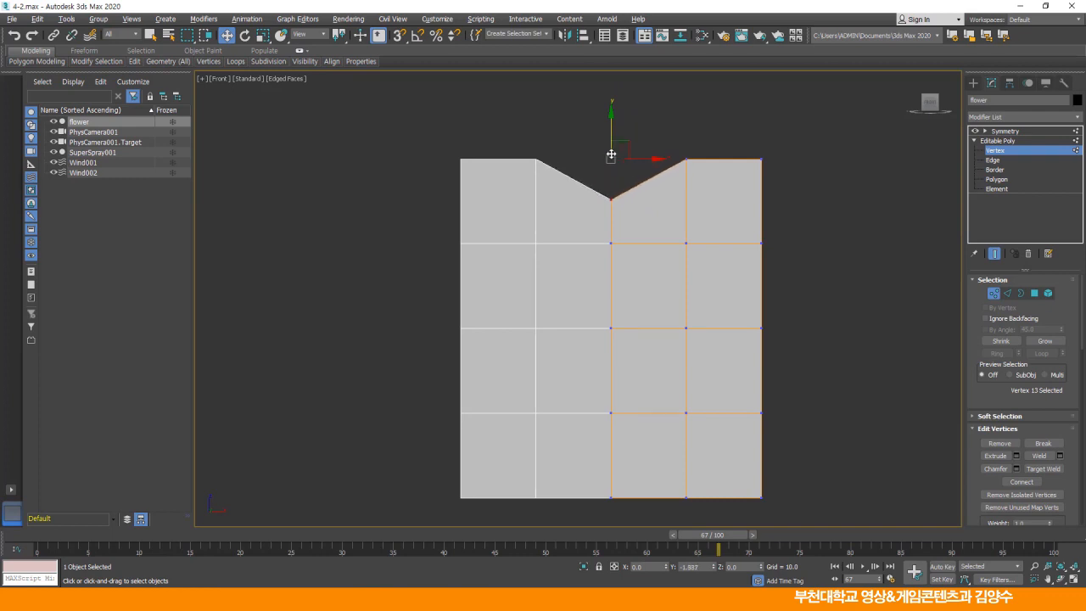
pyautogui.click(806, 230)
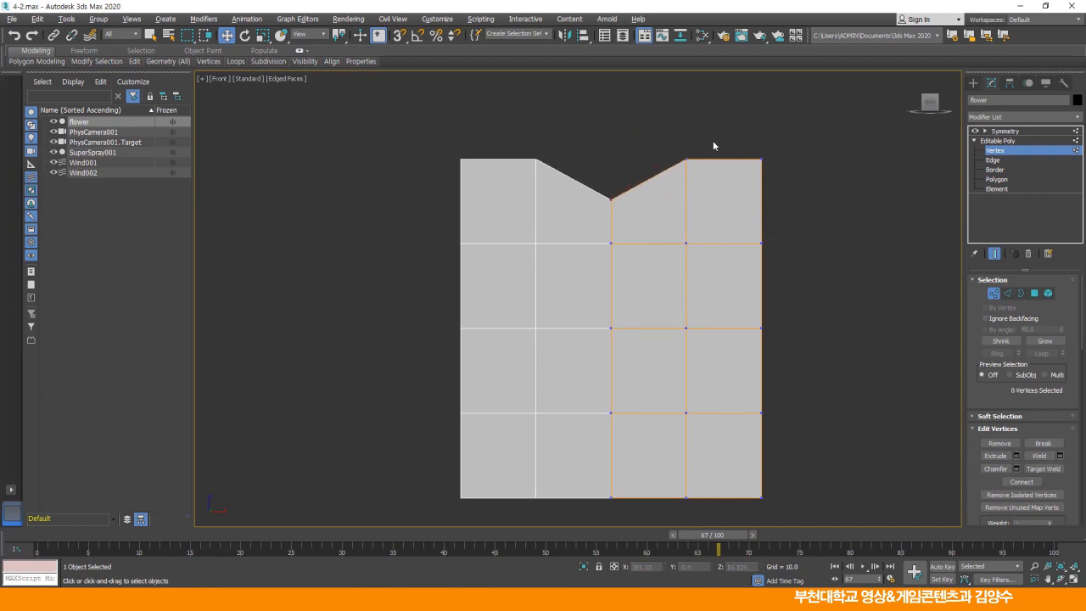
# Shape the petal's upper lobe by moving the top edge vertices inward and the second row's outer vertex outward and down.
pyautogui.moveTo(684, 160); pyautogui.dragTo(684, 161)
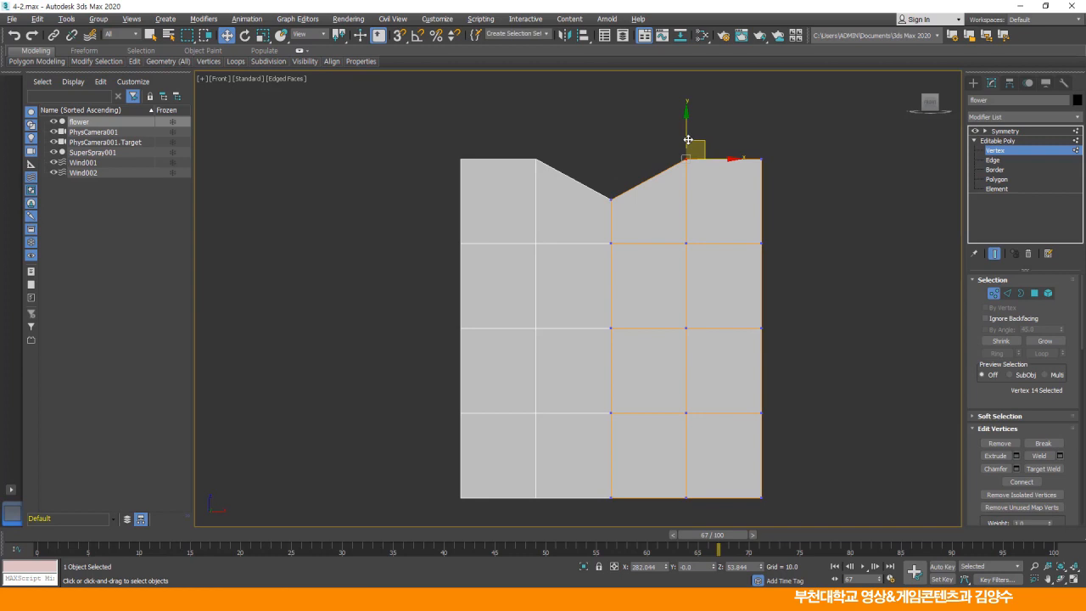
pyautogui.moveTo(703, 145); pyautogui.dragTo(665, 164)
pyautogui.moveTo(761, 159); pyautogui.dragTo(752, 198)
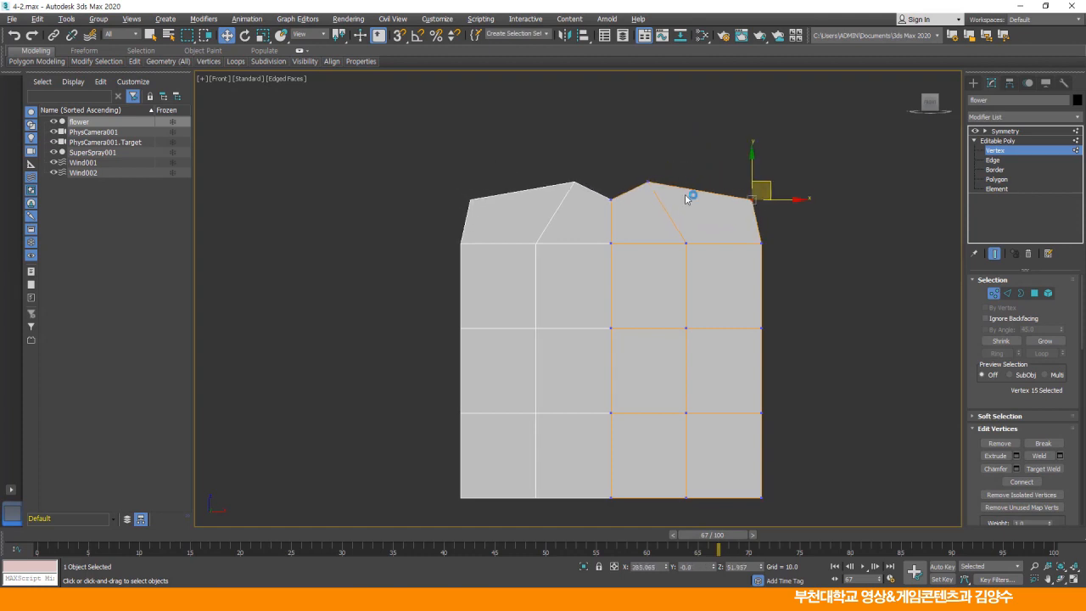
pyautogui.click(685, 243)
pyautogui.moveTo(685, 243); pyautogui.dragTo(668, 243)
pyautogui.moveTo(762, 244); pyautogui.dragTo(770, 267)
pyautogui.click(748, 213)
pyautogui.moveTo(749, 201); pyautogui.dragTo(727, 194)
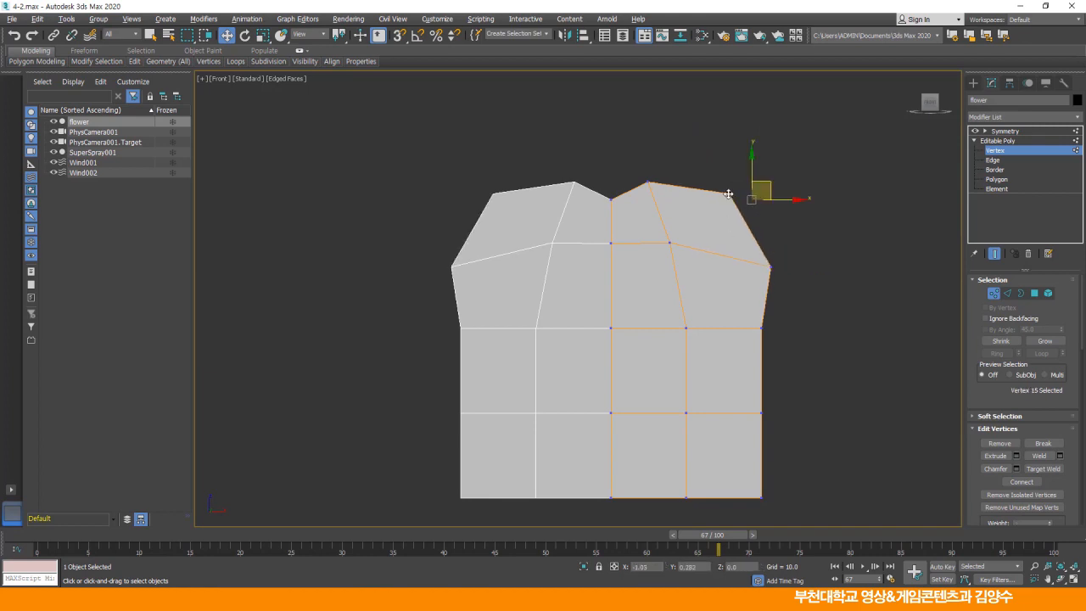
# Pull the middle row's inner and outer vertices in towards the centre line and slightly down.
pyautogui.moveTo(685, 327); pyautogui.dragTo(653, 332)
pyautogui.moveTo(761, 328); pyautogui.dragTo(711, 343)
pyautogui.click(658, 395)
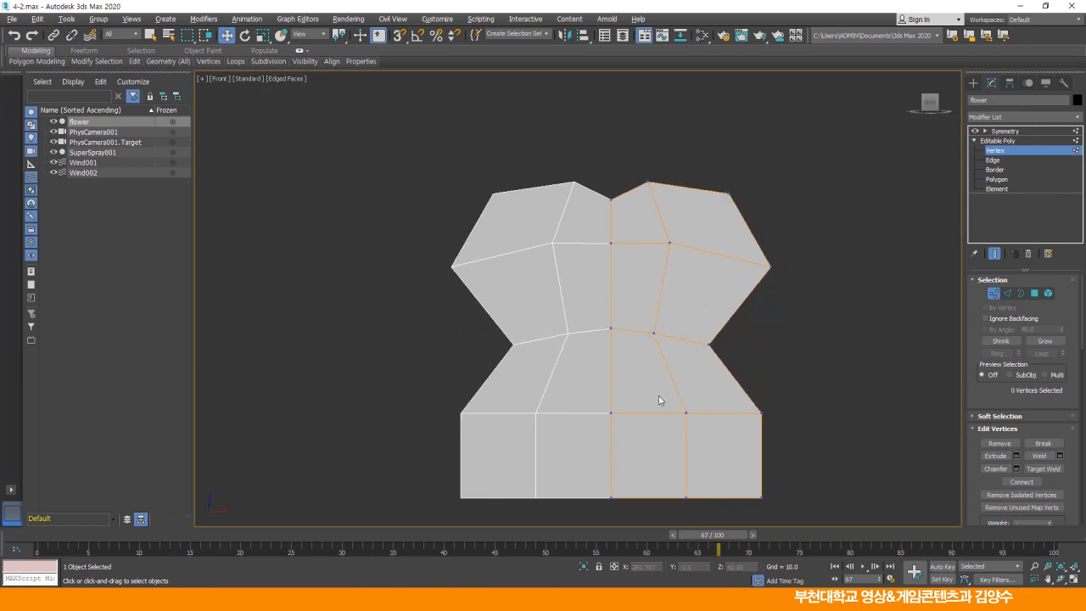
# Move the two lowest vertex rows inward to form a narrow stem and adjust the row above into a tapering outline.
pyautogui.moveTo(704, 504); pyautogui.dragTo(704, 505)
pyautogui.moveTo(723, 455); pyautogui.dragTo(673, 453)
pyautogui.moveTo(704, 403); pyautogui.dragTo(784, 505)
pyautogui.moveTo(763, 450); pyautogui.dragTo(678, 448)
pyautogui.moveTo(687, 333); pyautogui.dragTo(726, 381)
pyautogui.moveTo(726, 335); pyautogui.dragTo(735, 348)
pyautogui.moveTo(676, 325)
pyautogui.mouseDown()
pyautogui.moveTo(649, 345)
pyautogui.moveTo(674, 328)
pyautogui.mouseUp()
pyautogui.click(672, 427)
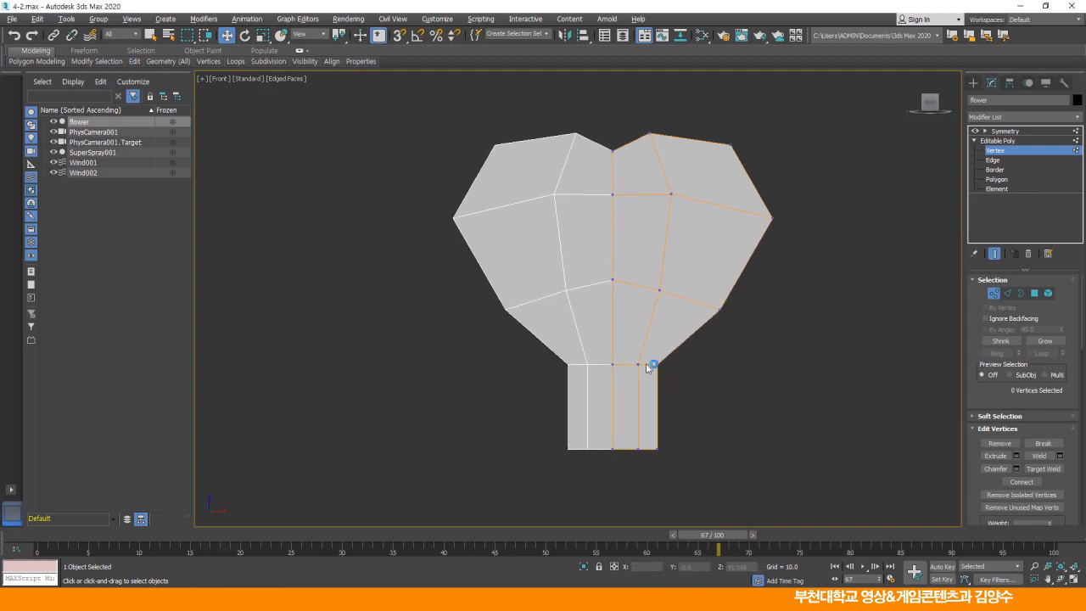
# Narrow the stem a little more, lower its upper vertex row and pull the outer vertex above it slightly inward.
pyautogui.moveTo(631, 356); pyautogui.dragTo(667, 460)
pyautogui.moveTo(684, 407); pyautogui.dragTo(676, 407)
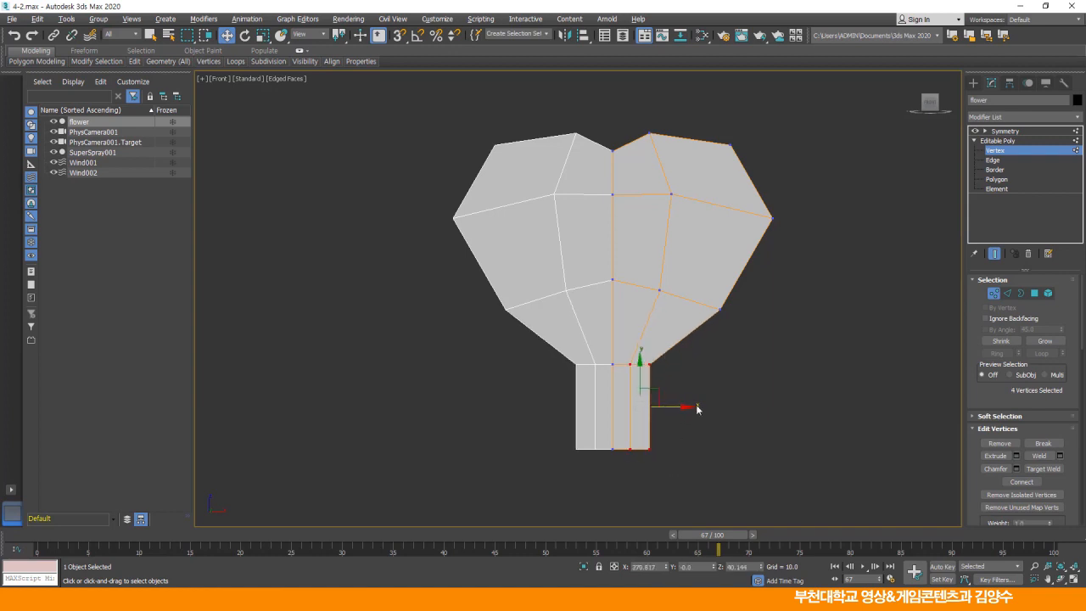
pyautogui.moveTo(584, 347); pyautogui.dragTo(665, 386)
pyautogui.moveTo(627, 340); pyautogui.dragTo(664, 380)
pyautogui.click(649, 378)
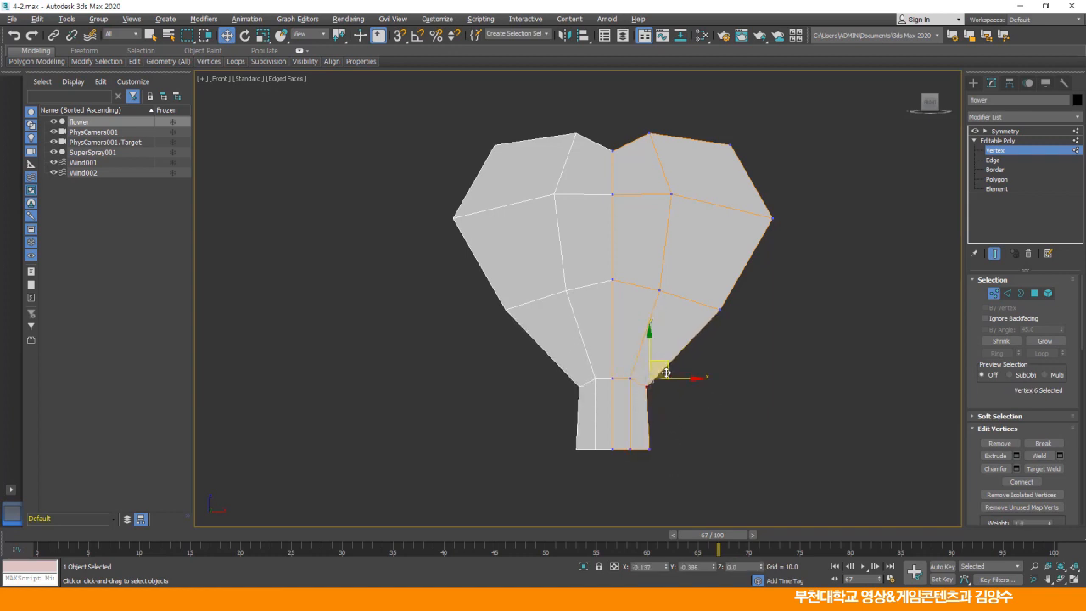
pyautogui.click(721, 310)
pyautogui.moveTo(729, 313); pyautogui.dragTo(721, 320)
# Try moving the three centre-line vertices sideways off the symmetry axis and undo the move.
pyautogui.click(613, 279)
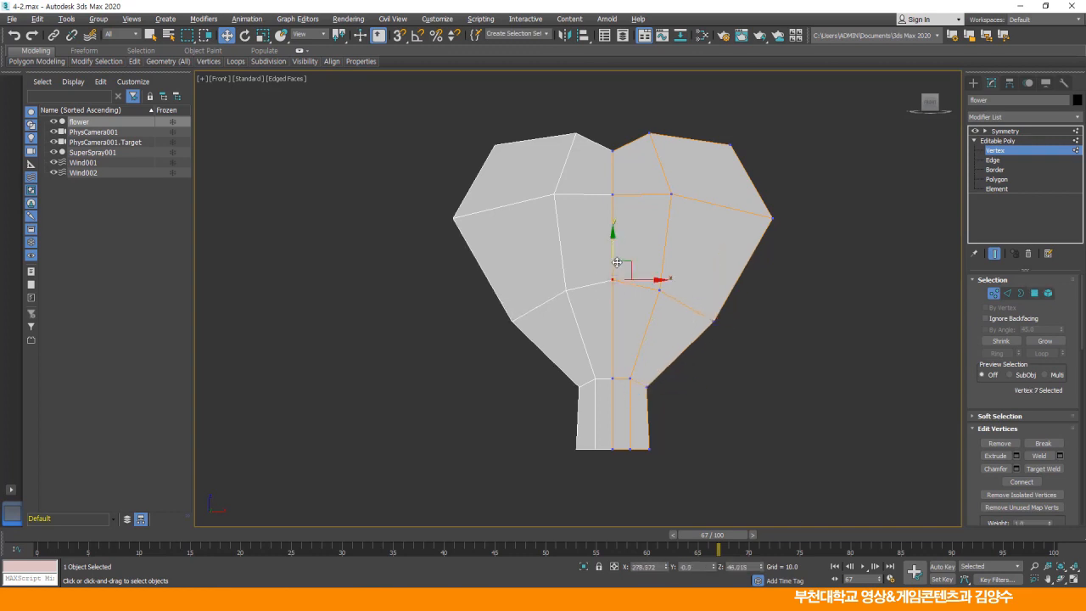
pyautogui.click(612, 194)
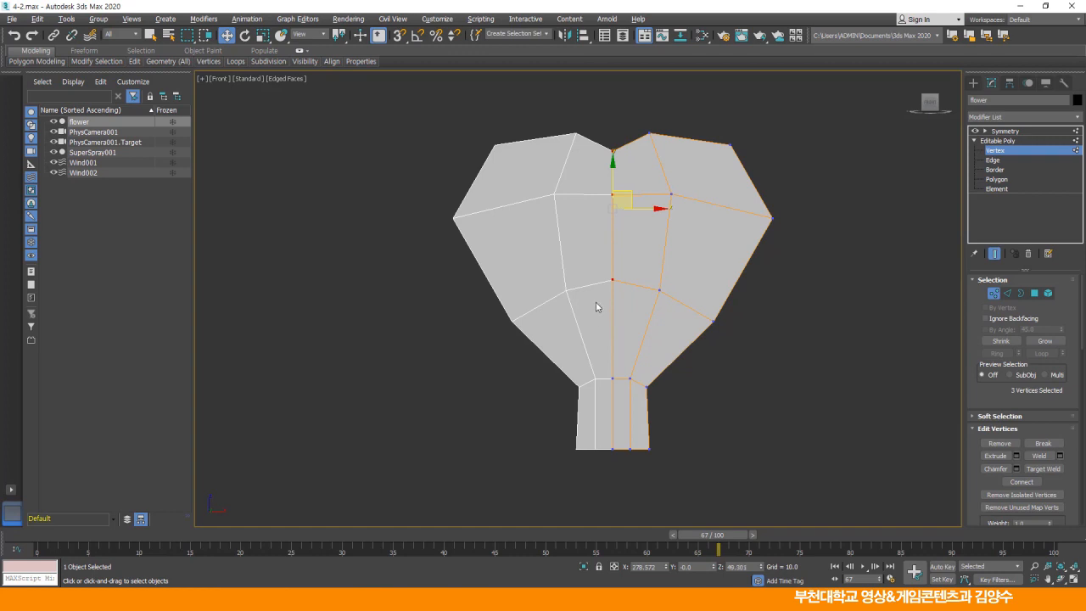
pyautogui.moveTo(650, 216)
pyautogui.mouseDown()
pyautogui.moveTo(684, 213)
pyautogui.moveTo(652, 212)
pyautogui.mouseUp()
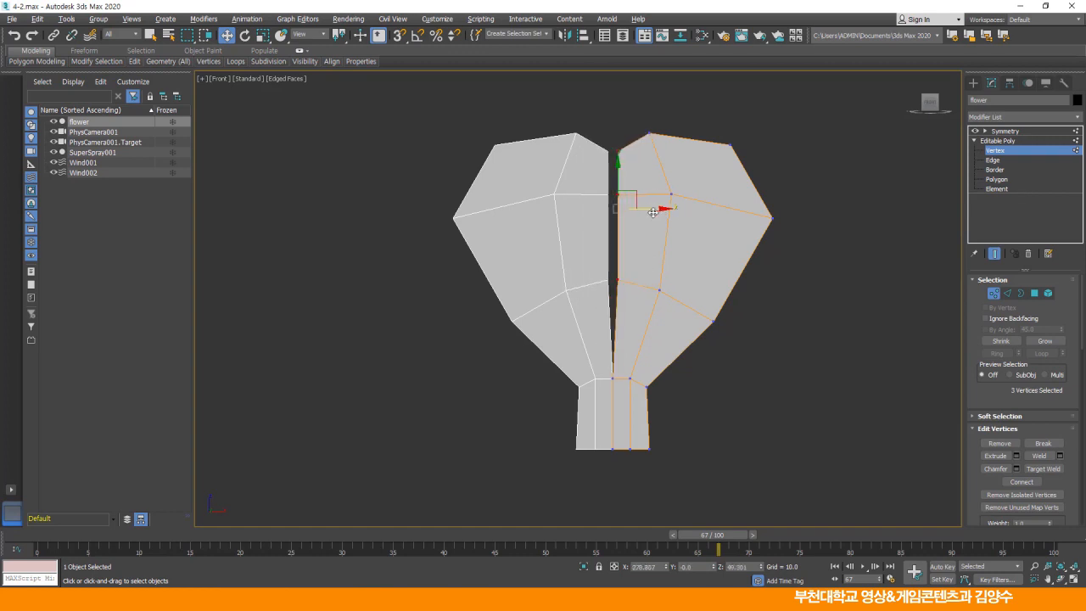
pyautogui.hotkey('ctrl', 'z')
# Lower the centre-line vertices inside the petal and pull the row above the stem down and inward.
pyautogui.click(645, 244)
pyautogui.moveTo(633, 171); pyautogui.dragTo(591, 207)
pyautogui.moveTo(614, 150)
pyautogui.mouseDown()
pyautogui.moveTo(613, 180)
pyautogui.moveTo(613, 162)
pyautogui.mouseUp()
pyautogui.click(612, 279)
pyautogui.moveTo(612, 250); pyautogui.dragTo(613, 268)
pyautogui.click(678, 280)
pyautogui.moveTo(649, 302)
pyautogui.mouseDown()
pyautogui.moveTo(672, 283)
pyautogui.moveTo(654, 300)
pyautogui.mouseUp()
pyautogui.moveTo(713, 322); pyautogui.dragTo(646, 306)
pyautogui.click(736, 314)
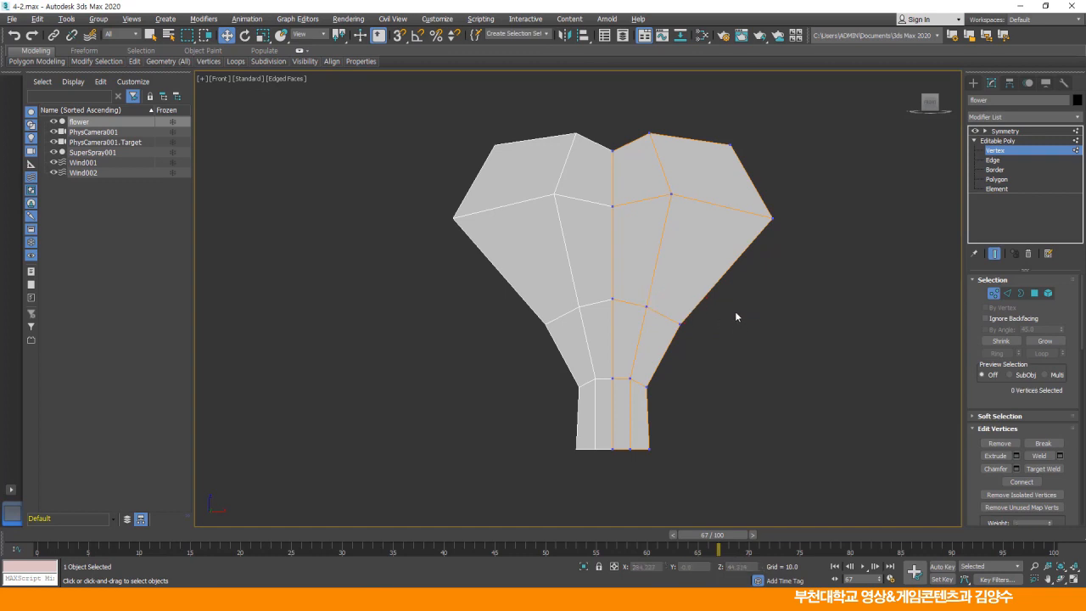
# Connect the three vertical edges below the petal's widest row with a new edge row, using wireframe display for the selection.
pyautogui.click(993, 160)
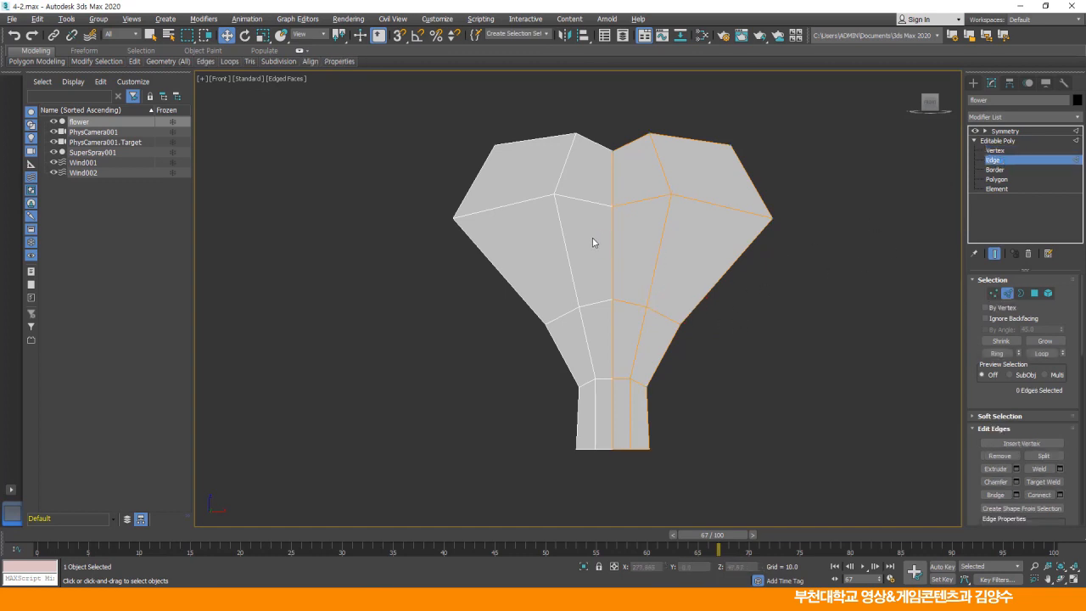
pyautogui.moveTo(750, 260); pyautogui.dragTo(749, 259)
pyautogui.press('F3')
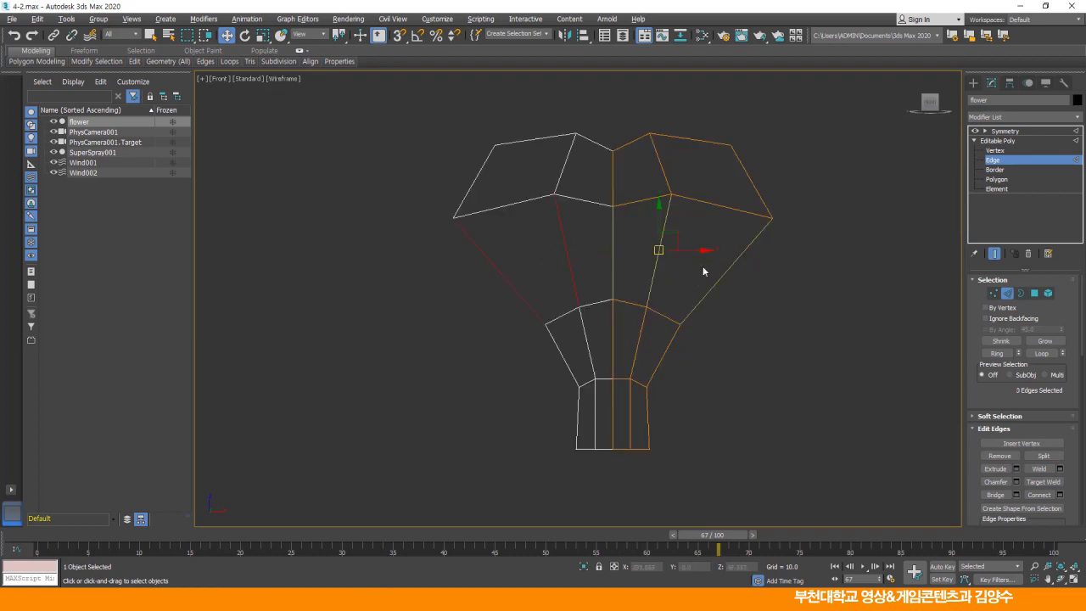
pyautogui.rightClick(830, 256)
pyautogui.click(797, 262)
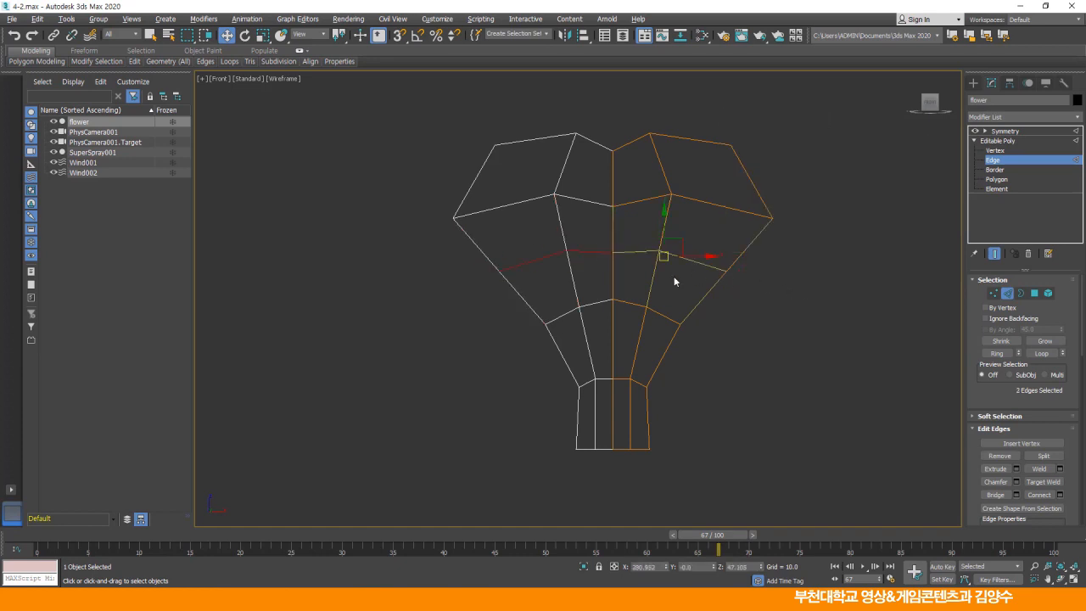
pyautogui.click(751, 313)
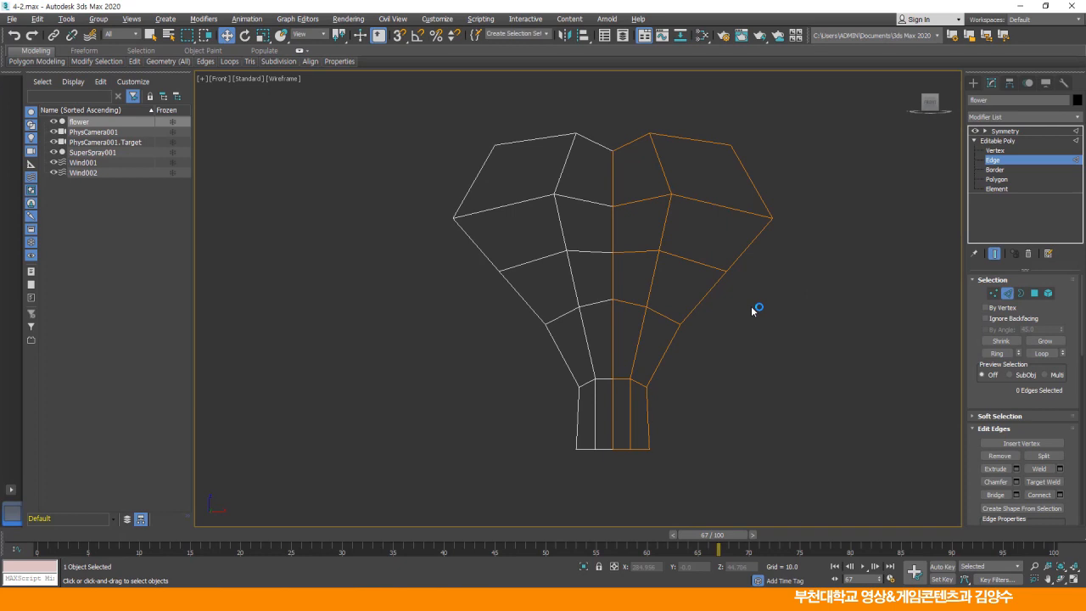
pyautogui.press('F3')
# Move the vertex row just above the stem down and pull its outer vertex inward.
pyautogui.press('1')
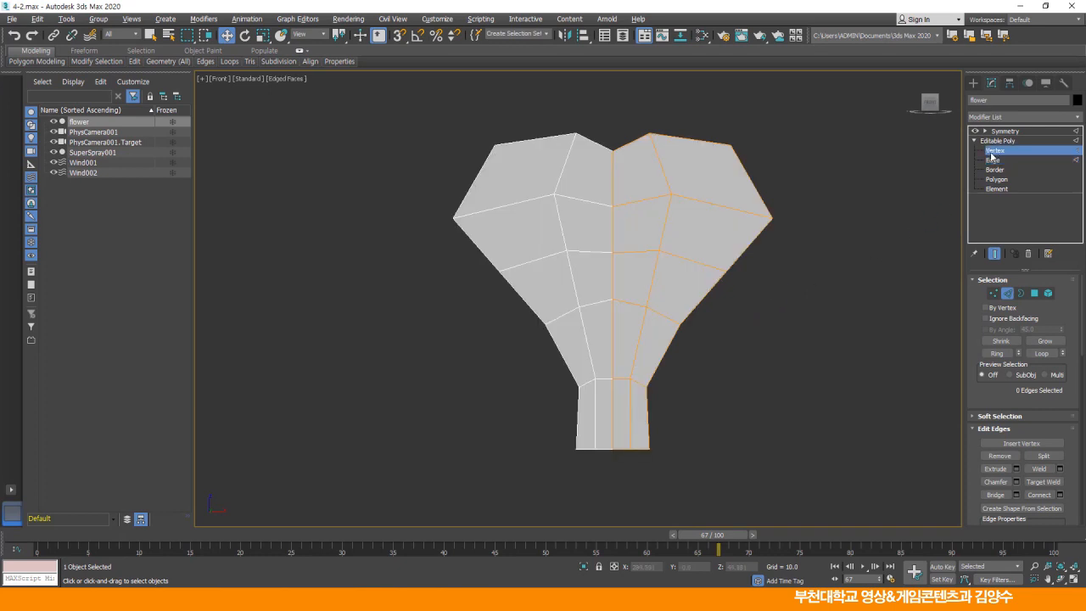
pyautogui.moveTo(590, 285); pyautogui.dragTo(655, 322)
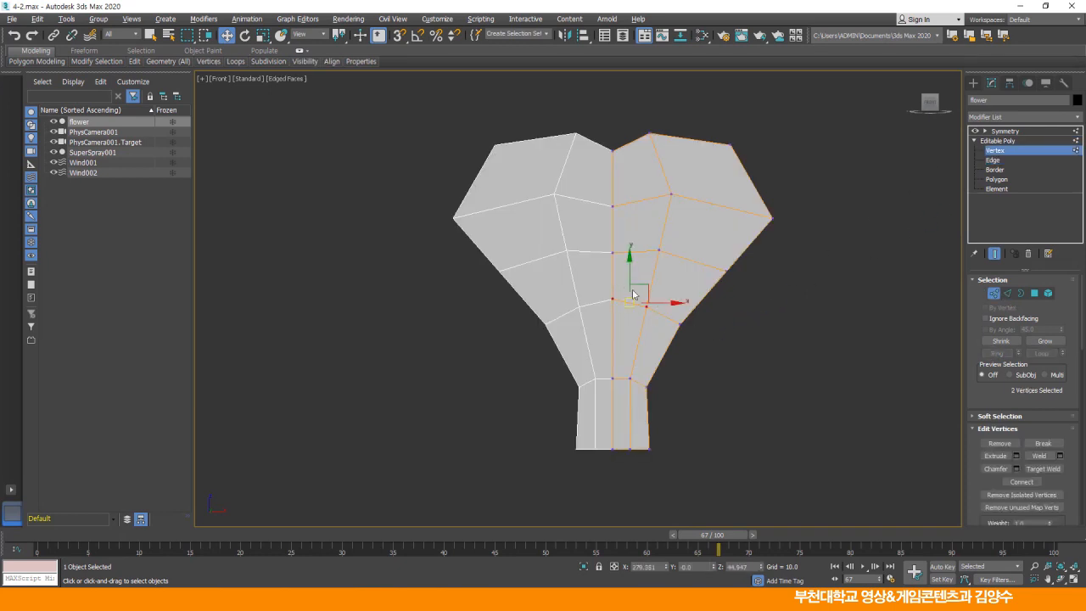
pyautogui.moveTo(630, 274); pyautogui.dragTo(624, 338)
pyautogui.moveTo(614, 295); pyautogui.dragTo(614, 305)
pyautogui.click(693, 319)
pyautogui.moveTo(675, 336); pyautogui.dragTo(642, 335)
pyautogui.click(692, 317)
# Move the newly connected row's outer, inner and centre vertices down towards the stem to form a smooth taper.
pyautogui.click(727, 270)
pyautogui.moveTo(735, 265); pyautogui.dragTo(688, 319)
pyautogui.click(695, 309)
pyautogui.moveTo(682, 236); pyautogui.dragTo(665, 267)
pyautogui.hotkey('ctrl', 'z')
pyautogui.moveTo(670, 228); pyautogui.dragTo(664, 255)
pyautogui.click(611, 253)
pyautogui.moveTo(614, 214); pyautogui.dragTo(662, 271)
pyautogui.click(652, 277)
# Pull the petal's widest outer vertex inward and refine the position of the outer vertex in the row below it.
pyautogui.click(759, 254)
pyautogui.click(772, 218)
pyautogui.moveTo(786, 201); pyautogui.dragTo(768, 197)
pyautogui.click(727, 271)
pyautogui.moveTo(678, 334); pyautogui.dragTo(689, 318)
pyautogui.click(818, 310)
# Connect the long vertical edges below the widest row to add another edge row across the petal.
pyautogui.click(993, 161)
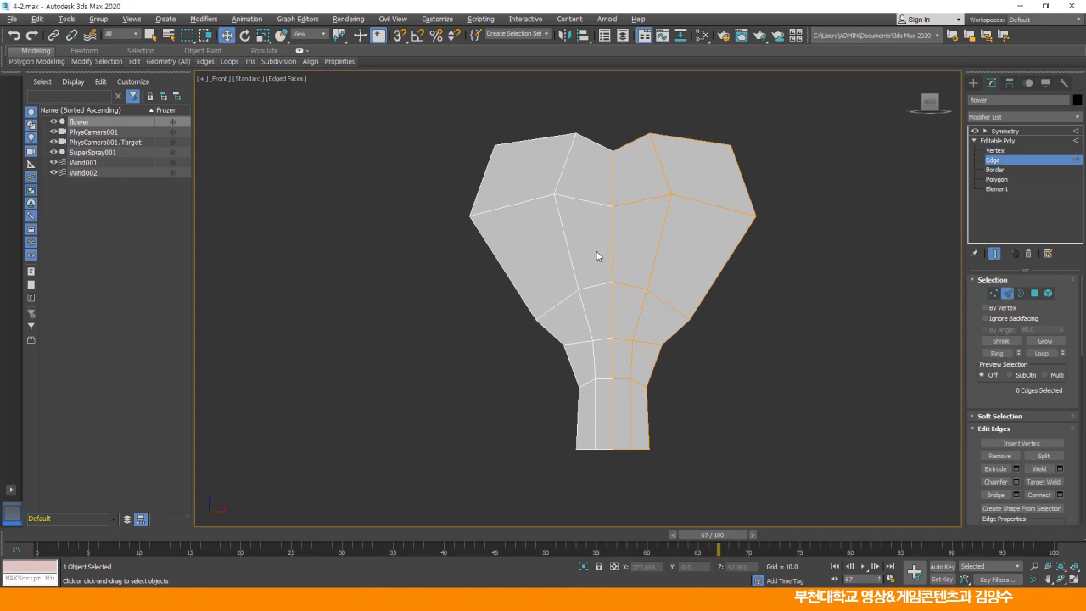
pyautogui.moveTo(616, 246); pyautogui.dragTo(721, 248)
pyautogui.rightClick(777, 268)
pyautogui.click(776, 288)
# Bulge the new row's outer vertex outward and round the petal's side by adjusting the top corner and widest outer vertices.
pyautogui.click(994, 150)
pyautogui.moveTo(717, 259); pyautogui.dragTo(755, 269)
pyautogui.click(797, 249)
pyautogui.moveTo(699, 168); pyautogui.dragTo(711, 200, button='middle')
pyautogui.moveTo(773, 265); pyautogui.dragTo(773, 265)
pyautogui.moveTo(683, 167); pyautogui.dragTo(714, 152)
pyautogui.click(781, 144)
pyautogui.click(743, 160)
pyautogui.click(766, 231)
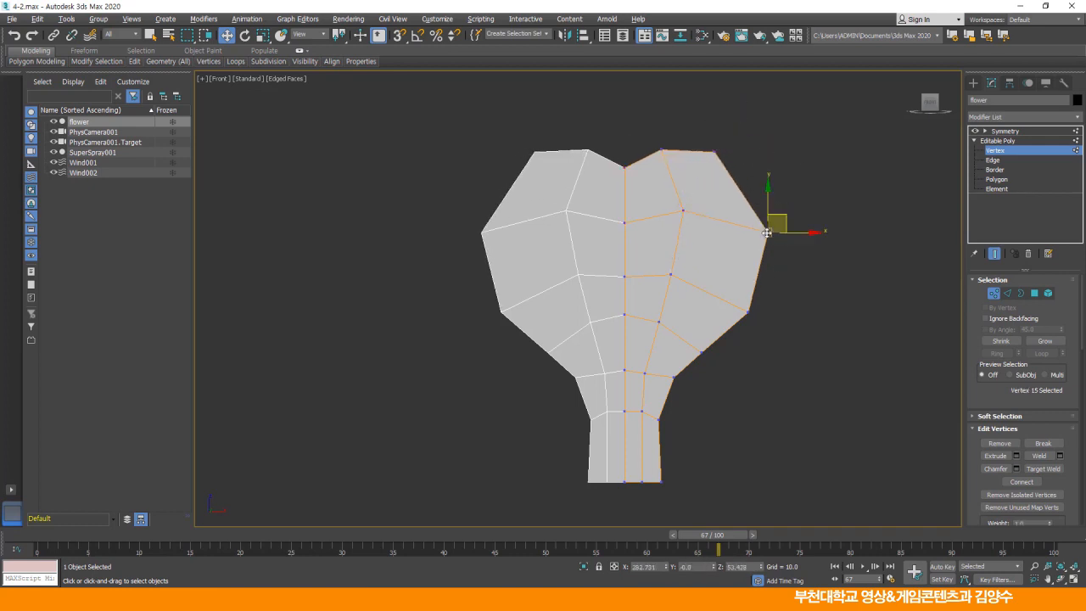
pyautogui.moveTo(785, 212); pyautogui.dragTo(771, 194)
# Even out the petal mesh by repositioning the inner vertices of the upper rows and their outer side vertices.
pyautogui.moveTo(683, 212); pyautogui.dragTo(679, 222)
pyautogui.click(735, 283)
pyautogui.moveTo(732, 271); pyautogui.dragTo(723, 231, button='middle')
pyautogui.moveTo(661, 231); pyautogui.dragTo(674, 234)
pyautogui.click(682, 184)
pyautogui.moveTo(676, 187); pyautogui.dragTo(679, 186)
pyautogui.moveTo(675, 238); pyautogui.dragTo(664, 237)
pyautogui.moveTo(651, 281); pyautogui.dragTo(654, 285)
pyautogui.moveTo(739, 274); pyautogui.dragTo(727, 269)
pyautogui.moveTo(743, 175); pyautogui.dragTo(737, 179)
pyautogui.moveTo(725, 265); pyautogui.dragTo(725, 253)
pyautogui.click(721, 337)
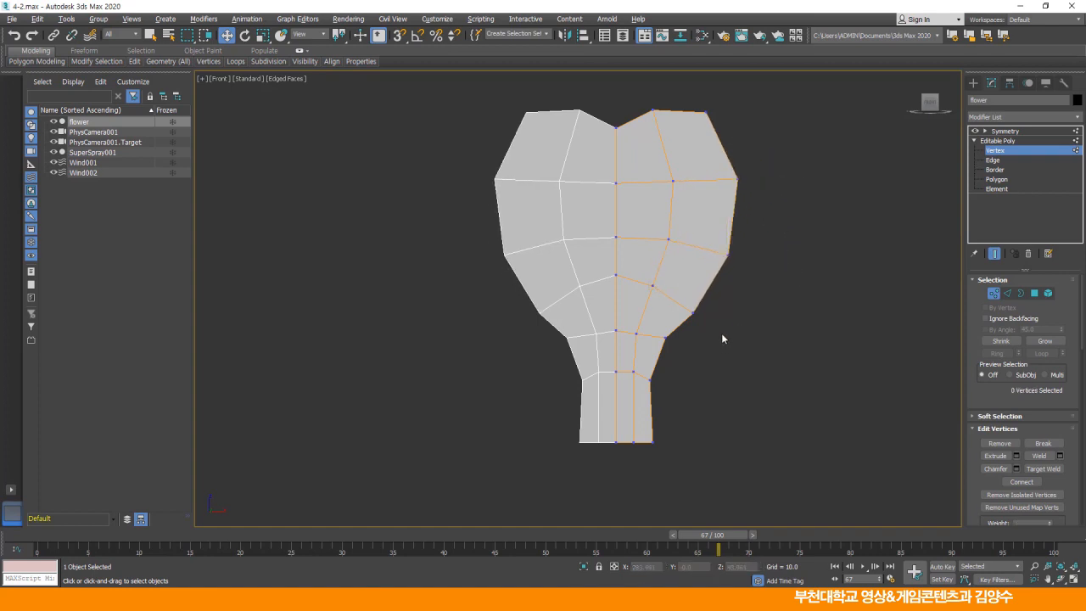
# Shorten the petal's stem by raising its bottom vertices, and narrow it by moving its side vertices inward.
pyautogui.moveTo(721, 338); pyautogui.dragTo(712, 315, button='middle')
pyautogui.moveTo(578, 402); pyautogui.dragTo(660, 436)
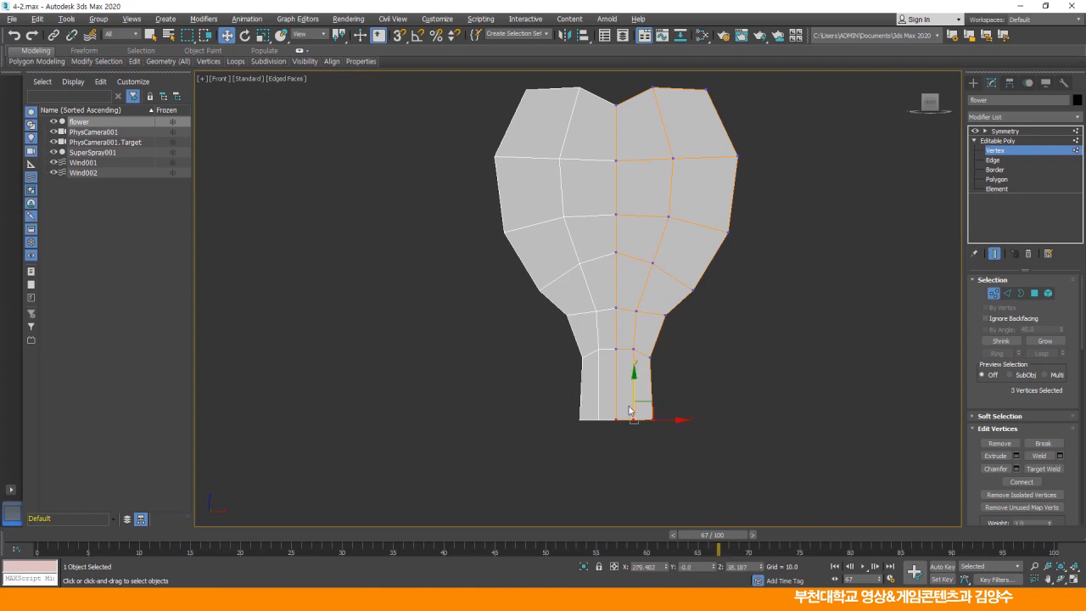
pyautogui.moveTo(634, 391)
pyautogui.mouseDown()
pyautogui.moveTo(634, 366)
pyautogui.moveTo(624, 406)
pyautogui.mouseUp()
pyautogui.click(683, 371)
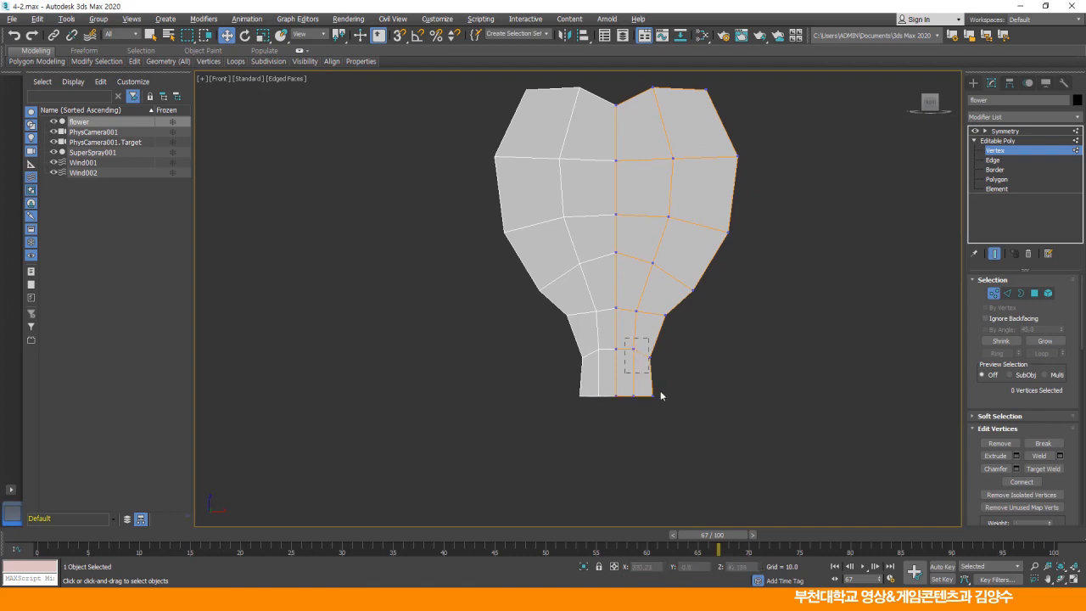
pyautogui.moveTo(685, 376)
pyautogui.mouseDown()
pyautogui.moveTo(665, 373)
pyautogui.moveTo(633, 404)
pyautogui.moveTo(674, 377)
pyautogui.mouseUp()
pyautogui.click(688, 354)
pyautogui.click(680, 400)
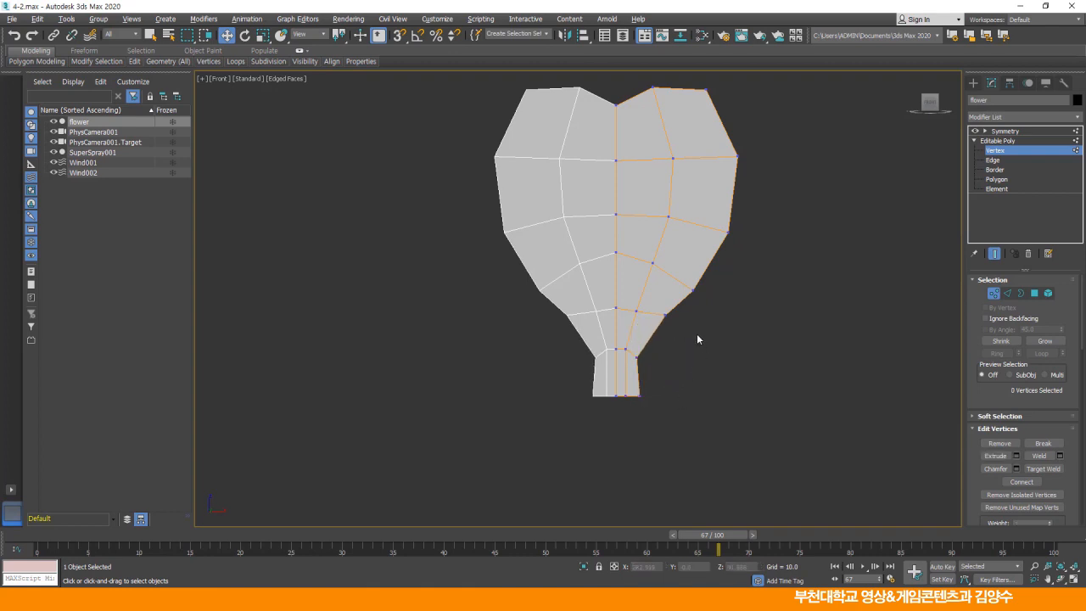
# Refine the petal's outline by moving the outer vertex above the stem inward and slightly lowering the top outer corner vertex.
pyautogui.click(665, 315)
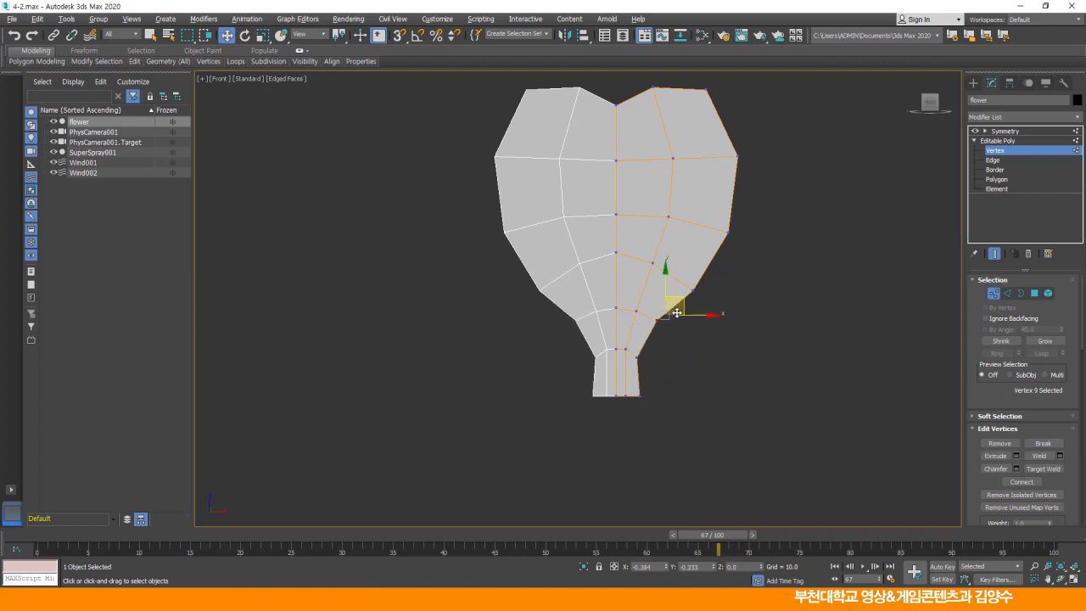
pyautogui.click(735, 307)
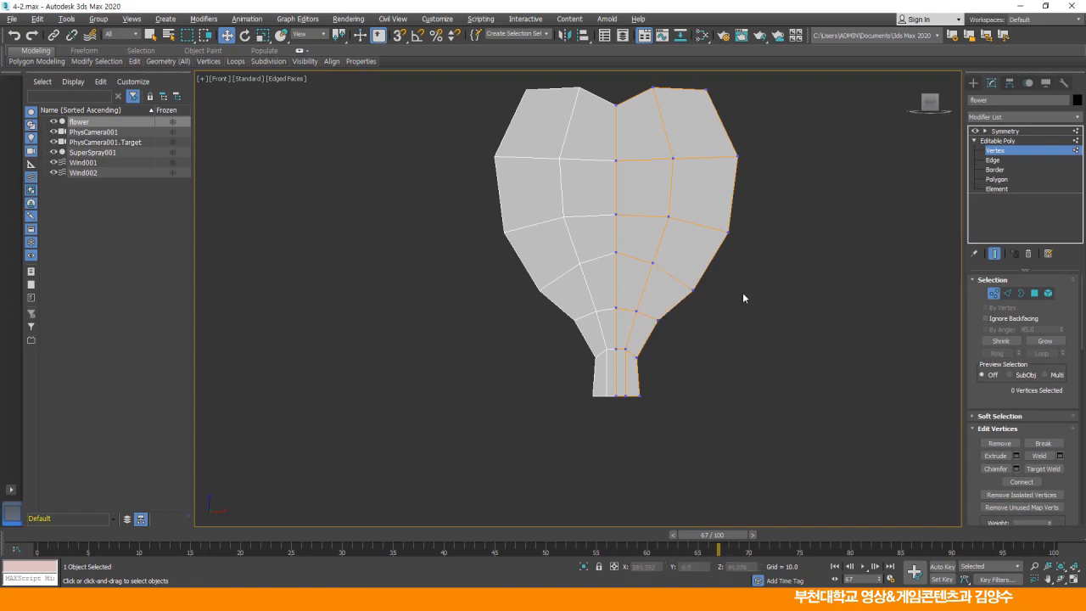
pyautogui.moveTo(743, 264); pyautogui.dragTo(754, 300, button='middle')
pyautogui.moveTo(707, 140); pyautogui.dragTo(720, 116)
pyautogui.click(743, 308)
# Lower the centre-line vertex of the fourth row slightly to even out the spacing between the petal's rows.
pyautogui.click(627, 288)
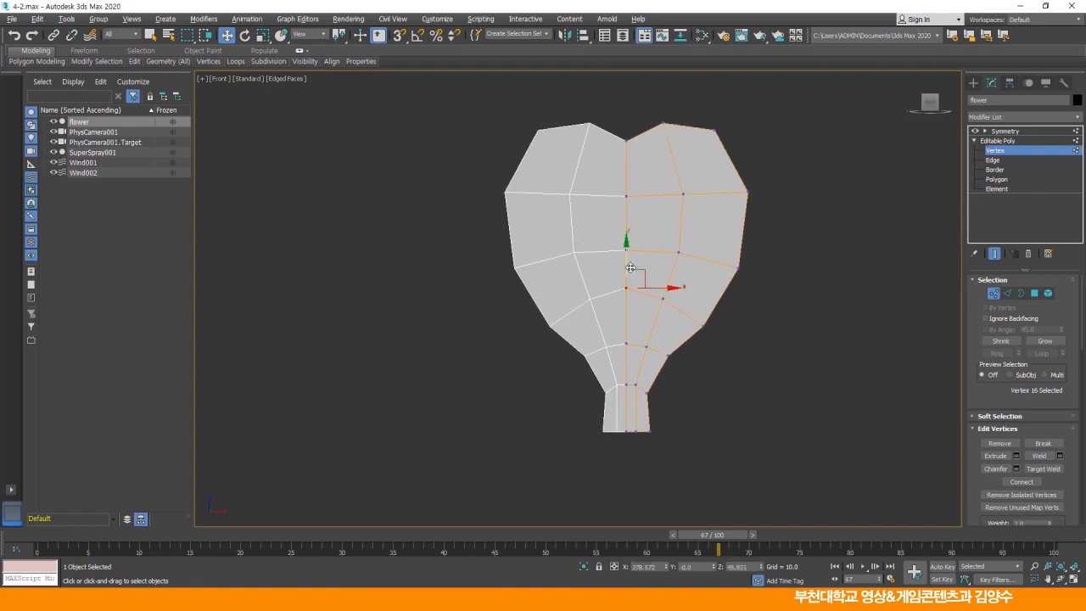
pyautogui.moveTo(646, 276); pyautogui.dragTo(646, 282)
pyautogui.click(754, 315)
pyautogui.moveTo(754, 315); pyautogui.dragTo(744, 320, button='middle')
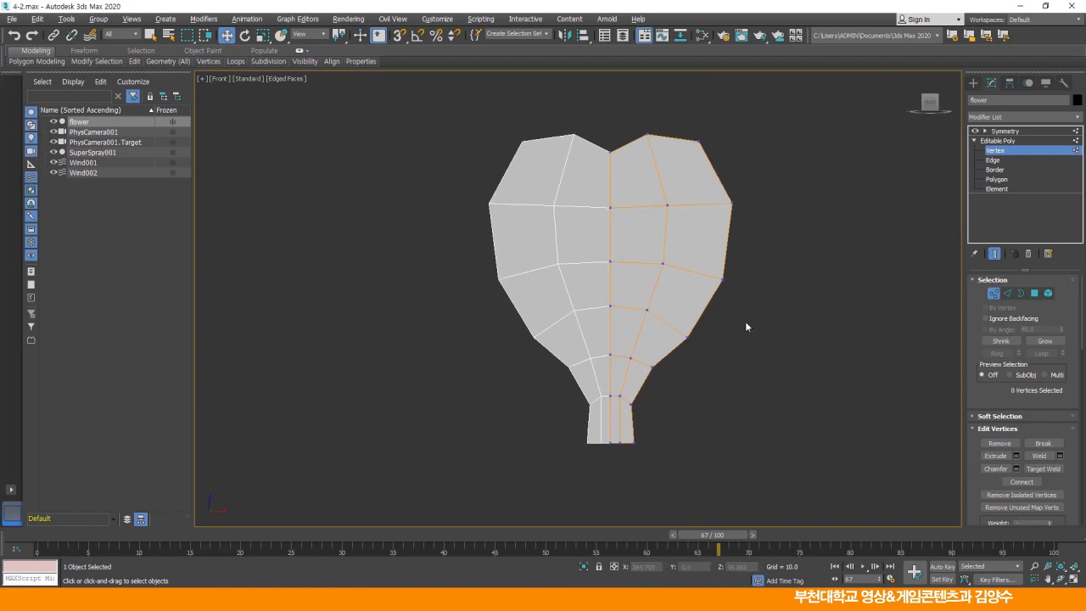
# Change the Front viewport to a Perspective view and orbit around the flat petal.
pyautogui.hotkey('alt', 'w')
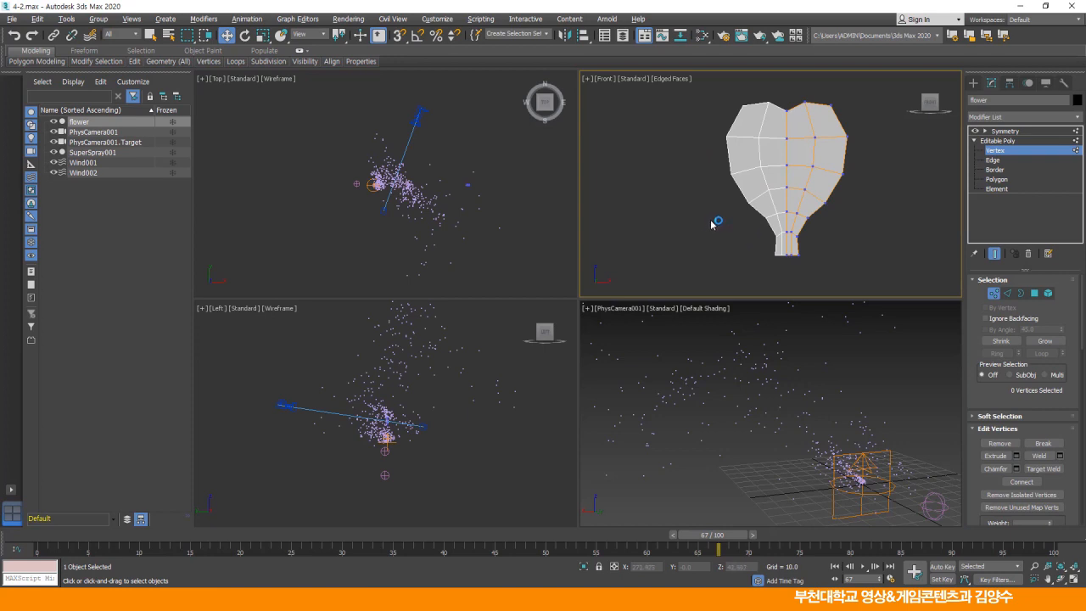
pyautogui.moveTo(787, 186); pyautogui.dragTo(725, 195, button='middle')
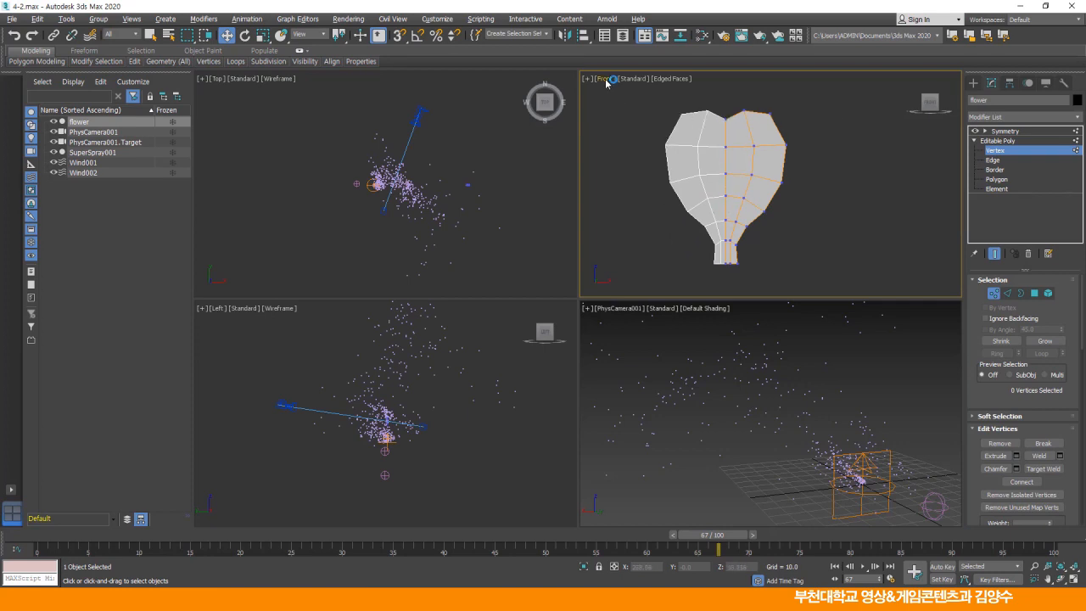
pyautogui.click(604, 79)
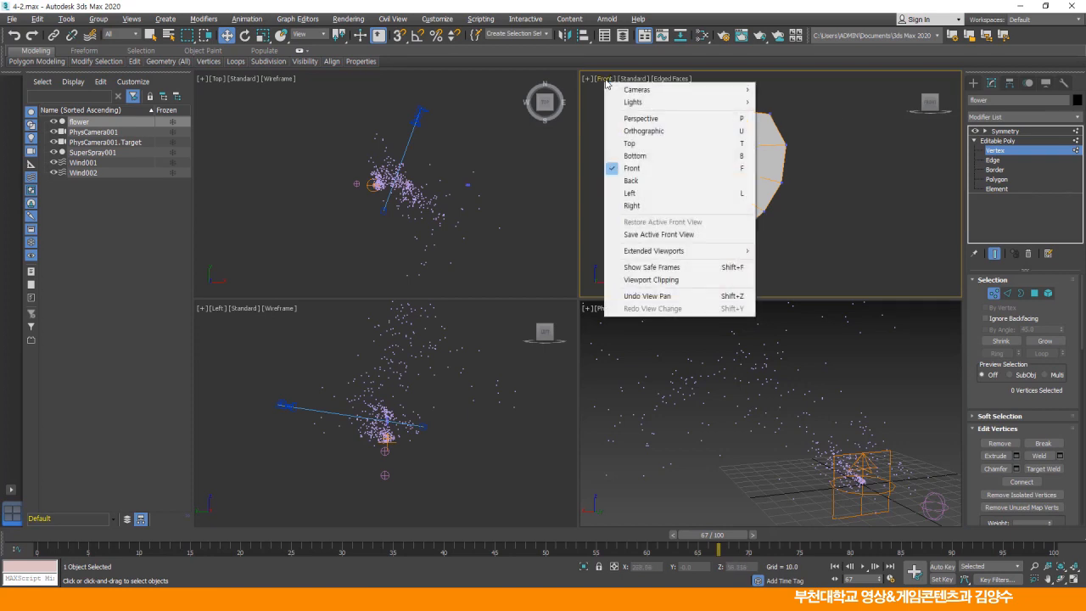
pyautogui.click(637, 124)
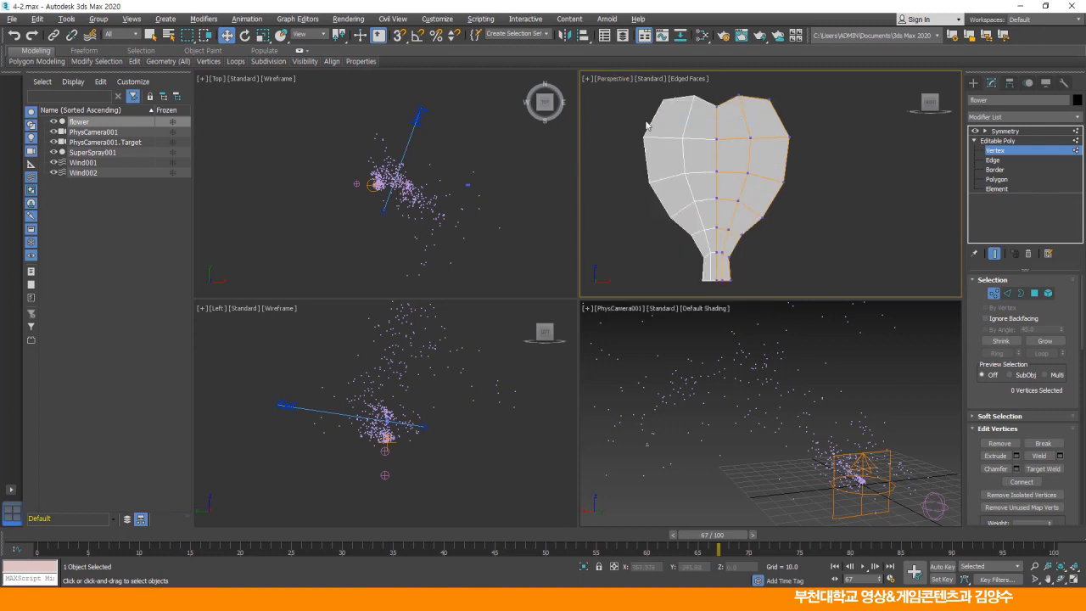
pyautogui.hotkey('alt', 'w')
pyautogui.keyDown('alt'); pyautogui.moveTo(669, 190); pyautogui.dragTo(622, 260, button='middle'); pyautogui.keyUp('alt')
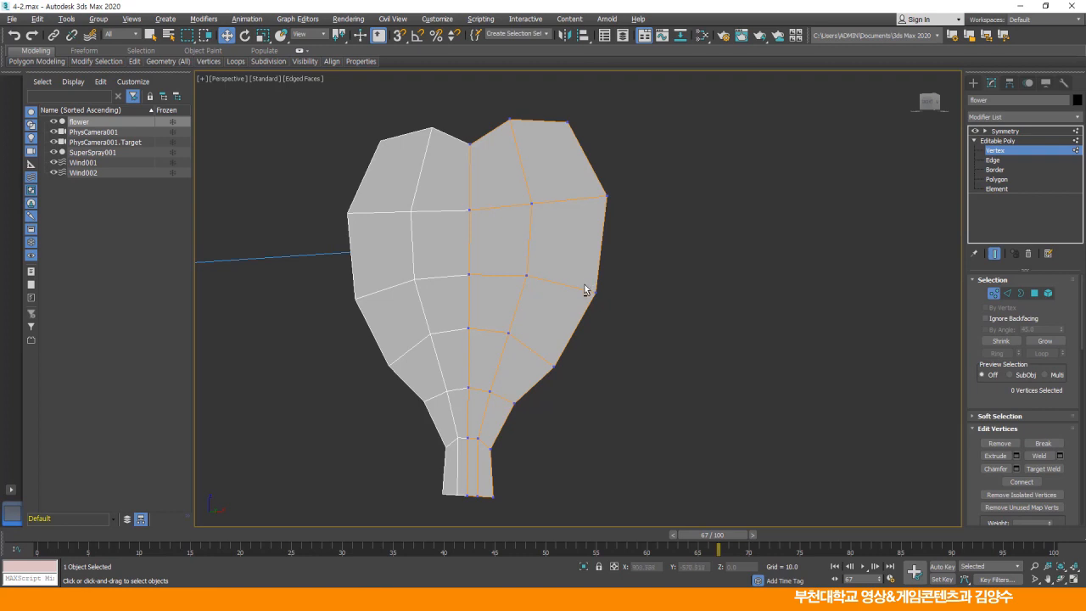
pyautogui.keyDown('alt'); pyautogui.moveTo(584, 288); pyautogui.dragTo(592, 251, button='middle'); pyautogui.keyUp('alt')
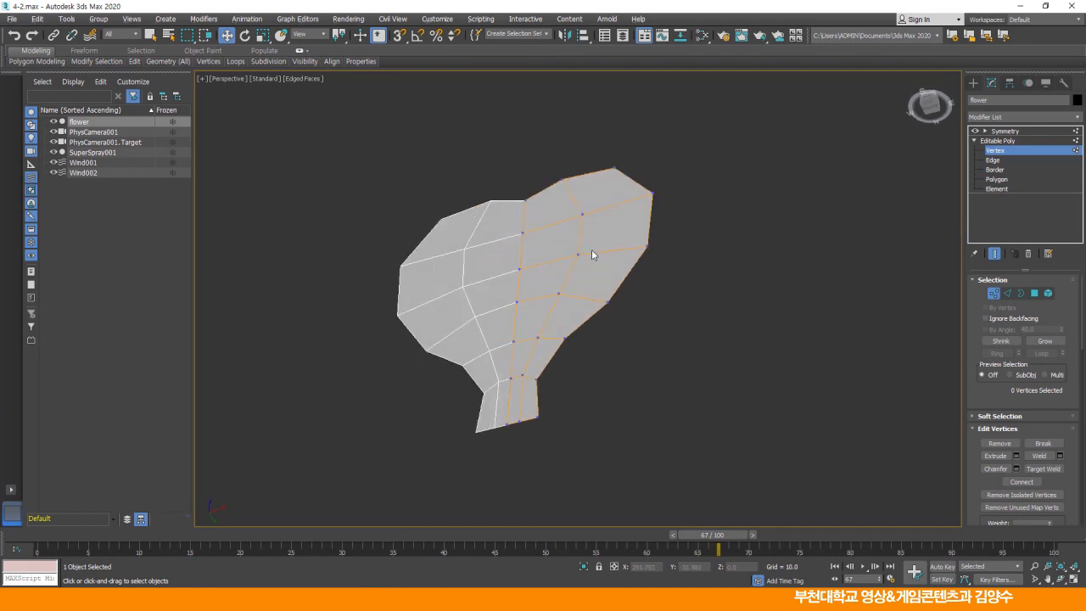
# Restore the four-viewport layout and frame the petal in the Top and Left viewports.
pyautogui.hotkey('alt', 'w')
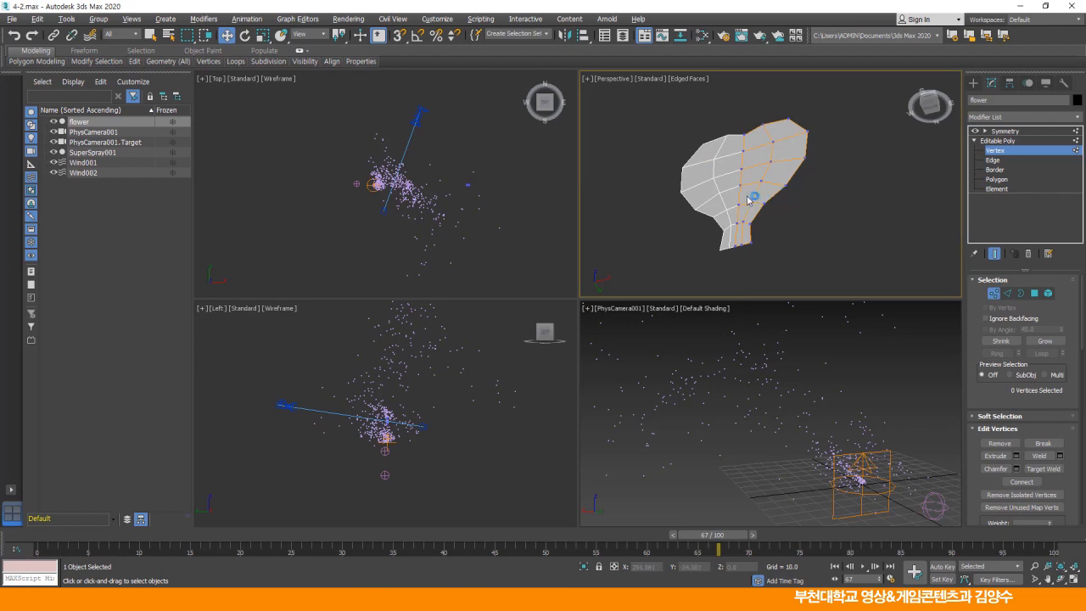
pyautogui.click(282, 160)
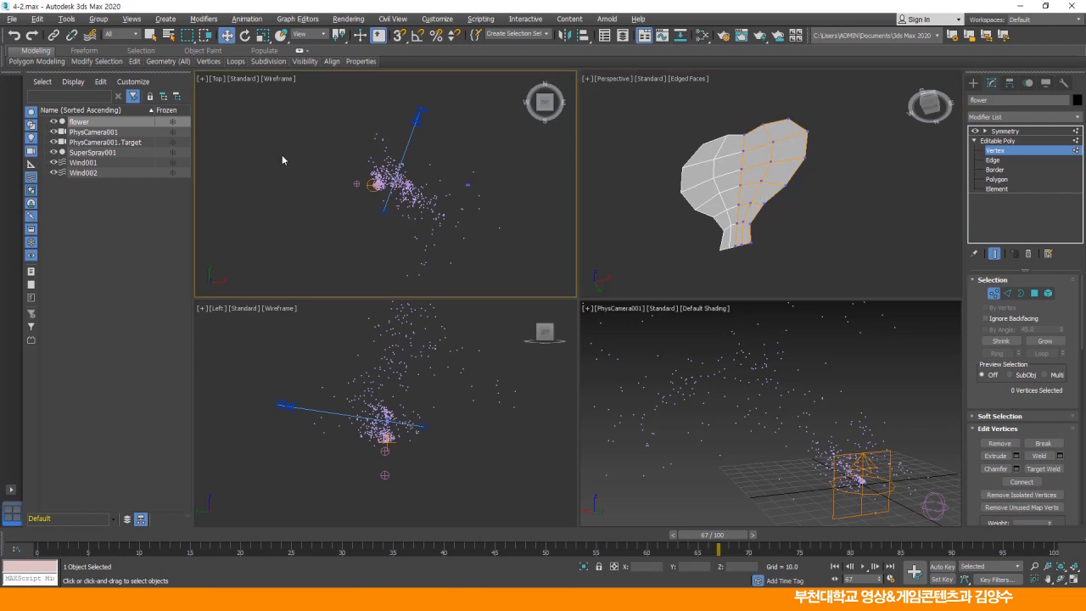
pyautogui.press('z')
pyautogui.moveTo(425, 178); pyautogui.dragTo(464, 203, button='middle')
pyautogui.scroll(2, 462, 202)
pyautogui.moveTo(438, 227); pyautogui.dragTo(428, 209, button='middle')
pyautogui.click(294, 363)
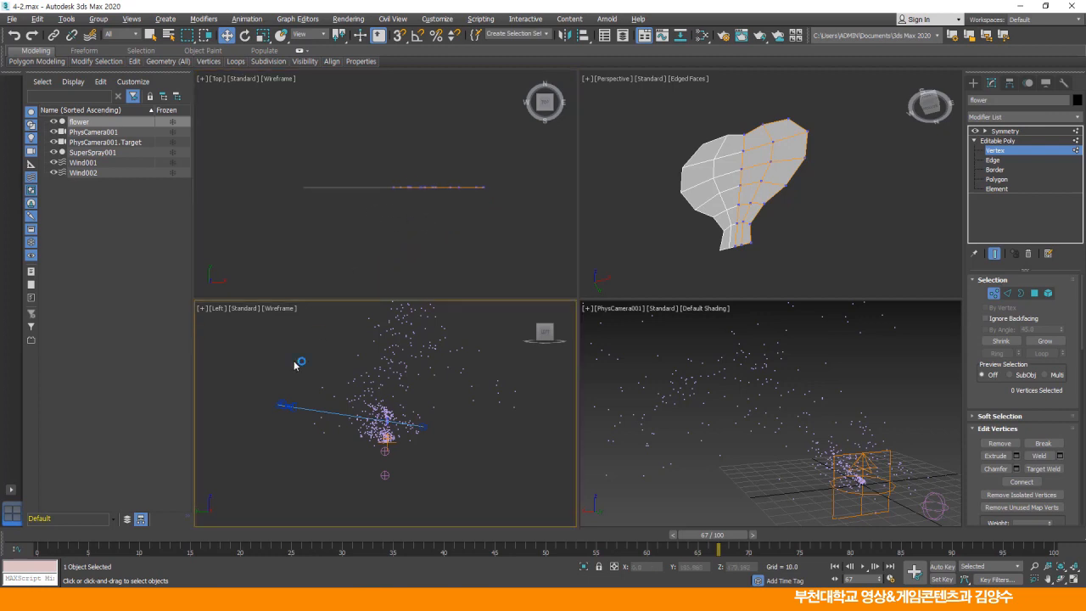
pyautogui.press('z')
pyautogui.scroll(-2, 437, 405)
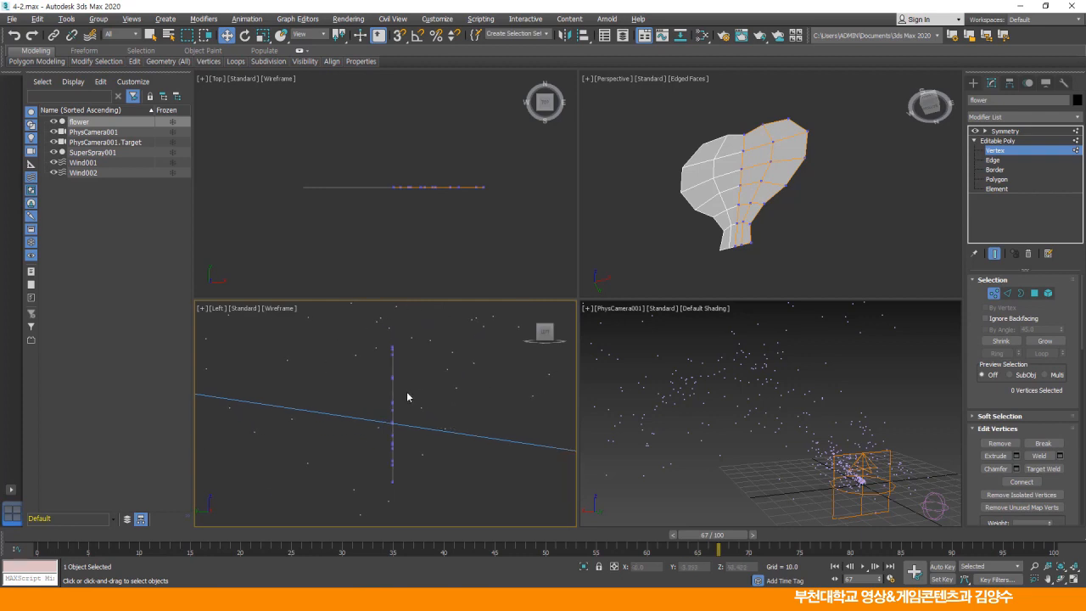
pyautogui.scroll(2, 401, 389)
pyautogui.moveTo(399, 384); pyautogui.dragTo(401, 378, button='middle')
pyautogui.keyDown('alt'); pyautogui.moveTo(704, 191); pyautogui.dragTo(679, 220, button='middle'); pyautogui.keyUp('alt')
pyautogui.moveTo(522, 236); pyautogui.dragTo(519, 246, button='middle')
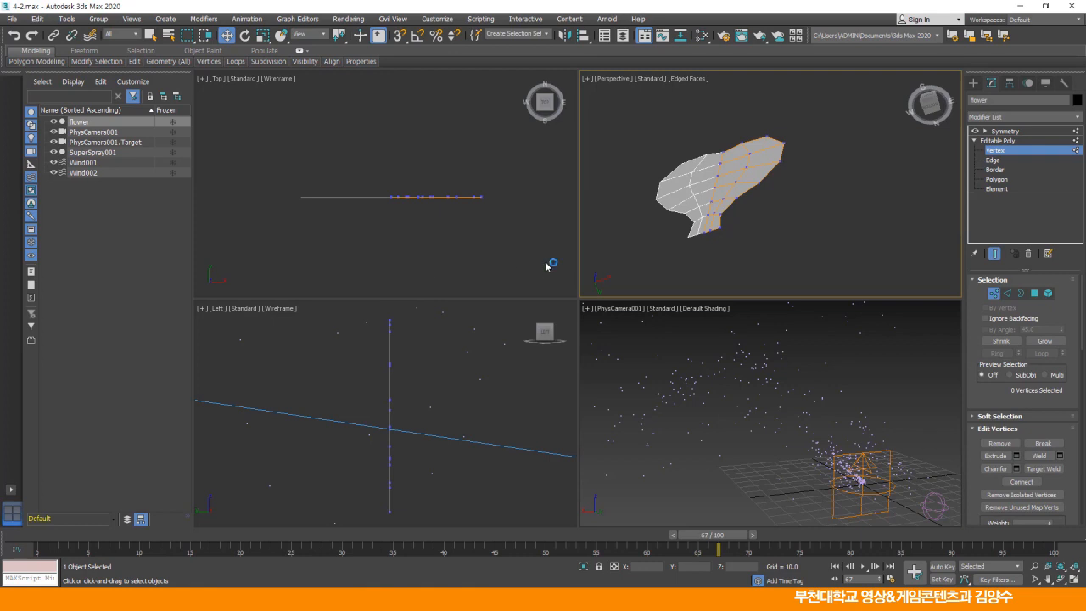
# Bend the petal's tip forward by moving its three top-row vertices about -0.77 along Y.
pyautogui.keyDown('alt'); pyautogui.moveTo(698, 238); pyautogui.dragTo(753, 217, button='middle'); pyautogui.keyUp('alt')
pyautogui.keyDown('alt'); pyautogui.moveTo(784, 123); pyautogui.dragTo(803, 100, button='middle'); pyautogui.keyUp('alt')
pyautogui.moveTo(802, 100); pyautogui.dragTo(746, 140)
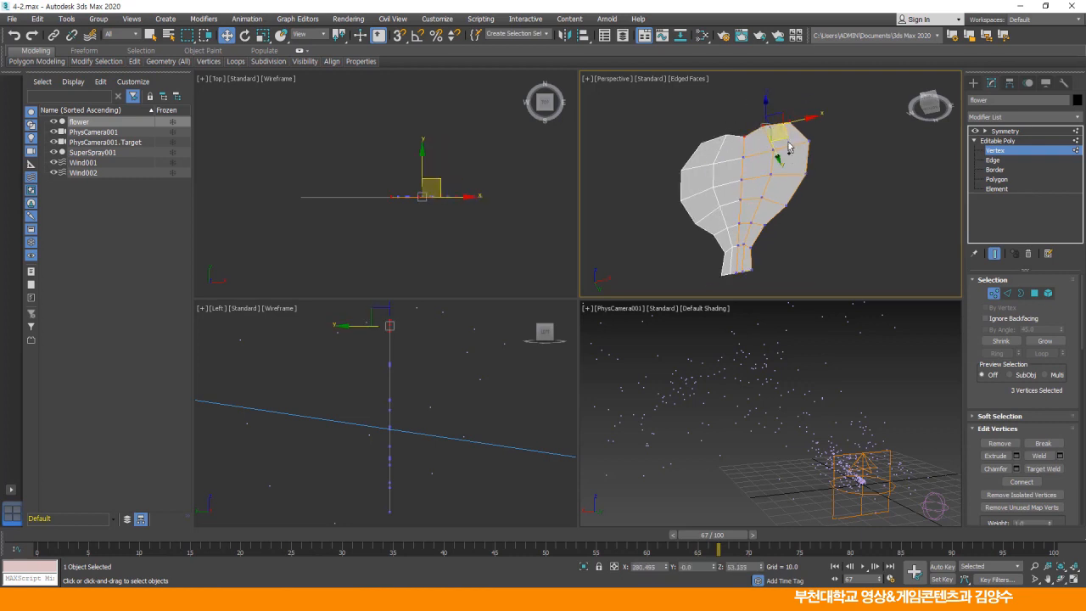
pyautogui.middleClick(428, 223)
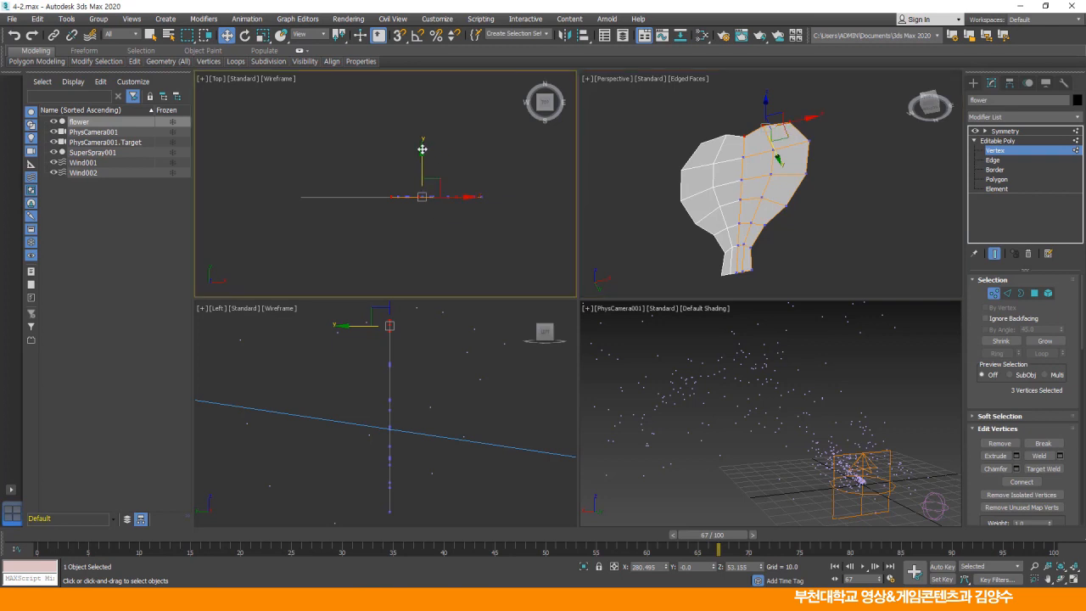
pyautogui.moveTo(422, 149); pyautogui.dragTo(421, 161)
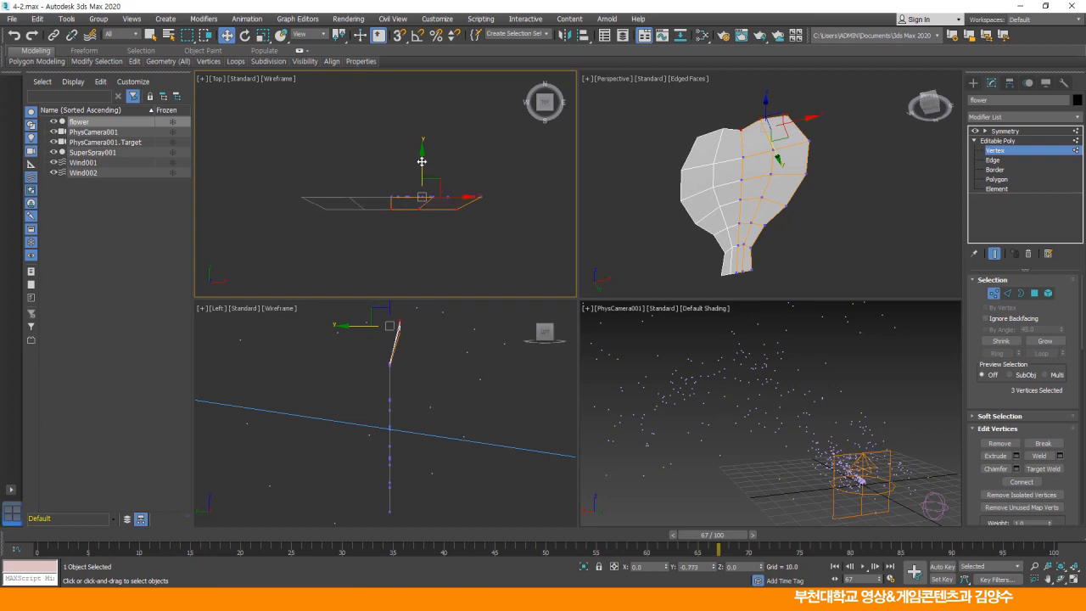
# Push the three vertices of the petal's second row backward about 0.6 along Y.
pyautogui.moveTo(740, 235); pyautogui.dragTo(731, 200, button='middle')
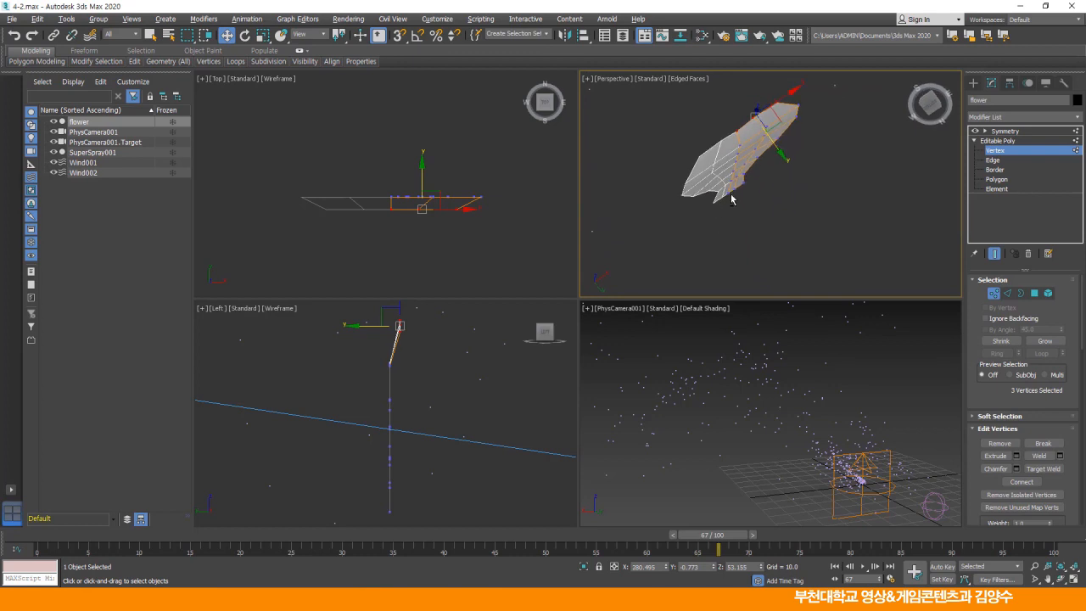
pyautogui.keyDown('alt'); pyautogui.moveTo(731, 199); pyautogui.dragTo(755, 219, button='middle'); pyautogui.keyUp('alt')
pyautogui.scroll(2, 755, 204)
pyautogui.click(729, 154)
pyautogui.keyDown('ctrl'); pyautogui.click(770, 142); pyautogui.keyUp('ctrl')
pyautogui.keyDown('ctrl'); pyautogui.click(782, 169); pyautogui.keyUp('ctrl')
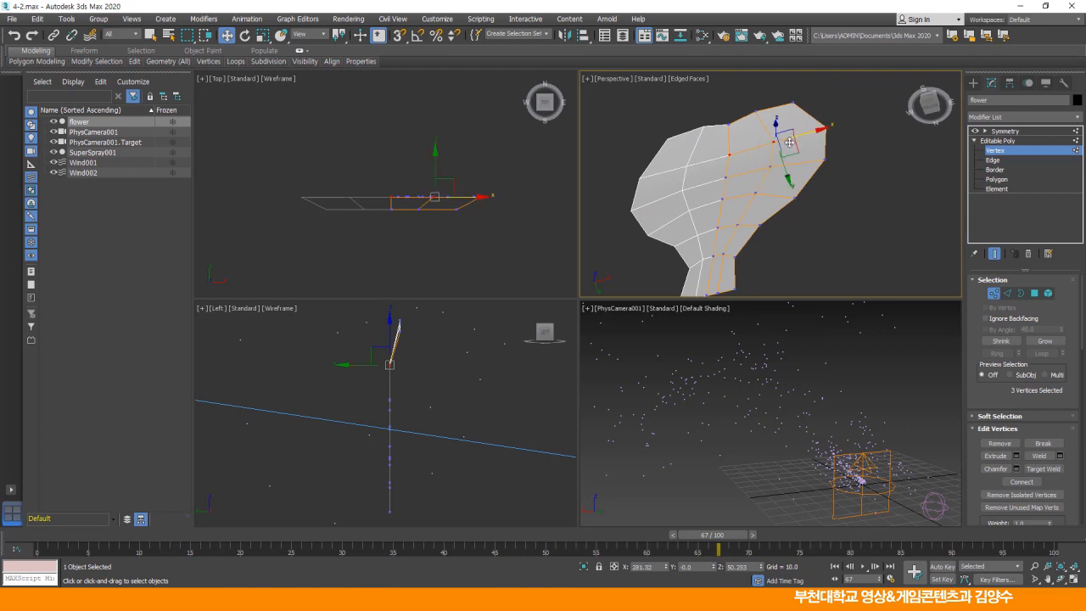
pyautogui.rightClick(479, 181)
pyautogui.moveTo(438, 157); pyautogui.dragTo(436, 149)
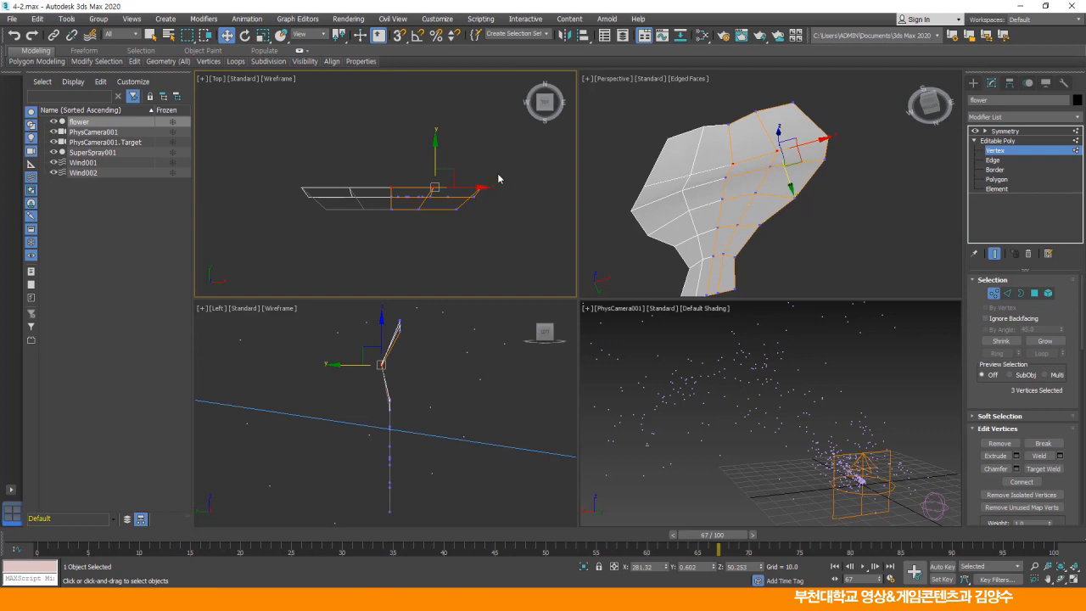
# Push the three vertices of the petal's third row backward about 0.72 along Y.
pyautogui.keyDown('alt'); pyautogui.moveTo(623, 199); pyautogui.dragTo(886, 242, button='middle'); pyautogui.keyUp('alt')
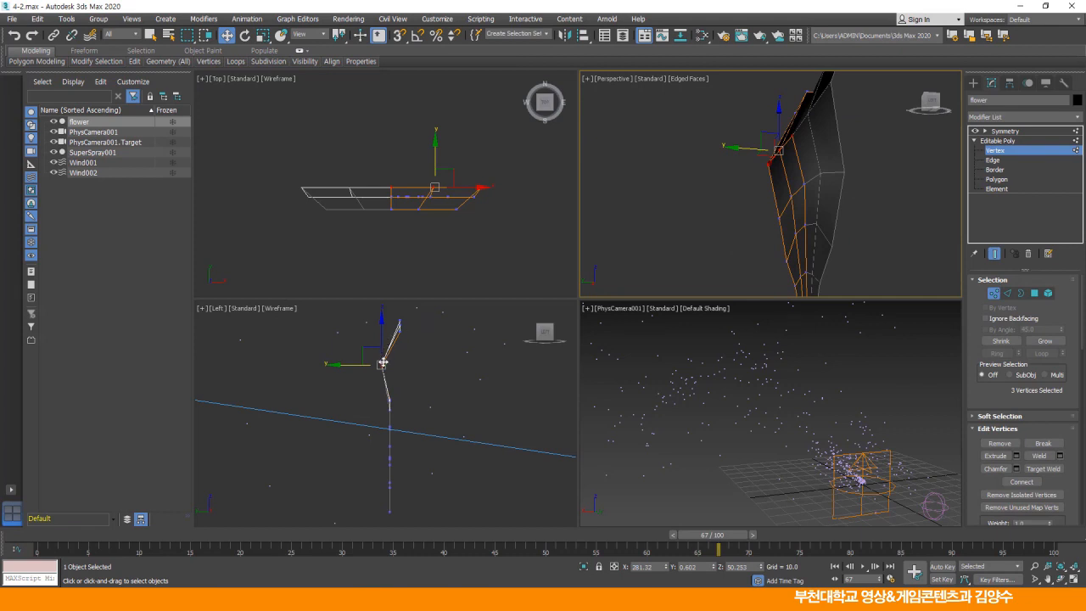
pyautogui.keyDown('alt'); pyautogui.moveTo(738, 229); pyautogui.dragTo(763, 216, button='middle'); pyautogui.keyUp('alt')
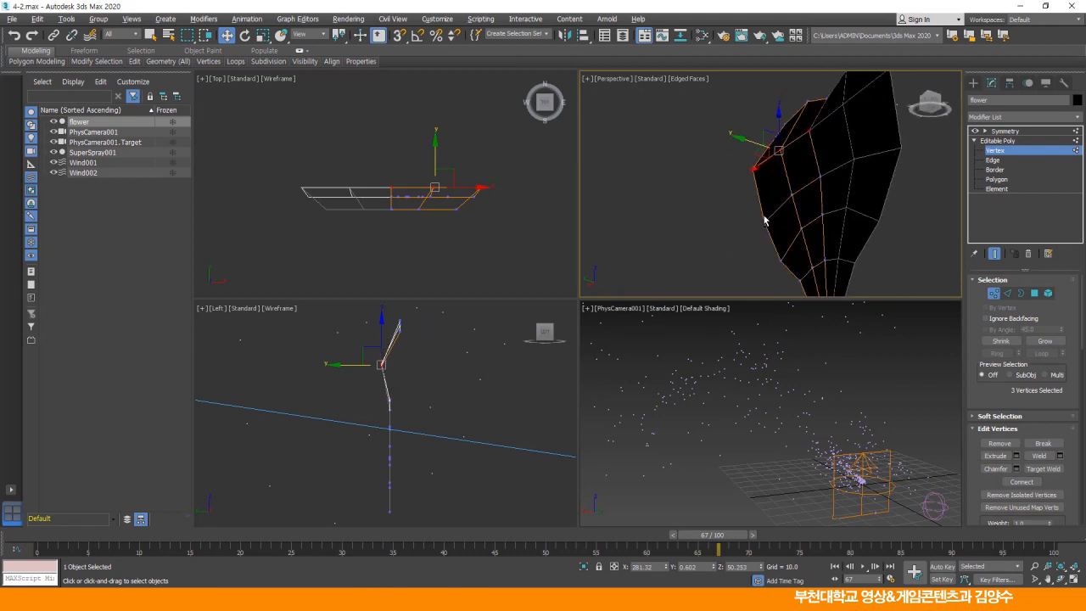
pyautogui.click(820, 178)
pyautogui.keyDown('ctrl'); pyautogui.click(792, 196); pyautogui.keyUp('ctrl')
pyautogui.keyDown('ctrl'); pyautogui.click(758, 225); pyautogui.keyUp('ctrl')
pyautogui.rightClick(448, 381)
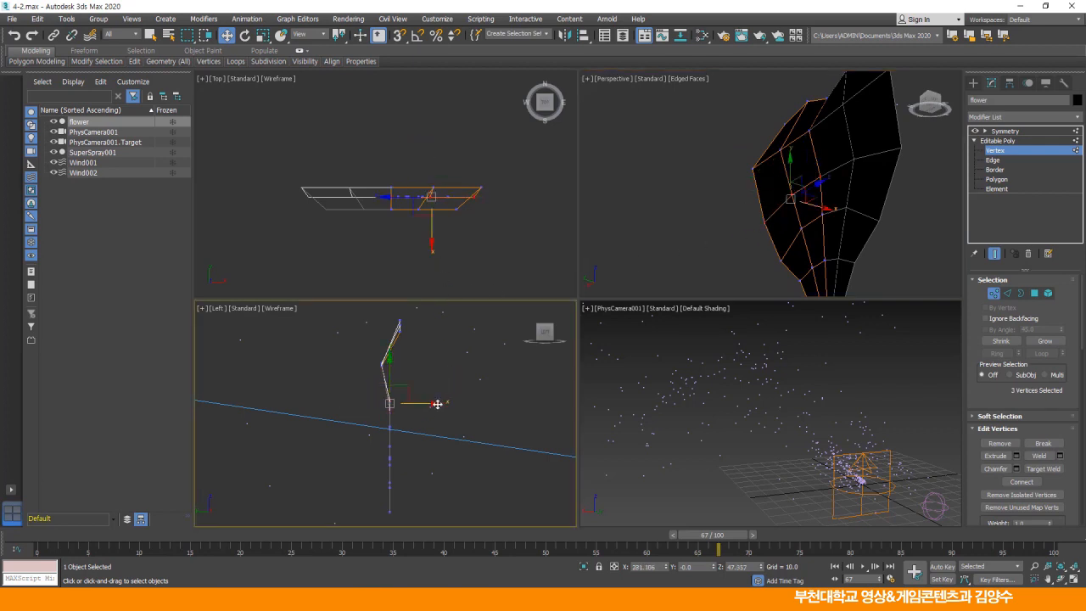
pyautogui.moveTo(436, 402); pyautogui.dragTo(427, 400)
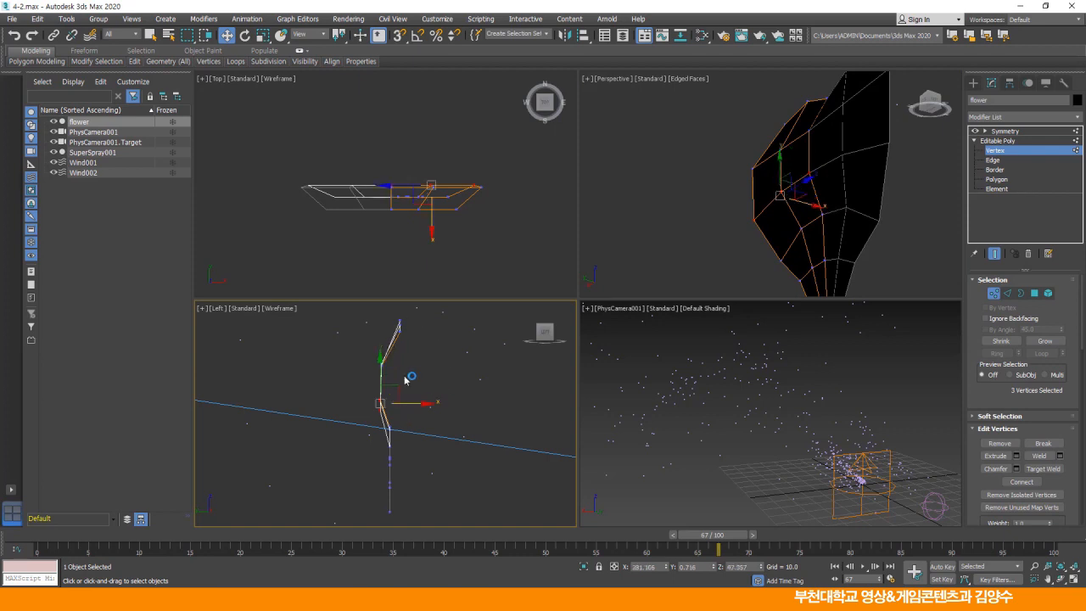
# Push the three vertices of the petal's fourth row backward about 0.38 along Y to continue the curve.
pyautogui.click(741, 259)
pyautogui.moveTo(766, 255); pyautogui.dragTo(747, 223, button='middle')
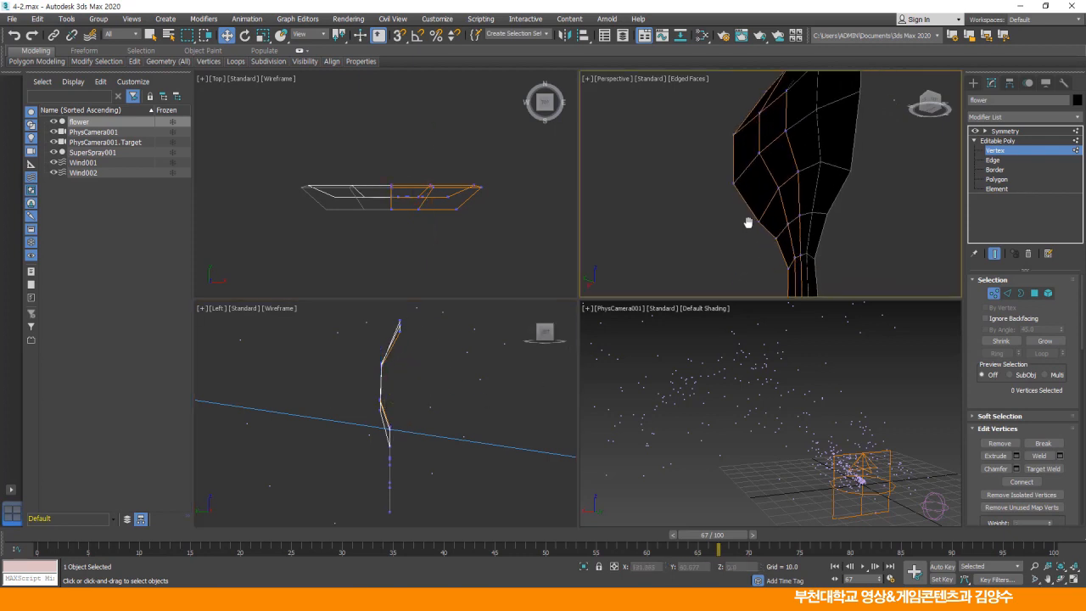
pyautogui.click(797, 182)
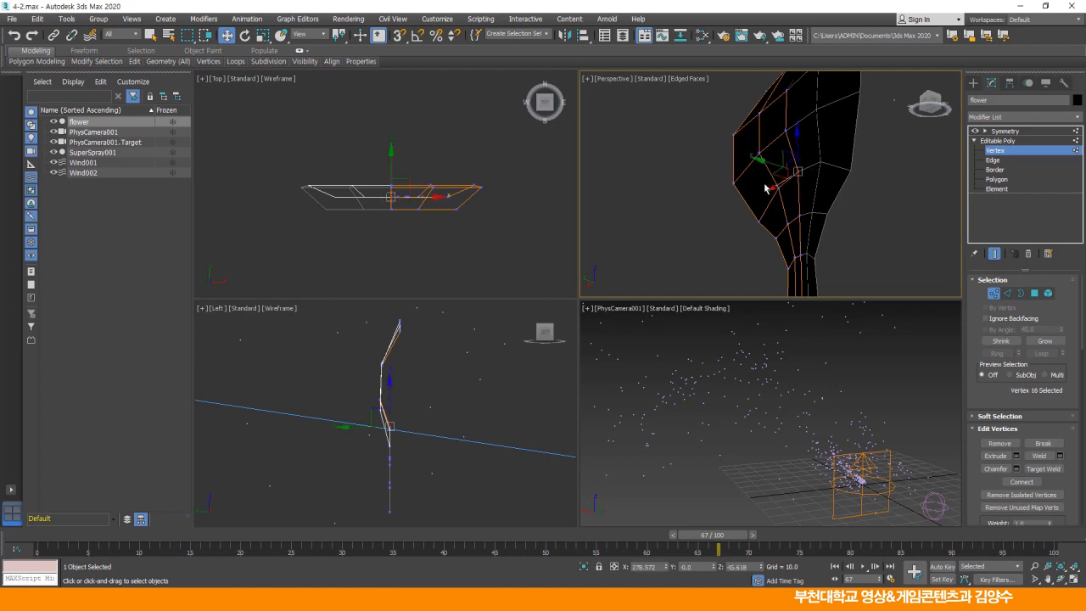
pyautogui.keyDown('ctrl'); pyautogui.moveTo(782, 196); pyautogui.dragTo(761, 227); pyautogui.keyUp('ctrl')
pyautogui.rightClick(481, 438)
pyautogui.moveTo(437, 434); pyautogui.dragTo(432, 433)
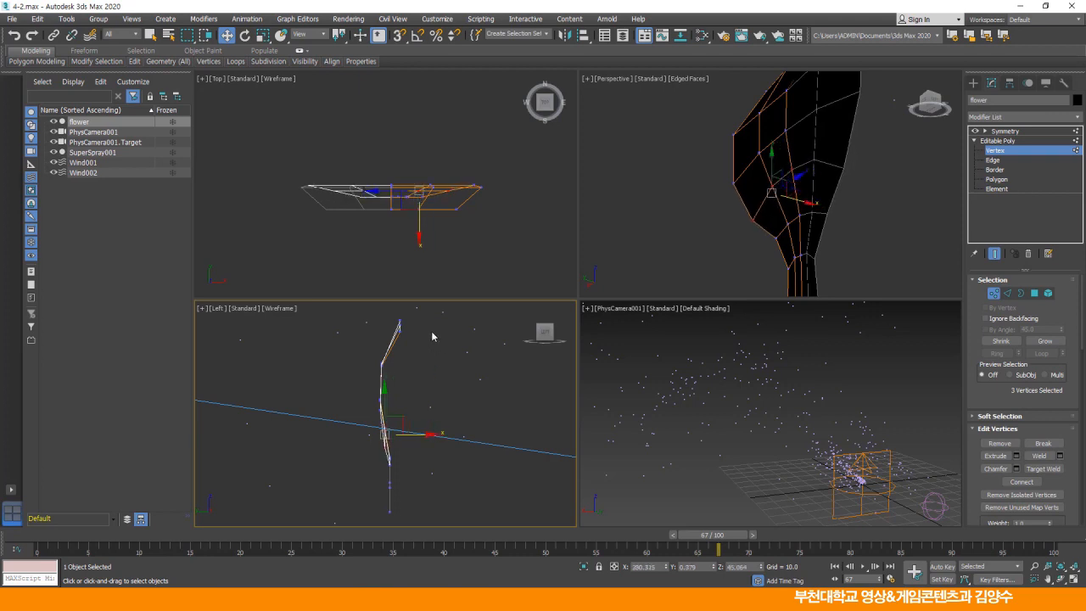
# Curve the petal's base by moving the three vertices at the top of the stem slightly forward along Y.
pyautogui.click(704, 261)
pyautogui.moveTo(705, 262)
pyautogui.mouseDown(button='middle')
pyautogui.moveTo(722, 235)
pyautogui.moveTo(709, 247)
pyautogui.mouseUp(button='middle')
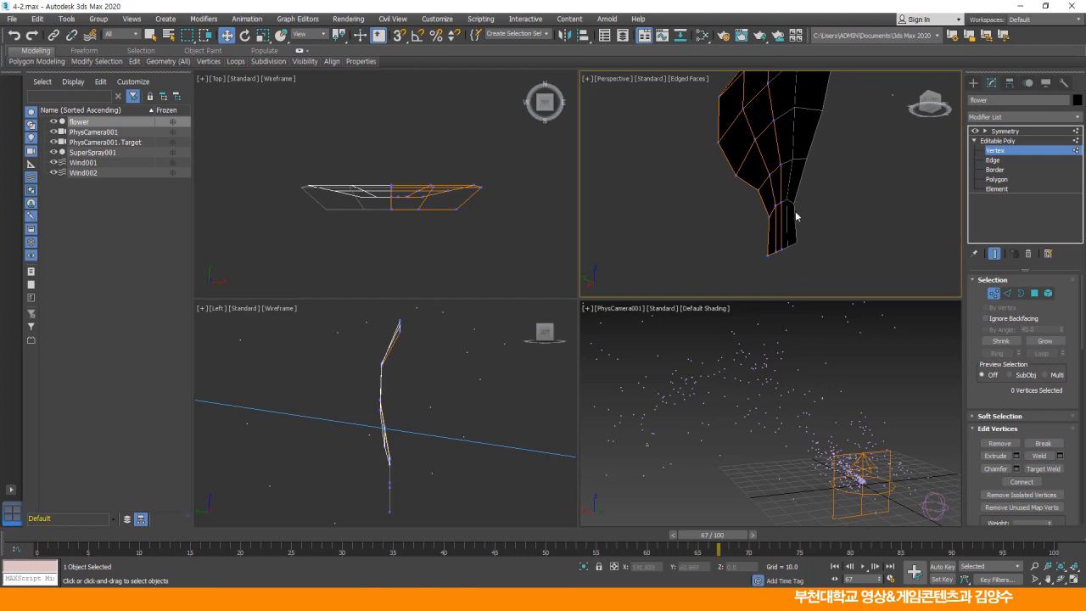
pyautogui.moveTo(793, 200); pyautogui.dragTo(755, 225)
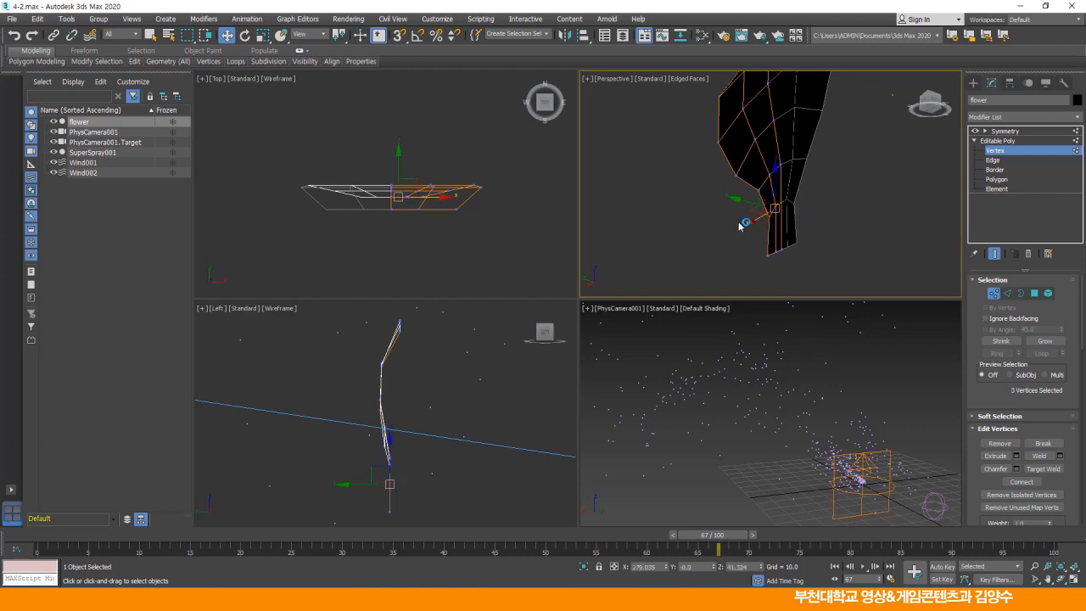
pyautogui.rightClick(478, 445)
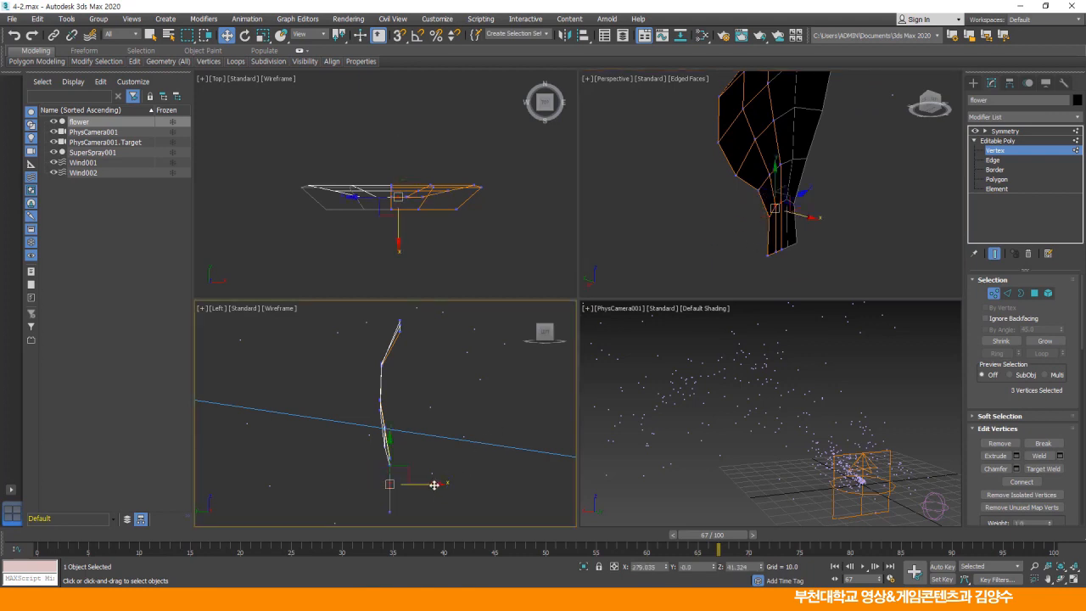
pyautogui.moveTo(435, 484); pyautogui.dragTo(438, 484)
pyautogui.click(430, 403)
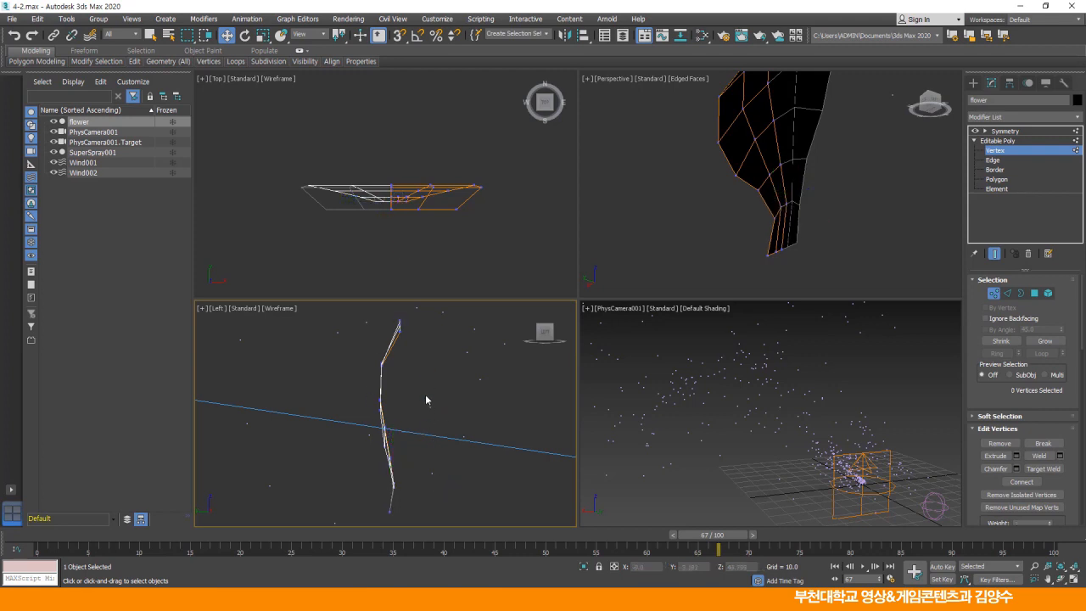
# Crease the petal along its middle by moving the five centre-line vertices above the stem backward to about Y 0.68.
pyautogui.keyDown('alt'); pyautogui.moveTo(734, 217); pyautogui.dragTo(690, 175, button='middle'); pyautogui.keyUp('alt')
pyautogui.scroll(3, 761, 203)
pyautogui.moveTo(751, 108); pyautogui.dragTo(769, 229)
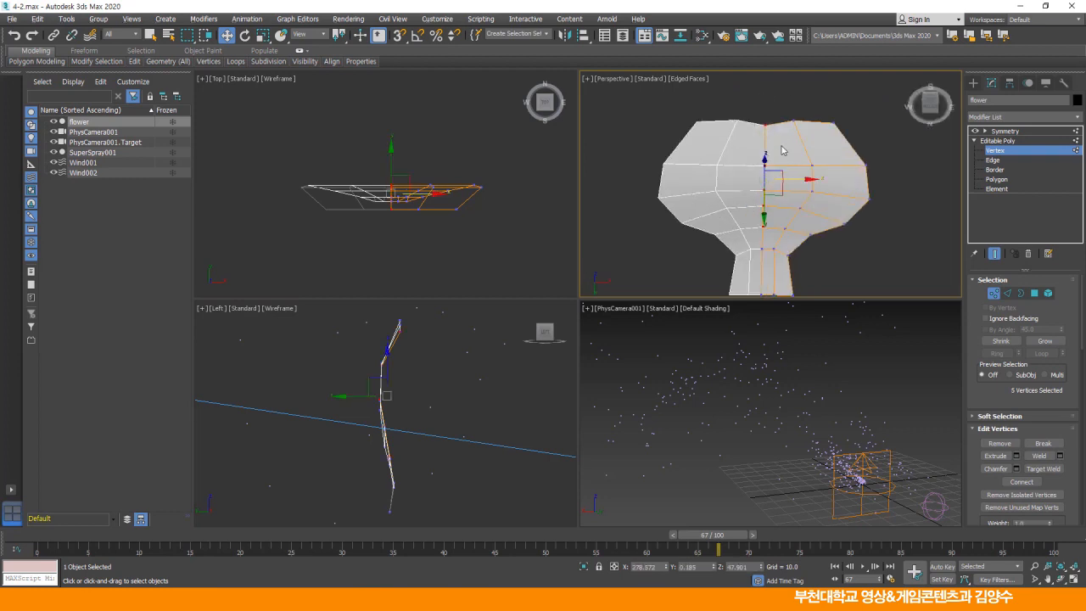
pyautogui.keyDown('alt'); pyautogui.moveTo(791, 229); pyautogui.dragTo(836, 208, button='middle'); pyautogui.keyUp('alt')
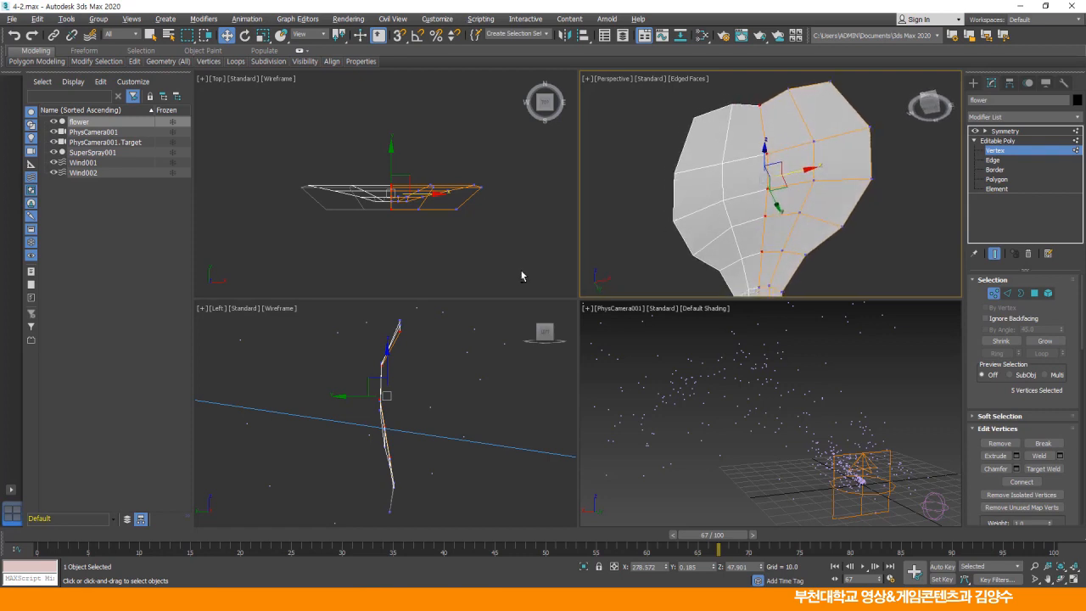
pyautogui.rightClick(428, 251)
pyautogui.moveTo(391, 145); pyautogui.dragTo(391, 143)
pyautogui.scroll(3, 419, 199)
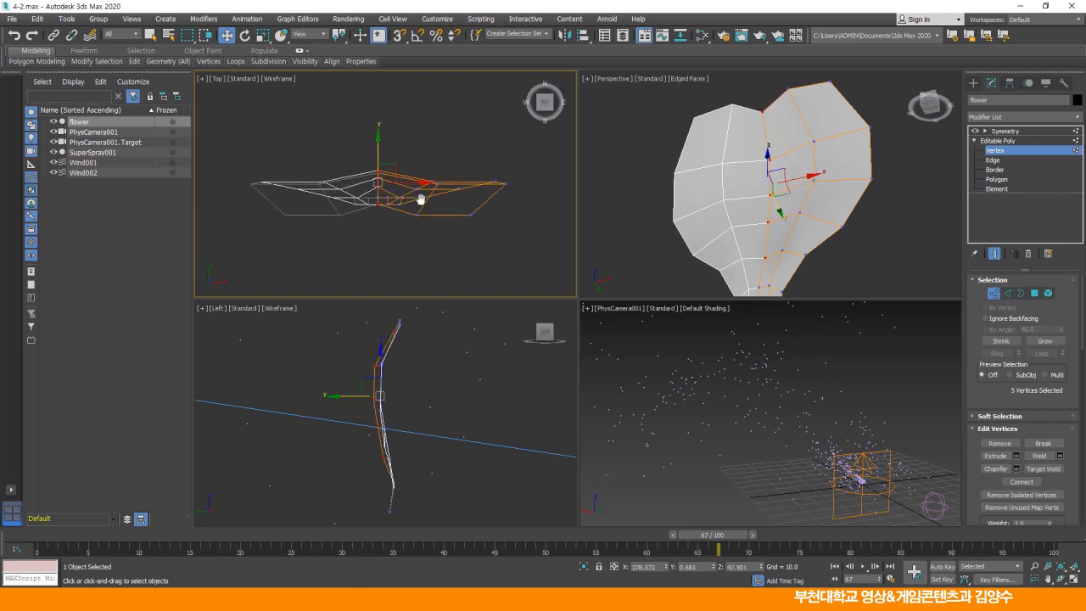
# Round the petal's cross-section by moving the five vertices in the column beside the centre line backward to about Y 0.61.
pyautogui.keyDown('alt'); pyautogui.moveTo(686, 186); pyautogui.dragTo(706, 198, button='middle'); pyautogui.keyUp('alt')
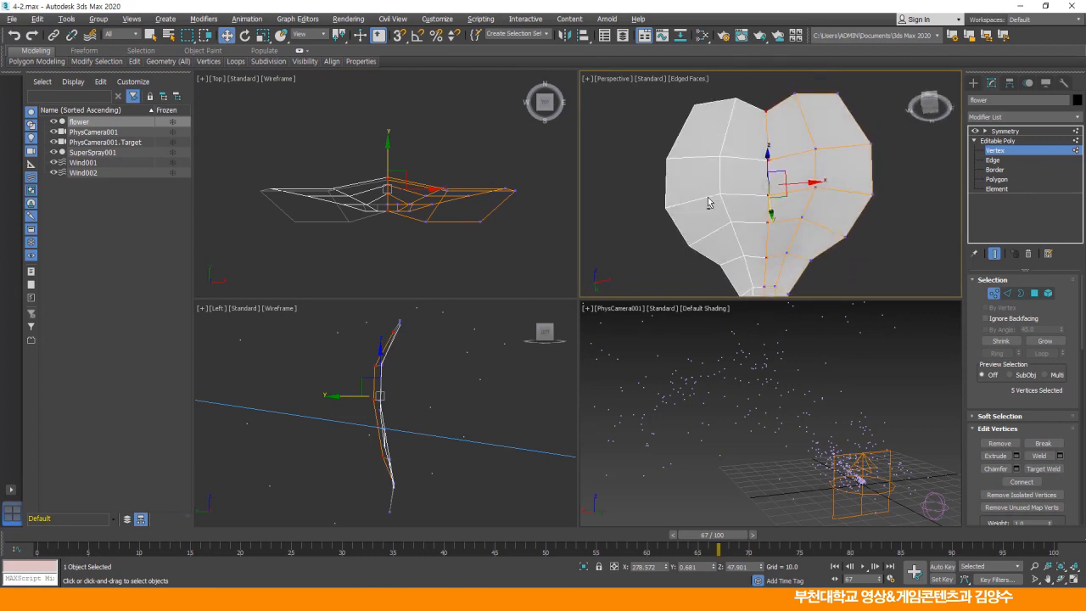
pyautogui.click(816, 148)
pyautogui.keyDown('ctrl'); pyautogui.click(802, 94); pyautogui.keyUp('ctrl')
pyautogui.keyDown('ctrl'); pyautogui.click(815, 187); pyautogui.keyUp('ctrl')
pyautogui.keyDown('ctrl'); pyautogui.click(802, 218); pyautogui.keyUp('ctrl')
pyautogui.keyDown('ctrl'); pyautogui.click(788, 252); pyautogui.keyUp('ctrl')
pyautogui.rightClick(534, 234)
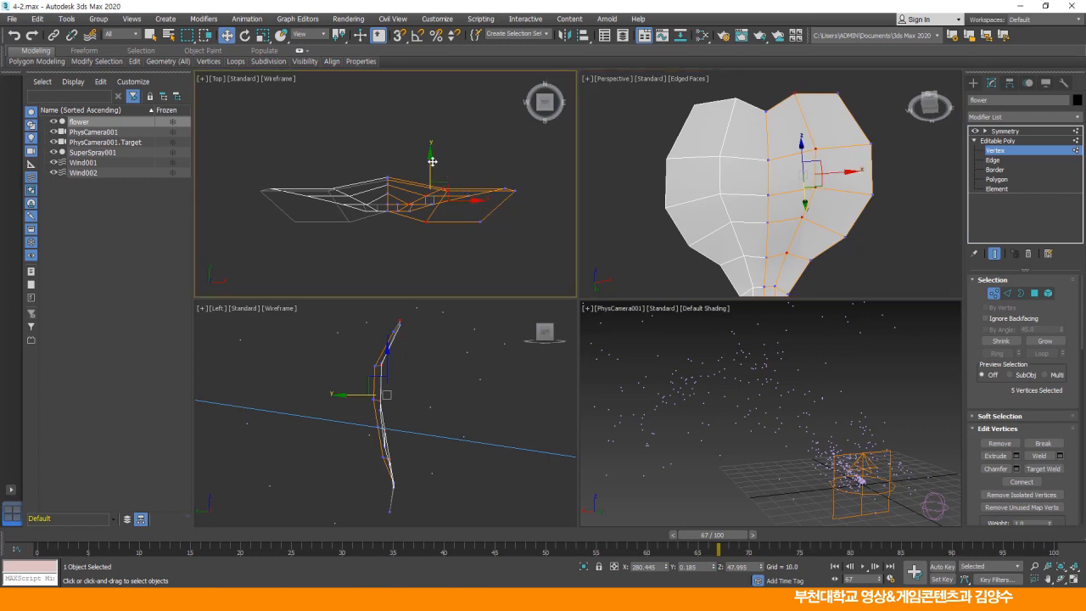
pyautogui.moveTo(431, 158); pyautogui.dragTo(431, 148)
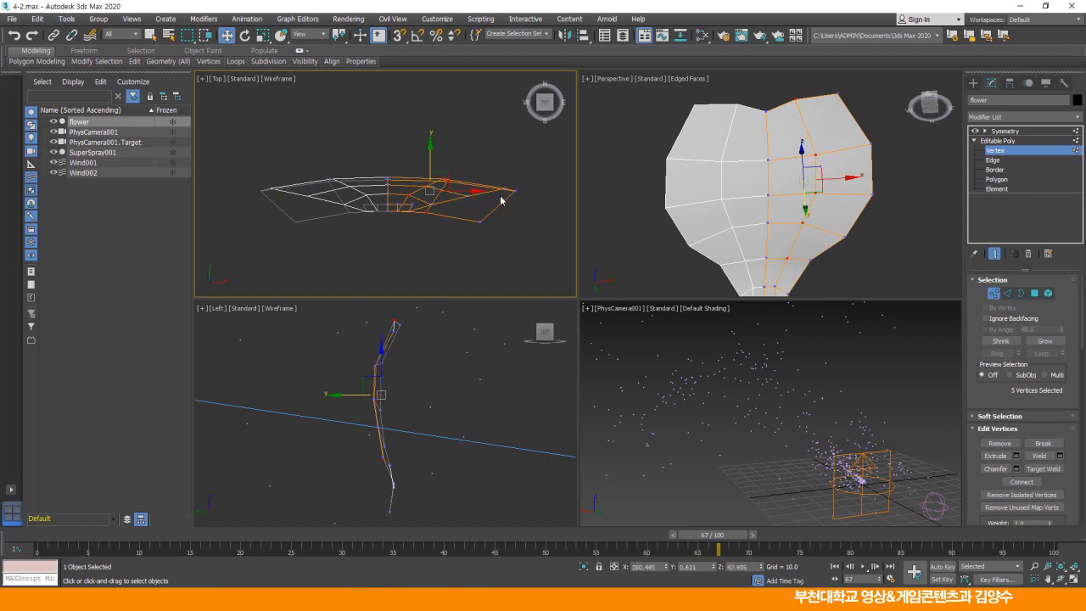
pyautogui.click(746, 200)
pyautogui.moveTo(747, 200)
pyautogui.keyDown('alt'); pyautogui.mouseDown(button='middle')
pyautogui.moveTo(729, 162)
pyautogui.moveTo(621, 194)
pyautogui.moveTo(594, 246)
pyautogui.moveTo(709, 184)
pyautogui.moveTo(831, 205)
pyautogui.moveTo(780, 205)
pyautogui.moveTo(792, 259)
pyautogui.moveTo(781, 315)
pyautogui.moveTo(751, 181)
pyautogui.moveTo(615, 162)
pyautogui.moveTo(747, 186)
pyautogui.moveTo(772, 204)
pyautogui.moveTo(725, 195)
pyautogui.mouseUp(button='middle'); pyautogui.keyUp('alt')
# Leave vertex editing and add an Unwrap UVW modifier above the petal's Symmetry modifier.
pyautogui.click(1003, 140)
pyautogui.click(1007, 132)
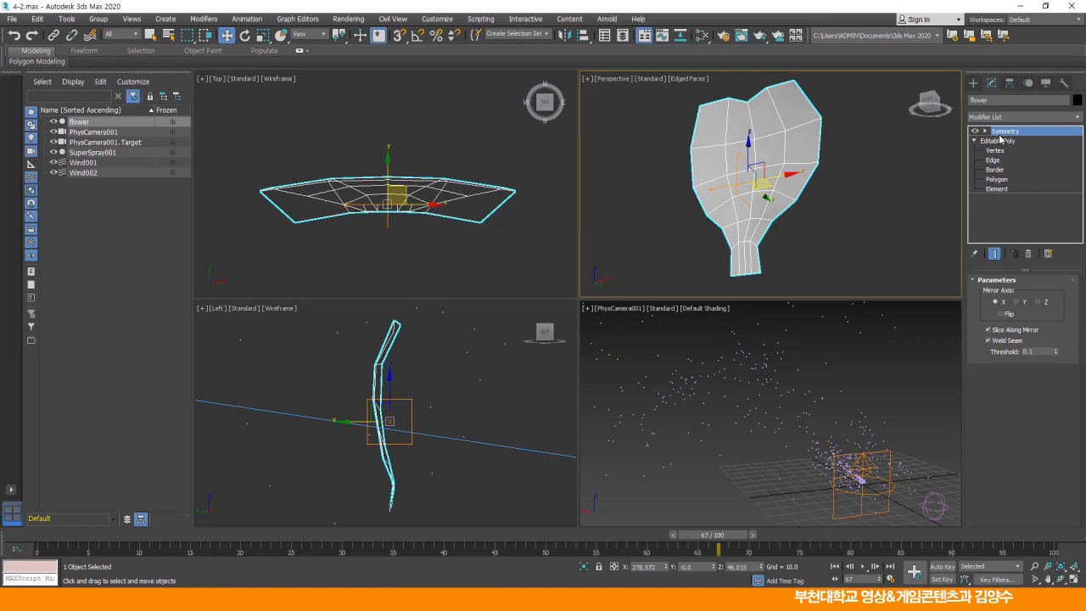
pyautogui.click(1077, 121)
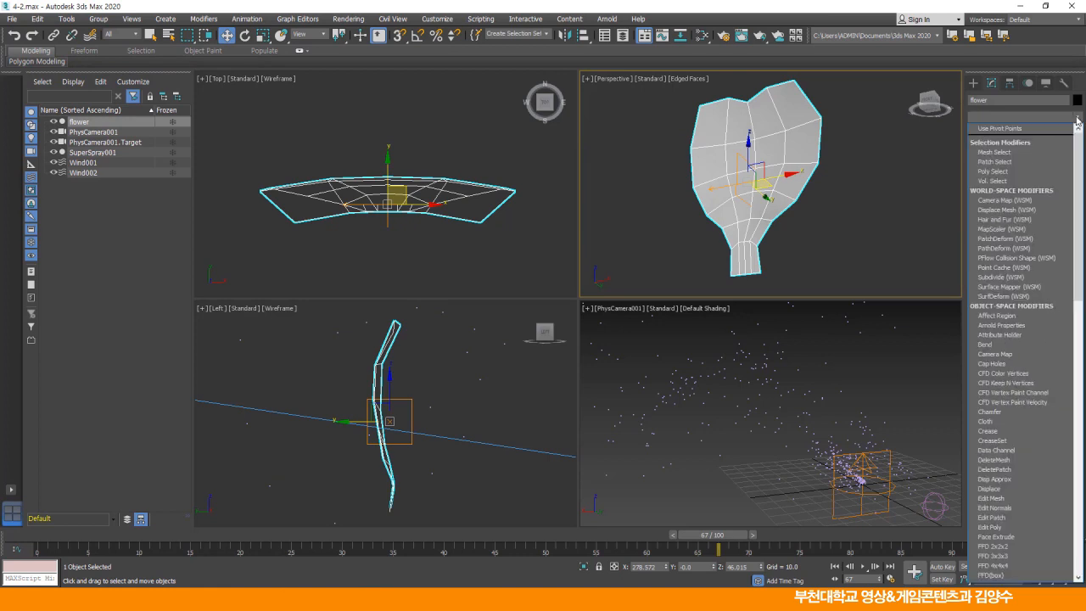
pyautogui.scroll(-10, 1078, 251)
pyautogui.scroll(-15, 1078, 251)
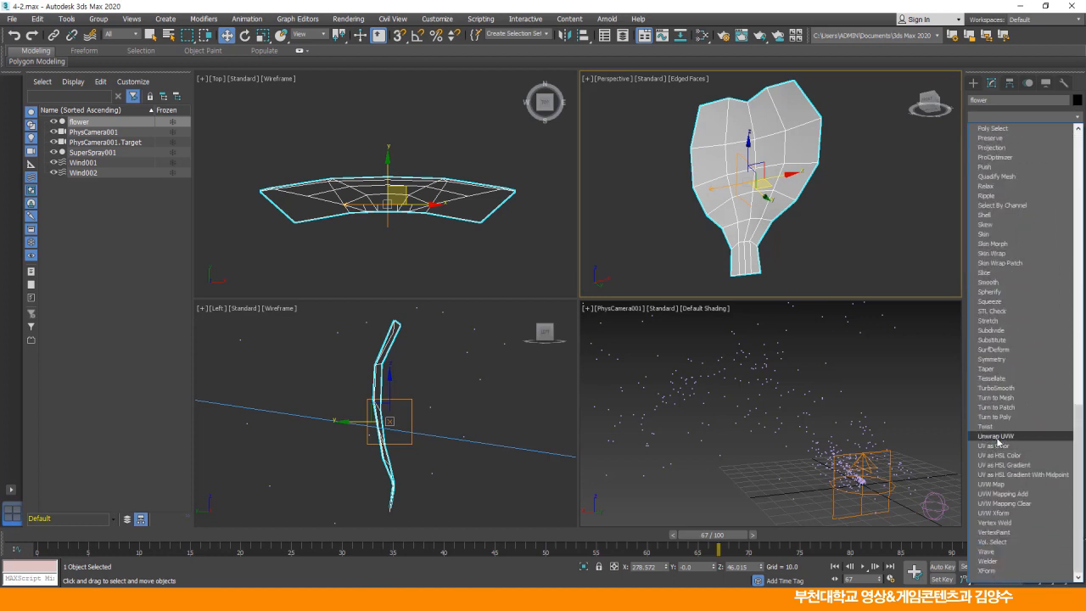
pyautogui.click(997, 436)
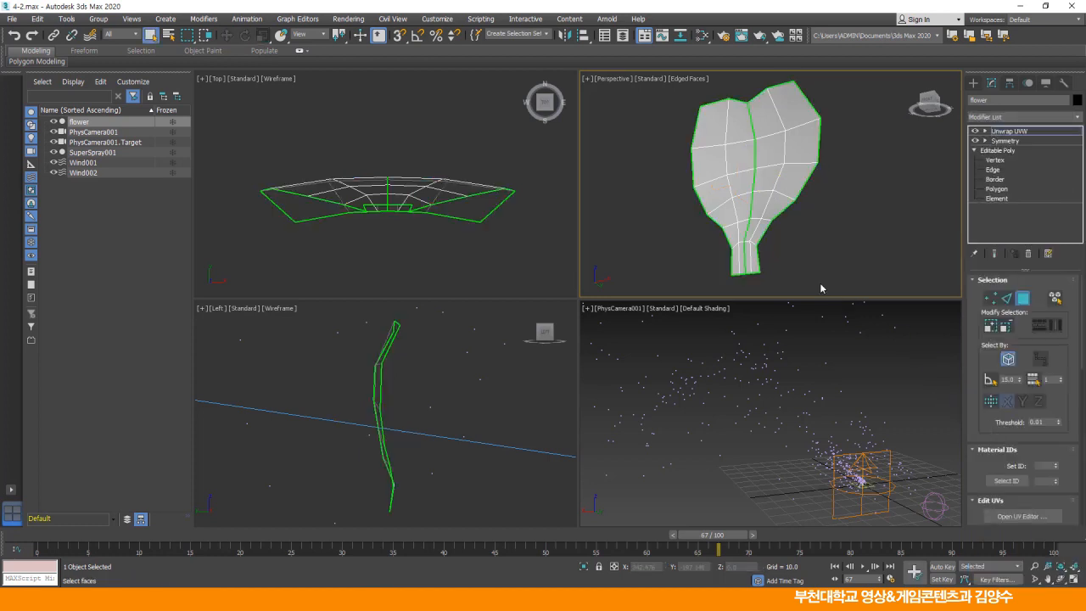
# Expand the Unwrap UVW sub-object levels, widen the command area to show all settings, and turn off the Map Seams display.
pyautogui.click(985, 131)
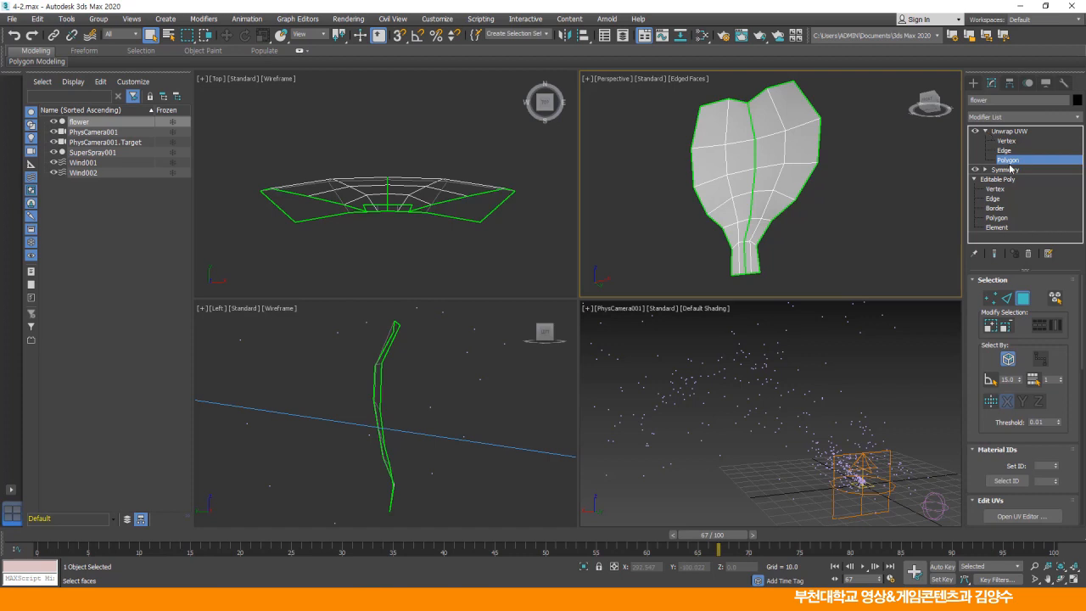
pyautogui.moveTo(963, 268); pyautogui.dragTo(824, 268)
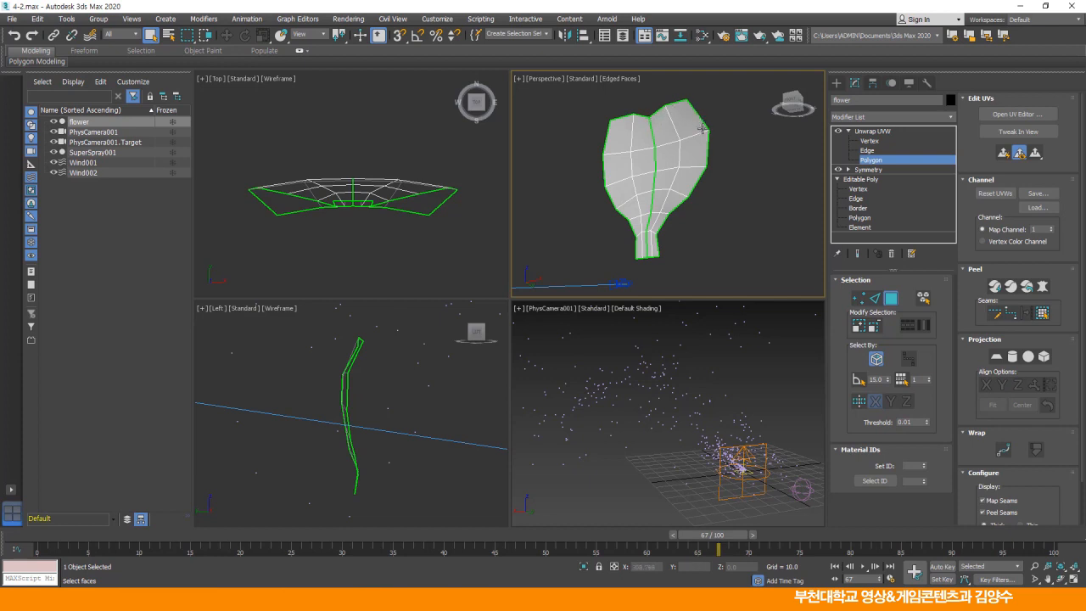
pyautogui.scroll(-2, 963, 390)
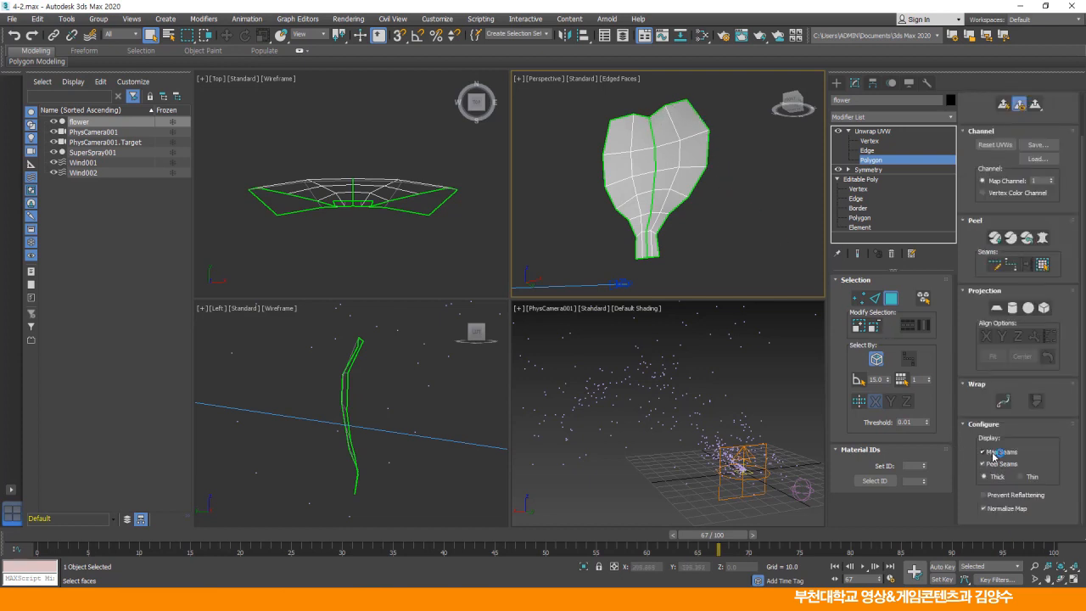
pyautogui.click(982, 452)
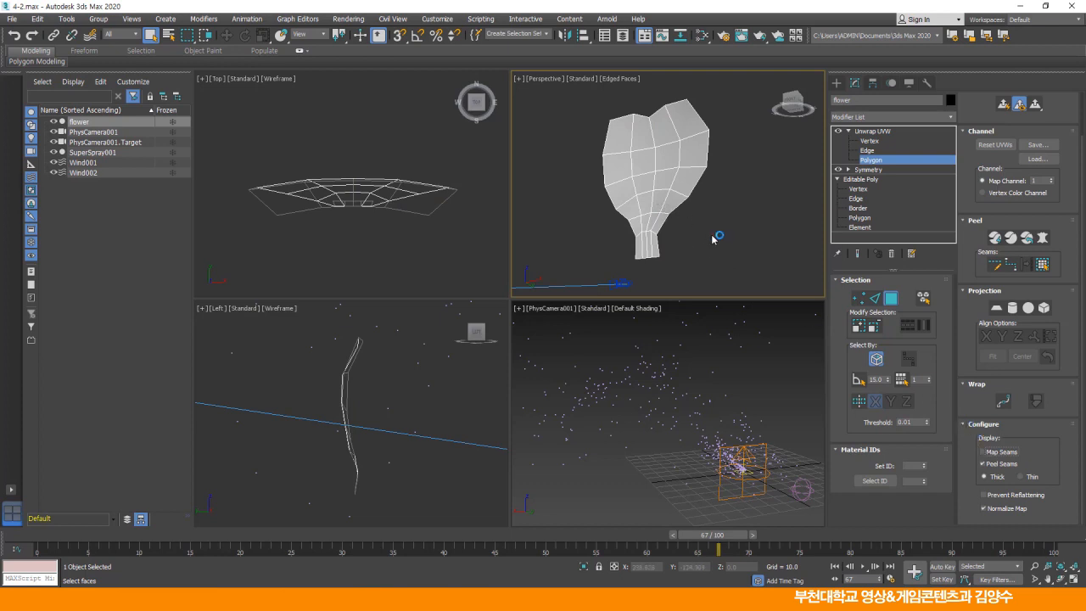
# Select all of the petal's polygons in Unwrap UVW using element selection.
pyautogui.keyDown('alt'); pyautogui.moveTo(684, 219); pyautogui.dragTo(709, 229, button='middle'); pyautogui.keyUp('alt')
pyautogui.scroll(2, 709, 229)
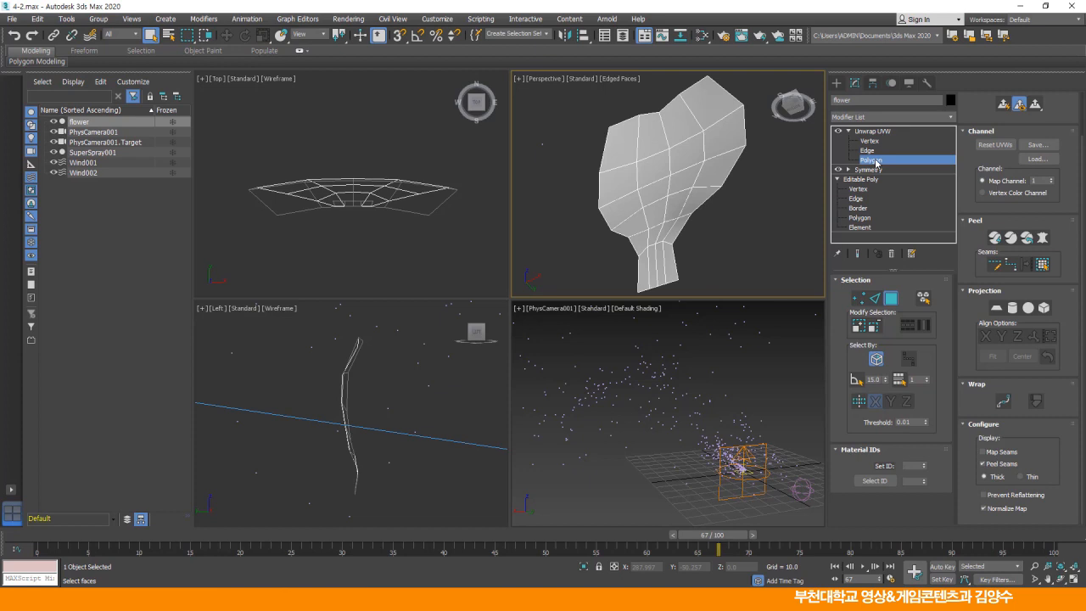
pyautogui.click(653, 126)
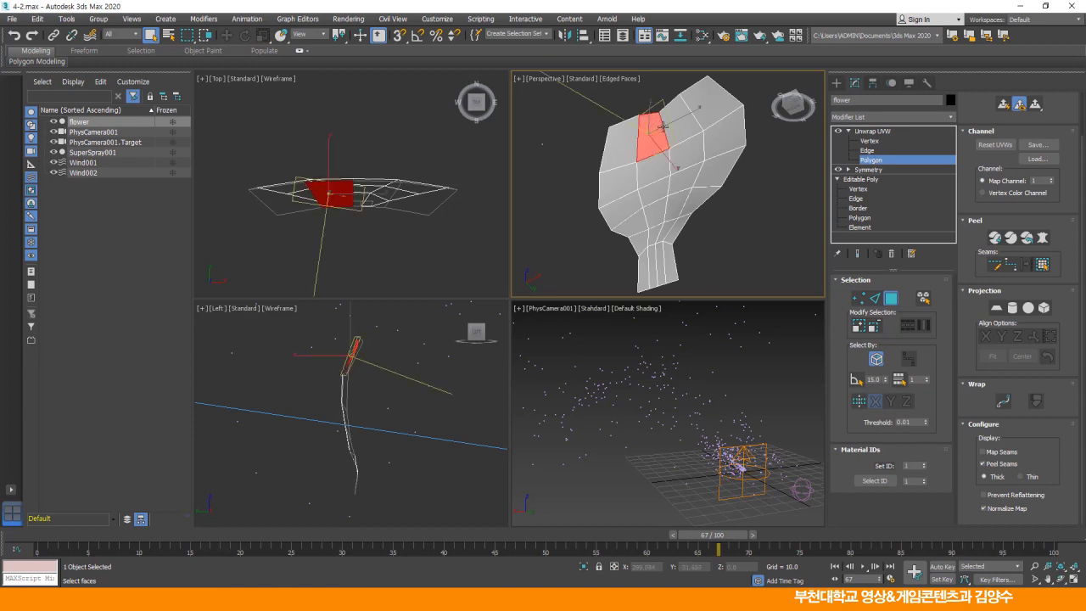
pyautogui.click(922, 297)
pyautogui.click(687, 153)
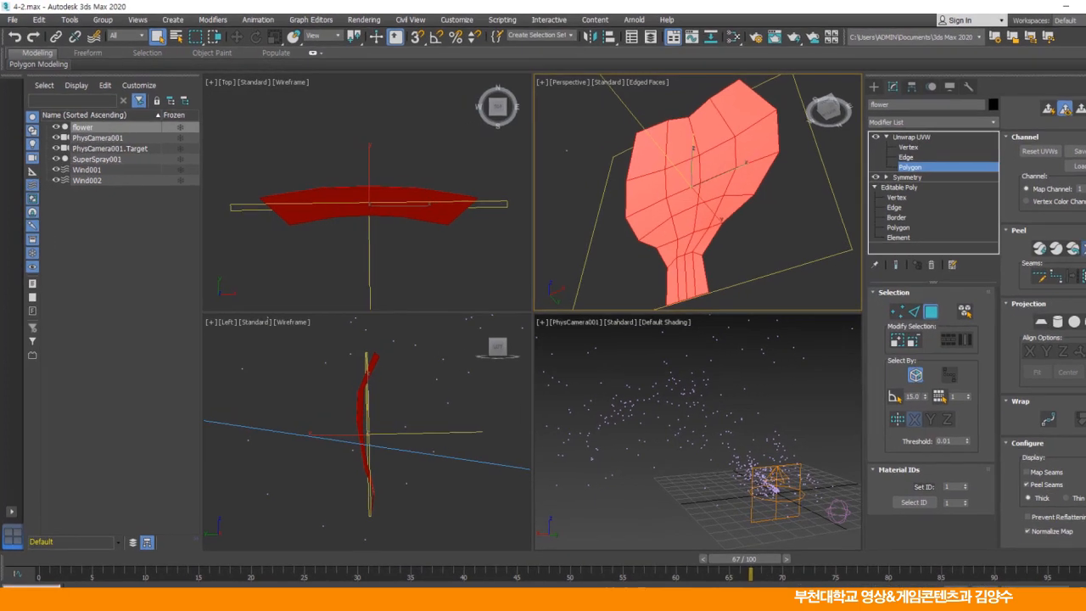
# Pelt-map the petal's faces with the stretcher circle scaled up around them, and commit the result.
pyautogui.click(1043, 238)
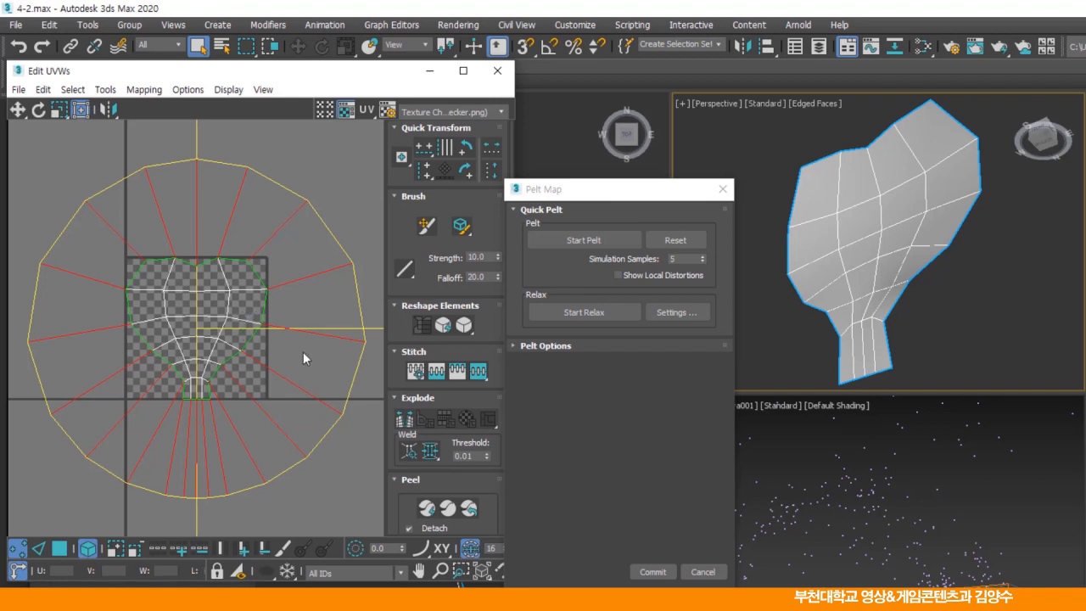
pyautogui.click(513, 346)
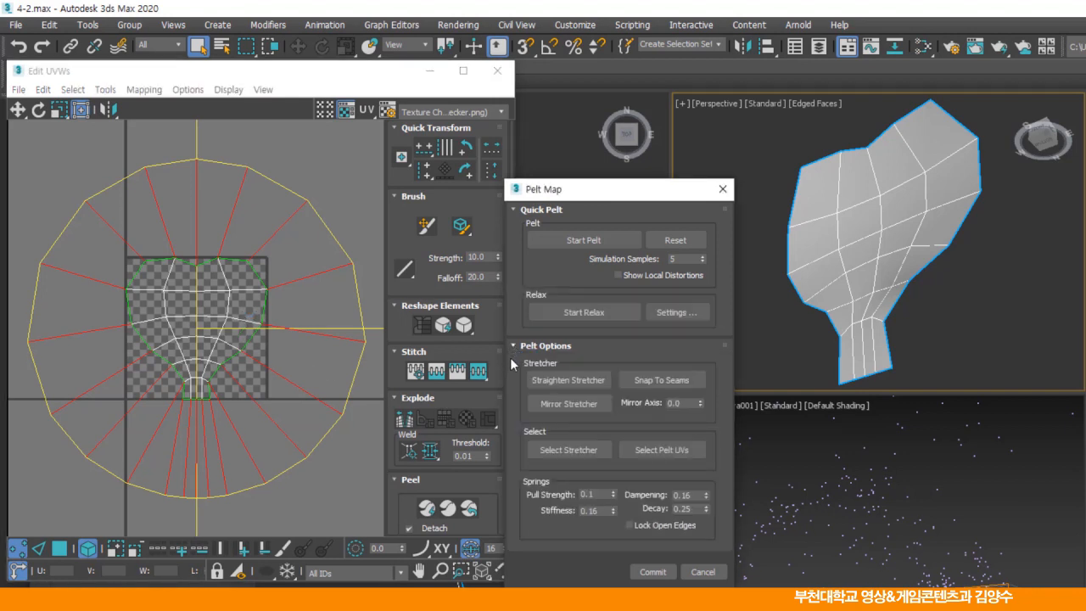
pyautogui.click(566, 451)
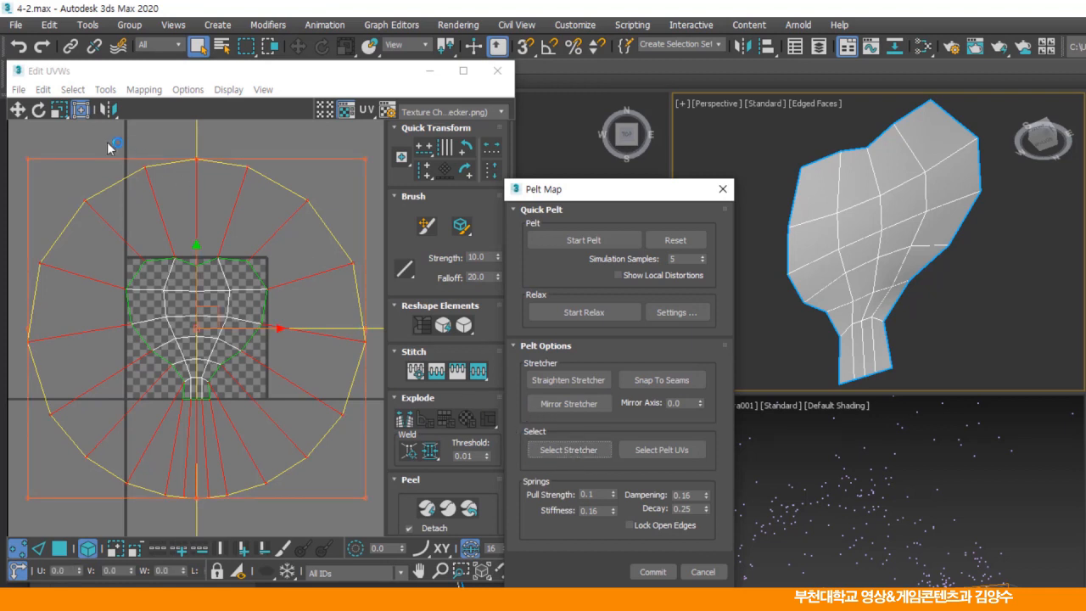
pyautogui.click(59, 112)
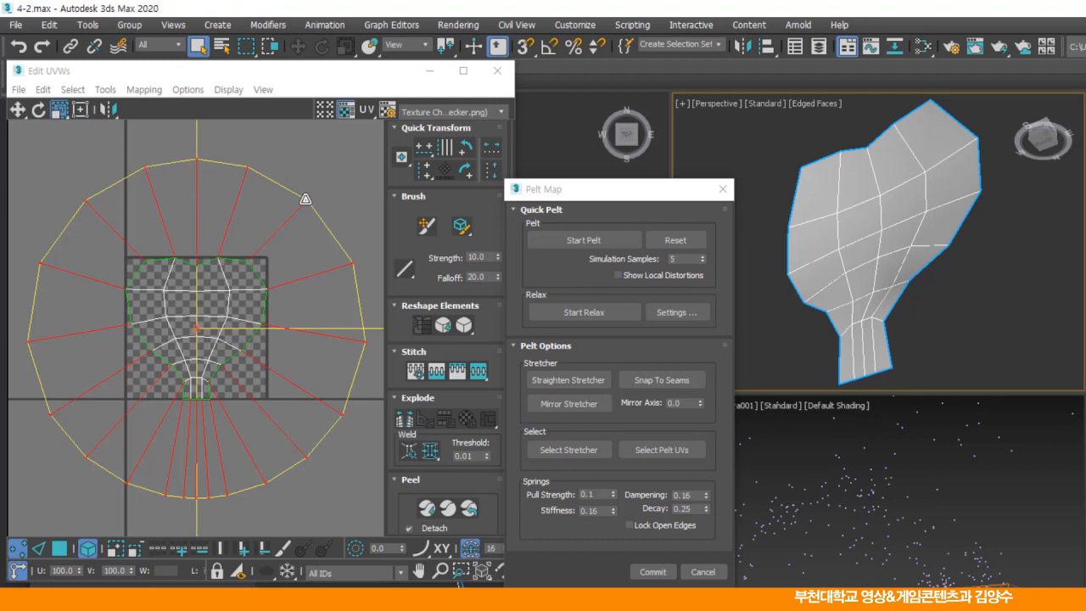
pyautogui.moveTo(215, 214); pyautogui.dragTo(215, 242, button='middle')
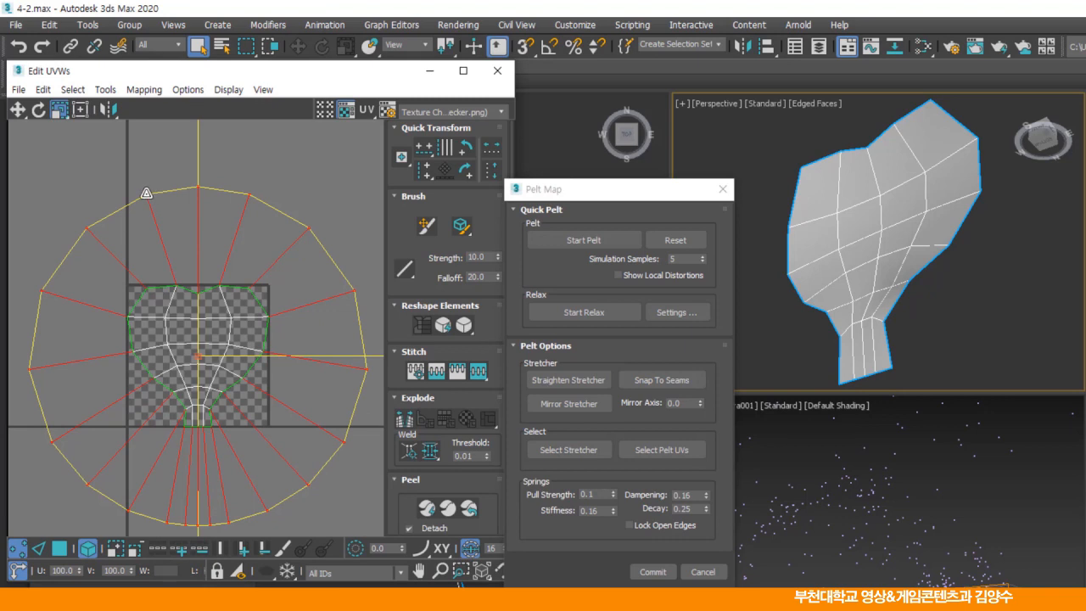
pyautogui.moveTo(145, 194); pyautogui.dragTo(124, 122)
pyautogui.moveTo(206, 214); pyautogui.dragTo(205, 211, button='middle')
pyautogui.scroll(-4, 206, 212)
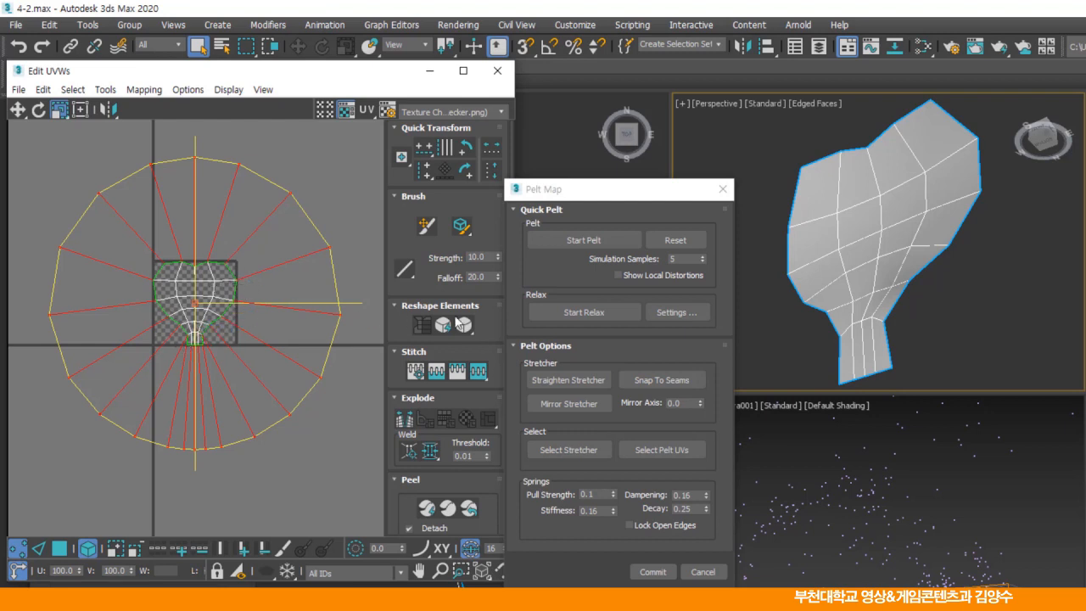
pyautogui.click(590, 246)
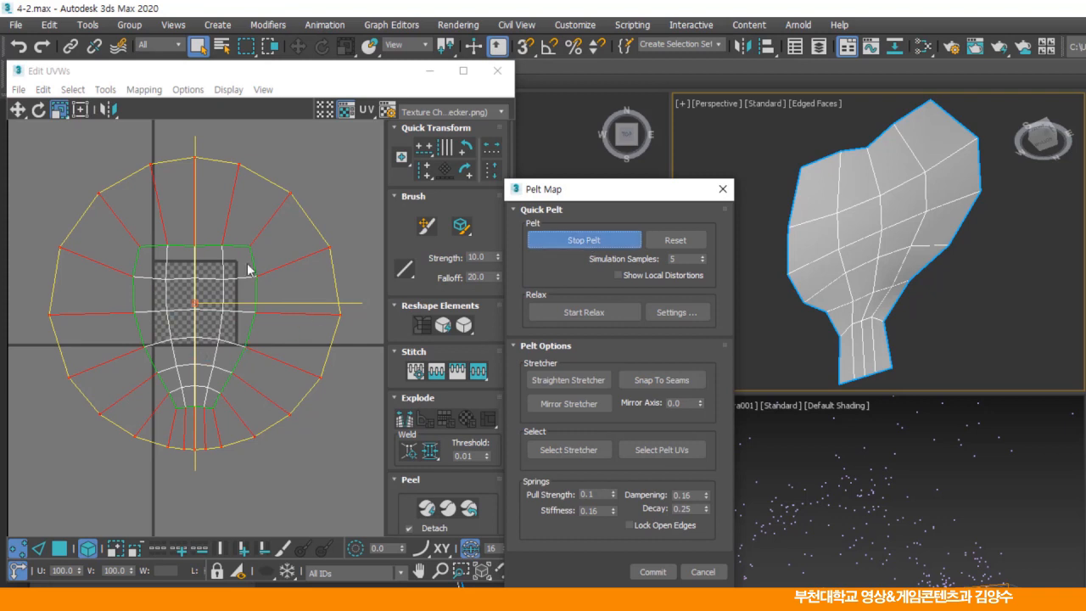
pyautogui.click(654, 573)
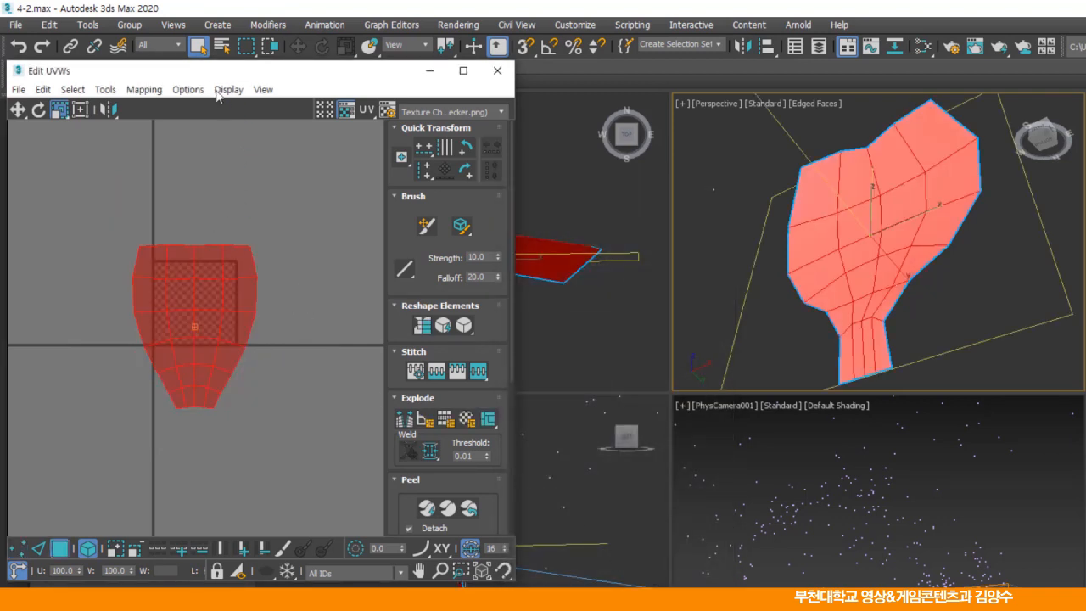
# Relax the pelted UVs by polygon angles with 100 iterations, amount 0.1 and stretch 0.0.
pyautogui.moveTo(208, 73); pyautogui.dragTo(424, 117)
pyautogui.click(326, 134)
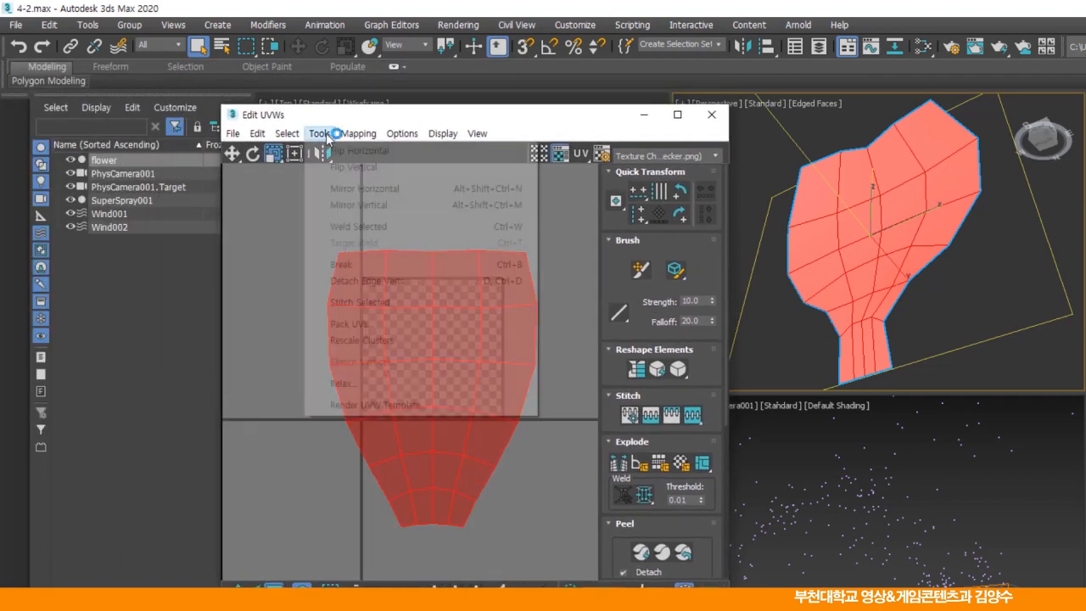
pyautogui.click(348, 384)
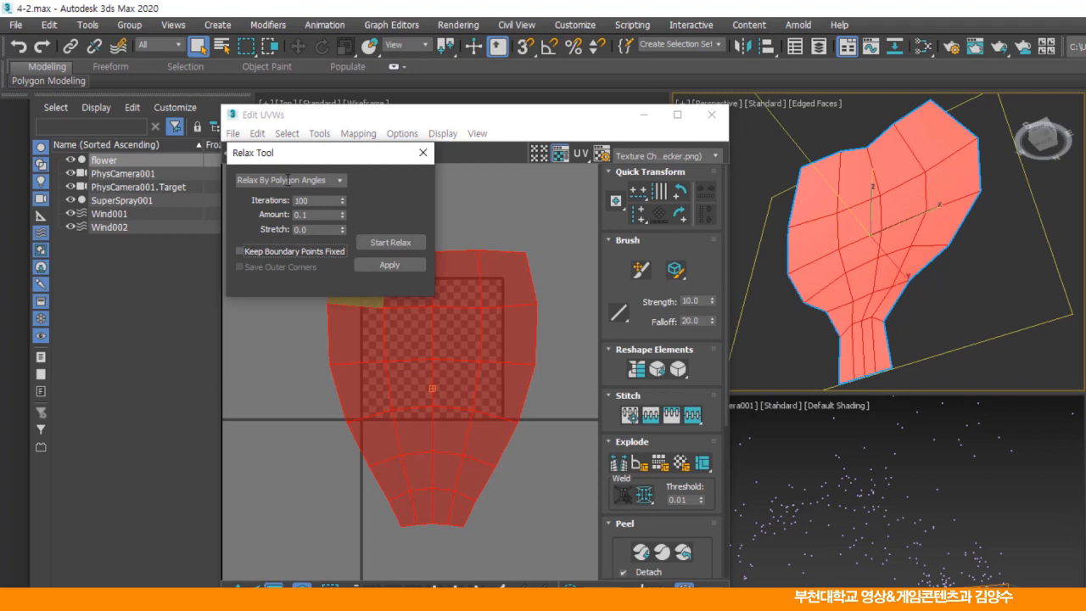
pyautogui.click(401, 246)
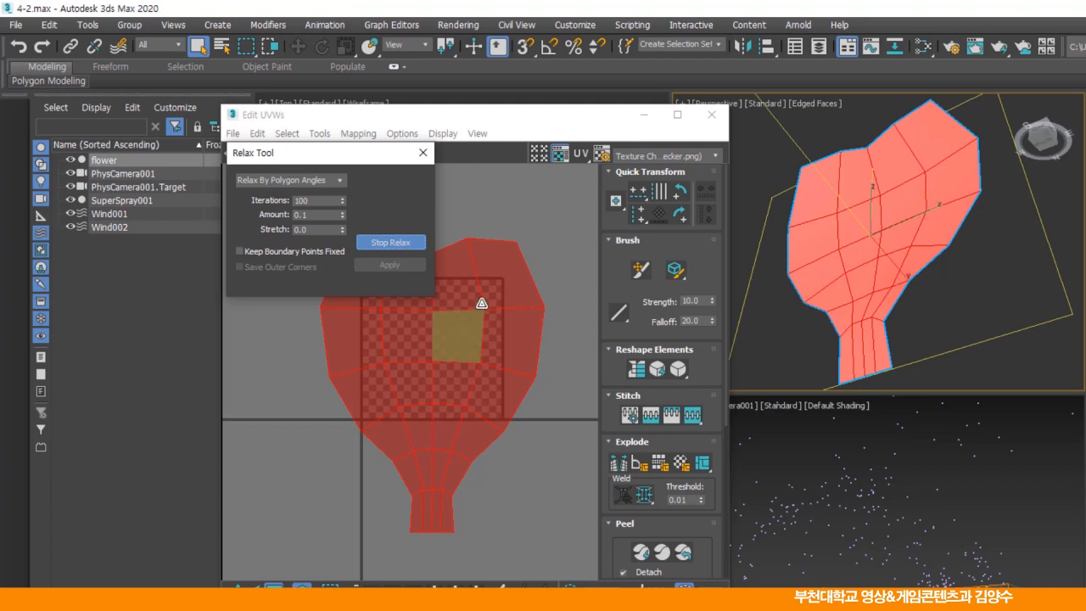
pyautogui.click(423, 153)
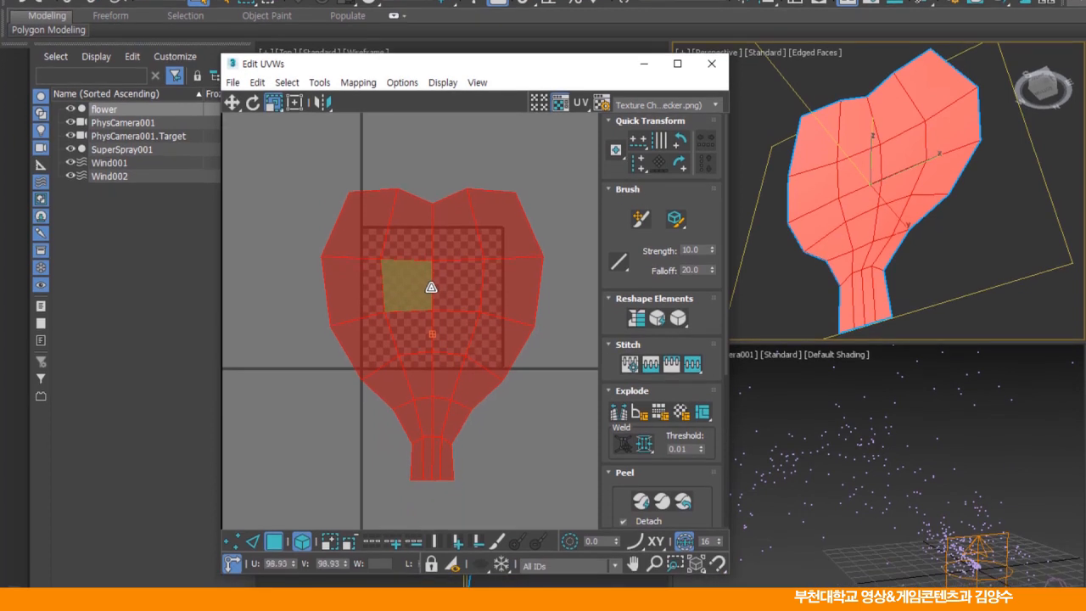
# Scale down the petal's UV shell and position it inside the UV tile, then deselect it.
pyautogui.moveTo(434, 339); pyautogui.dragTo(448, 396)
pyautogui.click(233, 104)
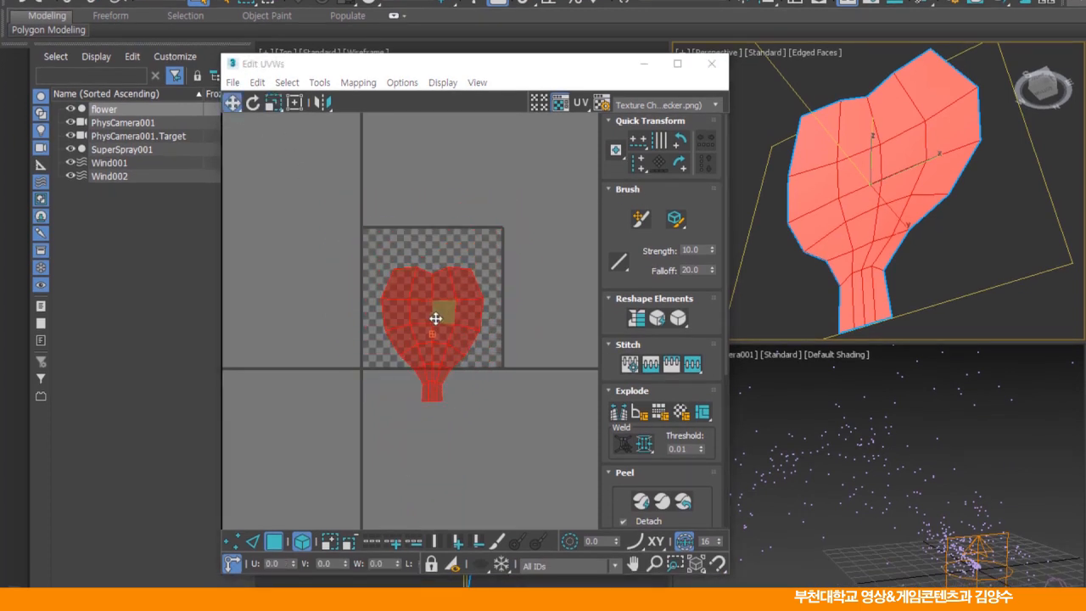
pyautogui.scroll(3, 448, 303)
pyautogui.moveTo(447, 303); pyautogui.dragTo(448, 304, button='middle')
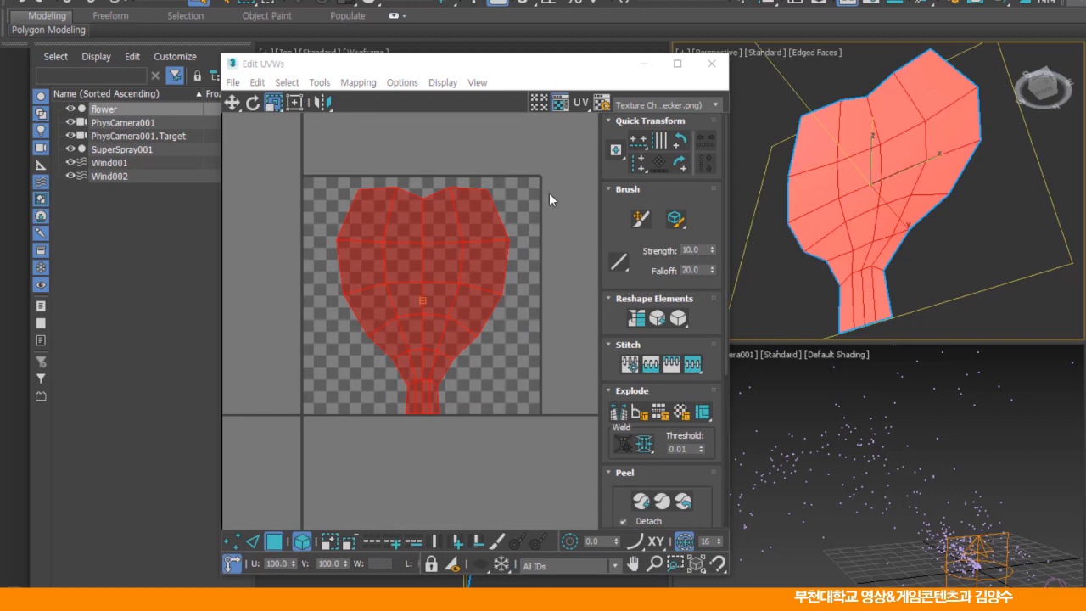
pyautogui.moveTo(426, 271); pyautogui.dragTo(425, 282)
pyautogui.click(231, 103)
pyautogui.moveTo(399, 237); pyautogui.dragTo(400, 233)
pyautogui.click(481, 135)
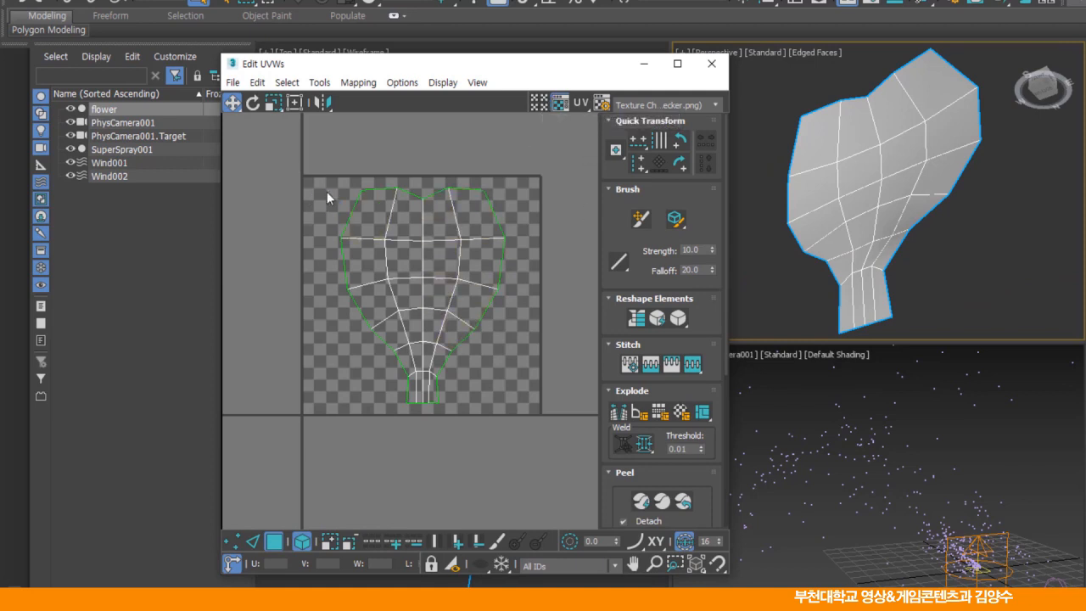
# Hide the checker background and rescale the petal's UV shell so it nearly fills the height of the UV tile.
pyautogui.click(557, 103)
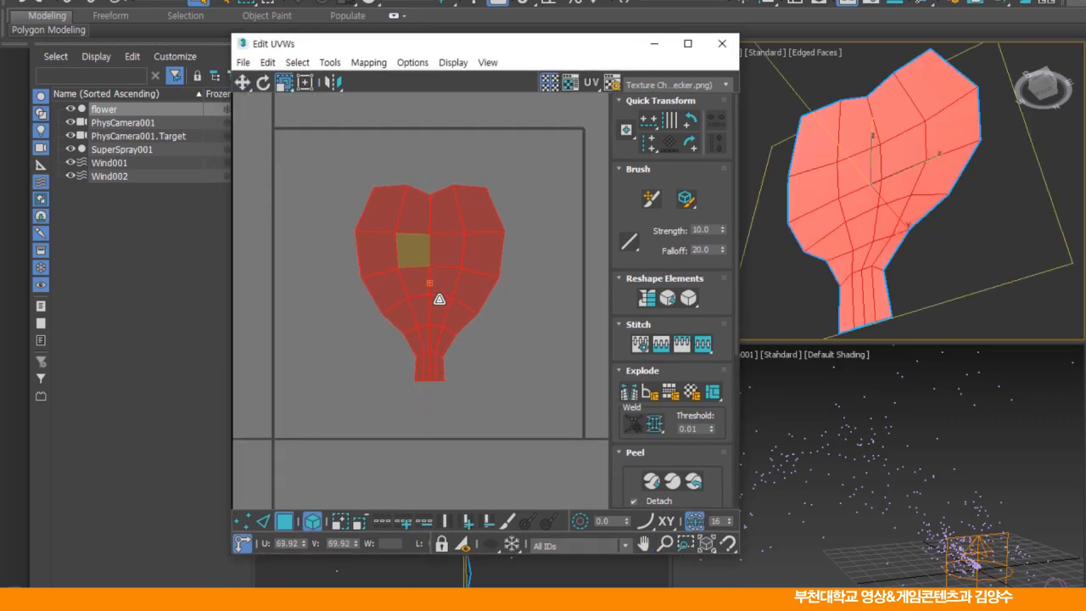
pyautogui.moveTo(439, 292); pyautogui.dragTo(443, 354)
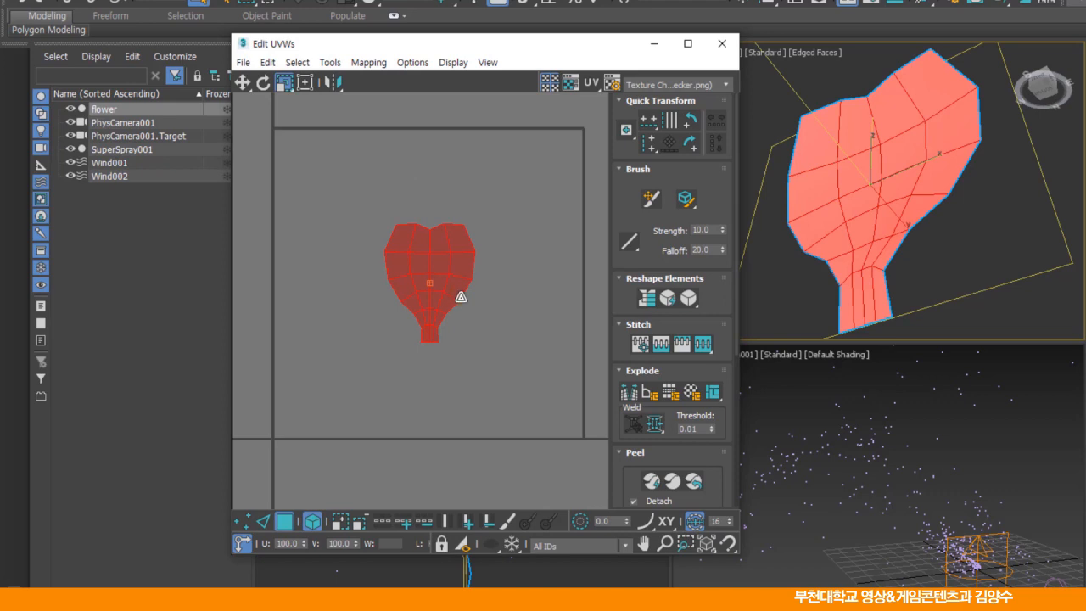
pyautogui.moveTo(429, 282); pyautogui.dragTo(439, 232)
pyautogui.click(438, 233)
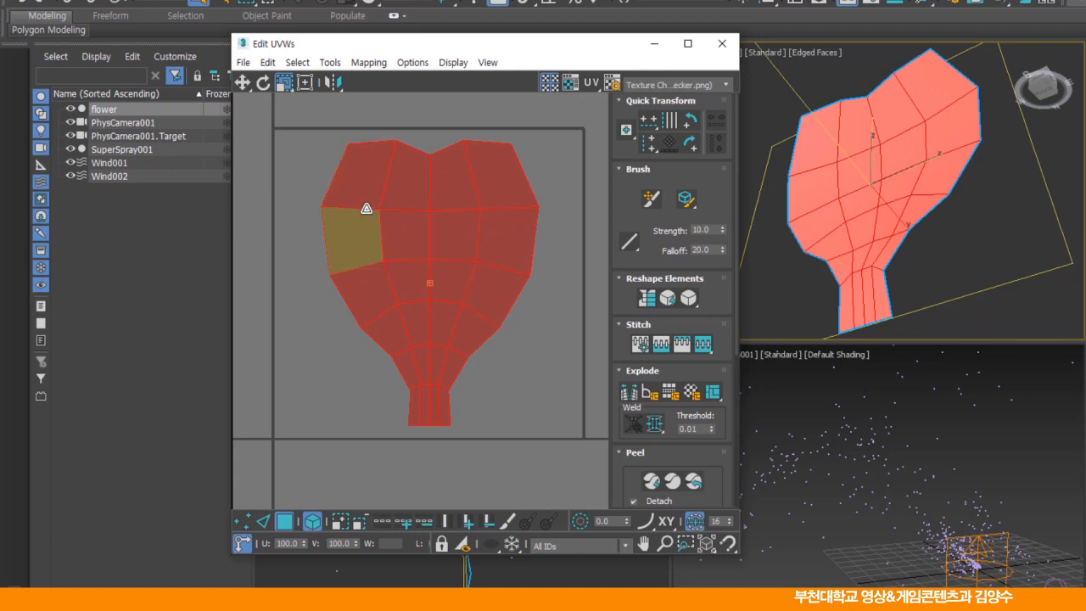
pyautogui.click(311, 149)
pyautogui.click(245, 82)
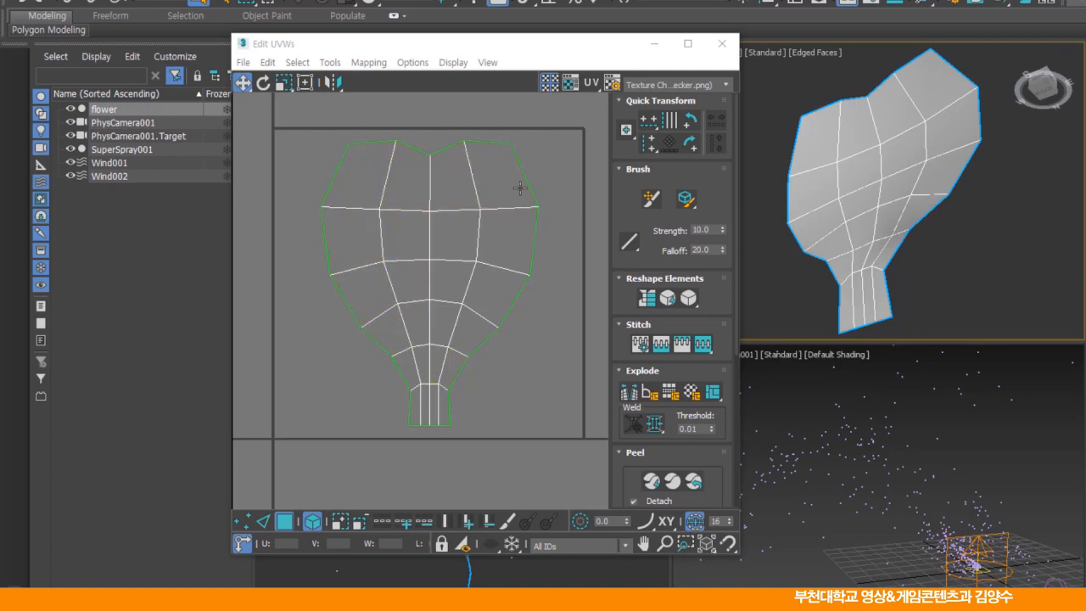
# Save the petal's UV layout as a UVW file named flower in the 4th folder.
pyautogui.click(242, 63)
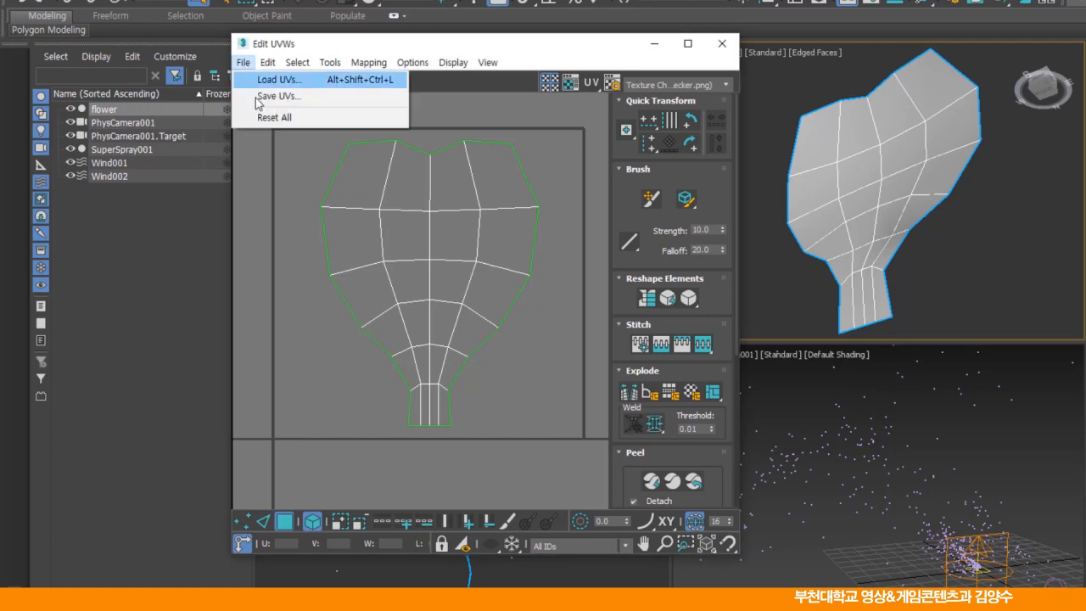
pyautogui.click(280, 99)
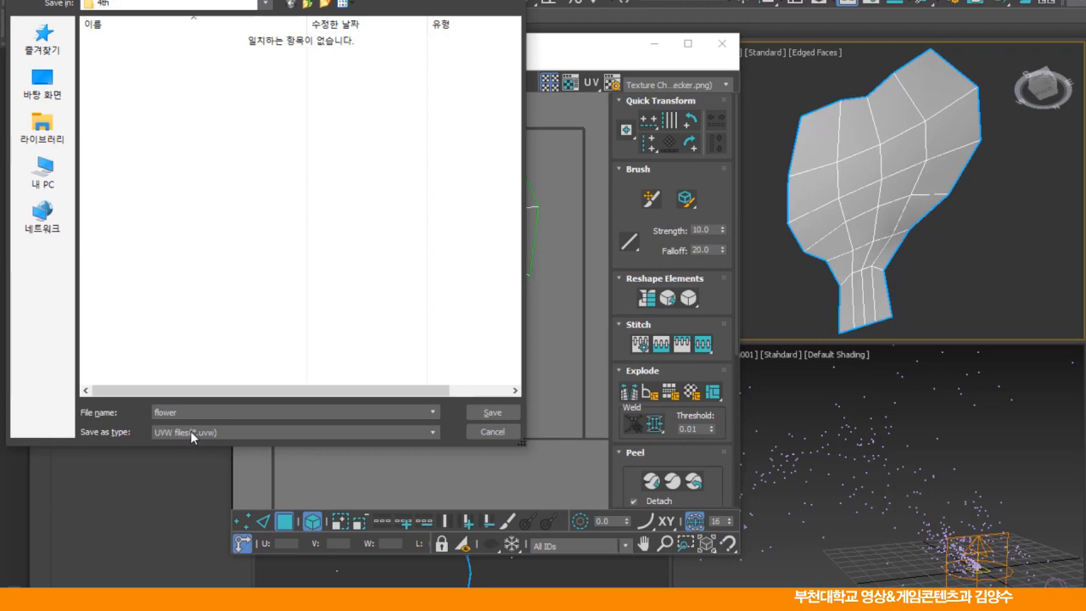
pyautogui.click(485, 414)
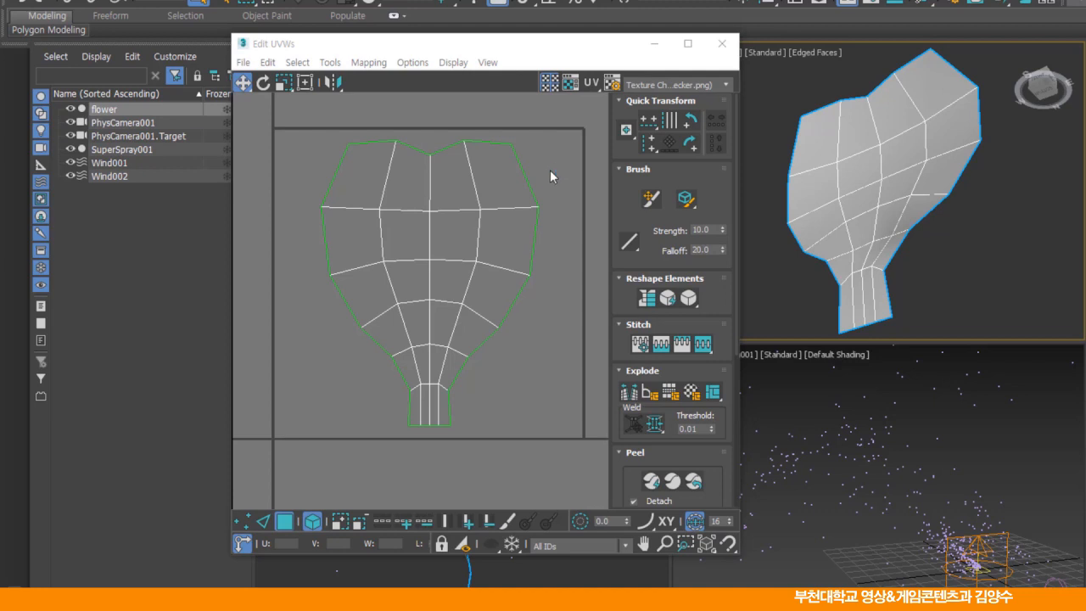
# Render the petal's UVW template at 1024 × 1024 with visible edges and seam edges.
pyautogui.click(330, 63)
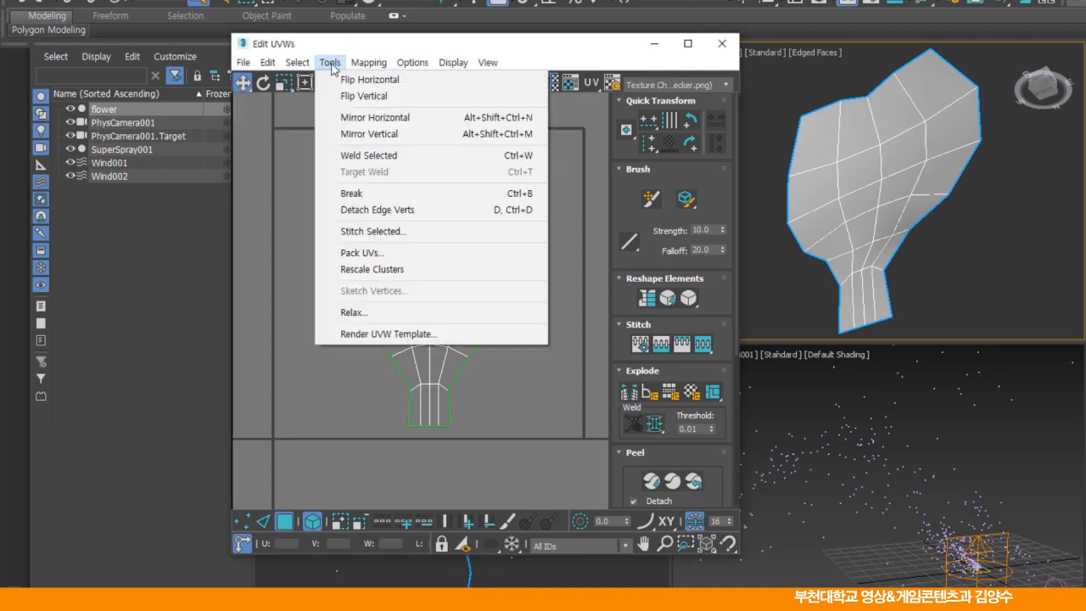
pyautogui.click(371, 335)
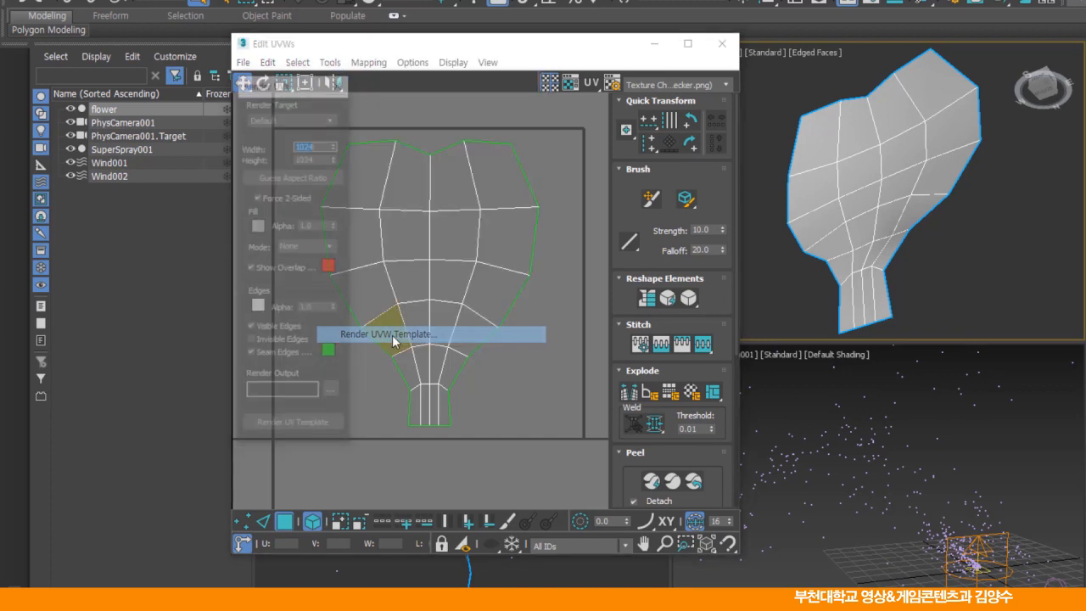
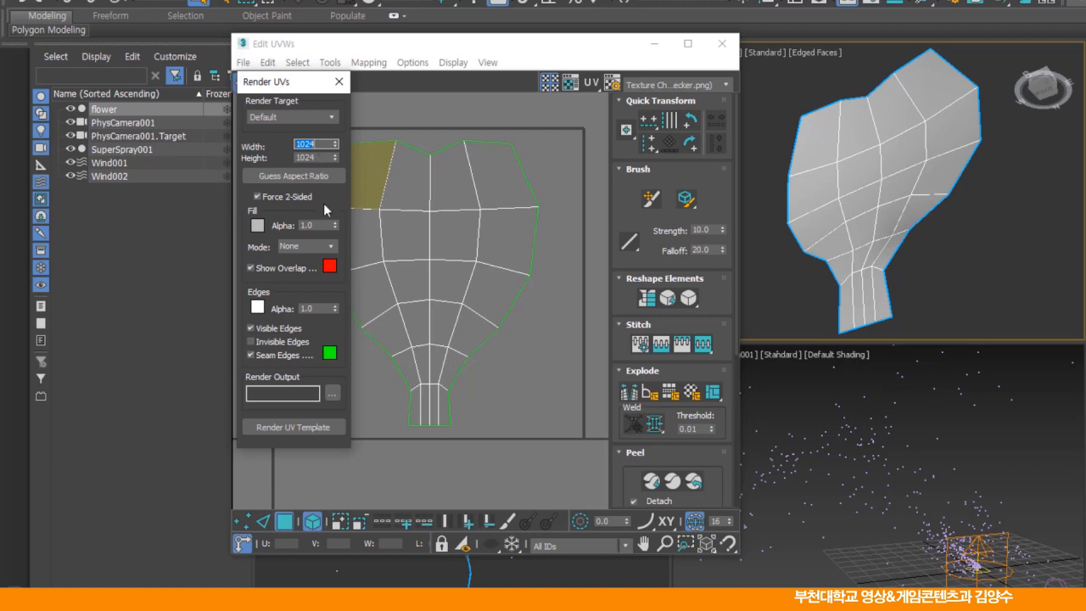
pyautogui.click(296, 428)
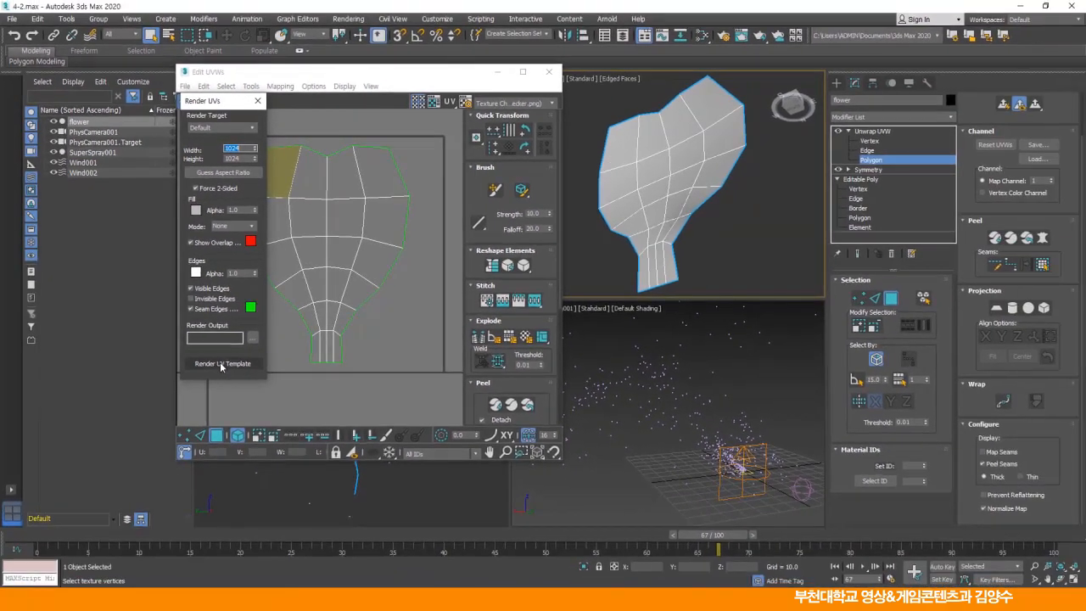
pyautogui.click(222, 363)
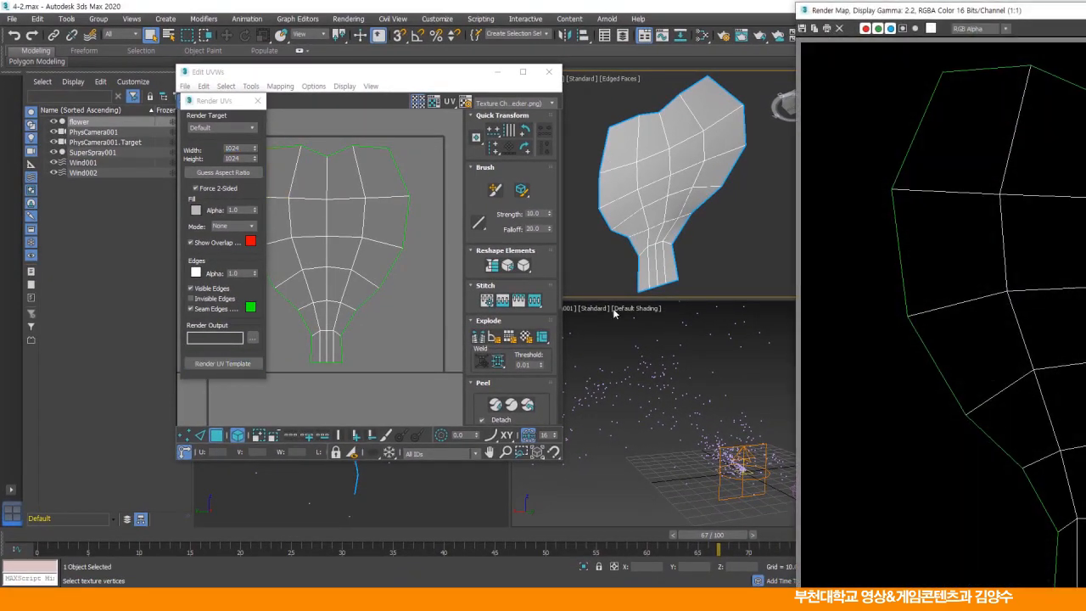
pyautogui.moveTo(912, 11); pyautogui.dragTo(426, 13)
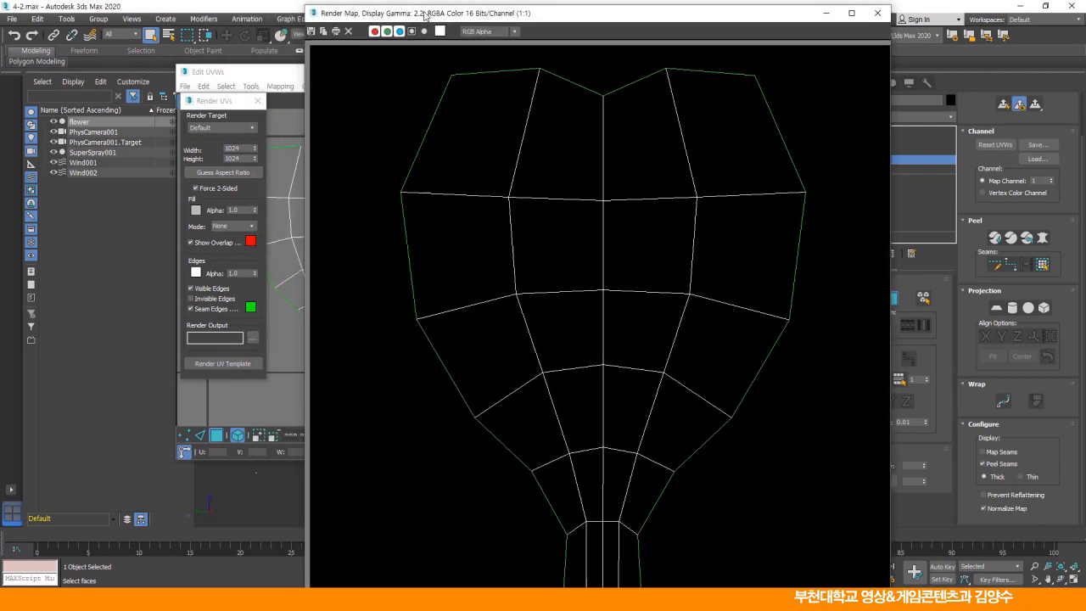
# Save the rendered UV template as a JPEG file named flower with quality 100.
pyautogui.click(311, 31)
pyautogui.click(444, 251)
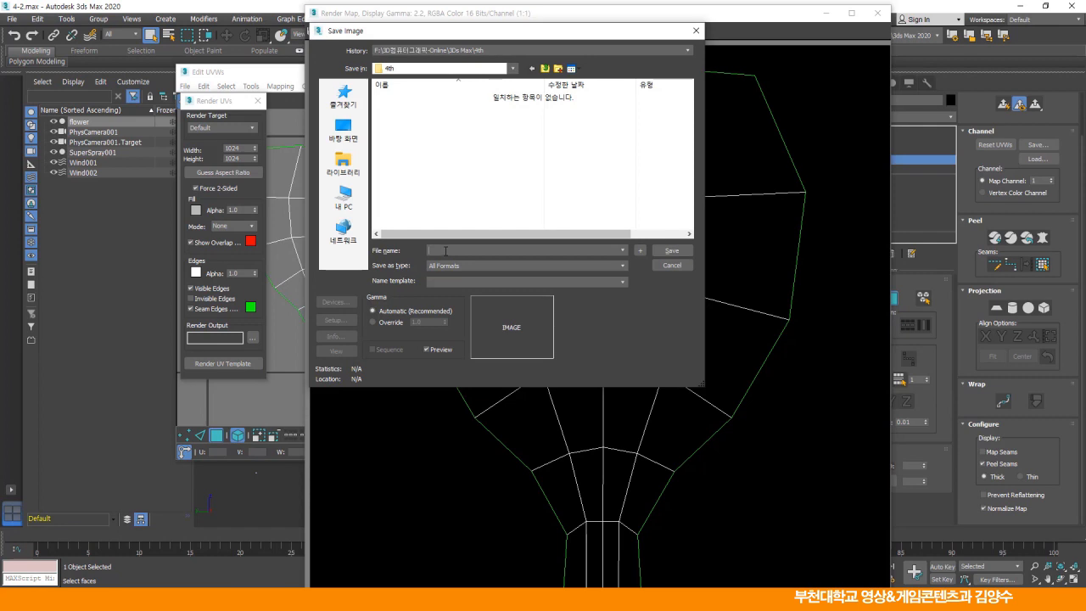
pyautogui.write('flower')
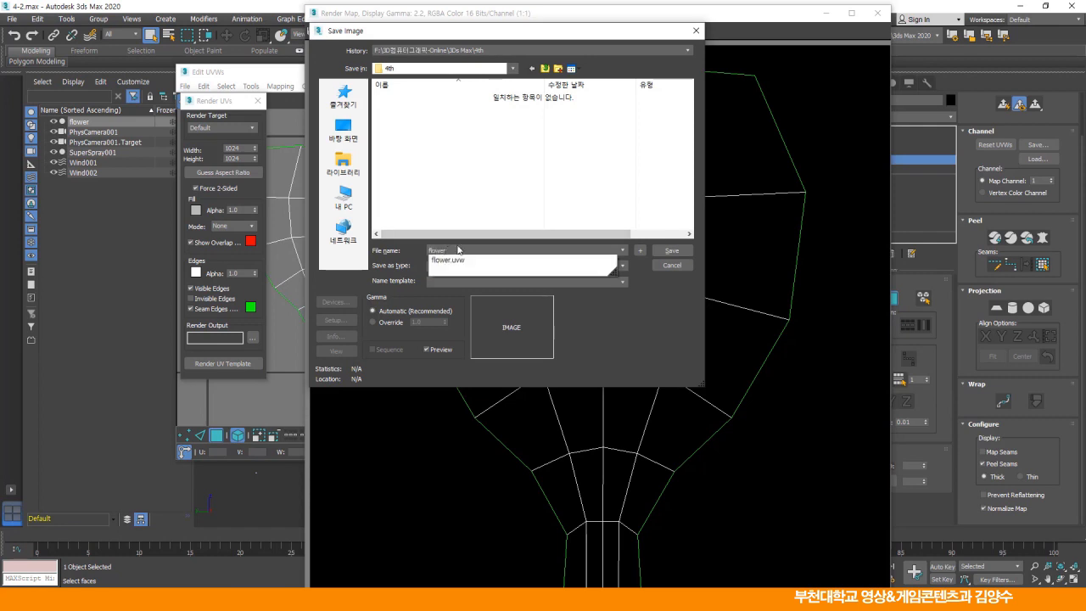
pyautogui.click(618, 316)
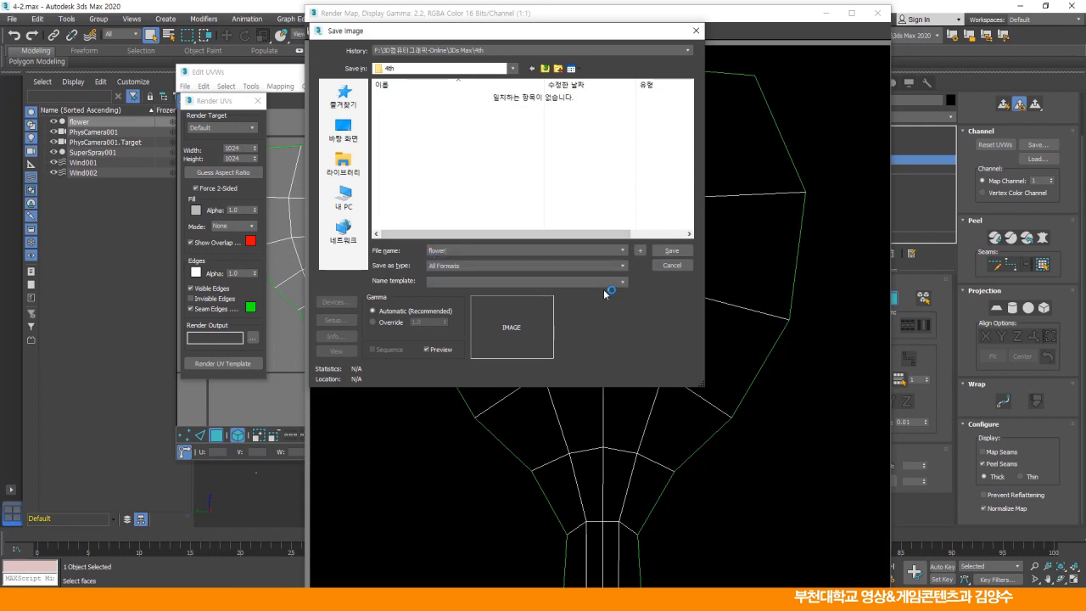
pyautogui.click(501, 268)
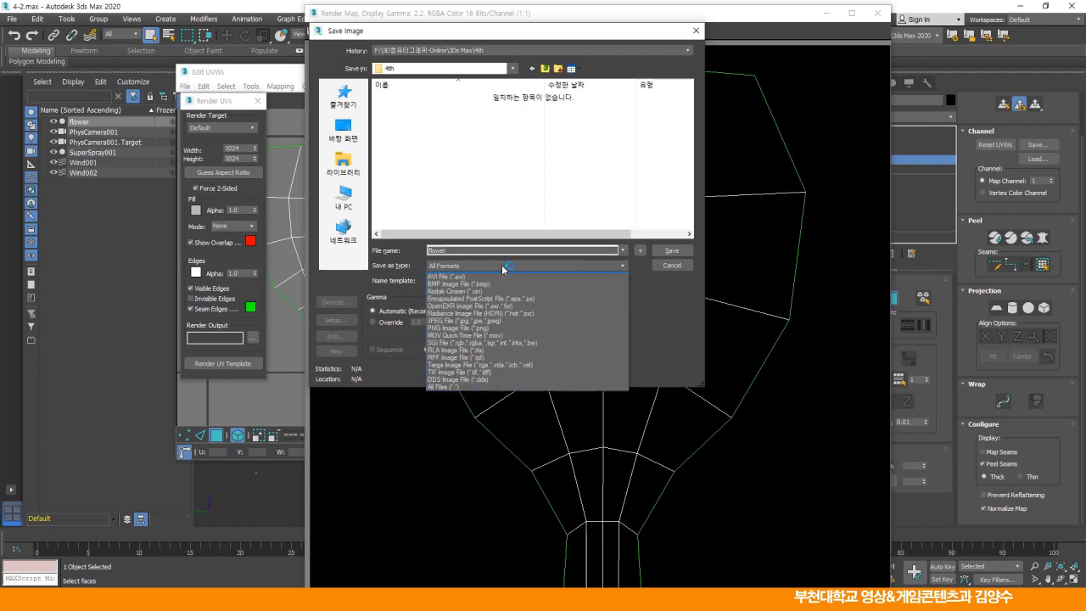
pyautogui.click(481, 330)
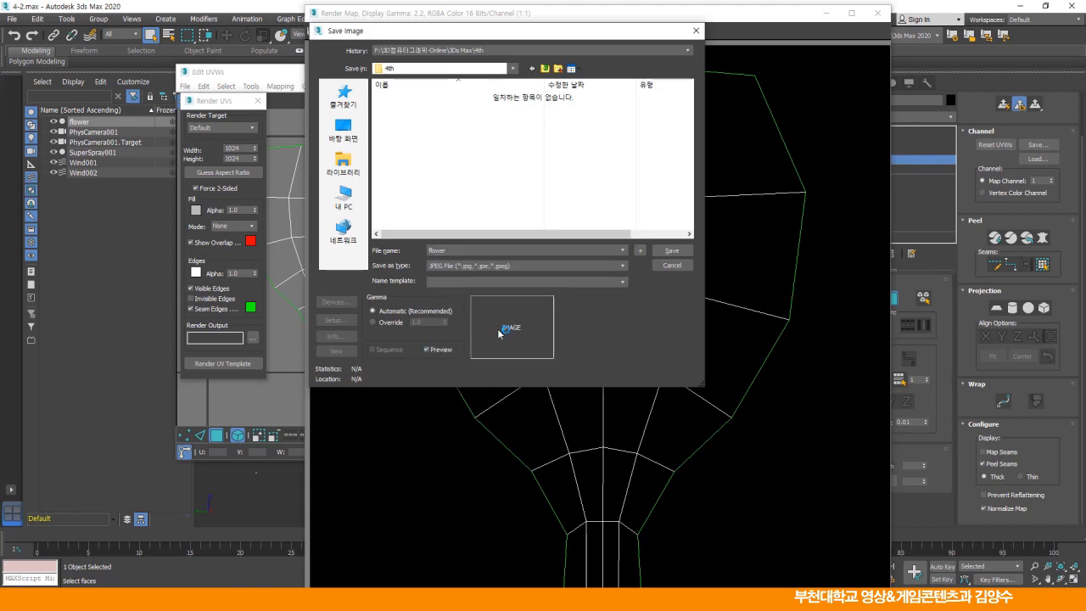
pyautogui.click(671, 251)
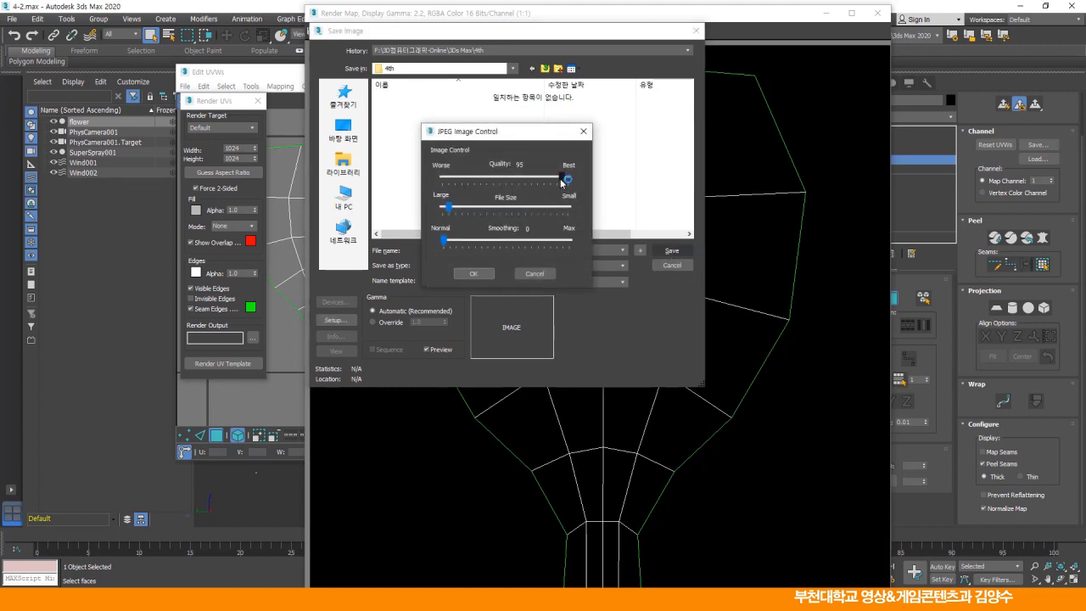
pyautogui.moveTo(562, 179); pyautogui.dragTo(593, 178)
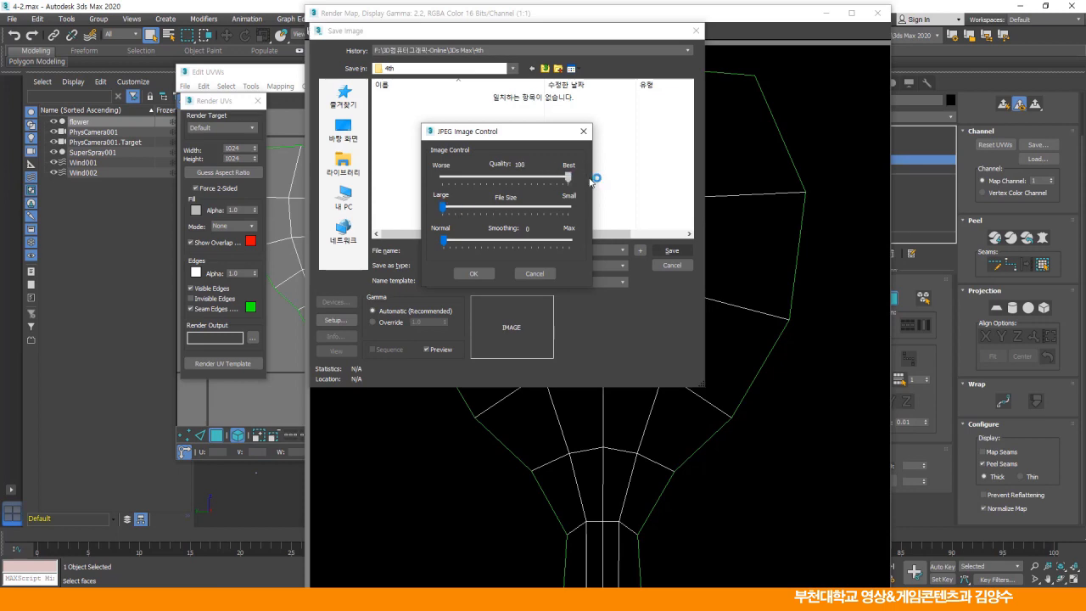
pyautogui.click(474, 274)
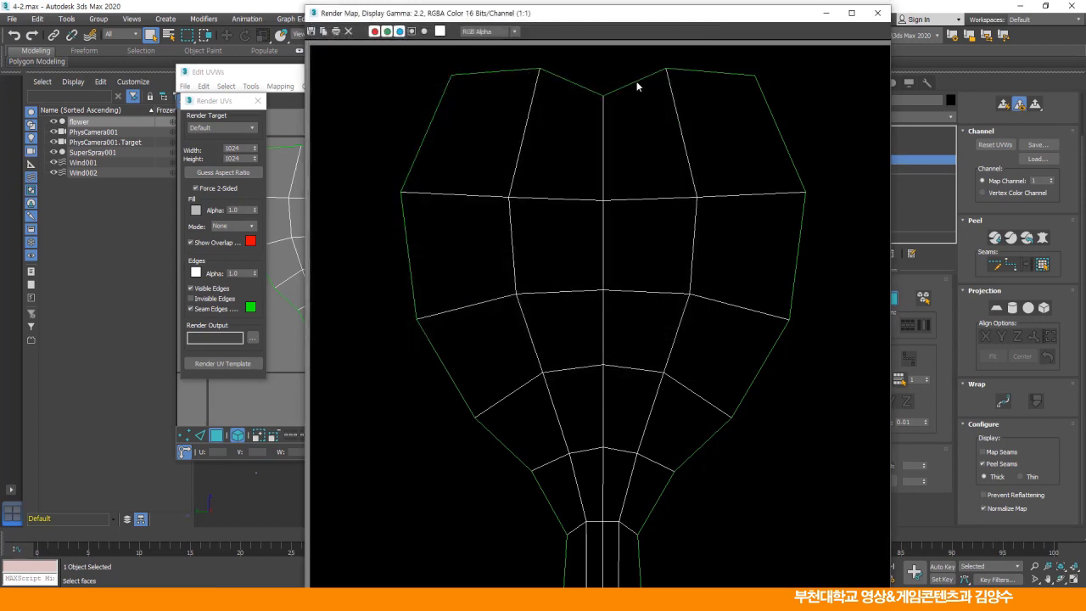
# Close the rendered template and the UV editor.
pyautogui.moveTo(631, 18); pyautogui.dragTo(599, 16)
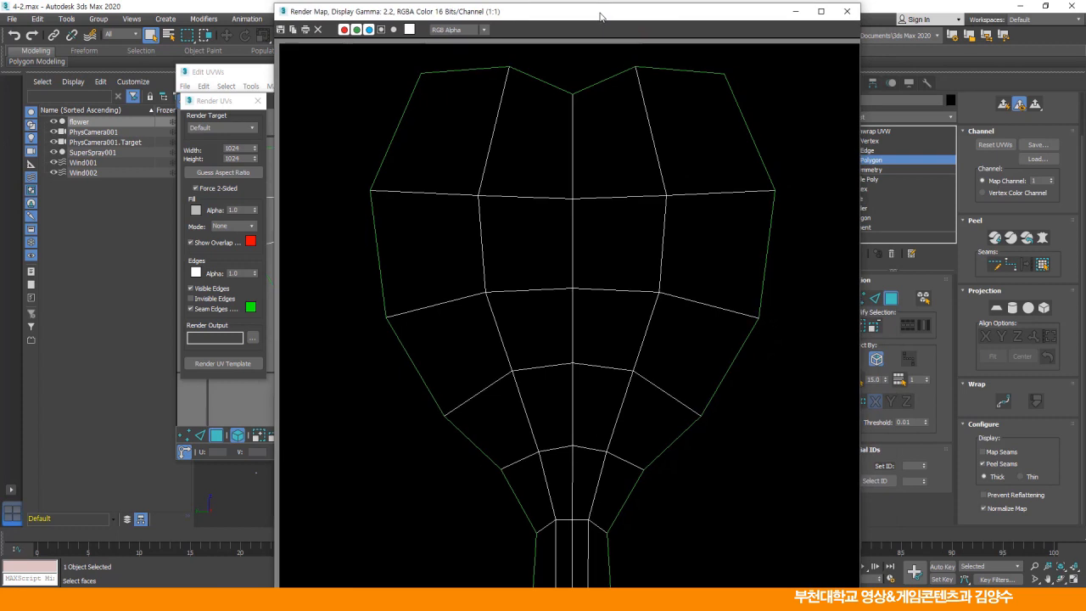
pyautogui.moveTo(585, 11); pyautogui.dragTo(607, 10)
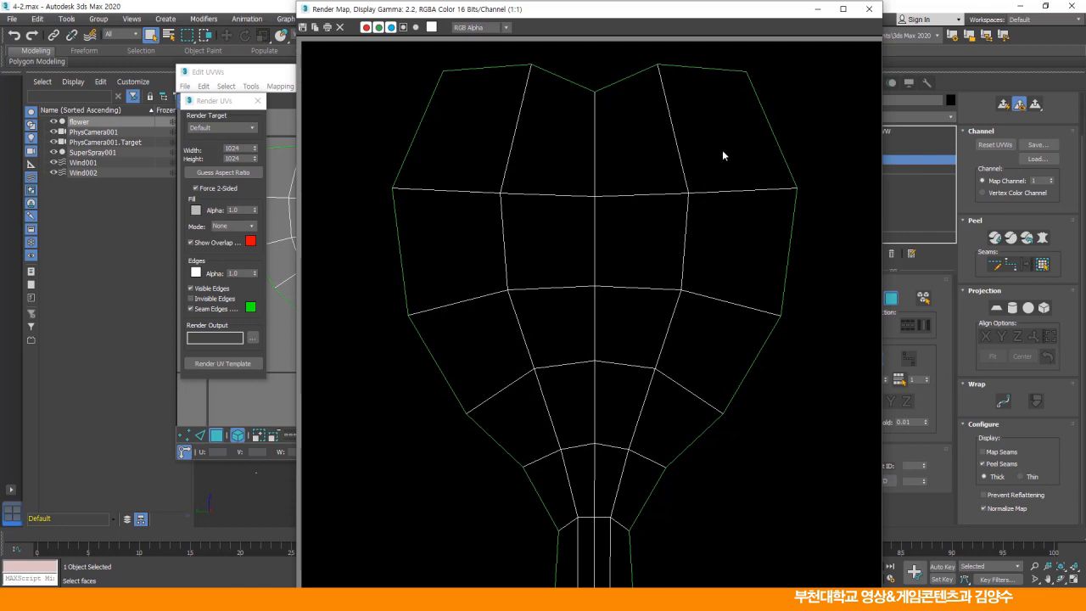
pyautogui.click(869, 9)
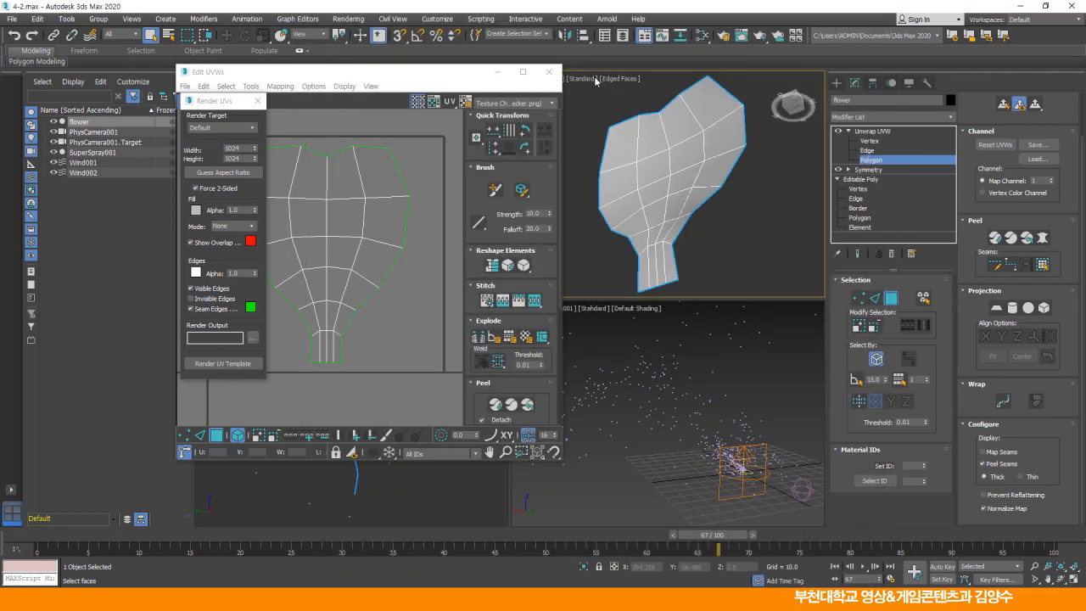
pyautogui.click(550, 73)
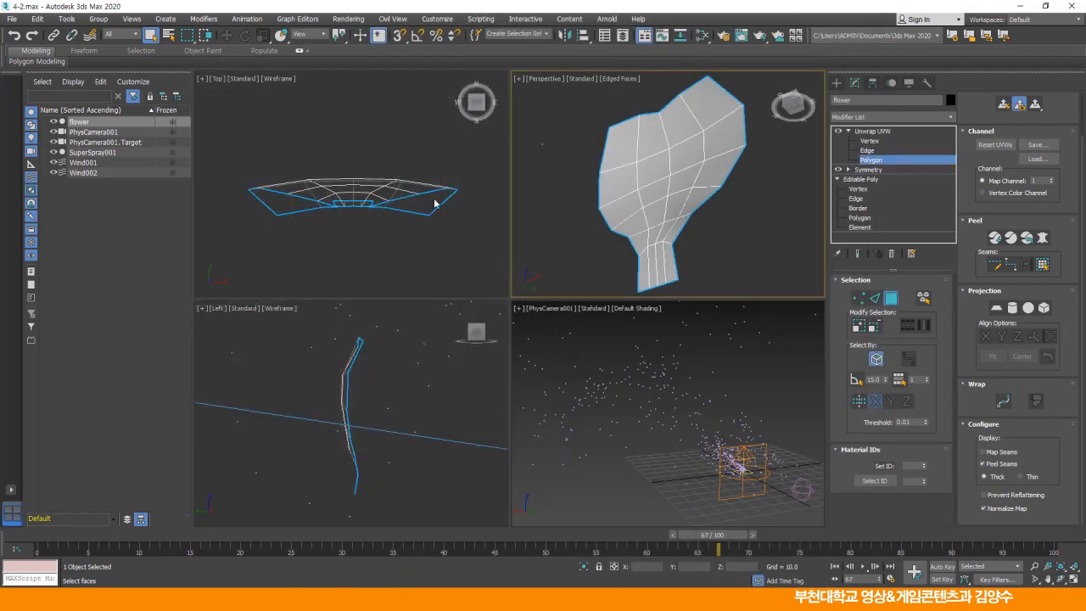
# Leave the Unwrap UVW polygon level and add a MeshSmooth modifier to the petal.
pyautogui.click(872, 132)
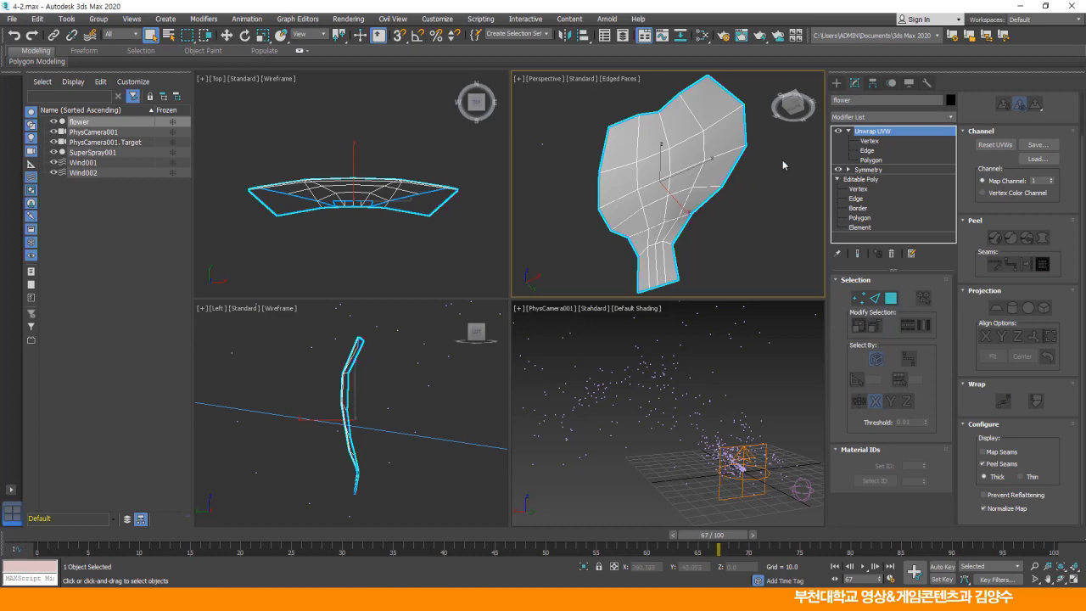
pyautogui.click(950, 117)
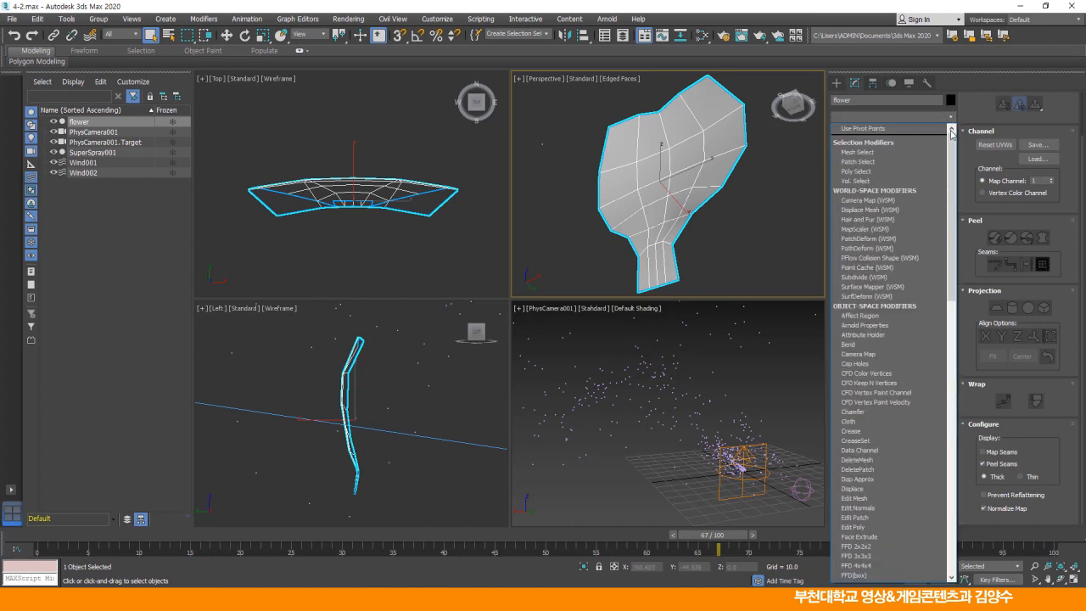
pyautogui.moveTo(953, 169); pyautogui.dragTo(953, 257)
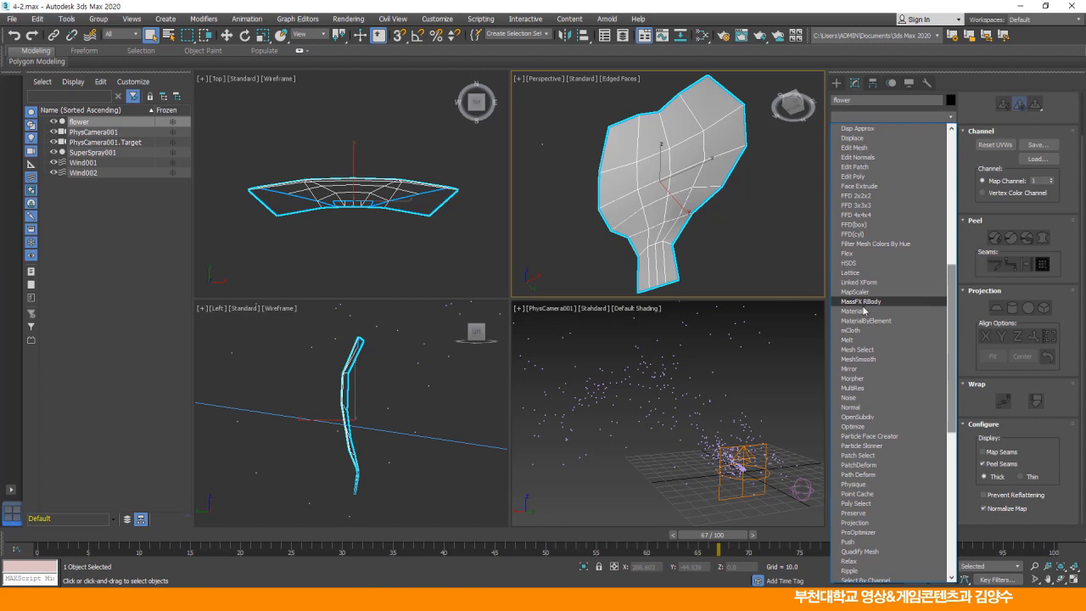
pyautogui.click(858, 358)
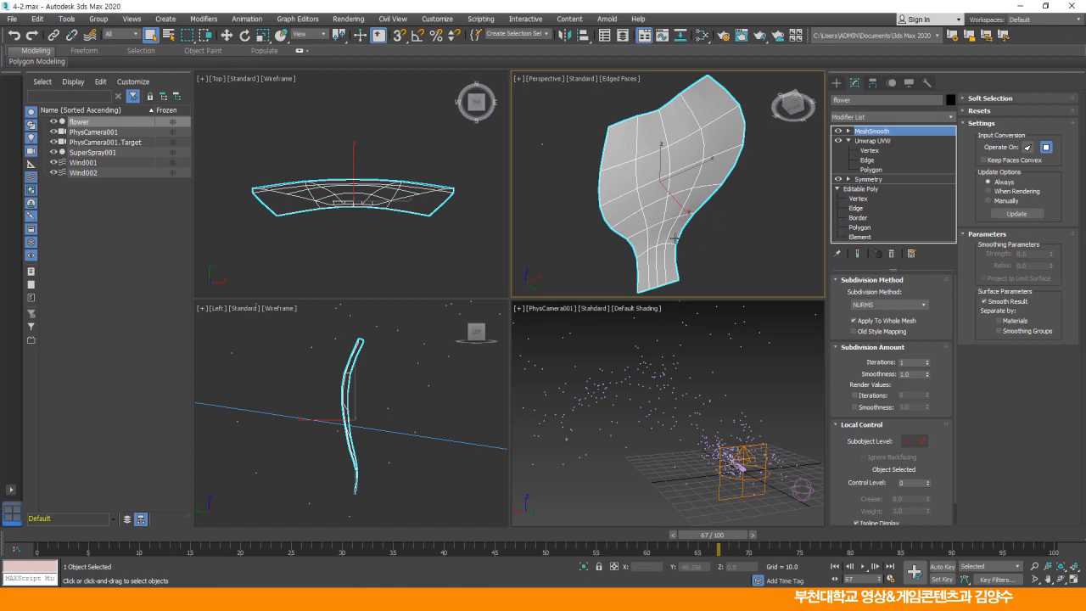
# Select the Super Spray emitter and set its viewport particle display to Mesh in the base parameters.
pyautogui.moveTo(665, 215); pyautogui.dragTo(676, 213, button='middle')
pyautogui.middleClick(701, 389)
pyautogui.scroll(-12, 678, 208)
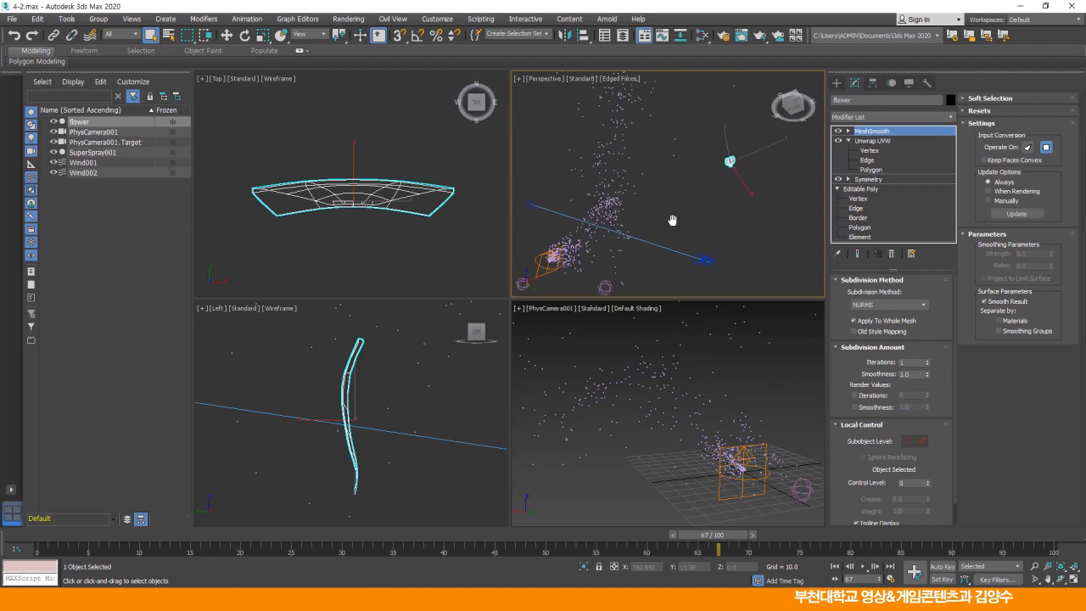
pyautogui.hotkey('alt', 'w')
pyautogui.keyDown('alt'); pyautogui.moveTo(542, 218); pyautogui.dragTo(572, 230, button='middle'); pyautogui.keyUp('alt')
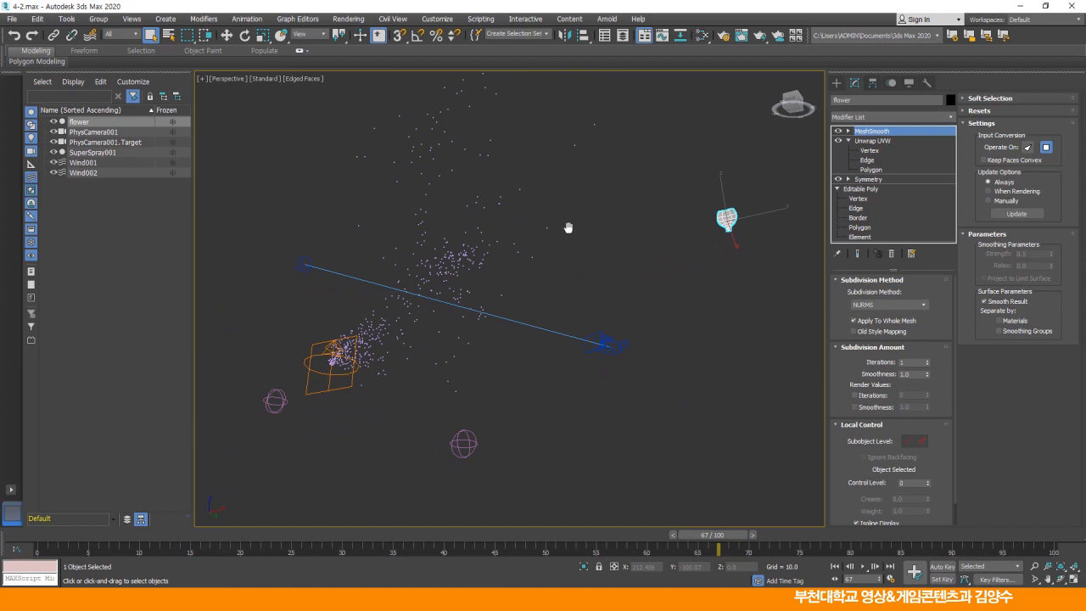
pyautogui.click(344, 360)
pyautogui.press('w')
pyautogui.click(324, 412)
pyautogui.click(321, 373)
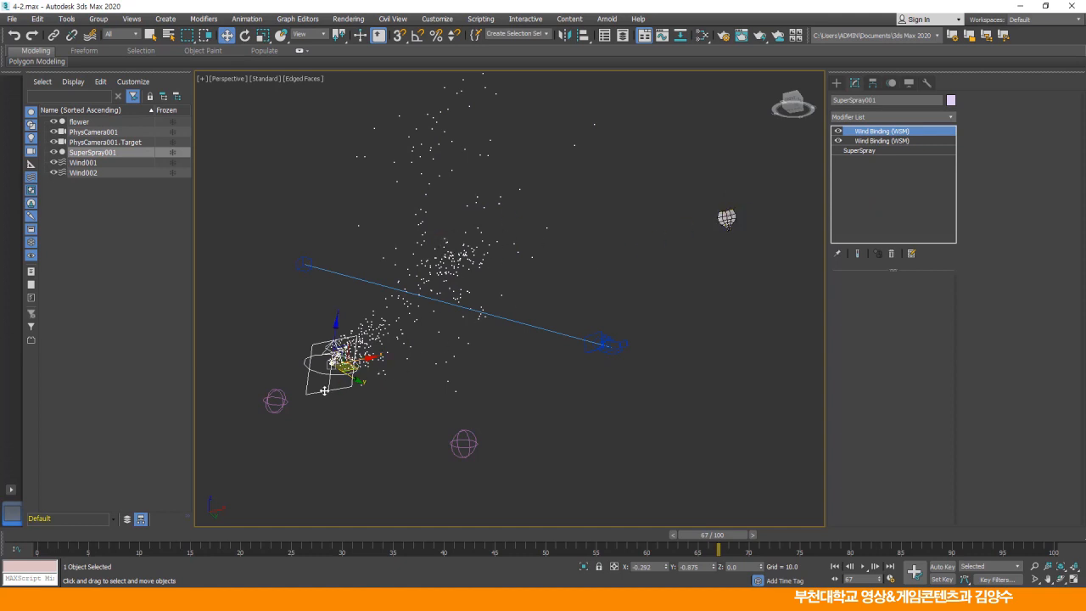
pyautogui.click(860, 152)
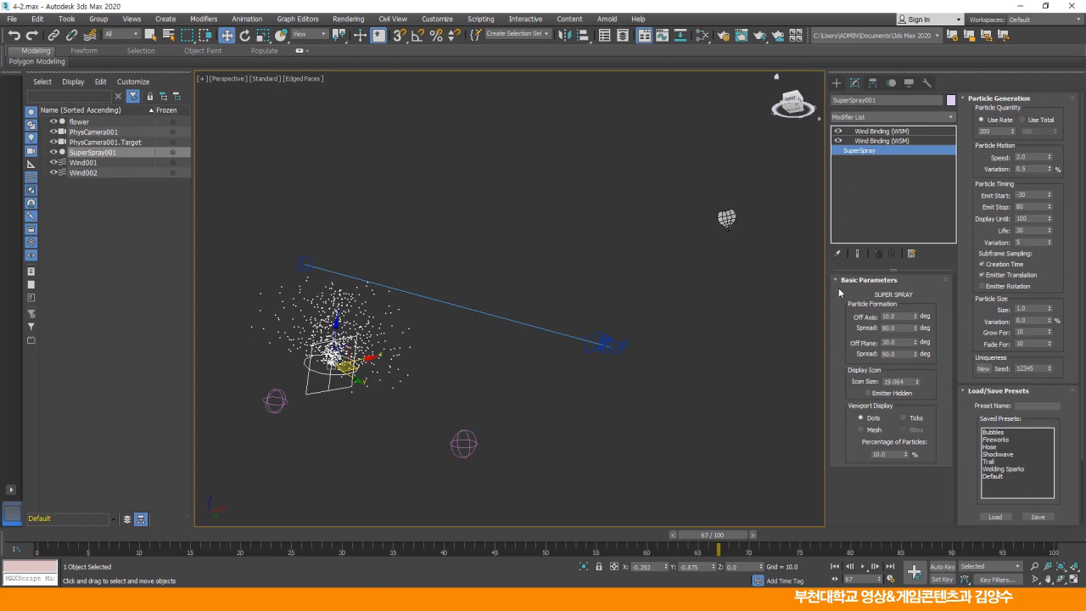
pyautogui.moveTo(825, 276); pyautogui.dragTo(750, 274)
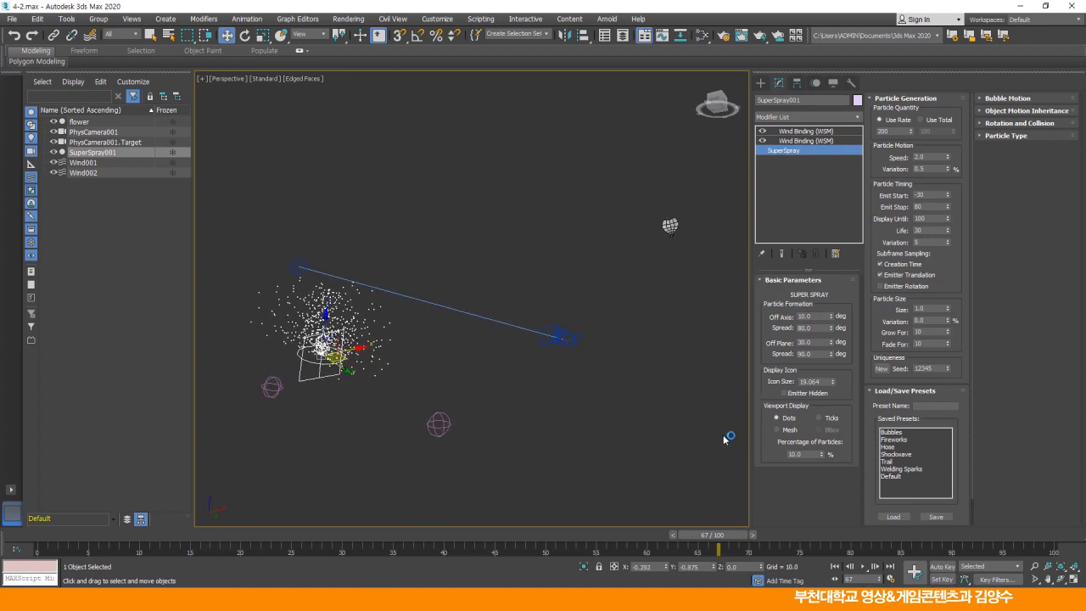
pyautogui.click(776, 430)
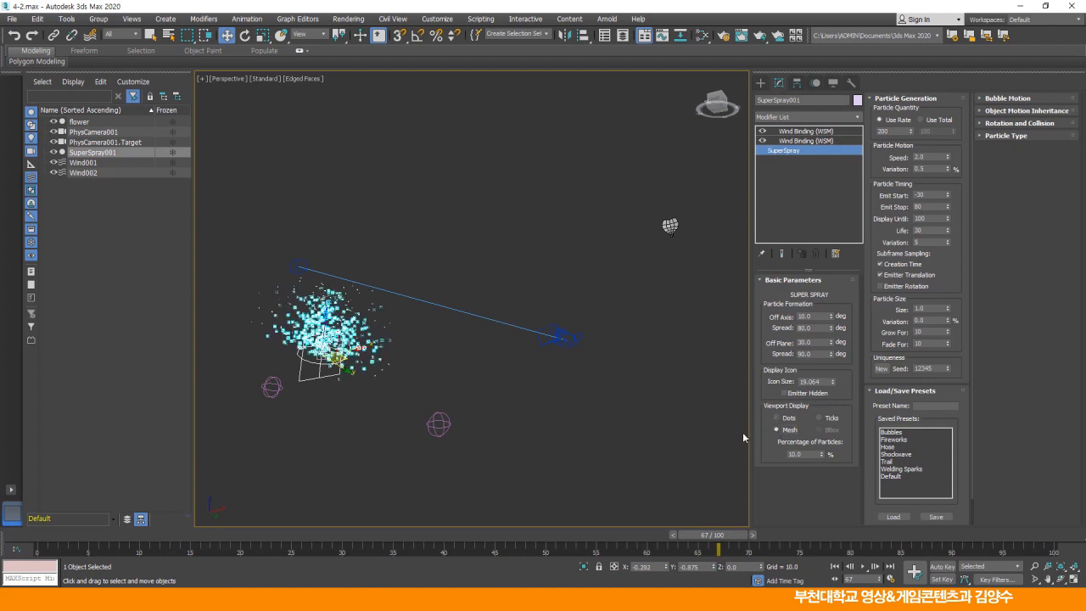
# Set the Super Spray particle type to Instanced Geometry and pick the flower petal as the instanced object.
pyautogui.scroll(-1, 964, 359)
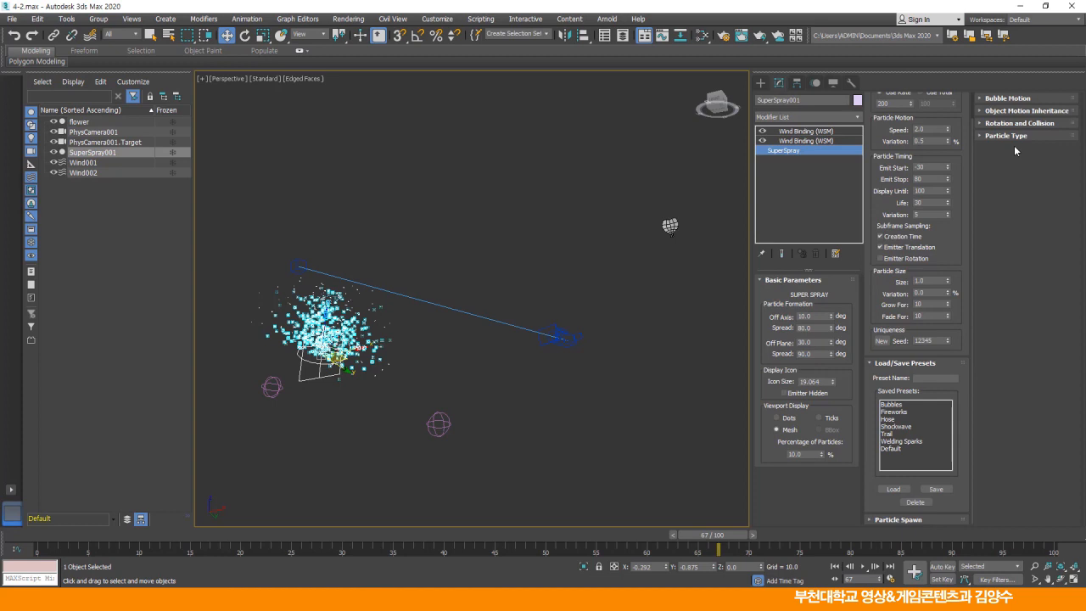
pyautogui.click(984, 137)
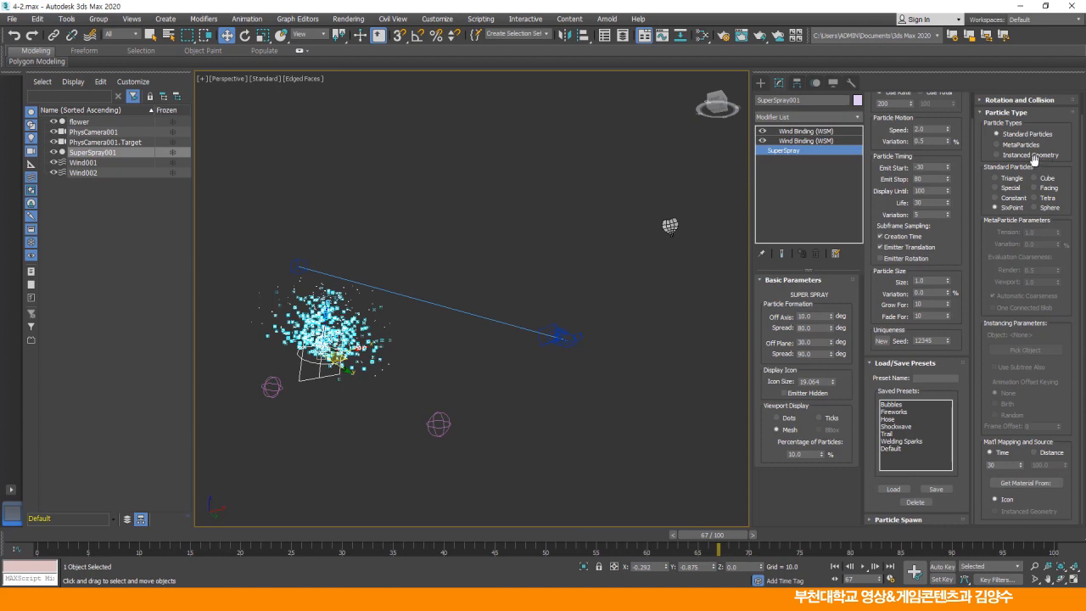
pyautogui.click(999, 158)
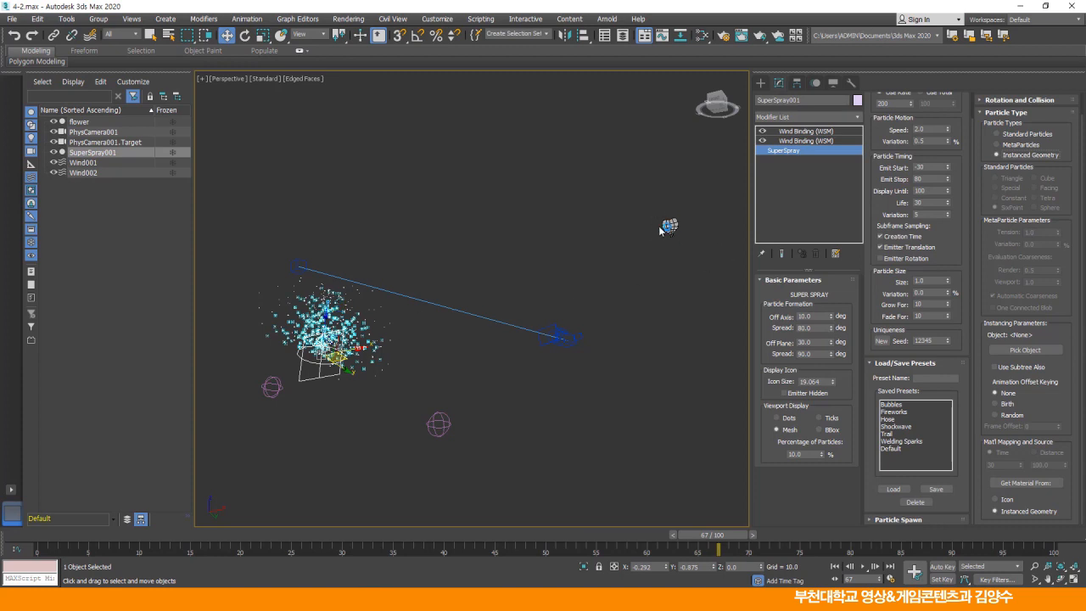
pyautogui.click(1014, 352)
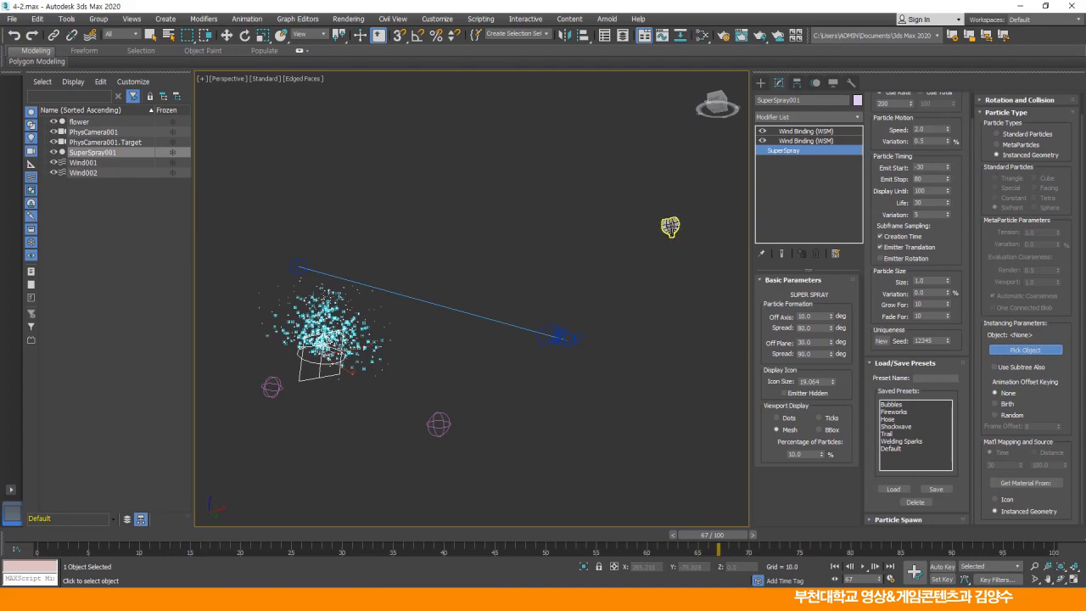
pyautogui.click(670, 225)
pyautogui.scroll(5, 356, 339)
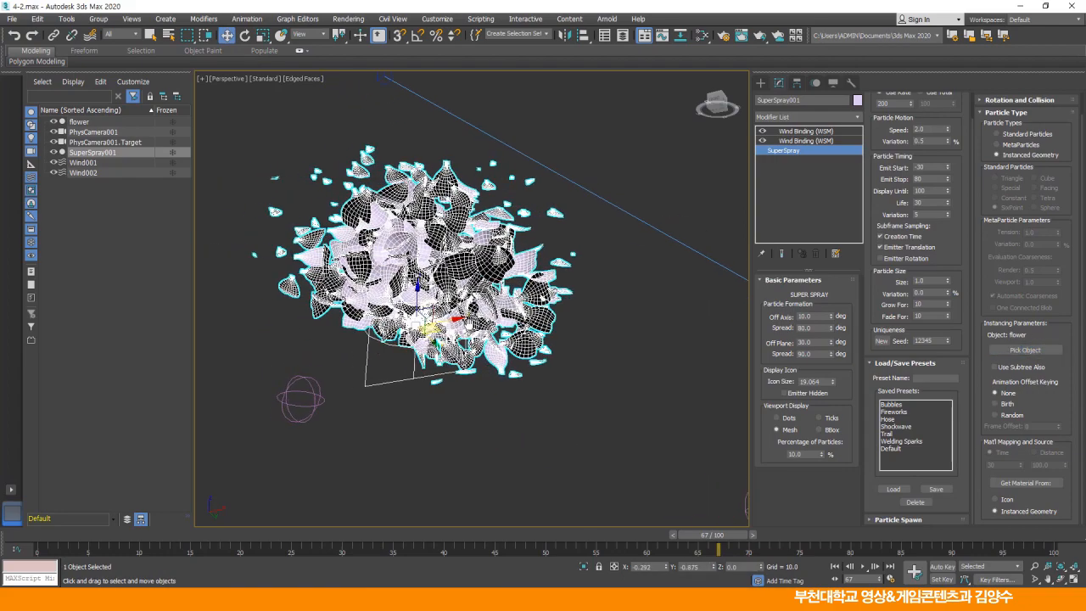
pyautogui.scroll(2, 470, 322)
pyautogui.moveTo(515, 268); pyautogui.dragTo(507, 294, button='middle')
pyautogui.scroll(3, 499, 286)
pyautogui.scroll(-5, 499, 286)
pyautogui.moveTo(150, 540)
pyautogui.mouseDown()
pyautogui.moveTo(81, 541)
pyautogui.moveTo(783, 543)
pyautogui.moveTo(708, 544)
pyautogui.mouseUp()
pyautogui.press('w')
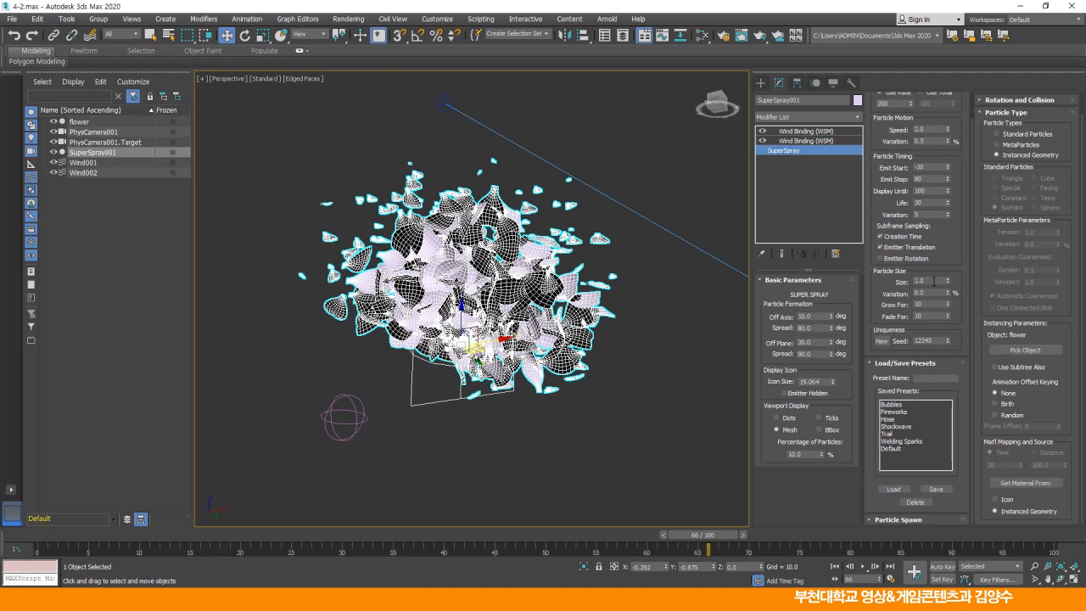
# Set the Super Spray particle size to 0.15.
pyautogui.moveTo(948, 283); pyautogui.dragTo(941, 329)
pyautogui.scroll(10, 488, 299)
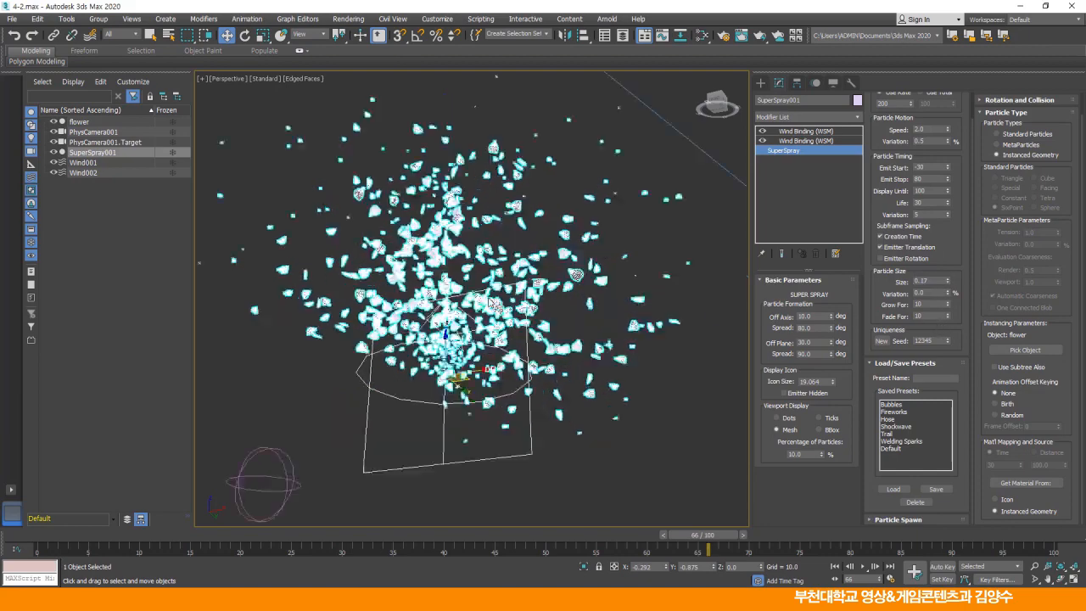
pyautogui.scroll(-5, 500, 293)
pyautogui.scroll(5, 500, 293)
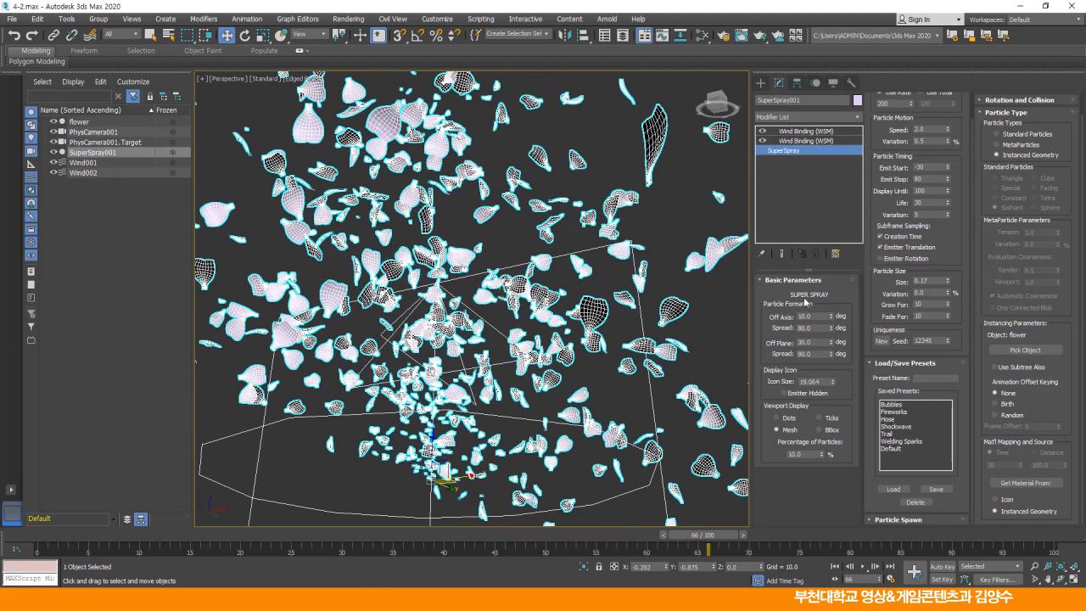
pyautogui.moveTo(580, 265)
pyautogui.mouseDown(button='middle')
pyautogui.moveTo(559, 266)
pyautogui.moveTo(585, 267)
pyautogui.mouseUp(button='middle')
pyautogui.scroll(-4, 559, 267)
pyautogui.scroll(4, 571, 268)
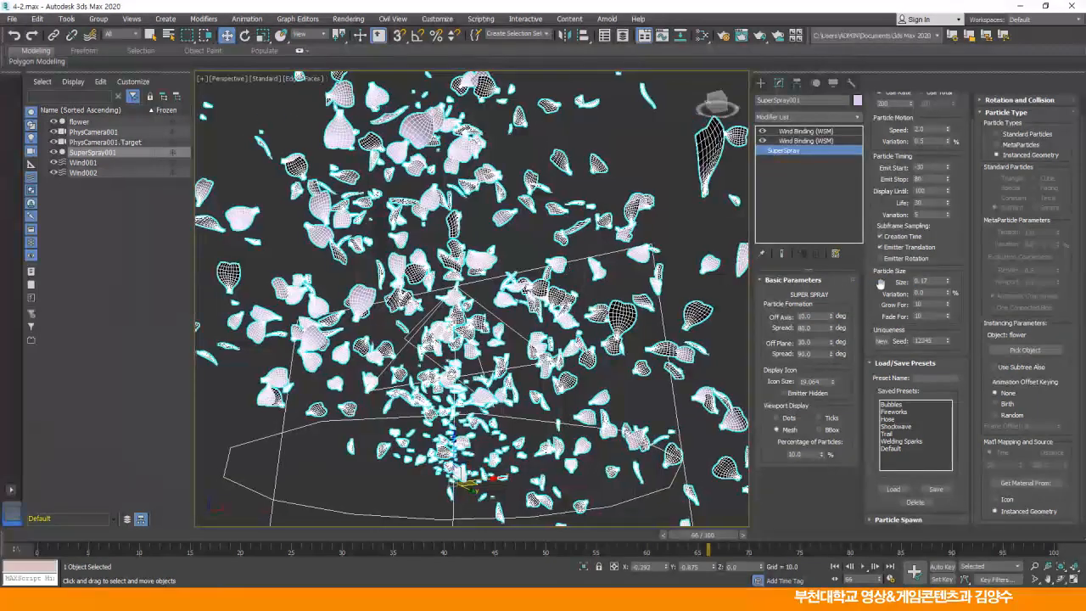
pyautogui.doubleClick(935, 281)
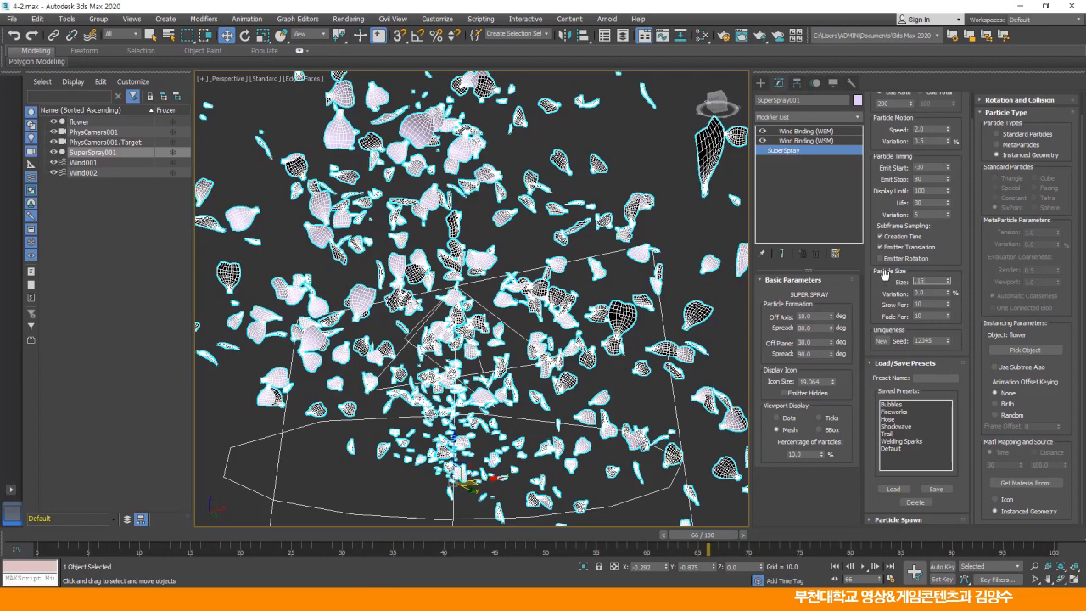
pyautogui.press('Return')
pyautogui.keyDown('alt'); pyautogui.moveTo(596, 297); pyautogui.dragTo(574, 297, button='middle'); pyautogui.keyUp('alt')
pyautogui.scroll(-4, 586, 299)
pyautogui.scroll(6, 586, 300)
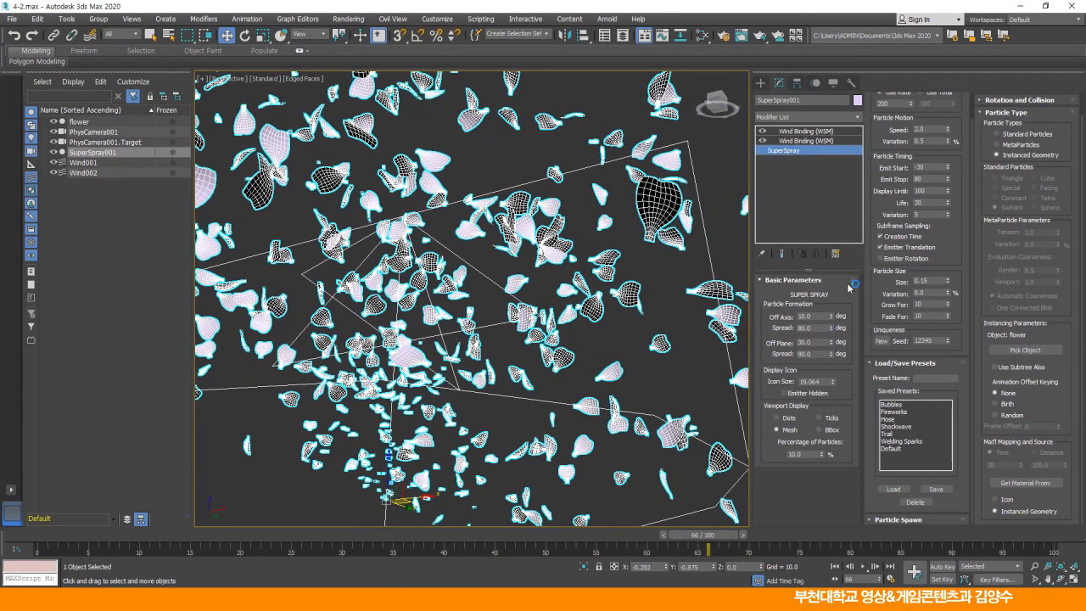
# Set the Super Spray particle size variation to 0.05%.
pyautogui.doubleClick(931, 294)
pyautogui.write('0')
pyautogui.scroll(-6, 553, 276)
pyautogui.scroll(3, 551, 273)
pyautogui.moveTo(544, 267); pyautogui.dragTo(555, 290, button='middle')
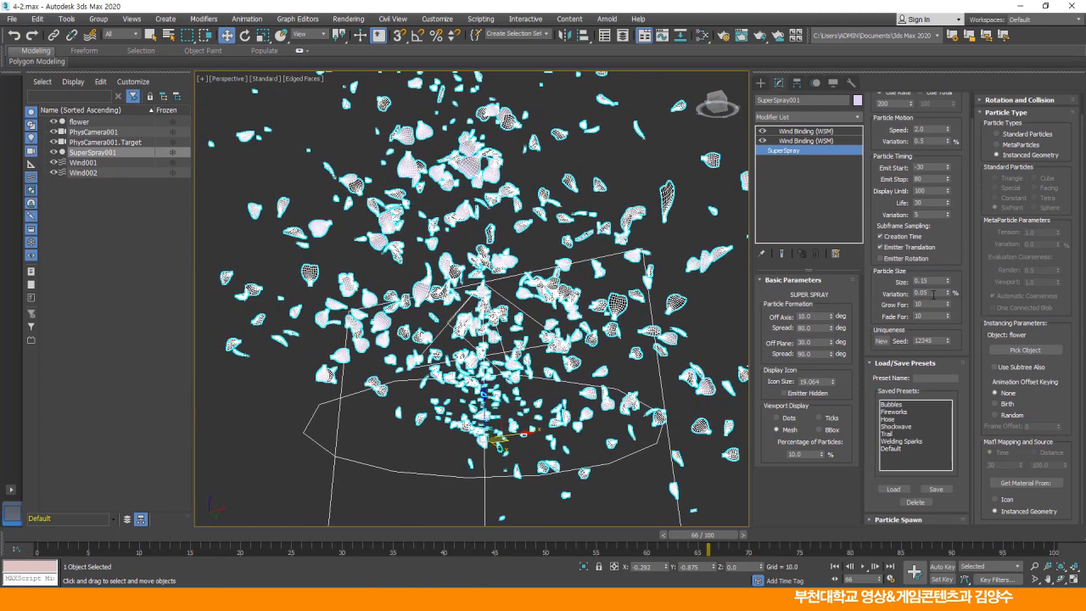
pyautogui.moveTo(586, 292)
pyautogui.keyDown('alt'); pyautogui.mouseDown(button='middle')
pyautogui.moveTo(572, 352)
pyautogui.moveTo(607, 286)
pyautogui.mouseUp(button='middle'); pyautogui.keyUp('alt')
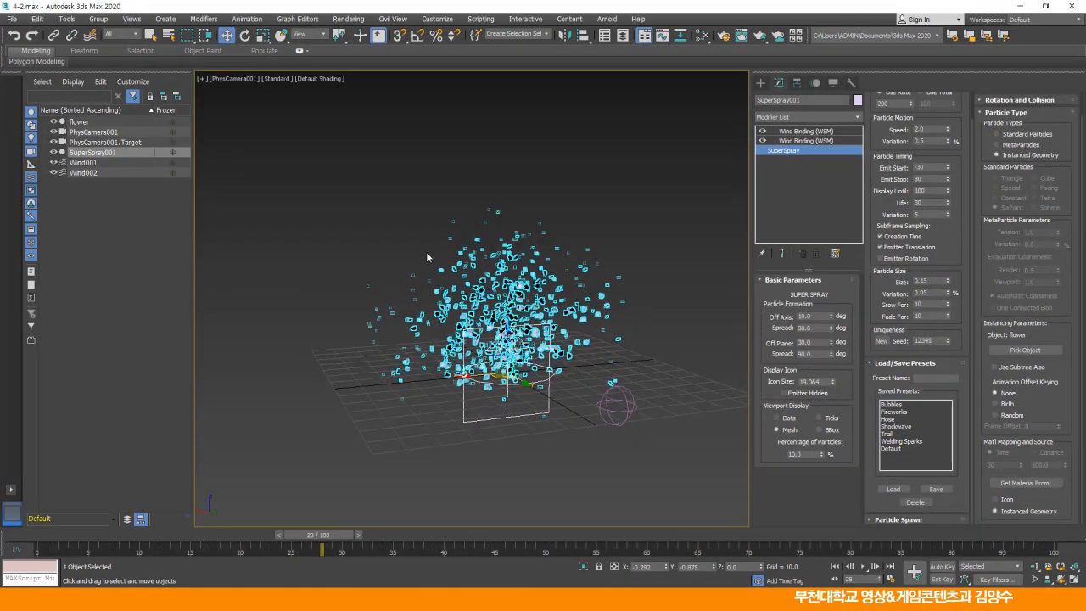
# Delete the existing physical camera together with its target and maximize the perspective viewport that replaces the camera view.
pyautogui.hotkey('alt', 'w')
pyautogui.rightClick(386, 221)
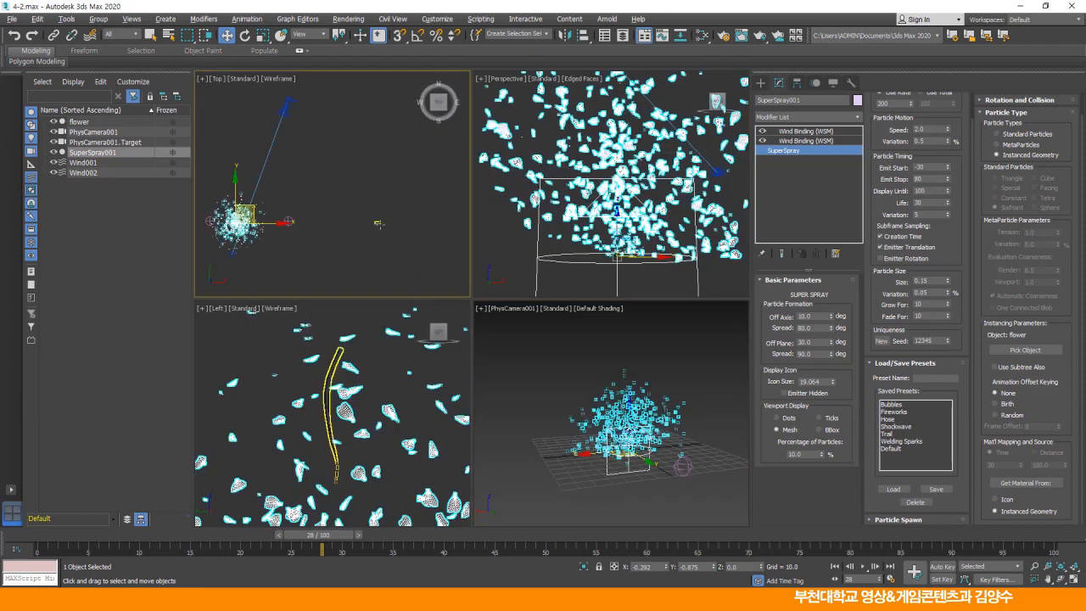
pyautogui.scroll(-2, 379, 224)
pyautogui.moveTo(342, 208); pyautogui.dragTo(372, 204, button='middle')
pyautogui.click(359, 172)
pyautogui.click(333, 159)
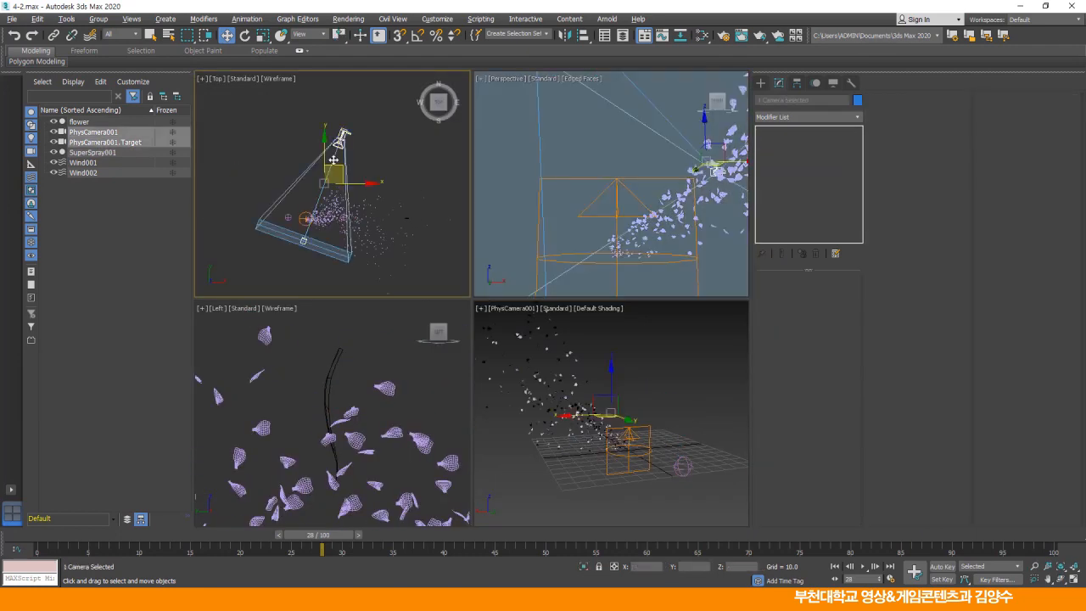
pyautogui.press('Delete')
pyautogui.moveTo(575, 398); pyautogui.dragTo(620, 420, button='middle')
pyautogui.hotkey('alt', 'w')
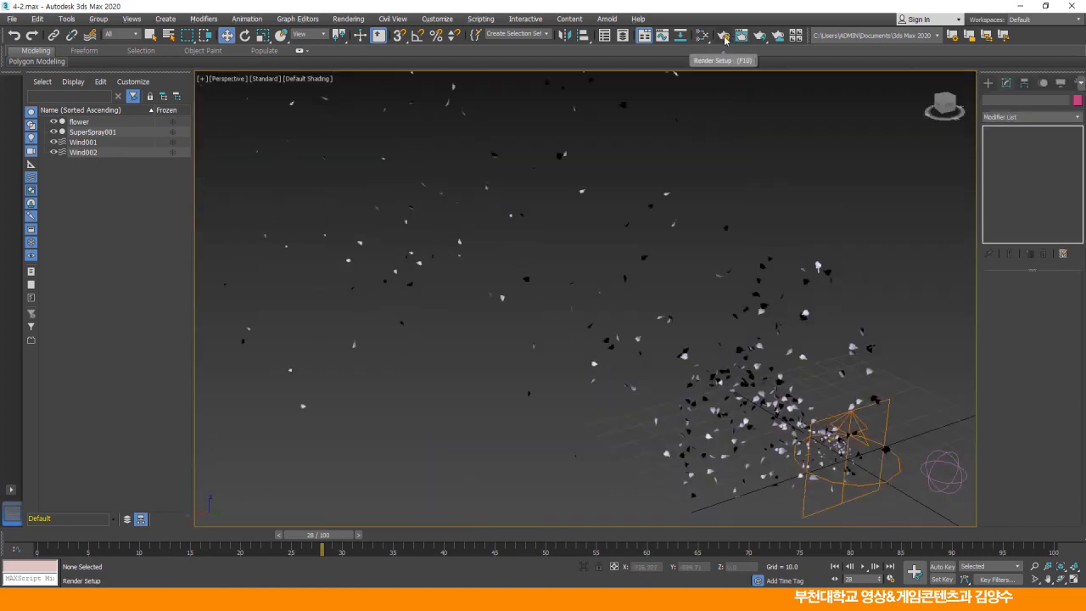
# Set the render output size to the HDTV (video) preset at 1280x720 and close the render setup.
pyautogui.click(724, 37)
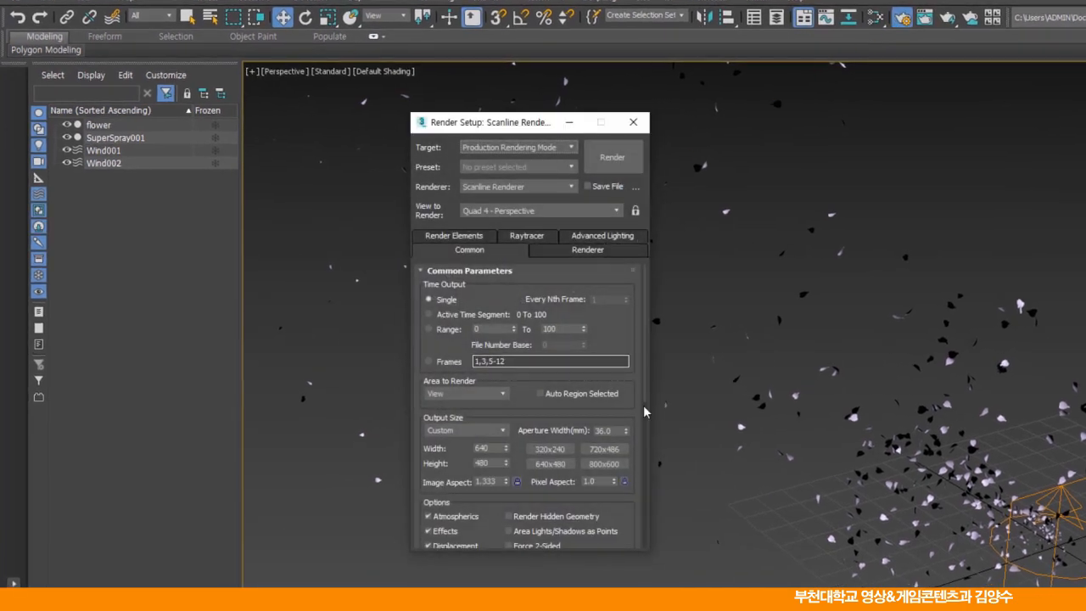
pyautogui.moveTo(637, 402); pyautogui.dragTo(640, 340)
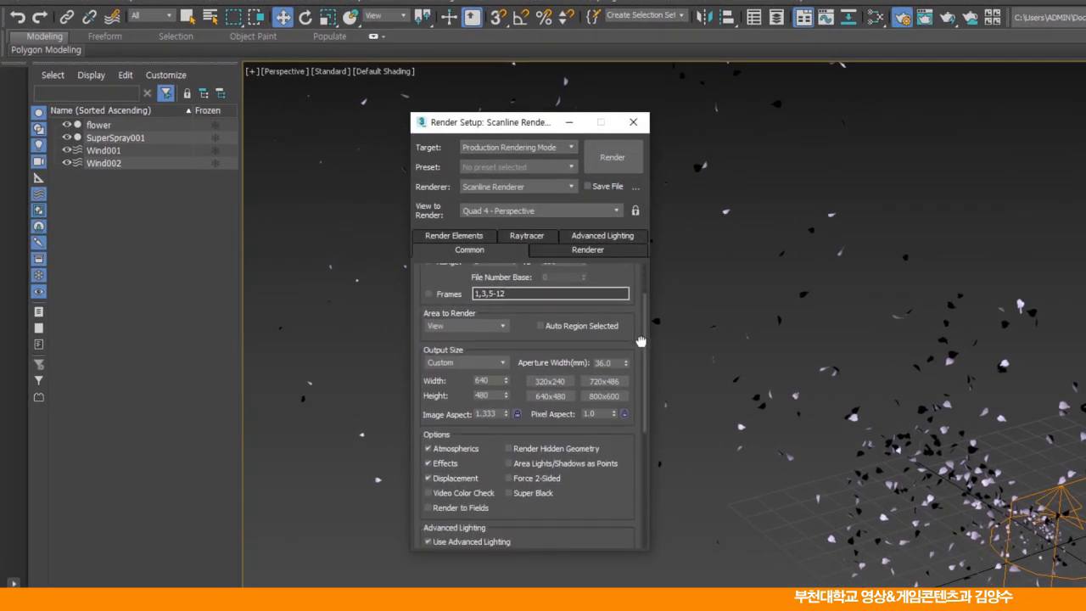
pyautogui.click(467, 361)
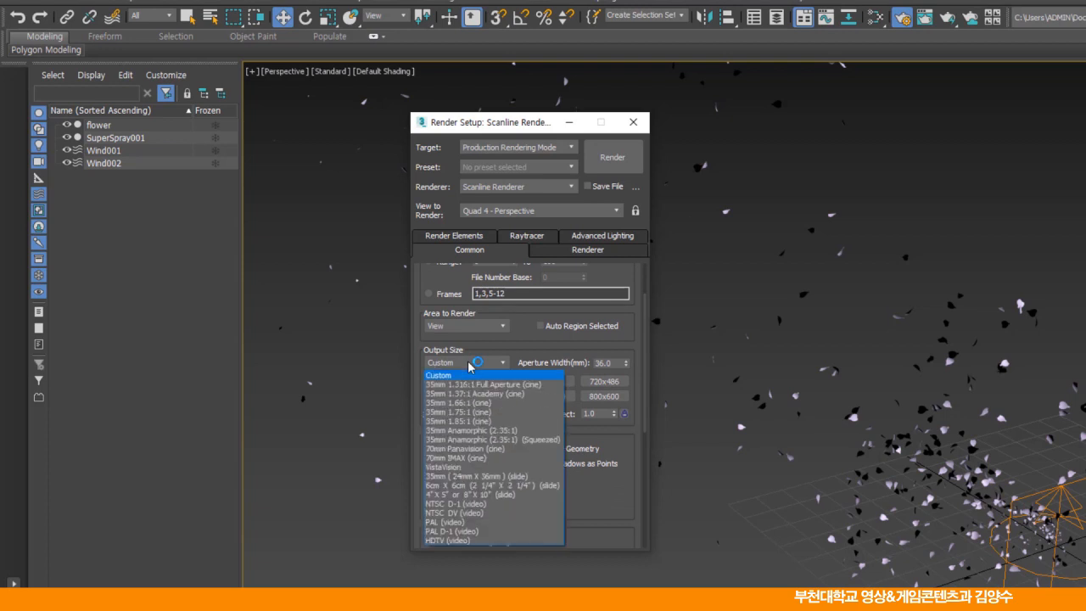
pyautogui.click(449, 540)
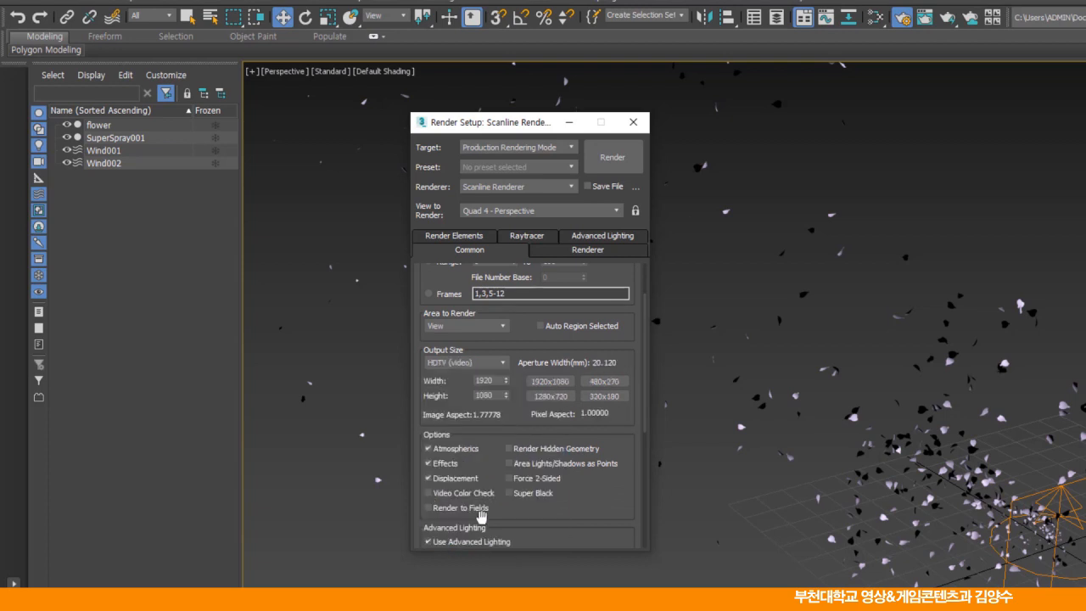
pyautogui.click(551, 401)
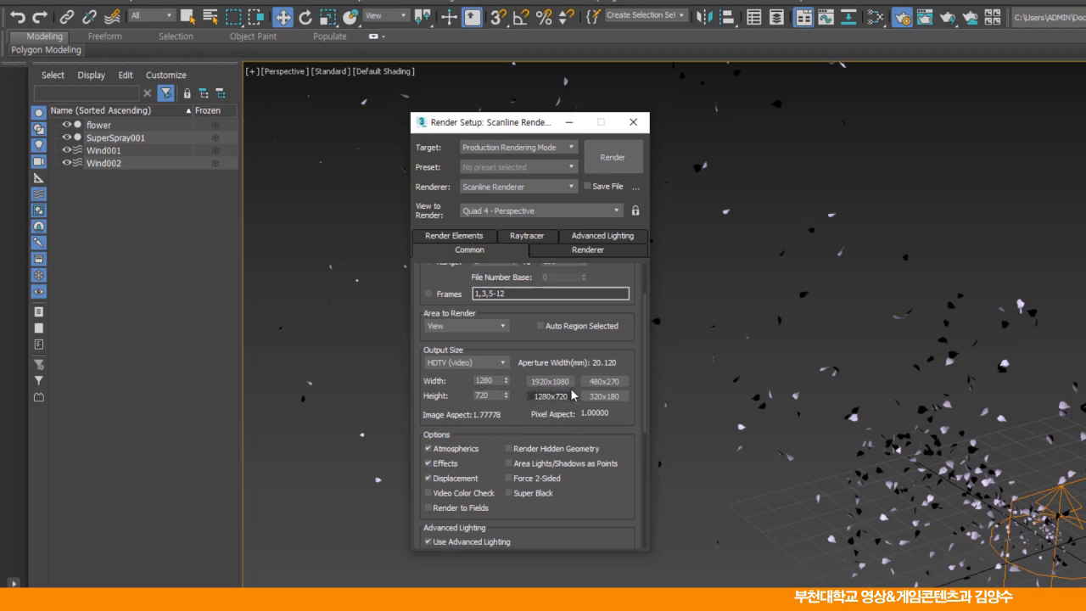
pyautogui.click(634, 123)
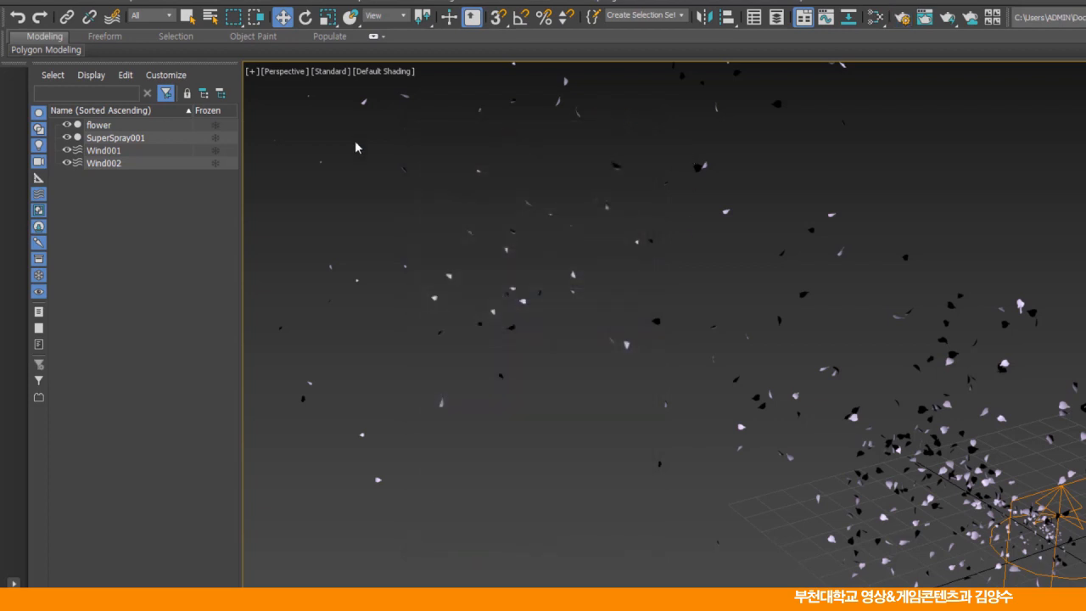
# Show safe frames in the perspective viewport and compose a closer view of the blowing petals at frame 54.
pyautogui.click(283, 71)
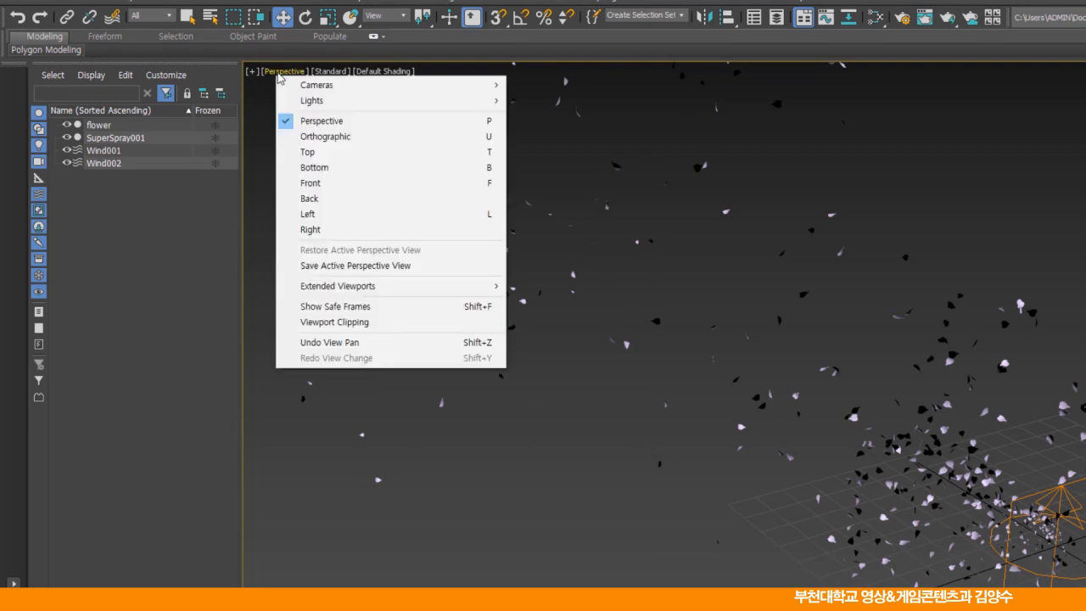
pyautogui.click(333, 309)
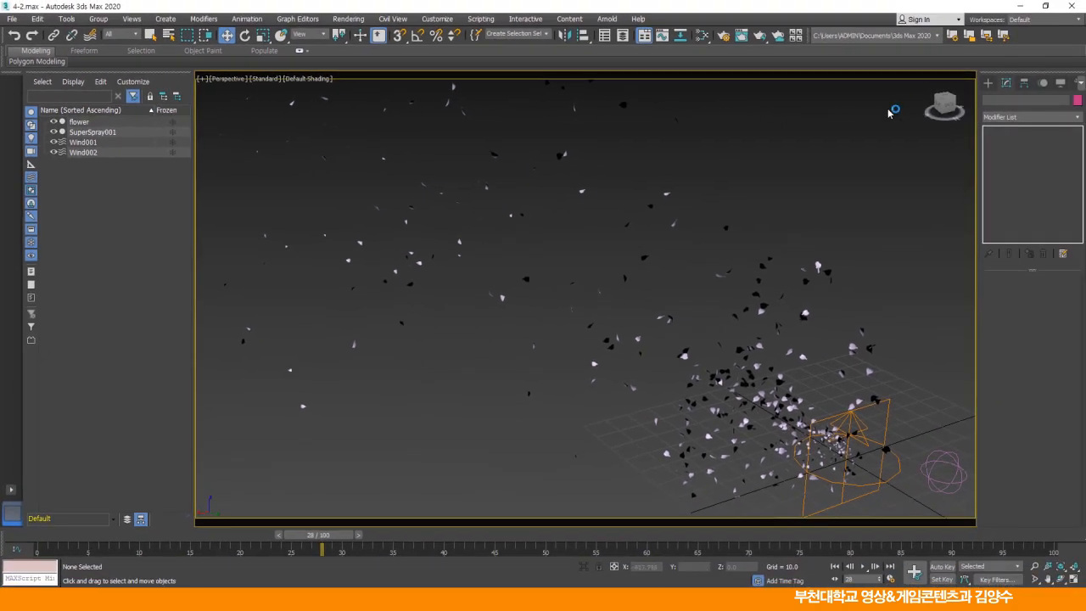
pyautogui.moveTo(615, 393); pyautogui.dragTo(614, 370, button='middle')
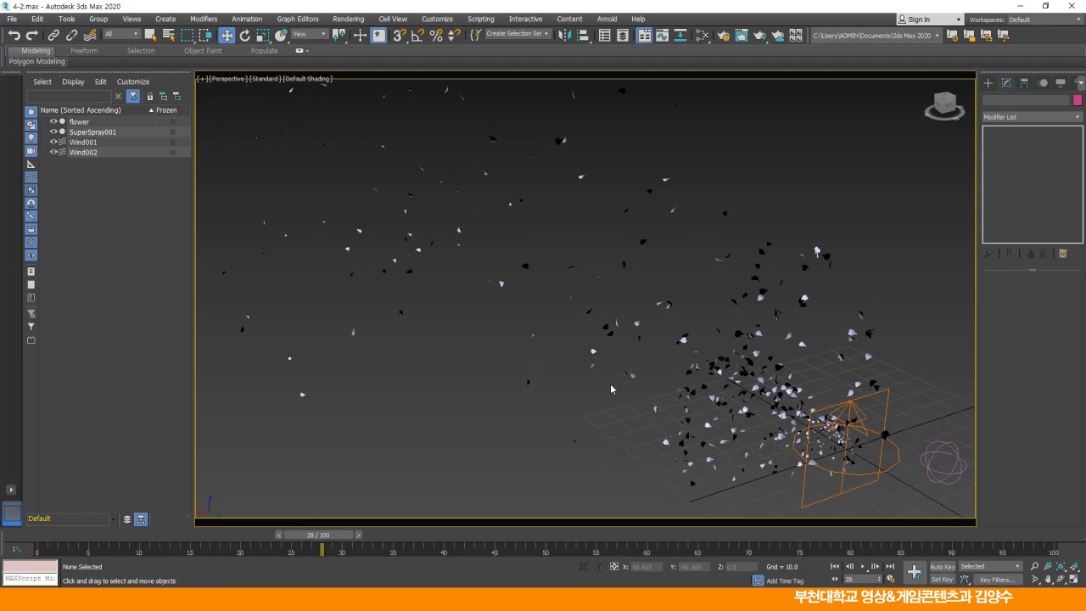
pyautogui.scroll(4, 612, 383)
pyautogui.keyDown('alt'); pyautogui.moveTo(587, 357); pyautogui.dragTo(567, 299, button='middle'); pyautogui.keyUp('alt')
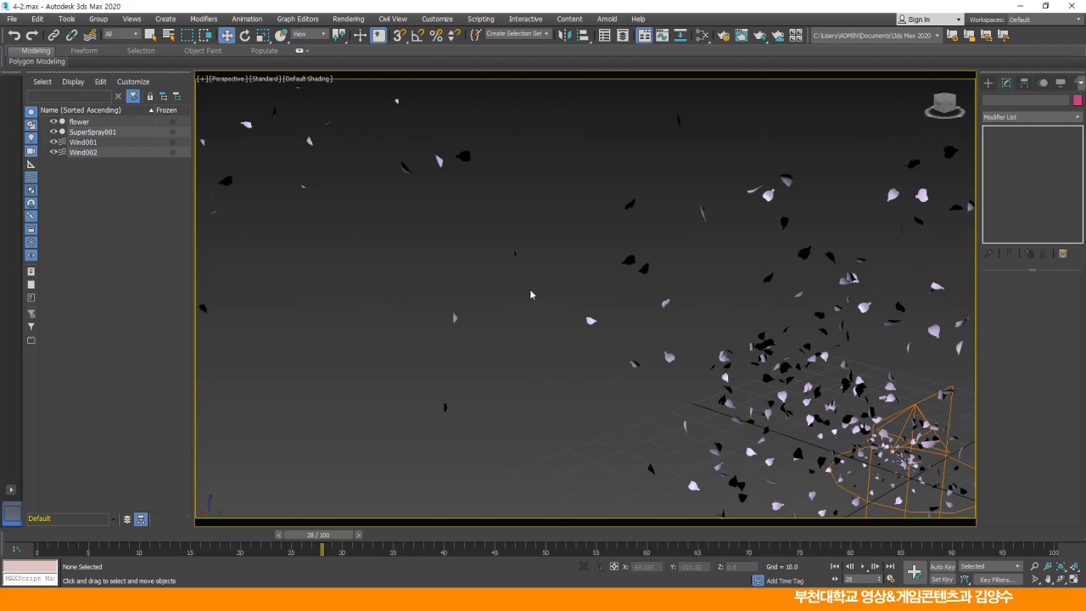
pyautogui.moveTo(516, 253)
pyautogui.keyDown('alt'); pyautogui.mouseDown(button='middle')
pyautogui.moveTo(518, 268)
pyautogui.moveTo(546, 256)
pyautogui.moveTo(535, 227)
pyautogui.moveTo(495, 218)
pyautogui.moveTo(521, 273)
pyautogui.moveTo(532, 246)
pyautogui.moveTo(526, 267)
pyautogui.mouseUp(button='middle'); pyautogui.keyUp('alt')
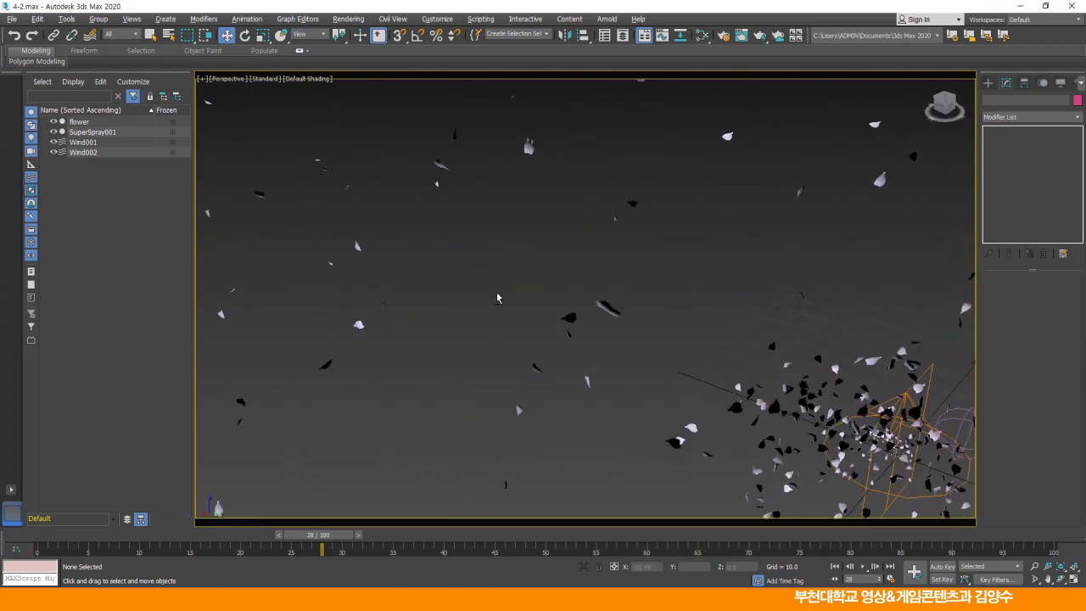
pyautogui.moveTo(321, 535); pyautogui.dragTo(578, 548)
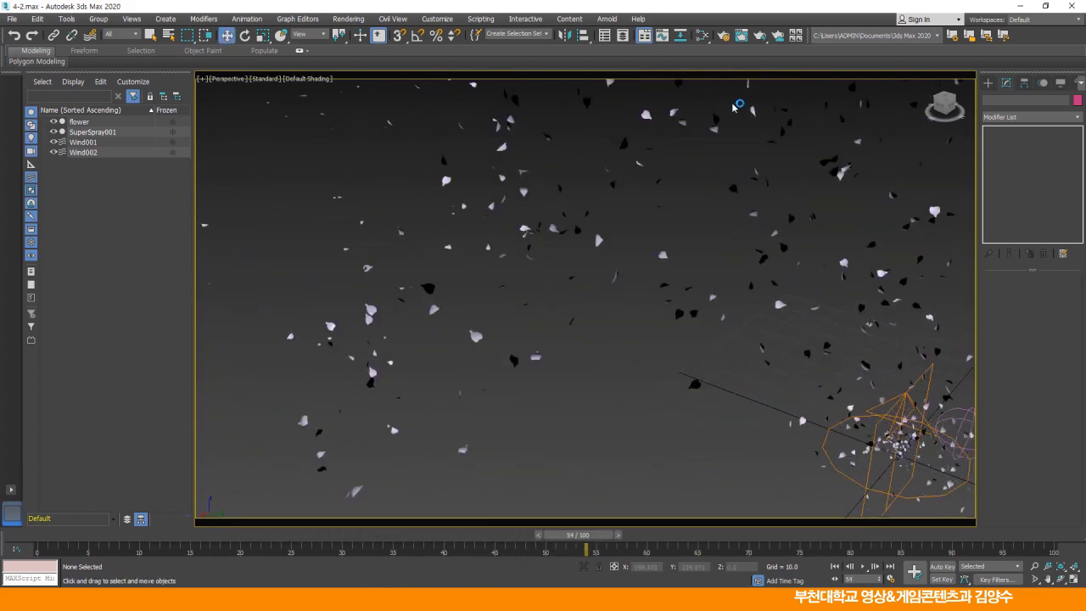
# Render a test image of the perspective view at frame 54, then close the render and its setup.
pyautogui.click(723, 35)
pyautogui.click(490, 148)
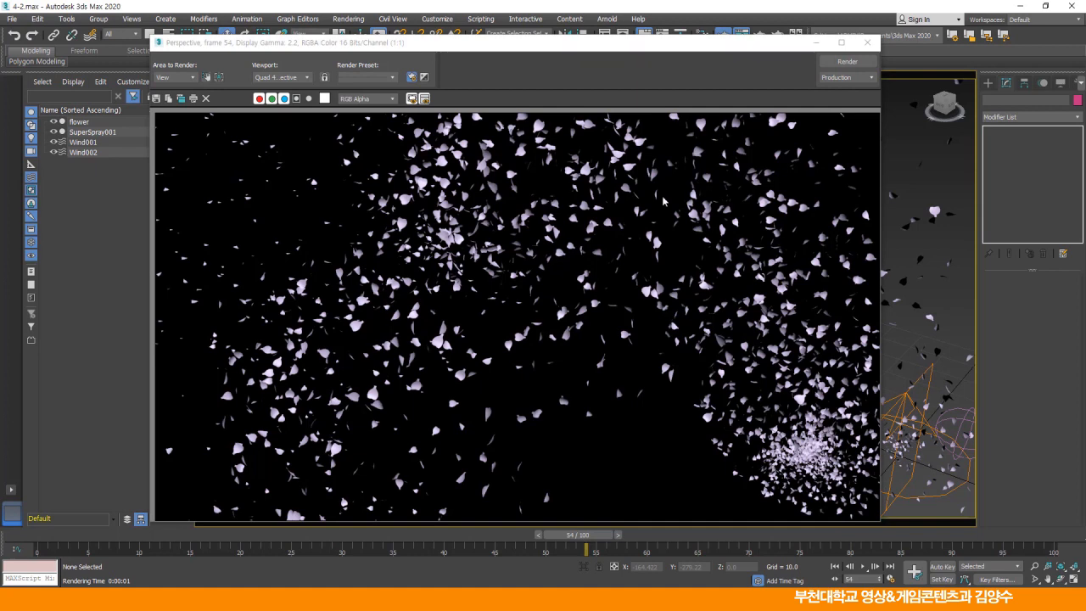
pyautogui.click(866, 43)
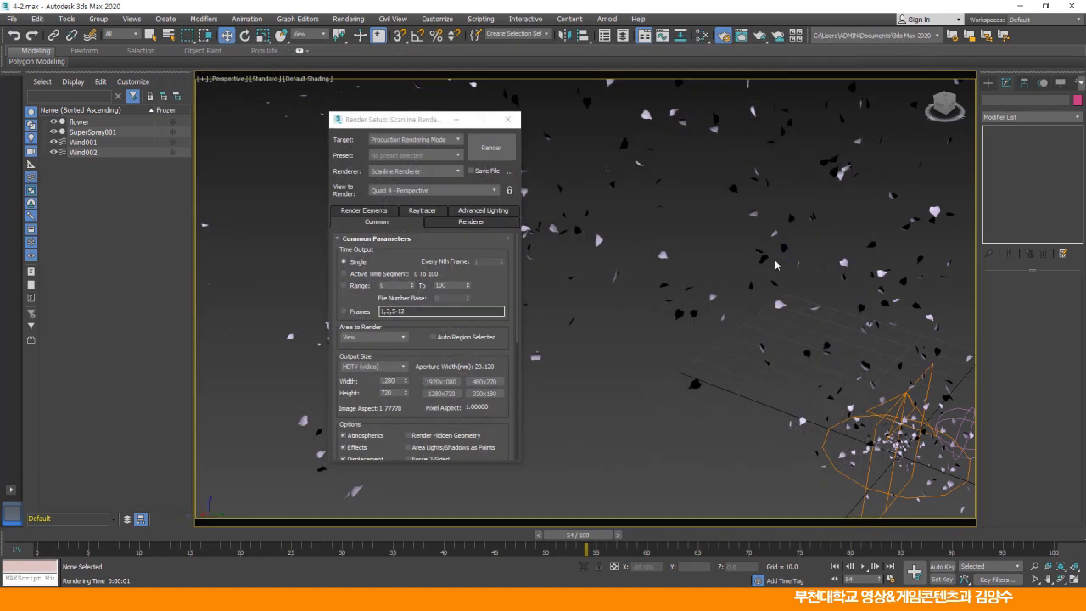
pyautogui.click(507, 119)
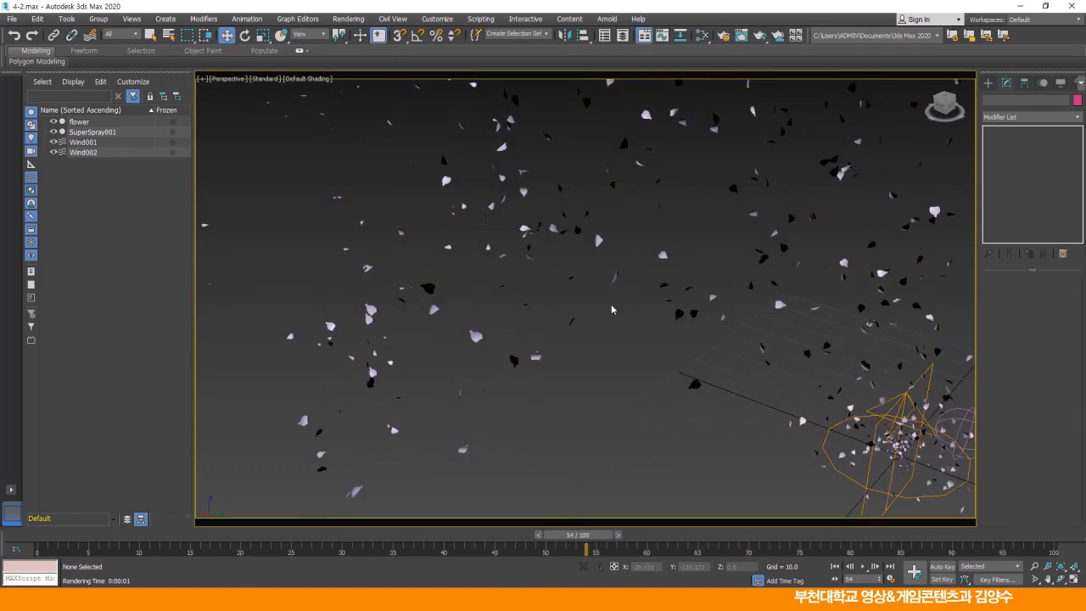
# Adjust the framing of the petals, create a physical camera from this perspective view, and return to the four-viewport layout.
pyautogui.moveTo(699, 223); pyautogui.dragTo(701, 251, button='middle')
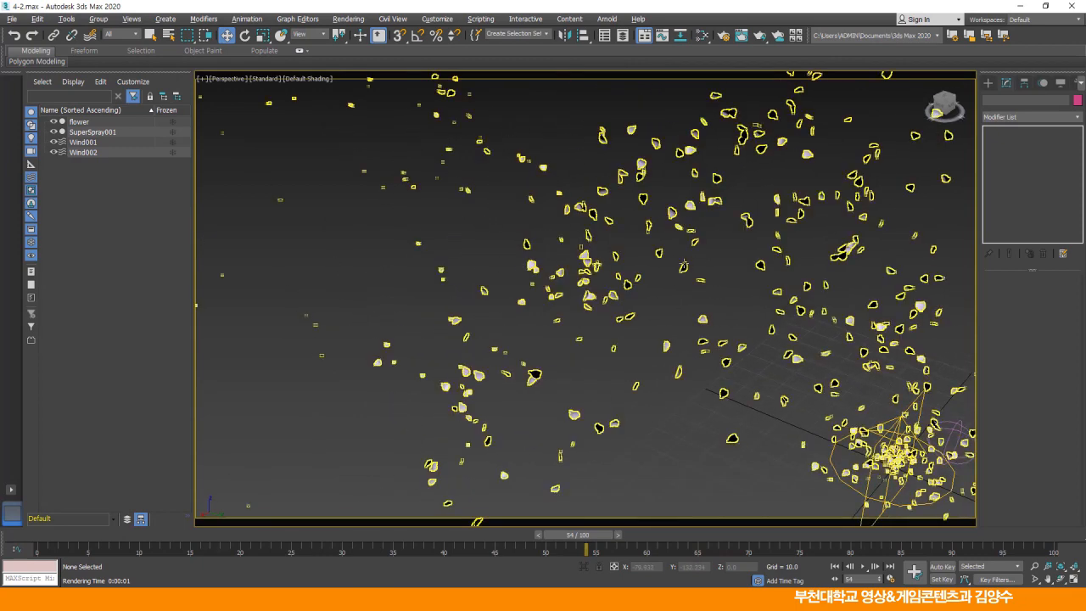
pyautogui.hotkey('ctrl', 'c')
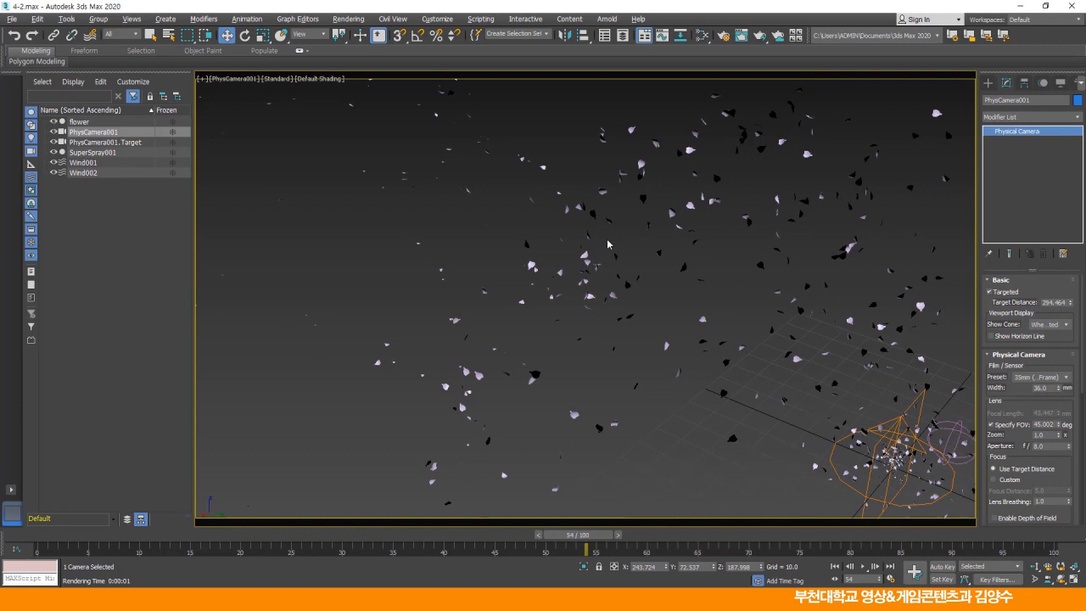
pyautogui.hotkey('alt', 'w')
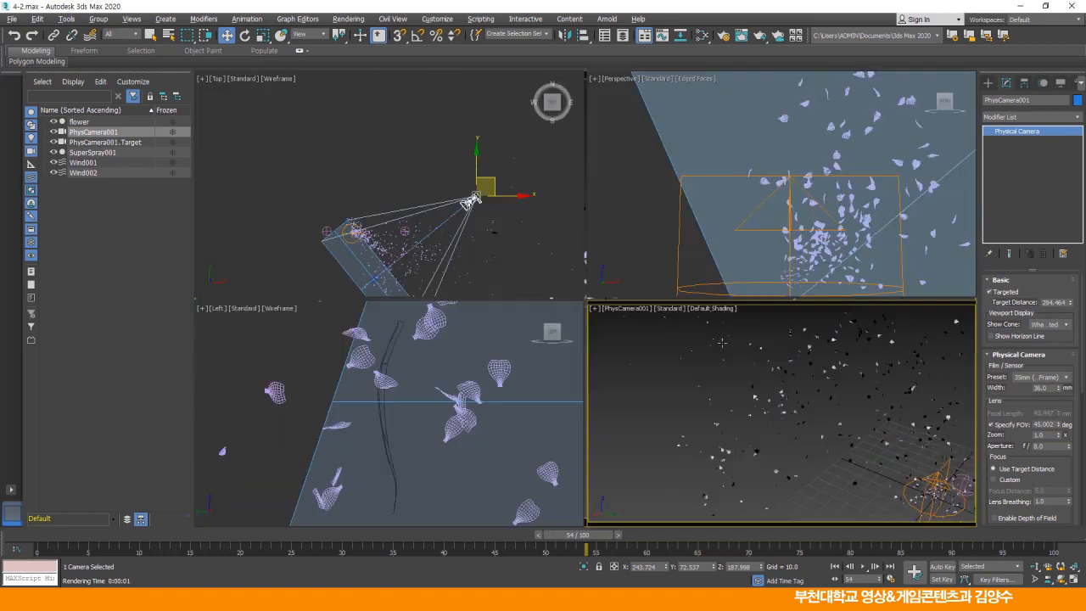
# Set the Super Spray emitter's particle quantity rate to 300 in its base SuperSpray parameters.
pyautogui.middleClick(504, 203)
pyautogui.scroll(-6, 493, 191)
pyautogui.middleClick(668, 216)
pyautogui.scroll(-6, 678, 211)
pyautogui.moveTo(740, 212); pyautogui.dragTo(742, 227, button='middle')
pyautogui.click(678, 251)
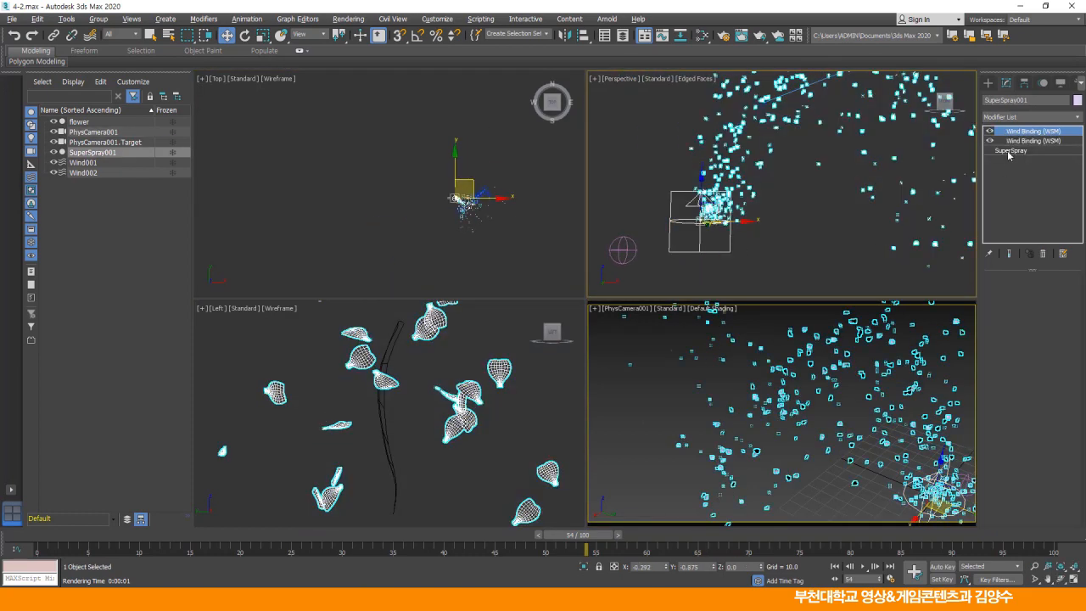
pyautogui.click(1009, 151)
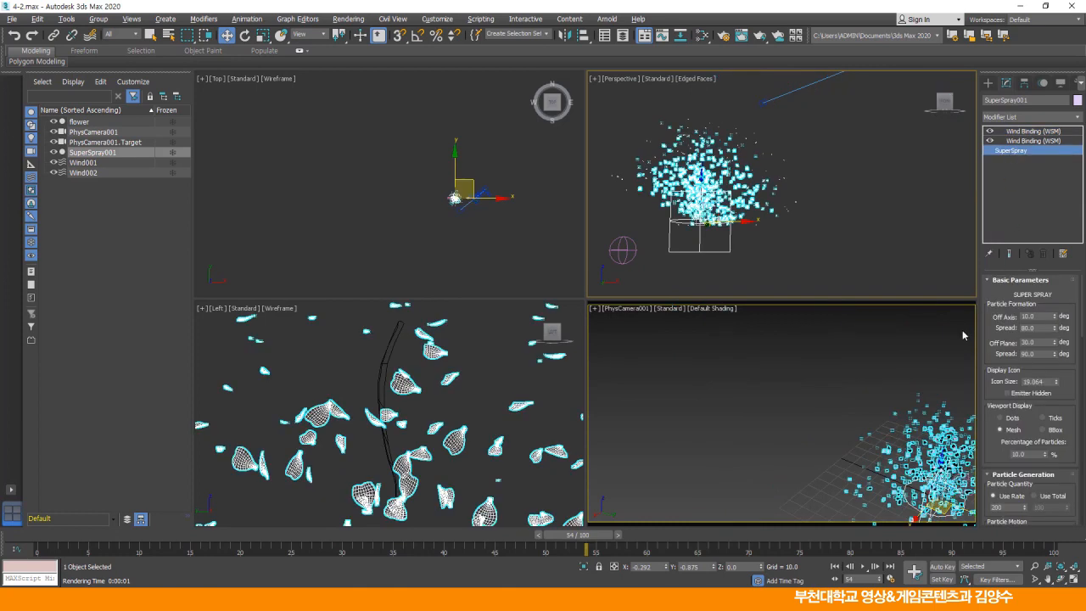
pyautogui.moveTo(978, 381); pyautogui.dragTo(829, 268)
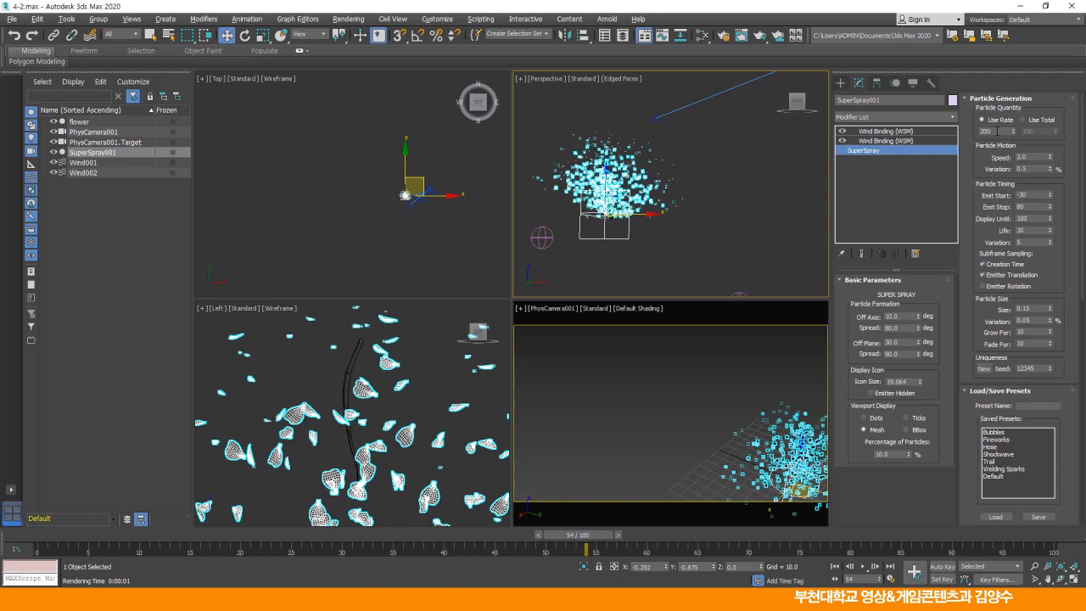
pyautogui.moveTo(997, 131); pyautogui.dragTo(974, 131)
pyautogui.press('Return')
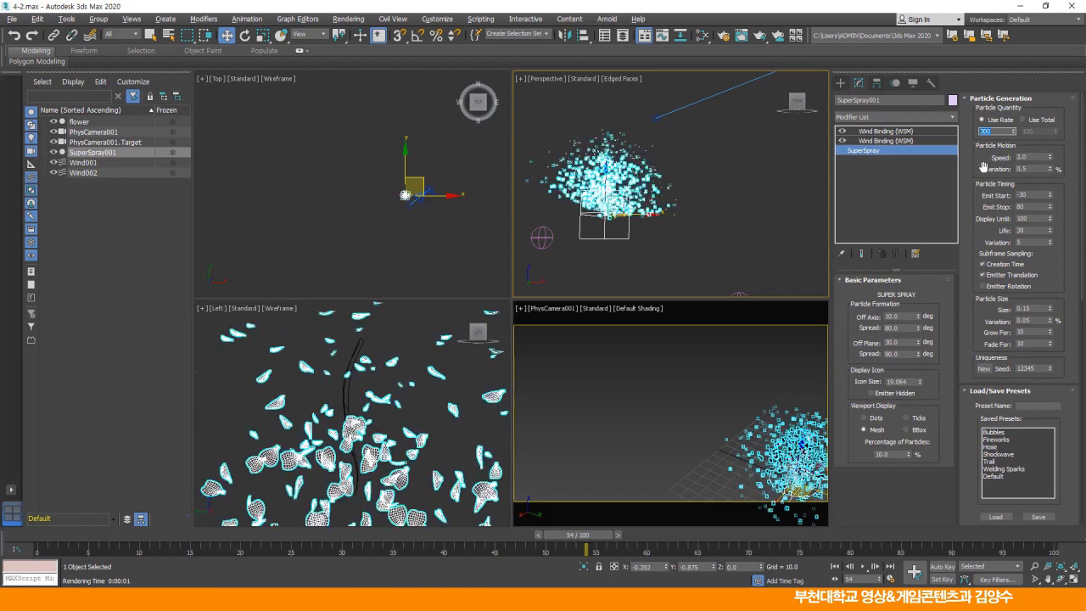
# Set the Super Spray particle size to 0.18 and open the size variation value for editing.
pyautogui.scroll(-1, 974, 190)
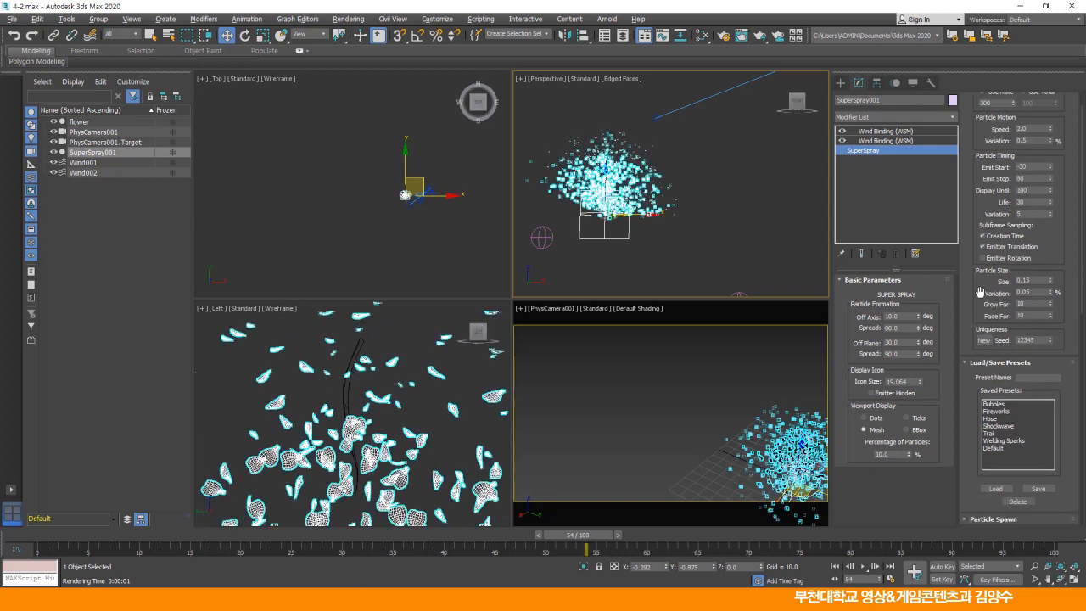
pyautogui.doubleClick(1026, 279)
pyautogui.write('0.18')
pyautogui.press('Return')
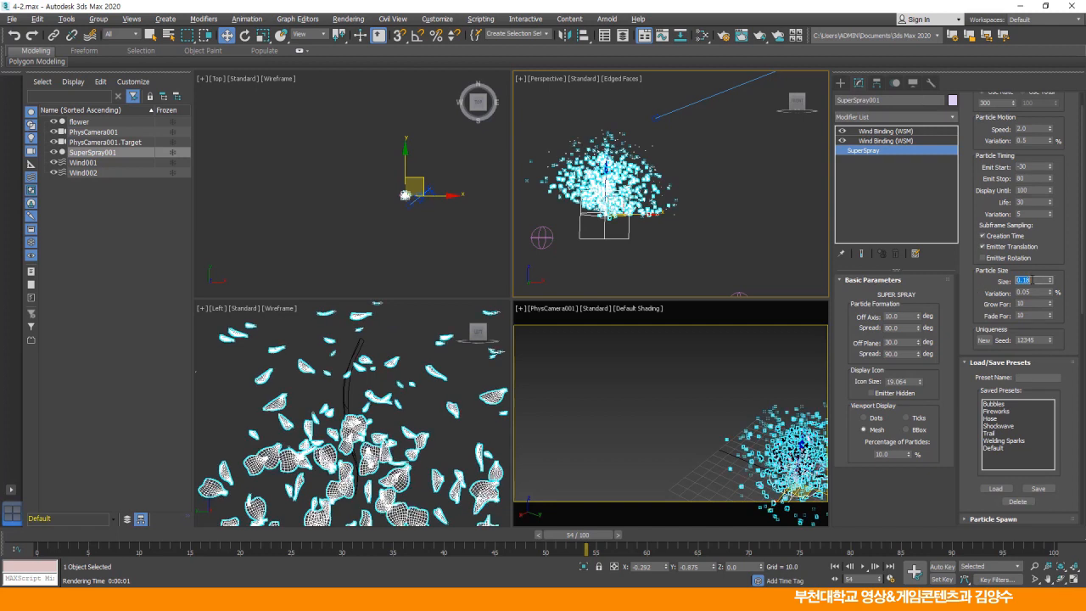
pyautogui.doubleClick(1033, 292)
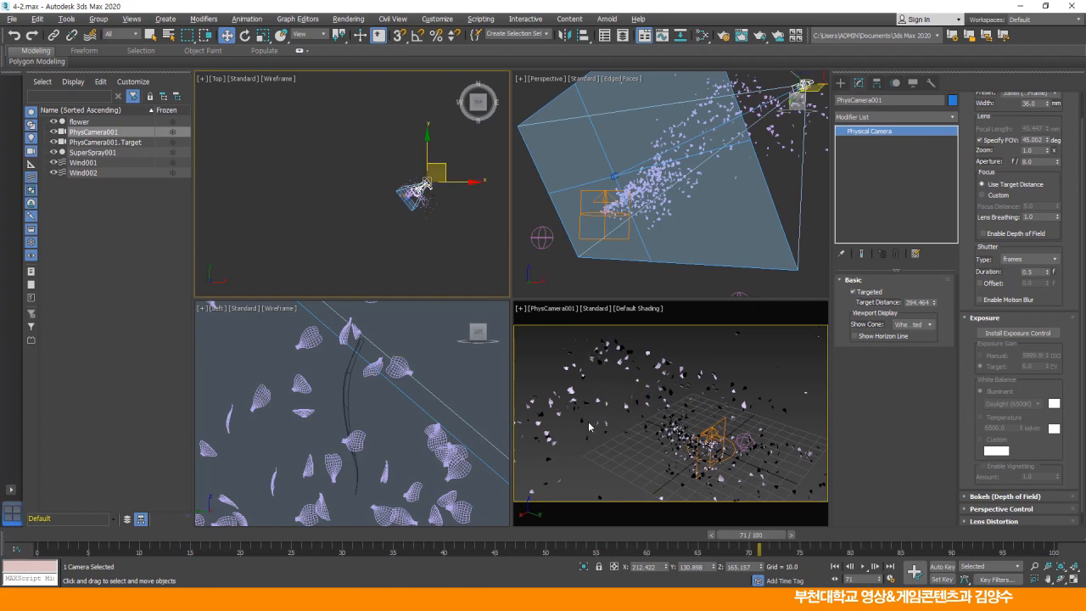
# Tighten the physical camera's framing of the blowing petals at frame 71 by adjusting its field of view.
pyautogui.scroll(-5, 414, 393)
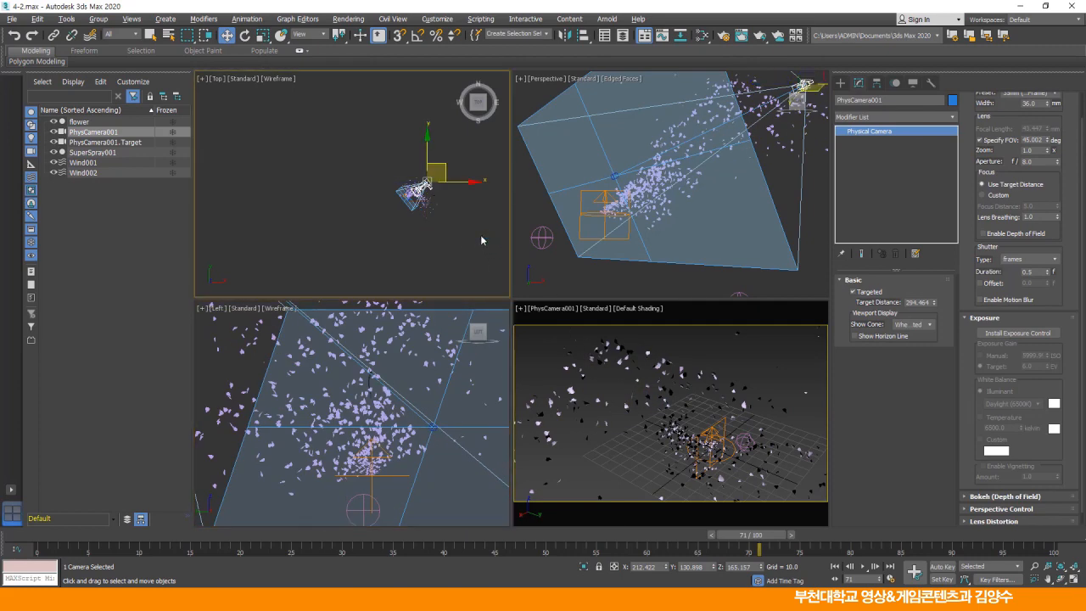
pyautogui.click(480, 234)
pyautogui.scroll(4, 465, 223)
pyautogui.click(392, 167)
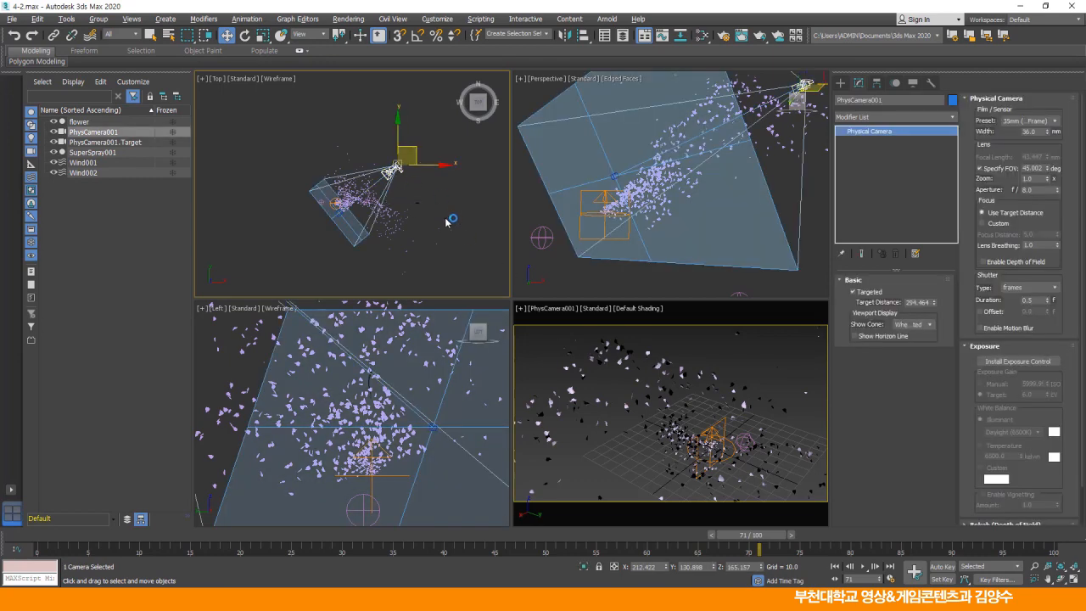
pyautogui.rightClick(710, 374)
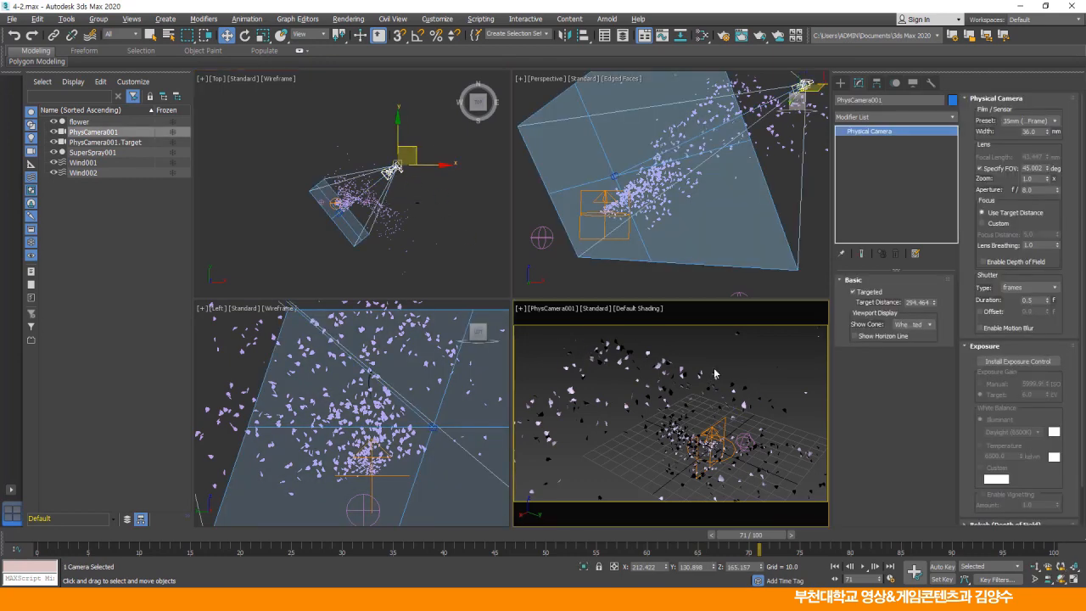
pyautogui.click(1033, 578)
pyautogui.moveTo(683, 484)
pyautogui.mouseDown()
pyautogui.moveTo(689, 428)
pyautogui.moveTo(691, 464)
pyautogui.mouseUp()
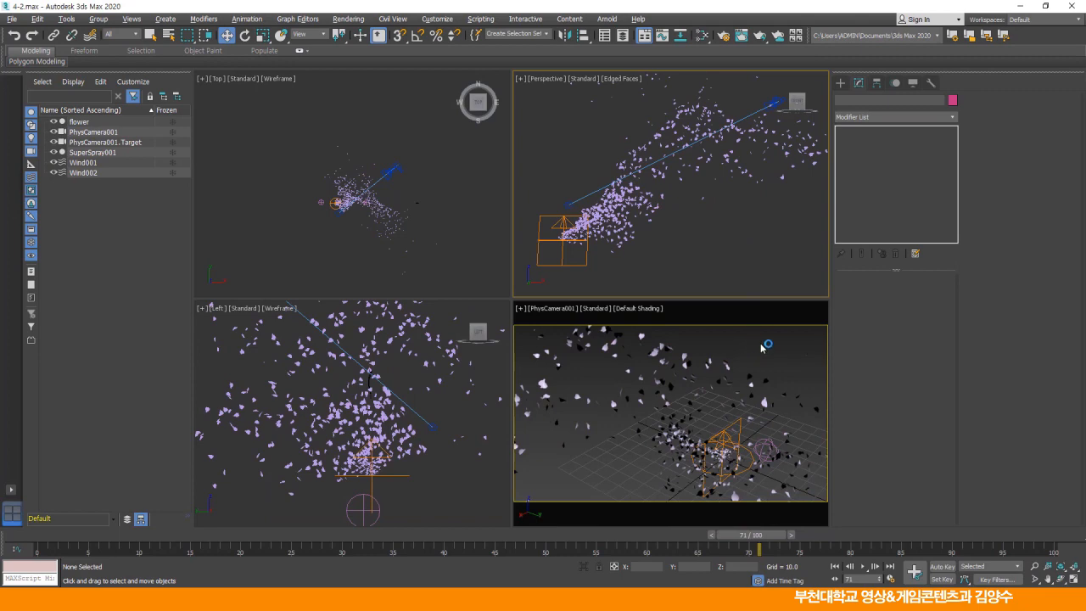
# Render a test image of the physical camera view at frame 71, then close the render and its setup.
pyautogui.click(760, 338)
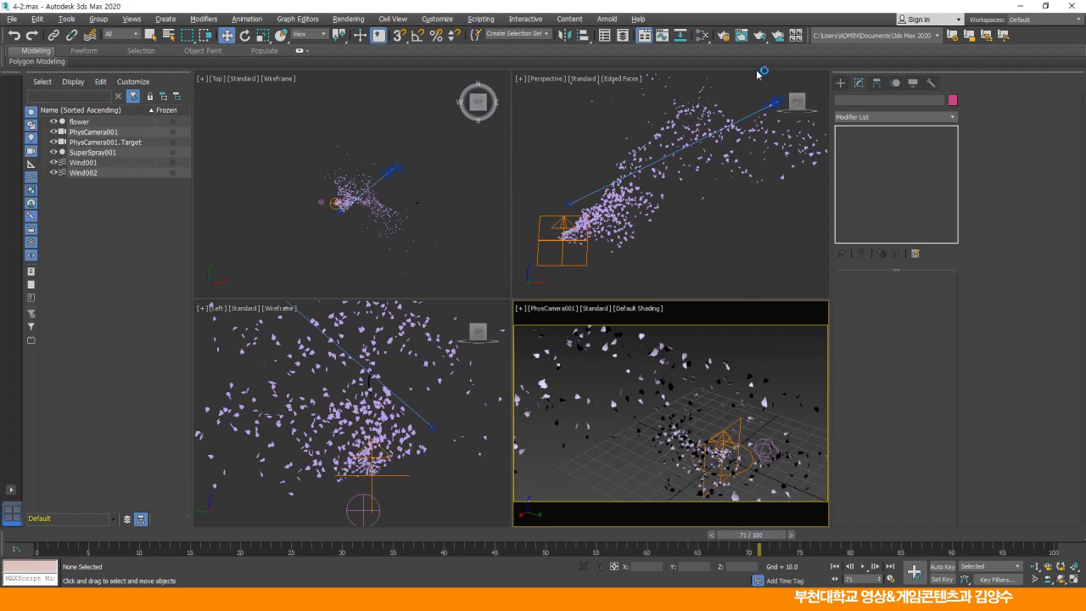
pyautogui.click(725, 37)
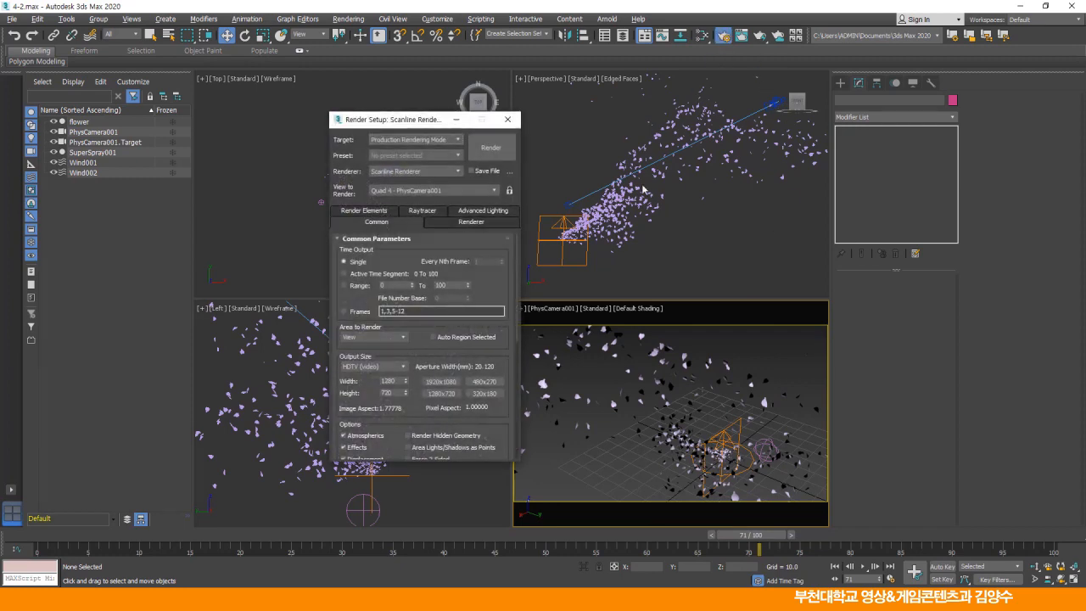
pyautogui.click(495, 146)
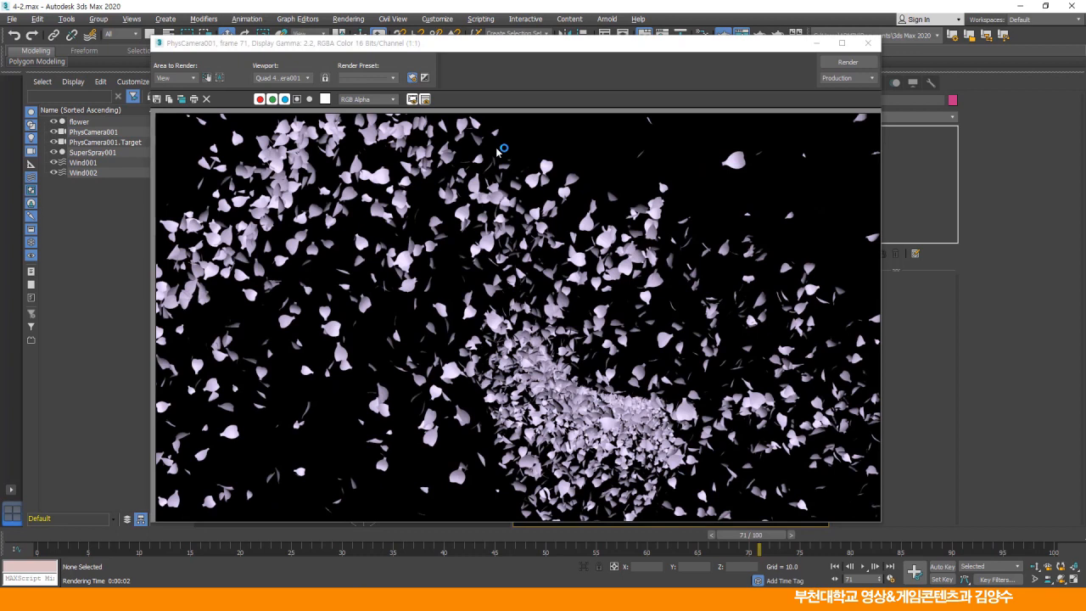
pyautogui.click(867, 42)
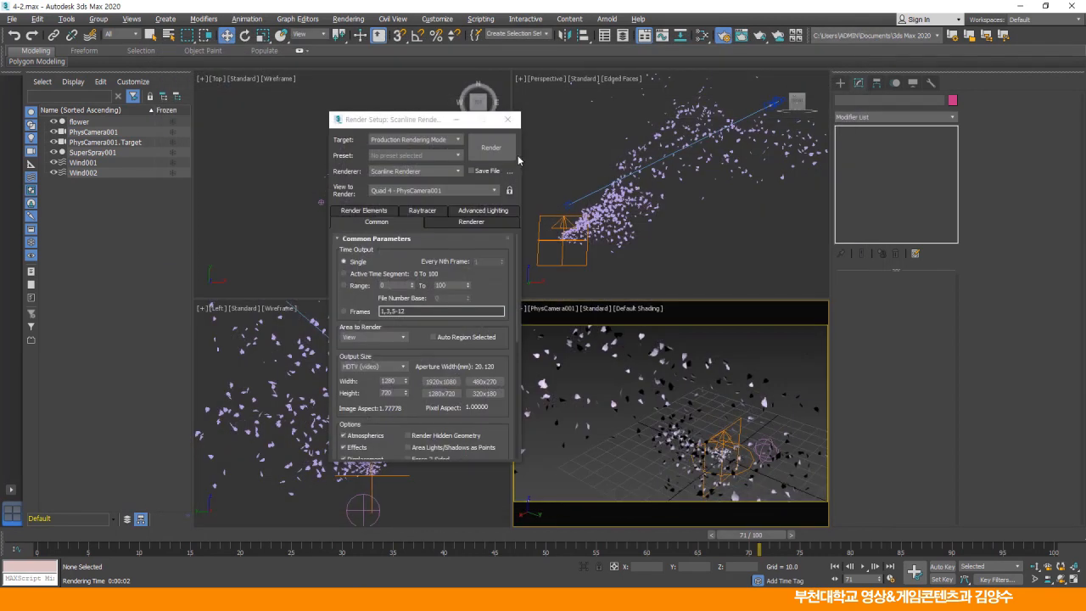
pyautogui.moveTo(430, 120); pyautogui.dragTo(344, 120)
pyautogui.click(422, 119)
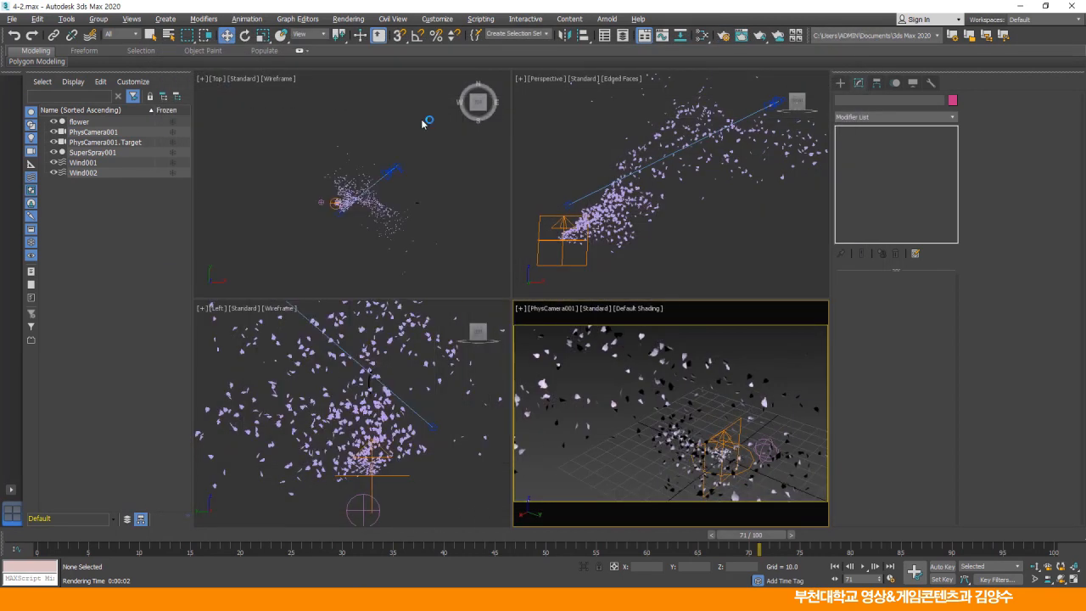
# Place a standard Omni light in the top view, beside the petal emitter.
pyautogui.click(839, 82)
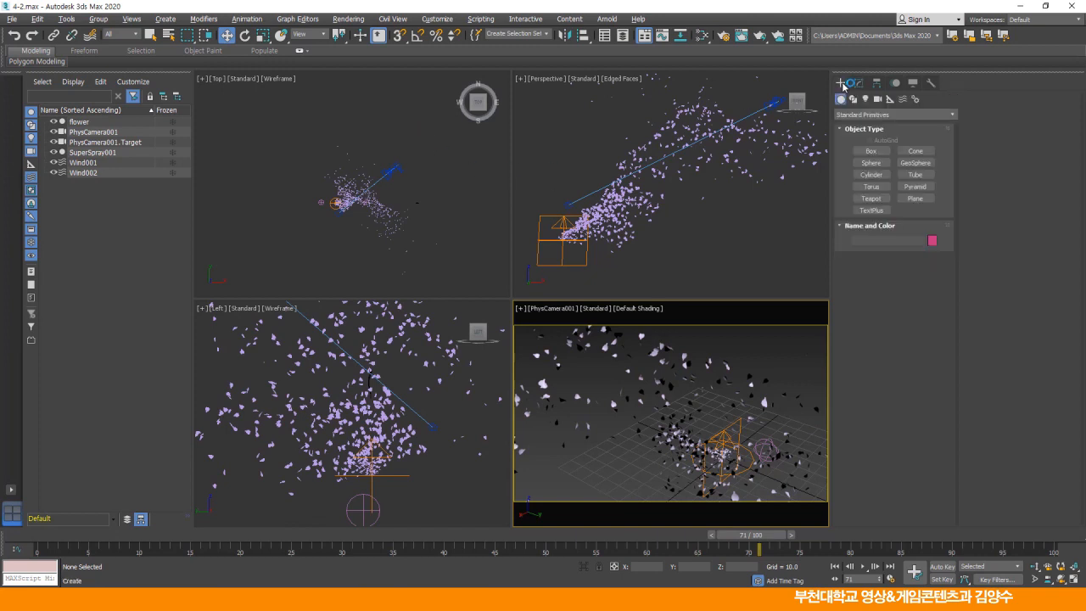
pyautogui.moveTo(829, 204); pyautogui.dragTo(978, 204)
pyautogui.click(1013, 99)
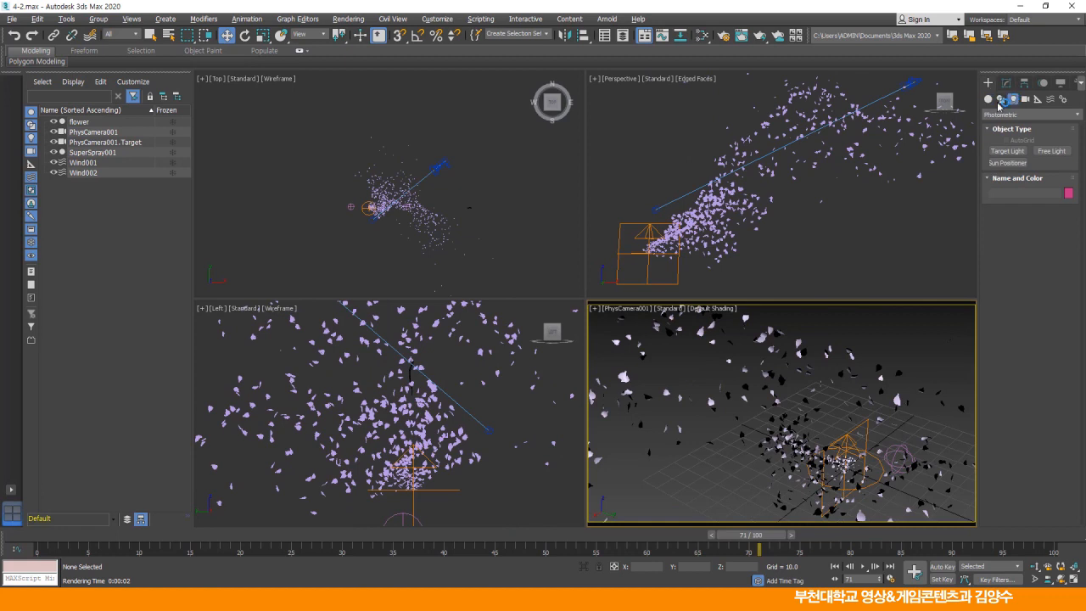
pyautogui.click(1016, 116)
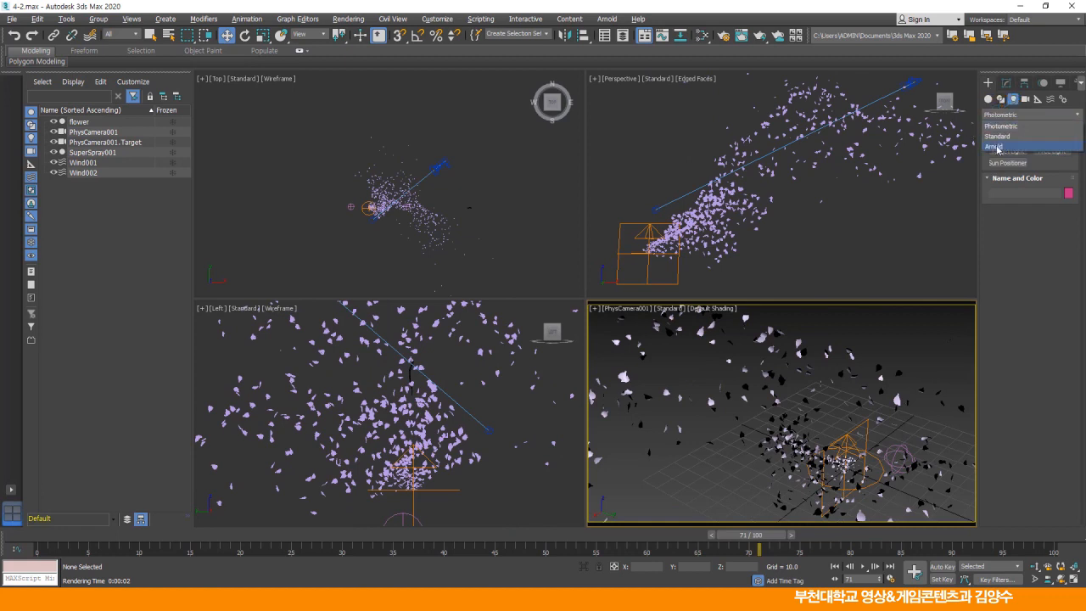
pyautogui.click(997, 135)
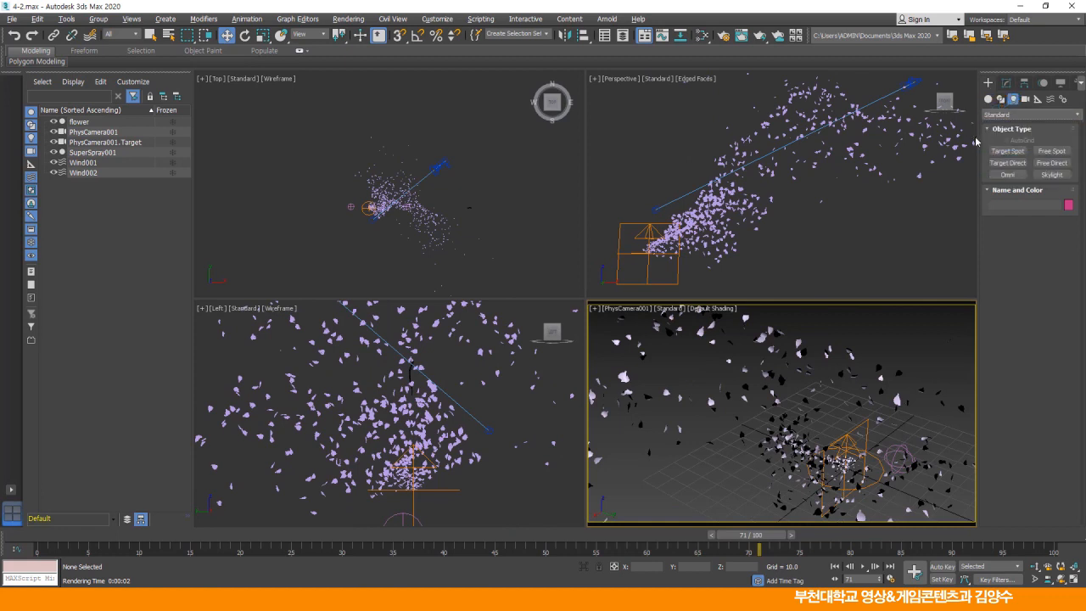
pyautogui.click(1009, 175)
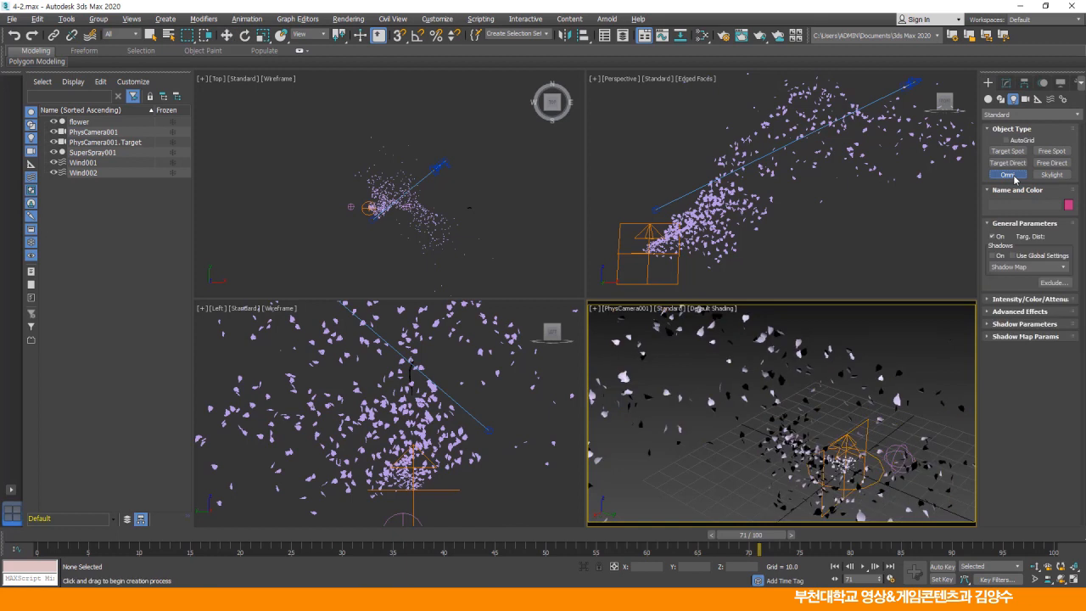
pyautogui.click(331, 183)
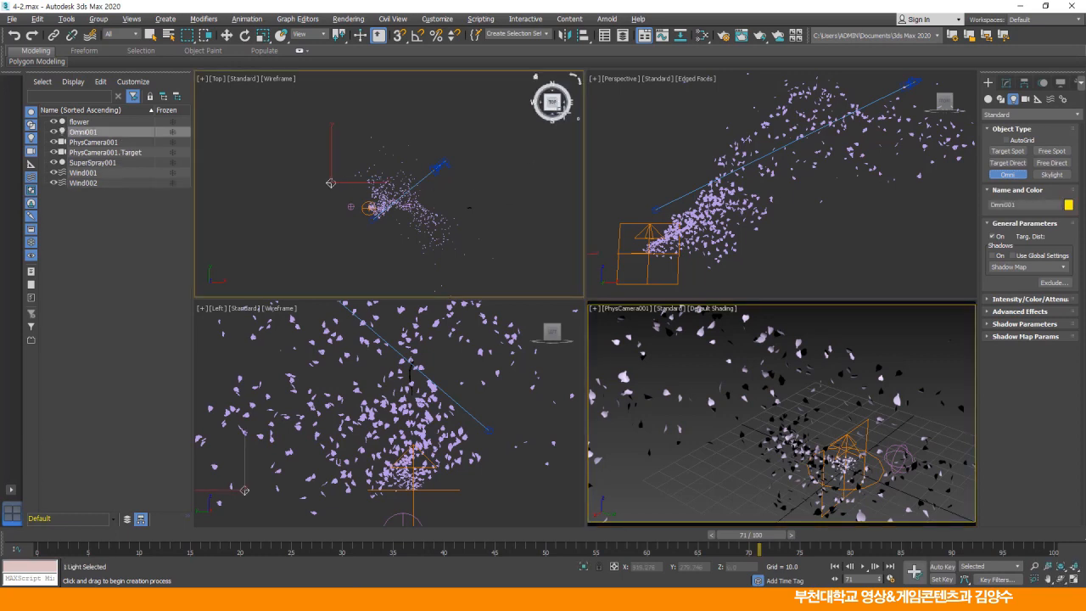
# Switch the perspective viewport to the Front view and frame the Omni light with the petals, ready for moving it.
pyautogui.click(225, 34)
pyautogui.scroll(-4, 718, 149)
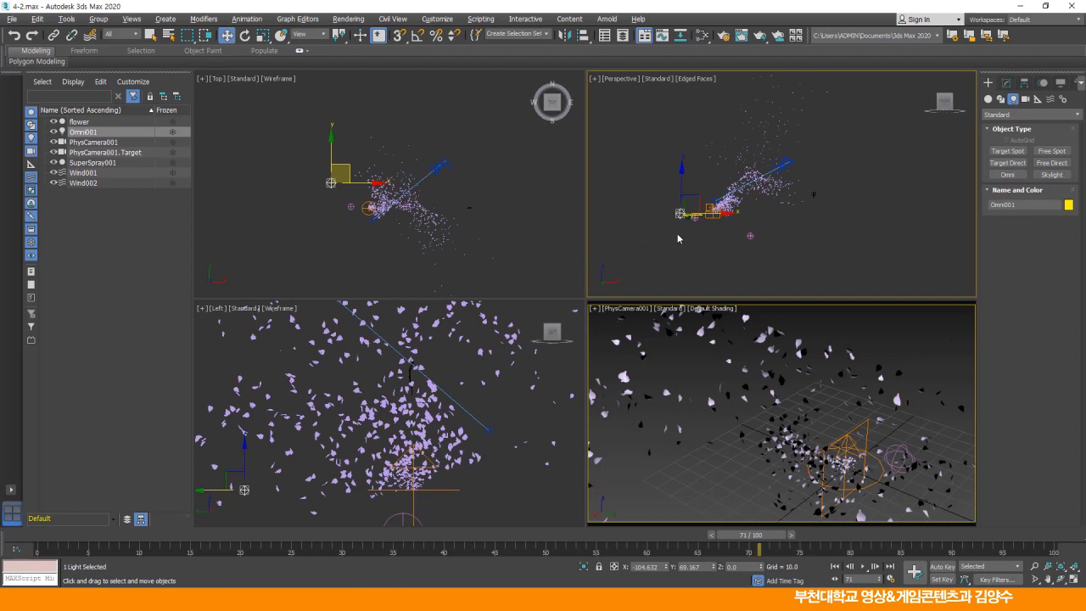
pyautogui.scroll(4, 679, 225)
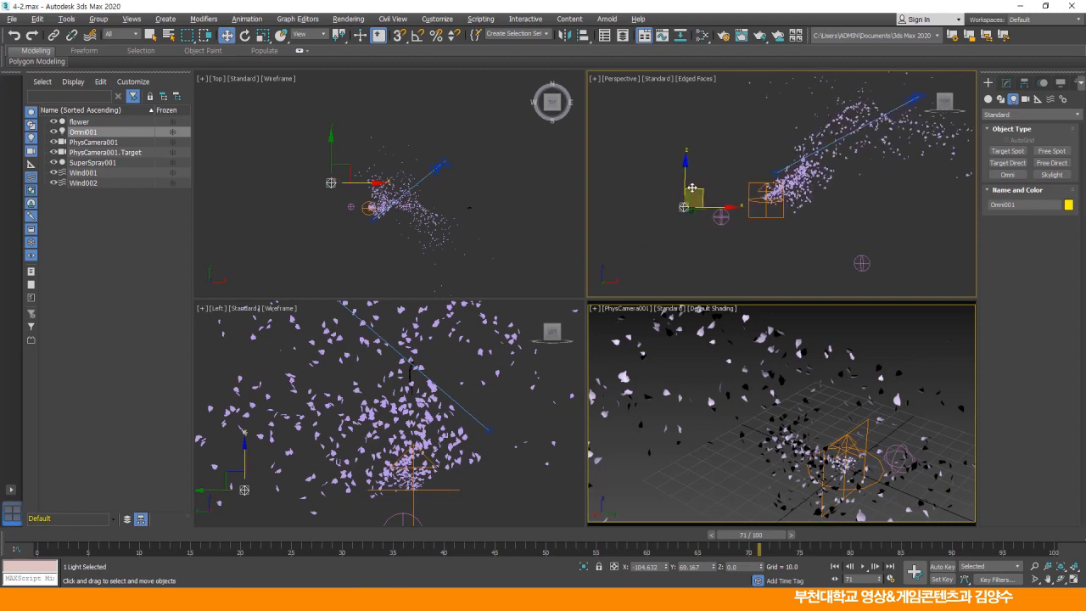
pyautogui.click(619, 79)
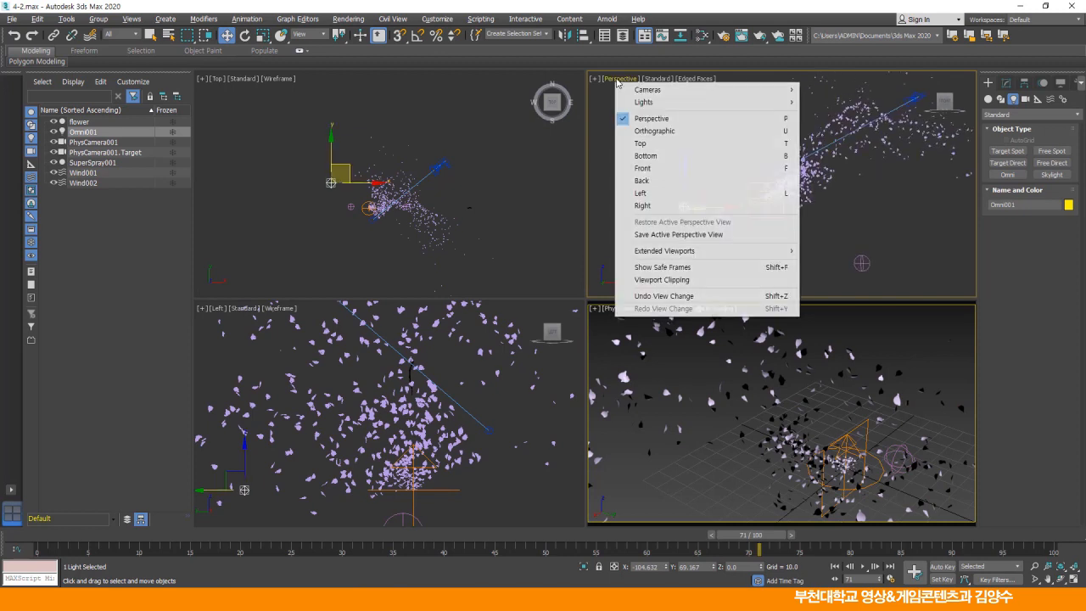
pyautogui.click(646, 170)
pyautogui.scroll(-6, 704, 192)
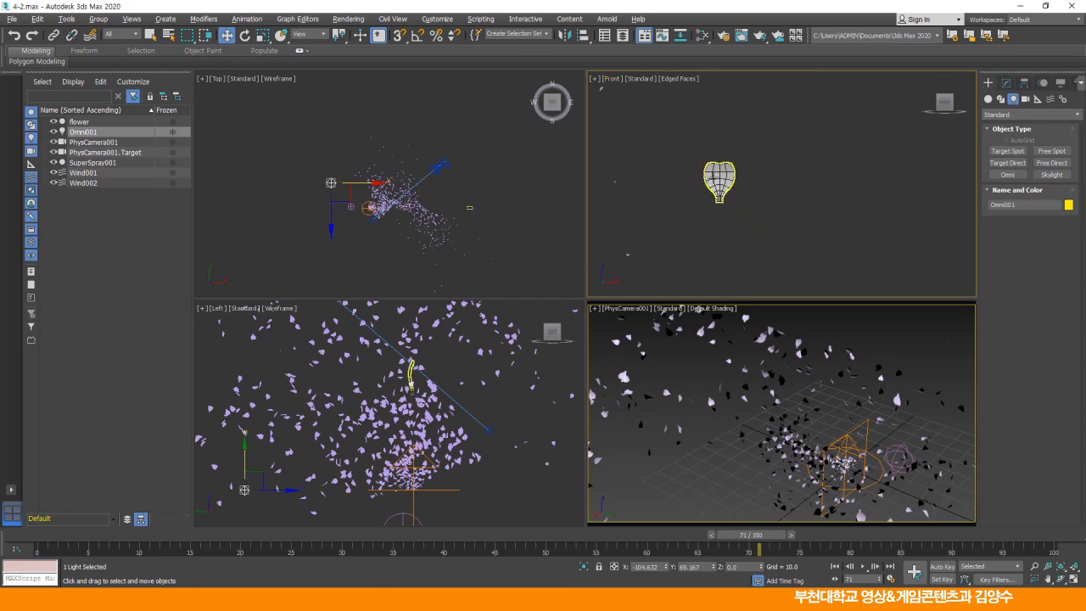
pyautogui.moveTo(704, 191); pyautogui.dragTo(814, 220, button='middle')
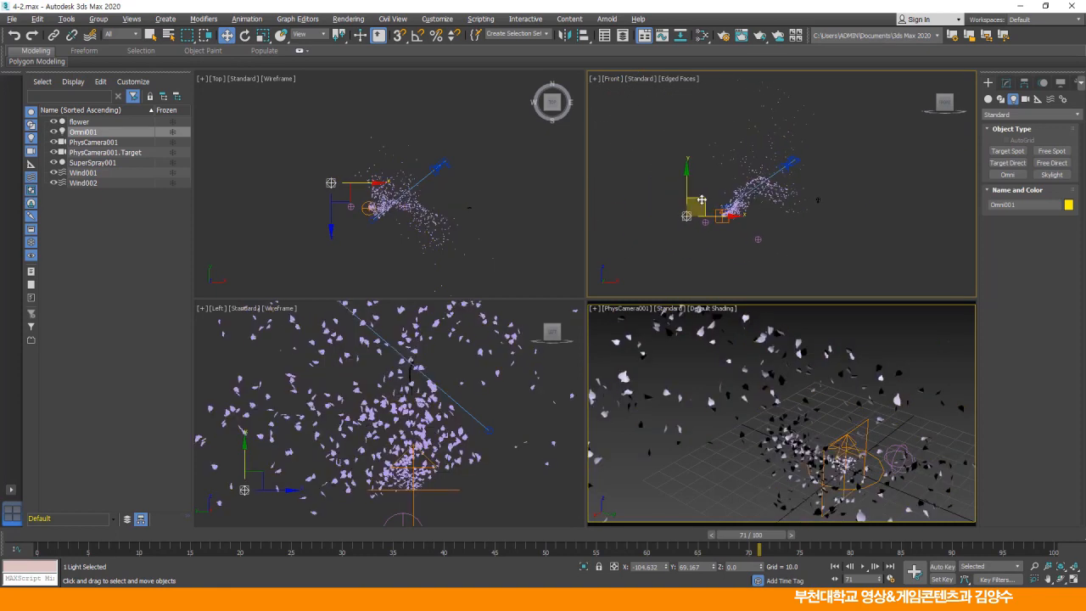
# Move the Omni light high above the spray emitter in the front view, to about X 28.5 and Z 387.5.
pyautogui.moveTo(709, 159); pyautogui.dragTo(720, 107)
pyautogui.moveTo(708, 158); pyautogui.dragTo(697, 201, button='middle')
pyautogui.moveTo(716, 150); pyautogui.dragTo(731, 114)
pyautogui.moveTo(712, 158); pyautogui.dragTo(709, 170, button='middle')
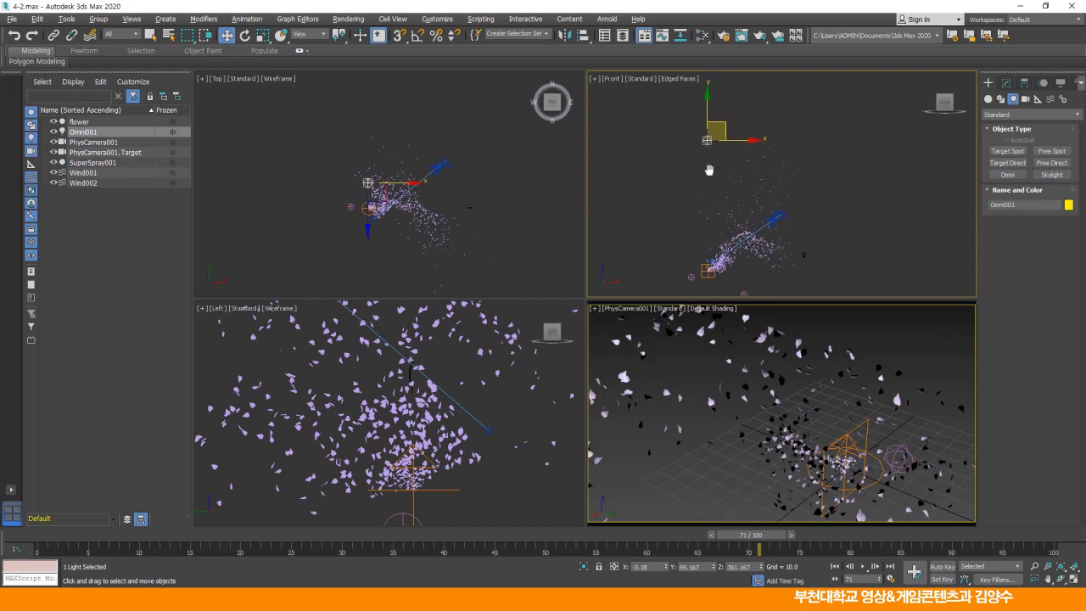
pyautogui.moveTo(727, 125); pyautogui.dragTo(737, 122)
# Reposition the Omni light above the petal flow to about X 132.8, Y 78.5, Z 388.9, and open its parameters for editing.
pyautogui.rightClick(522, 163)
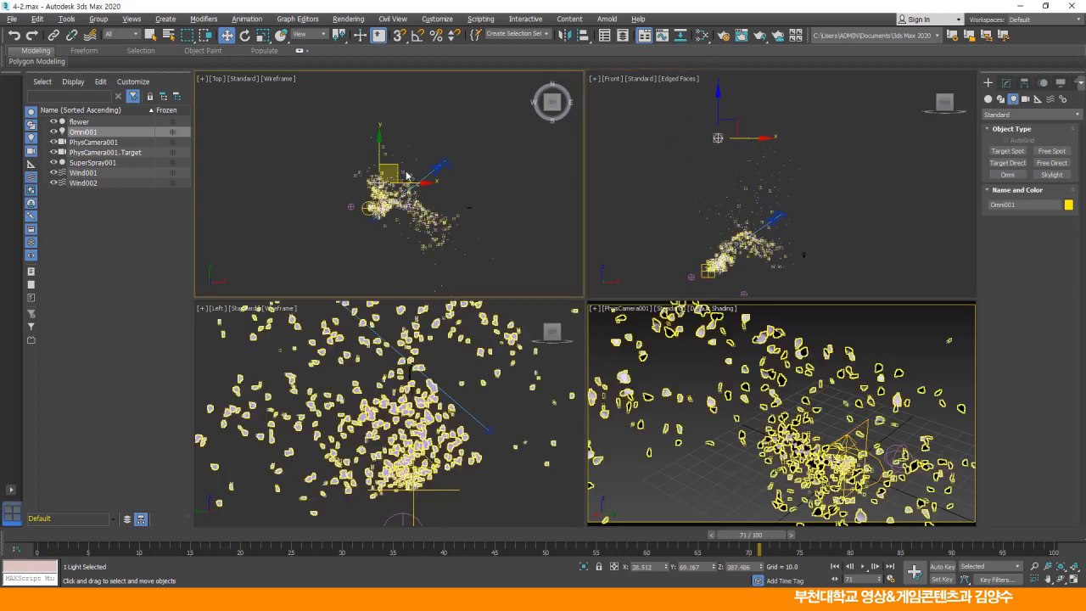
pyautogui.moveTo(399, 168); pyautogui.dragTo(412, 149)
pyautogui.scroll(2, 431, 169)
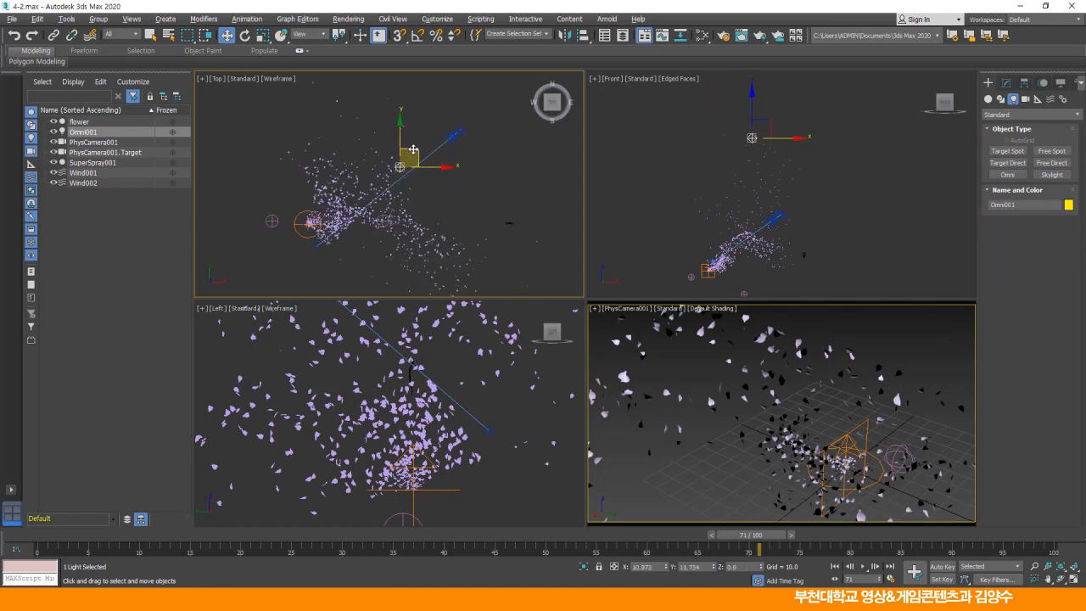
pyautogui.rightClick(694, 194)
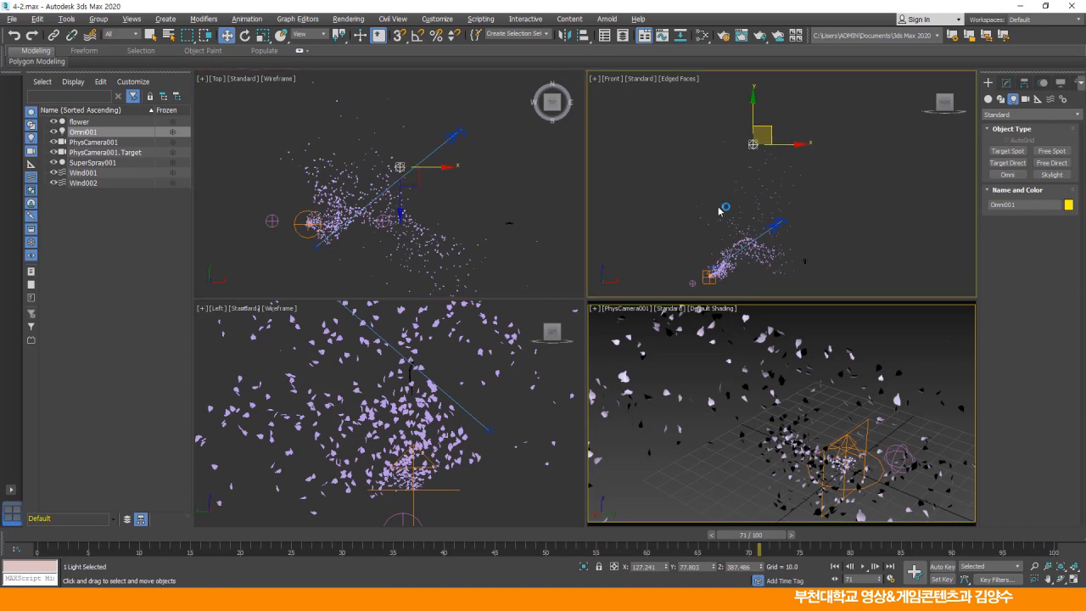
pyautogui.moveTo(770, 125); pyautogui.dragTo(770, 131)
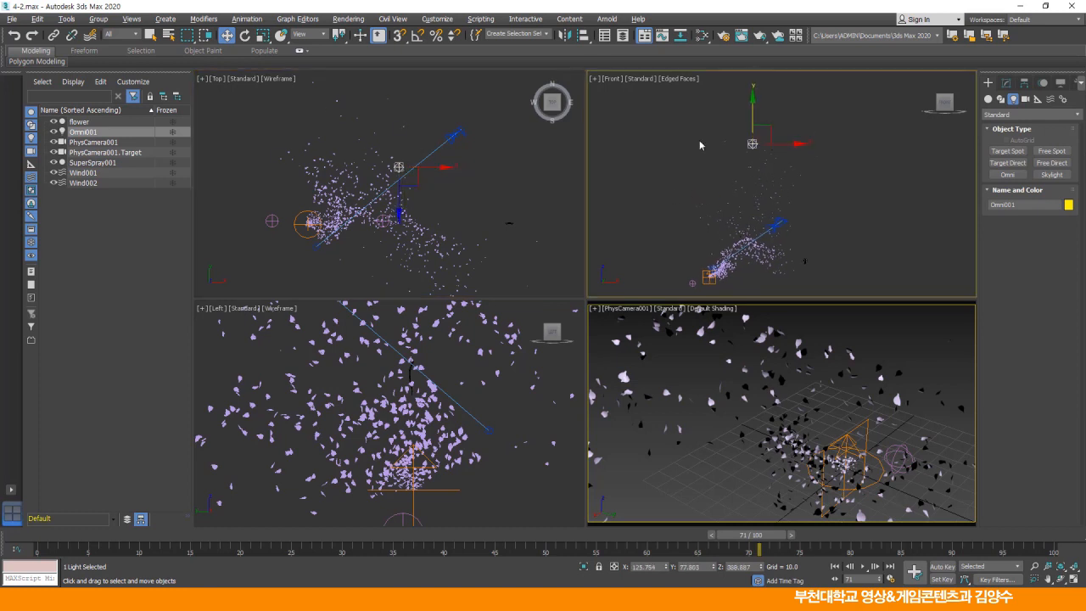
pyautogui.rightClick(413, 151)
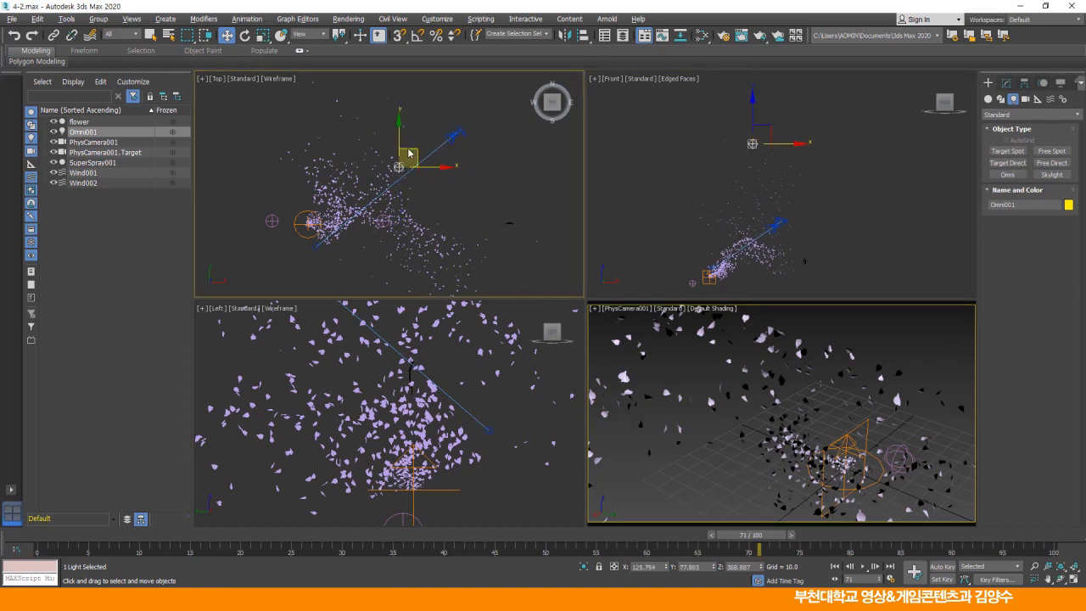
pyautogui.moveTo(414, 156)
pyautogui.mouseDown()
pyautogui.moveTo(431, 151)
pyautogui.moveTo(420, 151)
pyautogui.mouseUp()
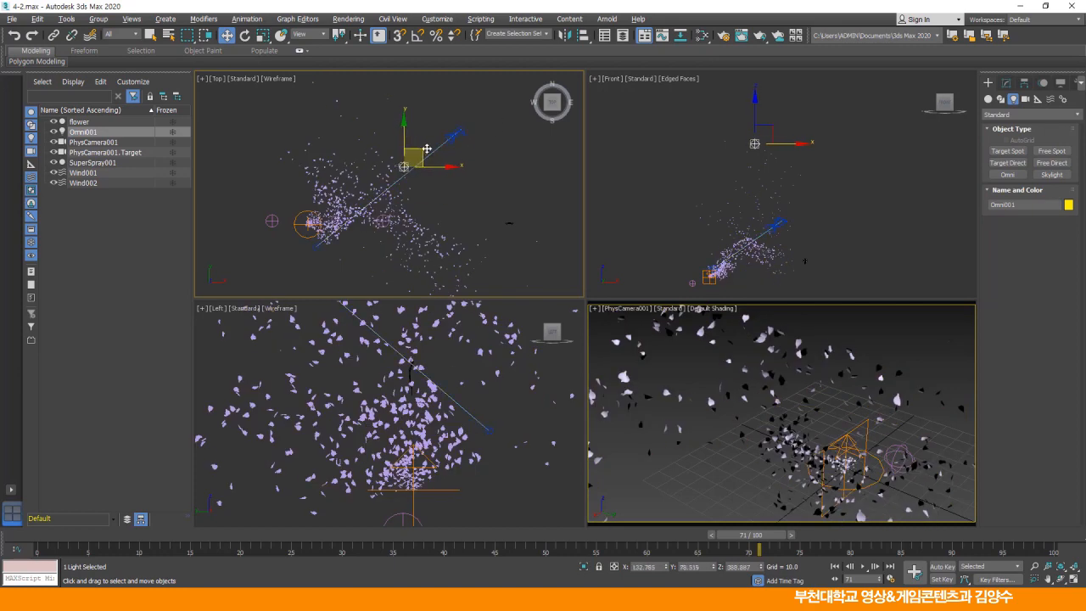
pyautogui.click(1006, 83)
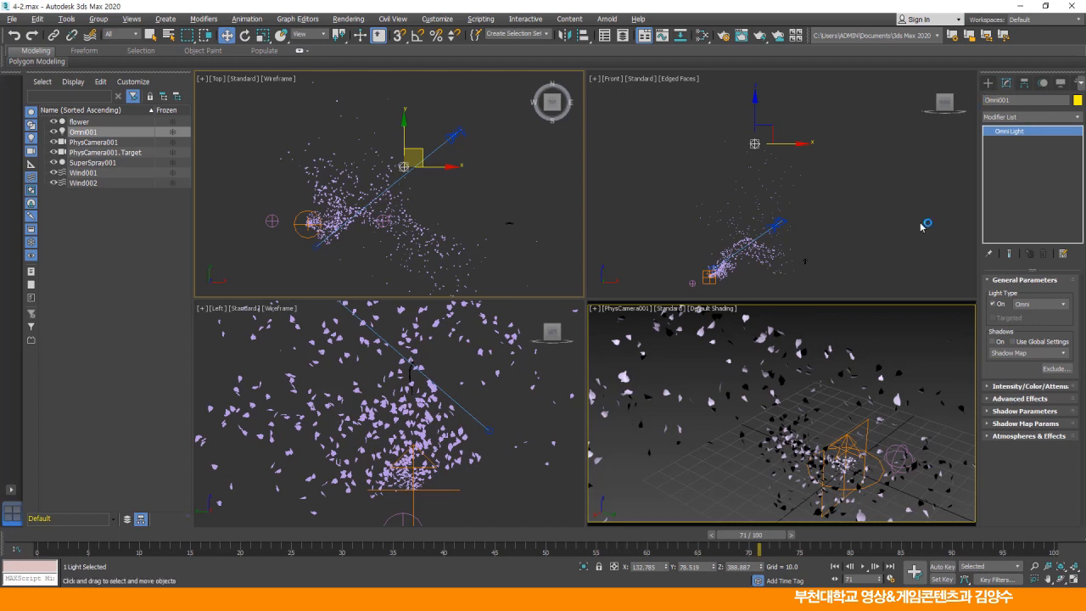
# Turn on shadows for the Omni light, widen the panel showing its parameters, and set the object shadow density to 0.3.
pyautogui.click(993, 341)
pyautogui.click(1009, 387)
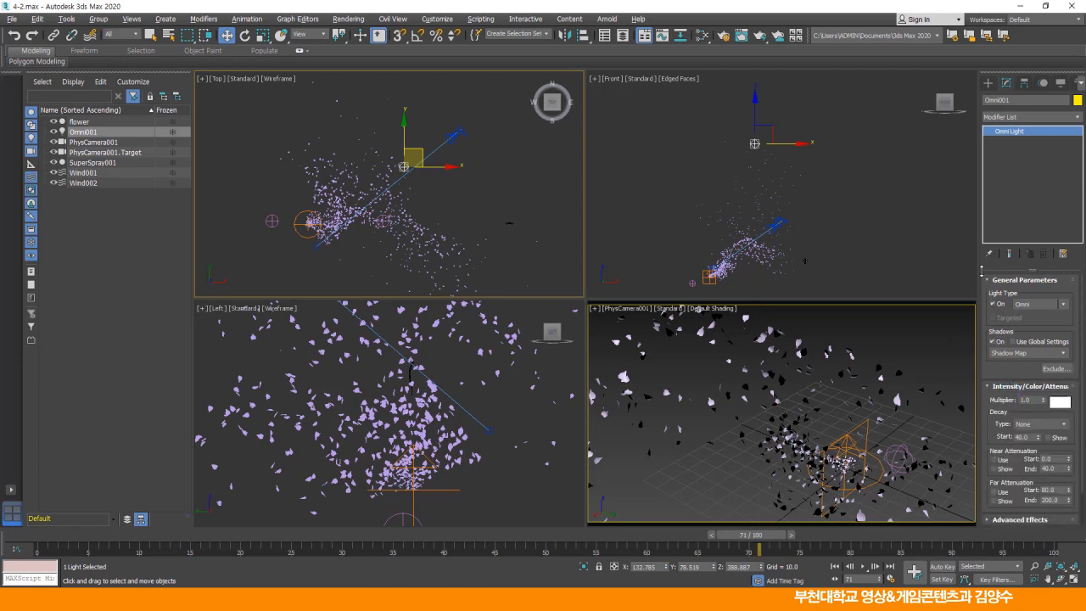
pyautogui.moveTo(977, 269); pyautogui.dragTo(805, 271)
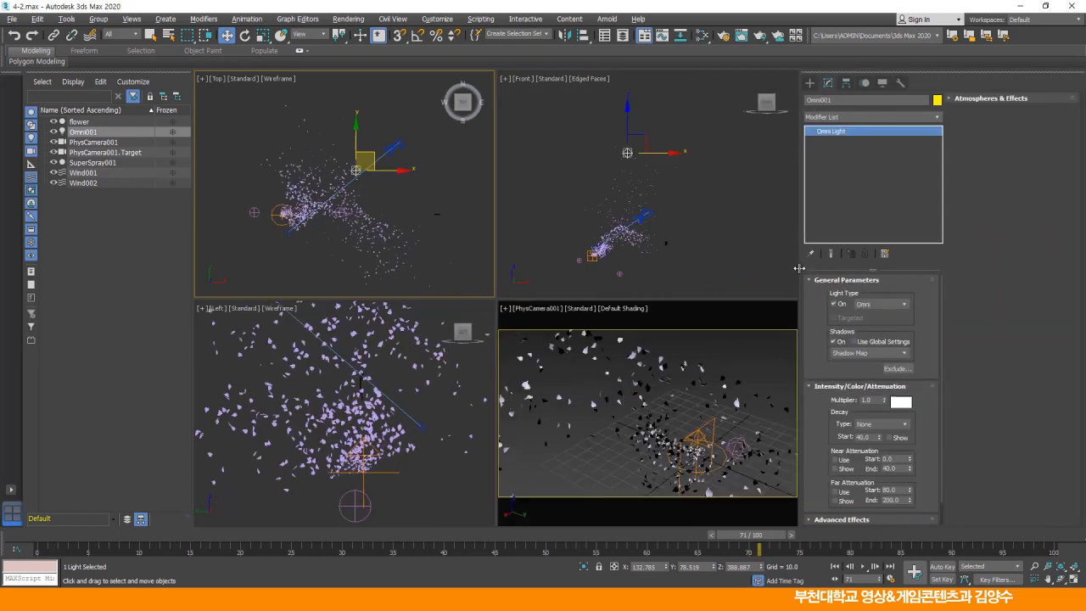
pyautogui.scroll(-2, 812, 460)
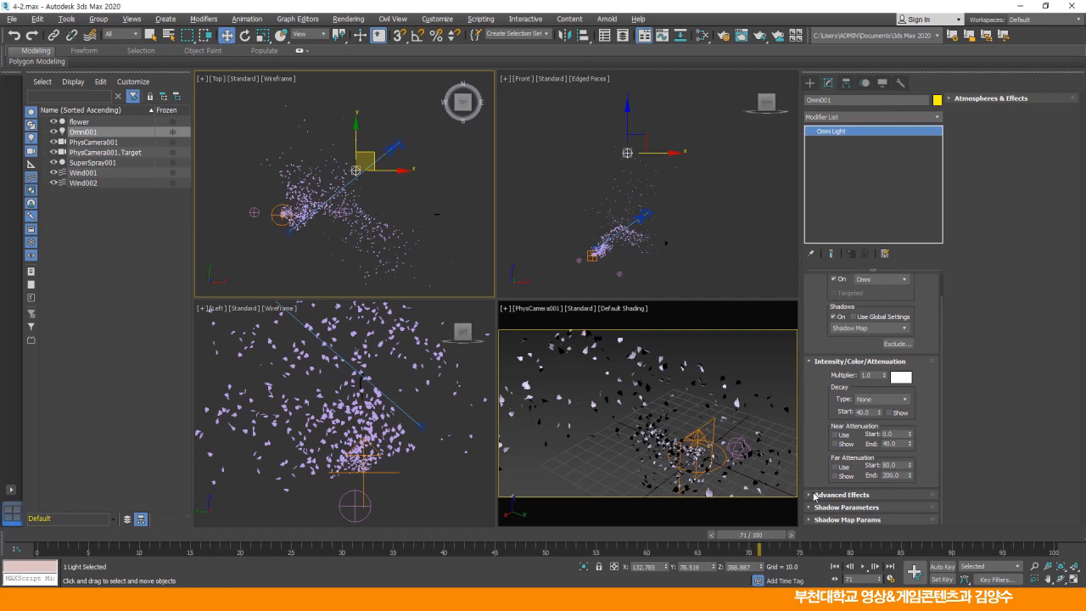
pyautogui.click(829, 509)
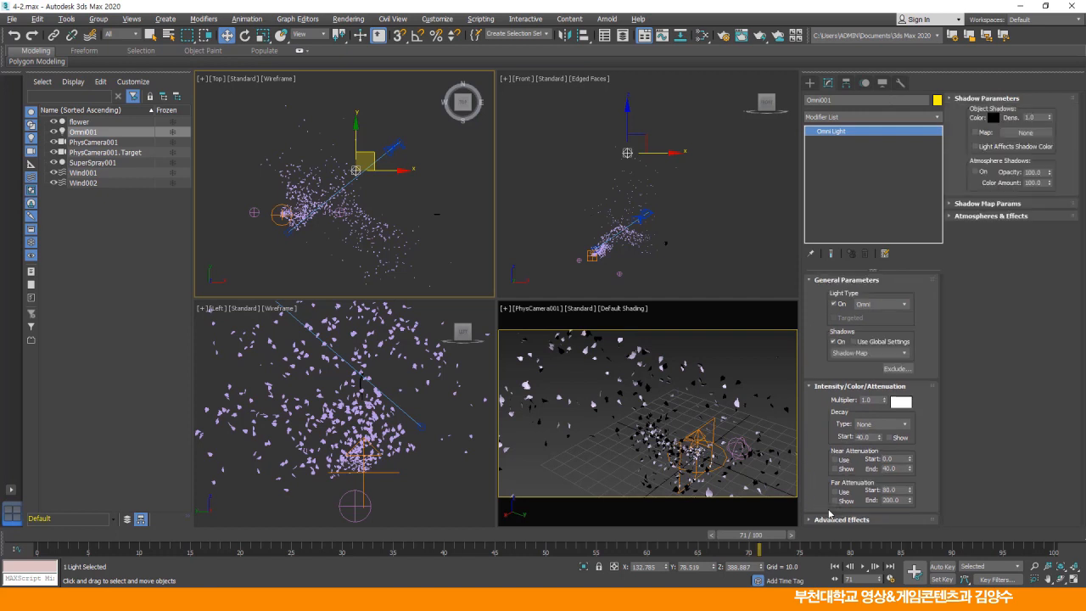
pyautogui.doubleClick(1028, 116)
pyautogui.press('Return')
# Set the Omni light's shadow map size to 1500 and its sample range to 6.0.
pyautogui.click(953, 204)
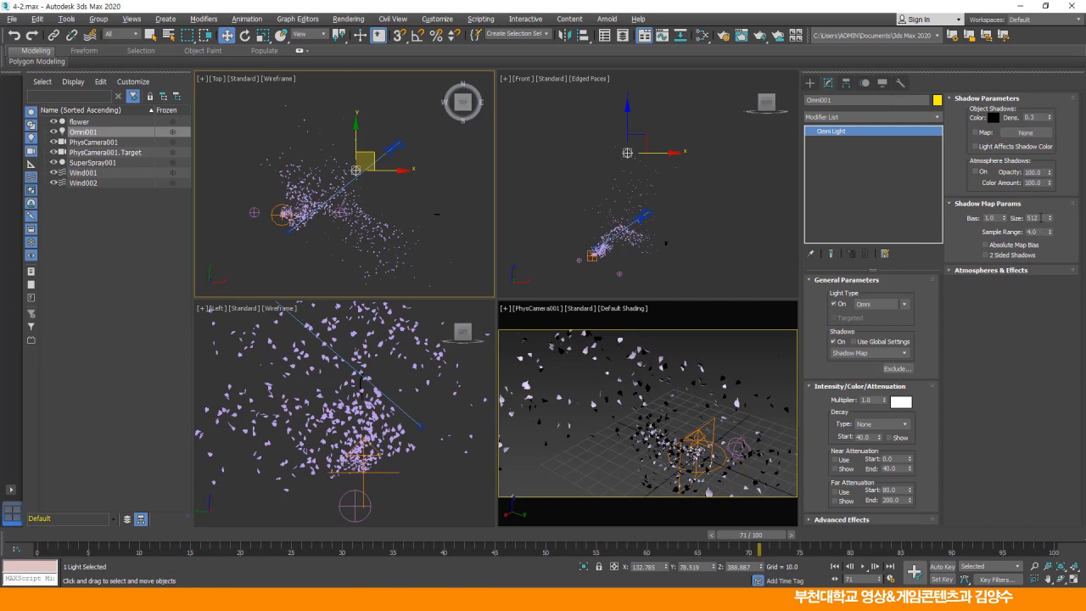
pyautogui.moveTo(1042, 218); pyautogui.dragTo(992, 240)
pyautogui.write('1500')
pyautogui.press('Return')
pyautogui.press('Tab')
# Render the PhysCamera001 view at frame 71 to check the petals' lighting and shadows, and close the rendered image.
pyautogui.click(759, 319)
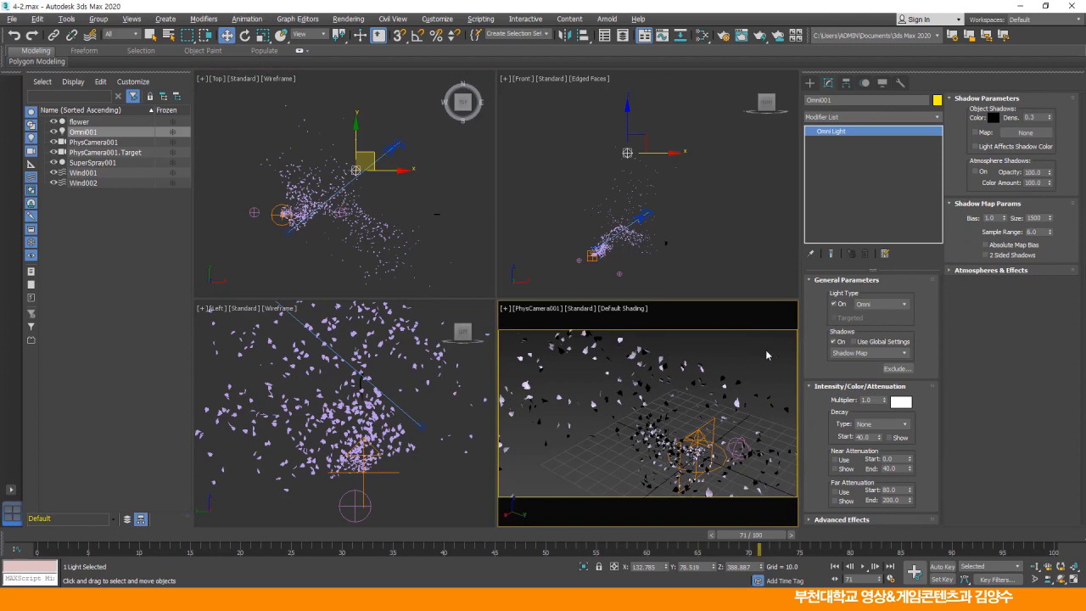
pyautogui.click(723, 36)
pyautogui.click(405, 146)
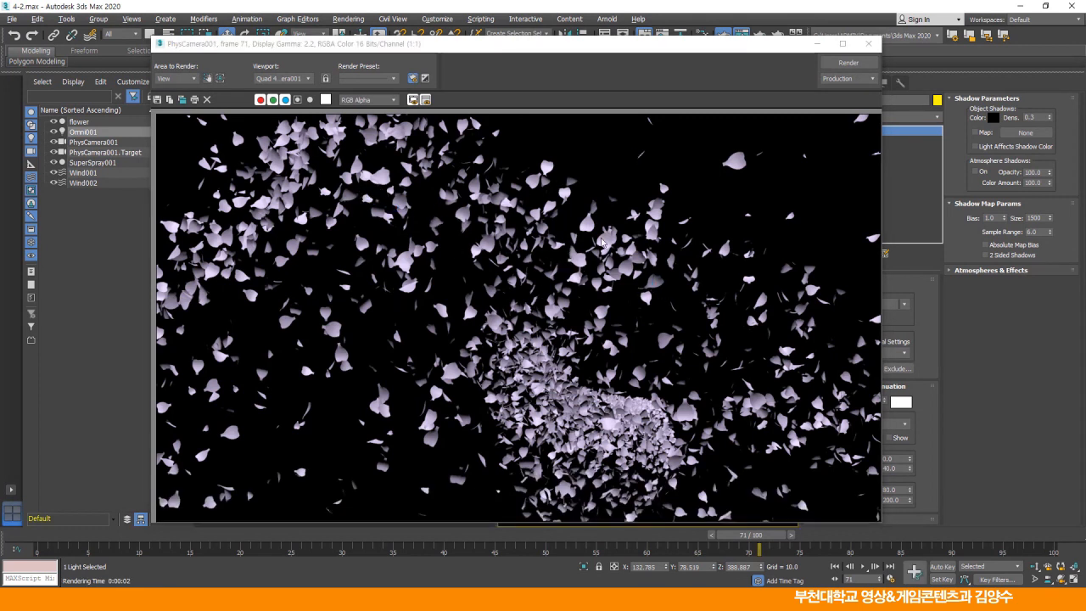
pyautogui.click(867, 43)
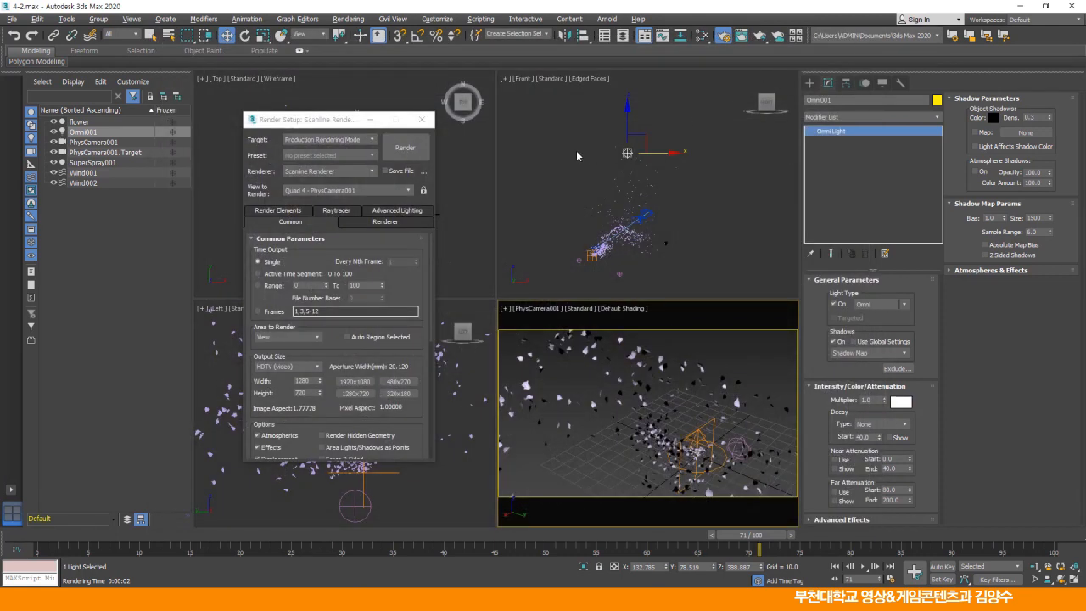
# Set the environment's background color to a saturated blue with hue 172, saturation 255 and value 178.
pyautogui.moveTo(344, 120); pyautogui.dragTo(318, 119)
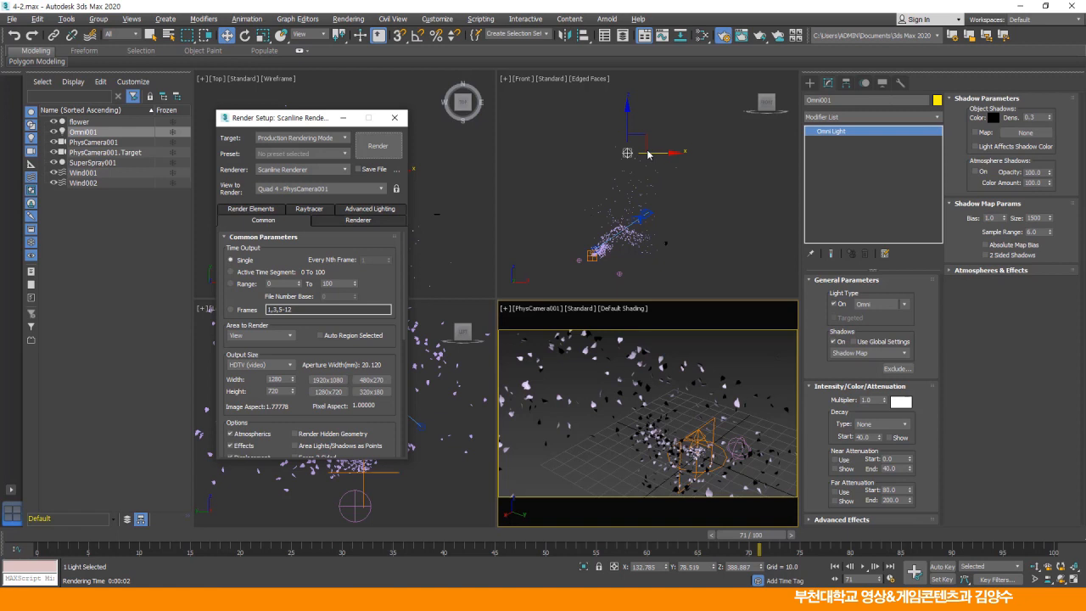
pyautogui.click(348, 19)
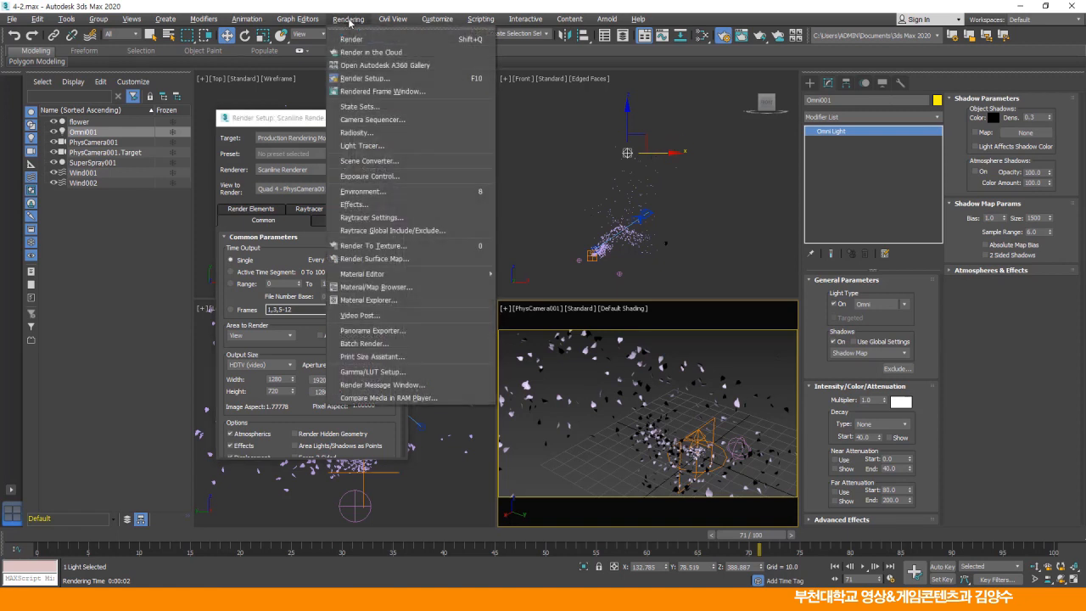
pyautogui.click(374, 193)
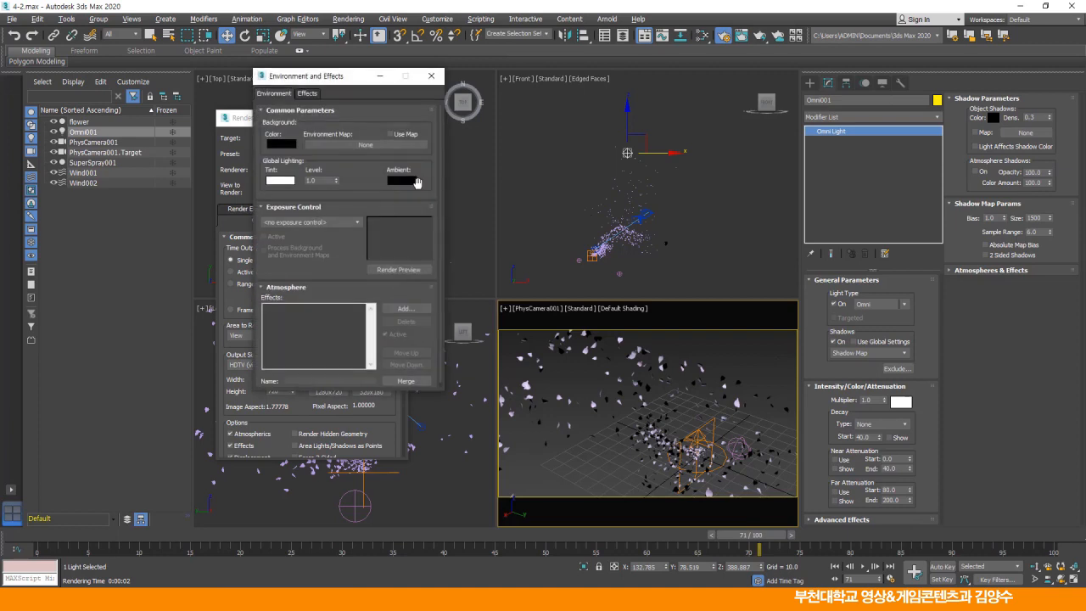
pyautogui.moveTo(339, 76); pyautogui.dragTo(515, 116)
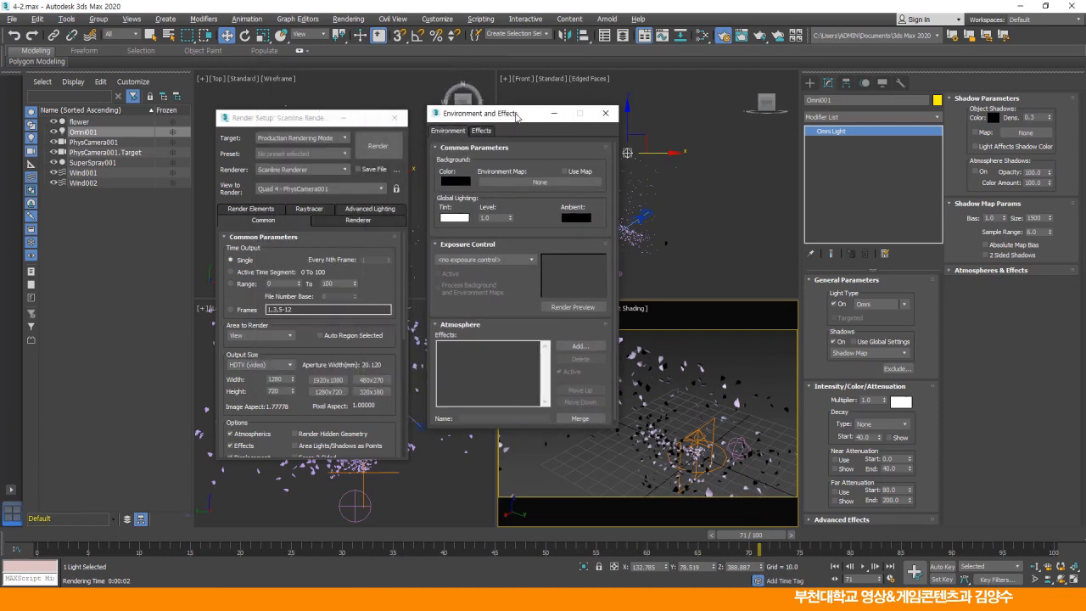
pyautogui.click(455, 180)
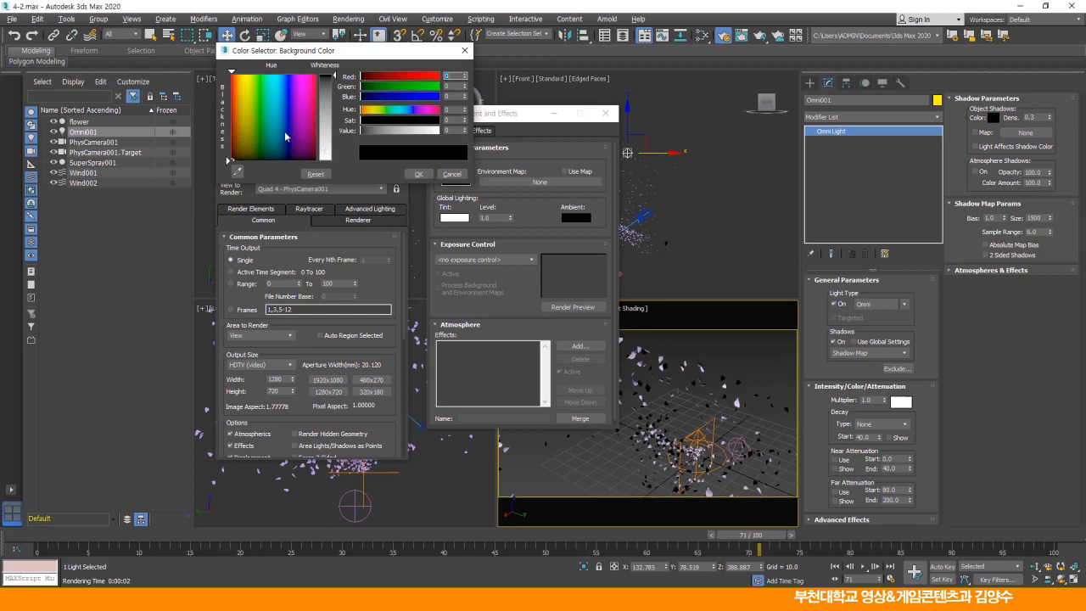
pyautogui.moveTo(285, 124); pyautogui.dragTo(289, 101)
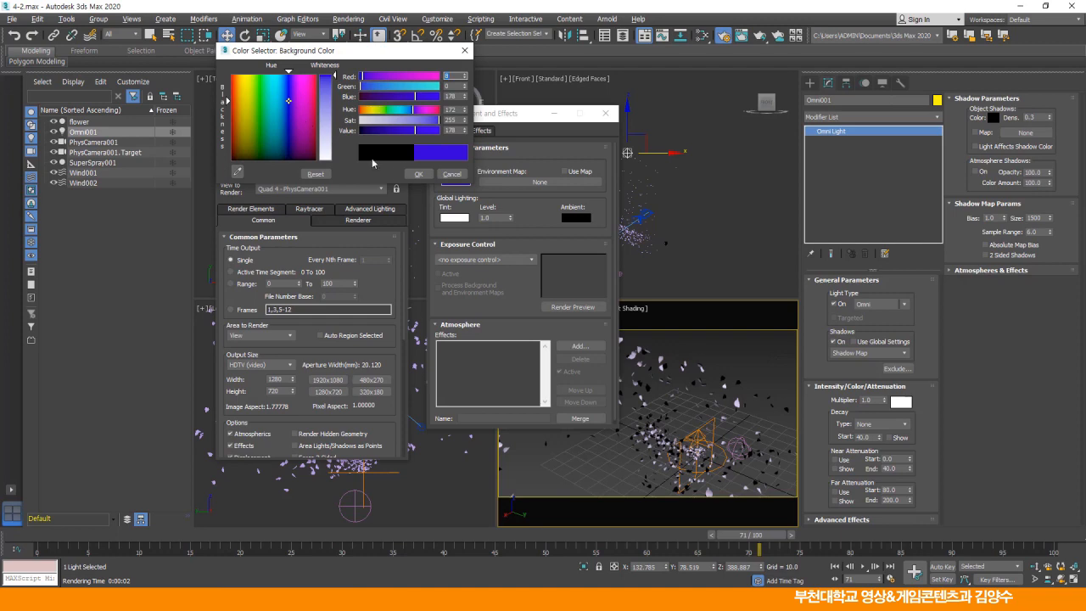
pyautogui.click(418, 174)
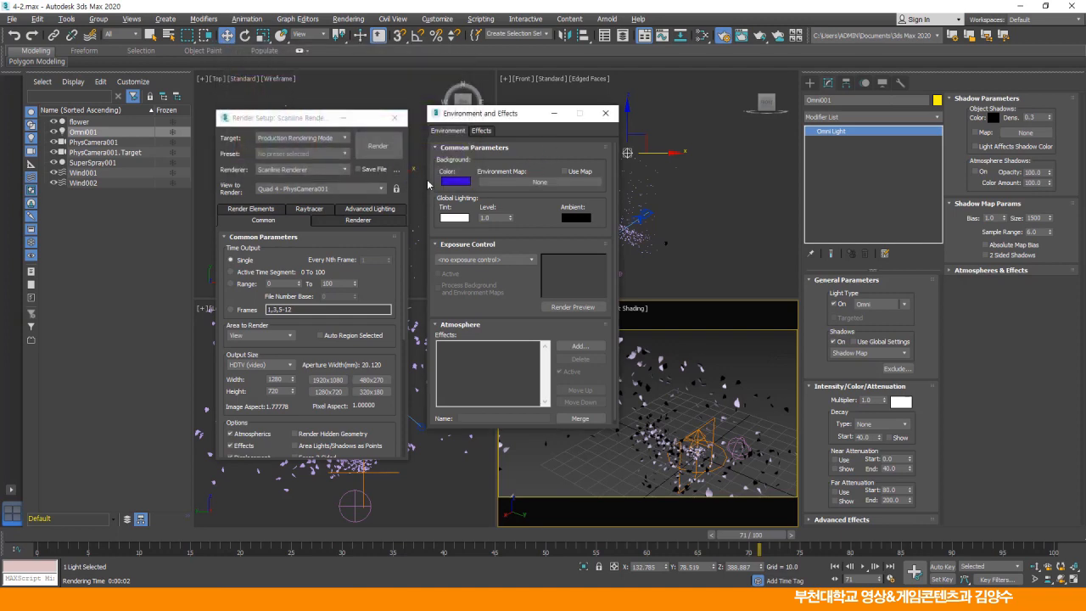
# Render the camera view against the blue background, and close the rendered image together with the environment and render settings.
pyautogui.click(378, 146)
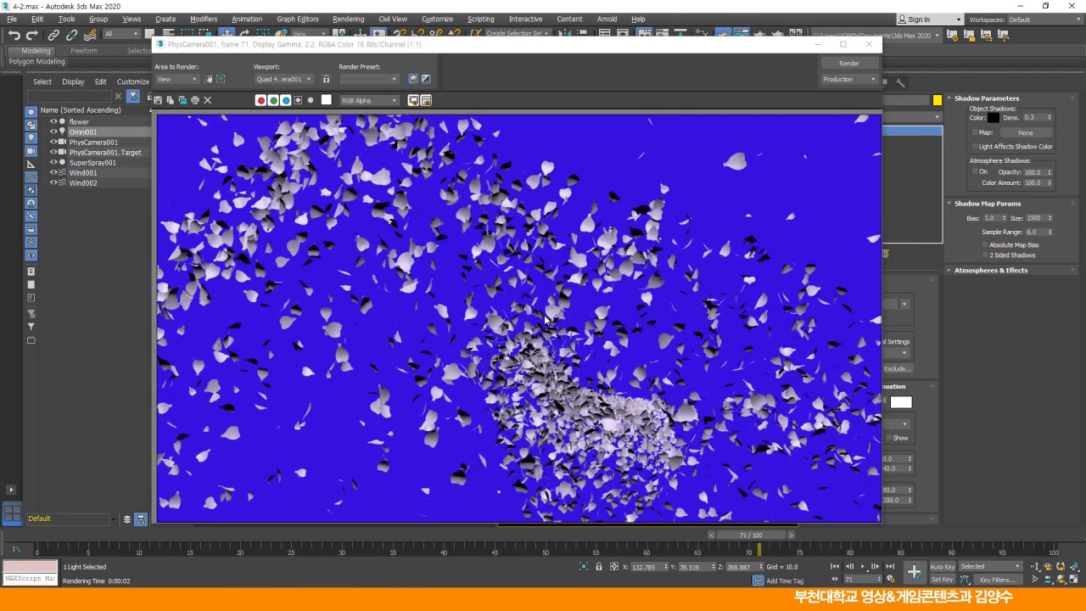
pyautogui.click(868, 44)
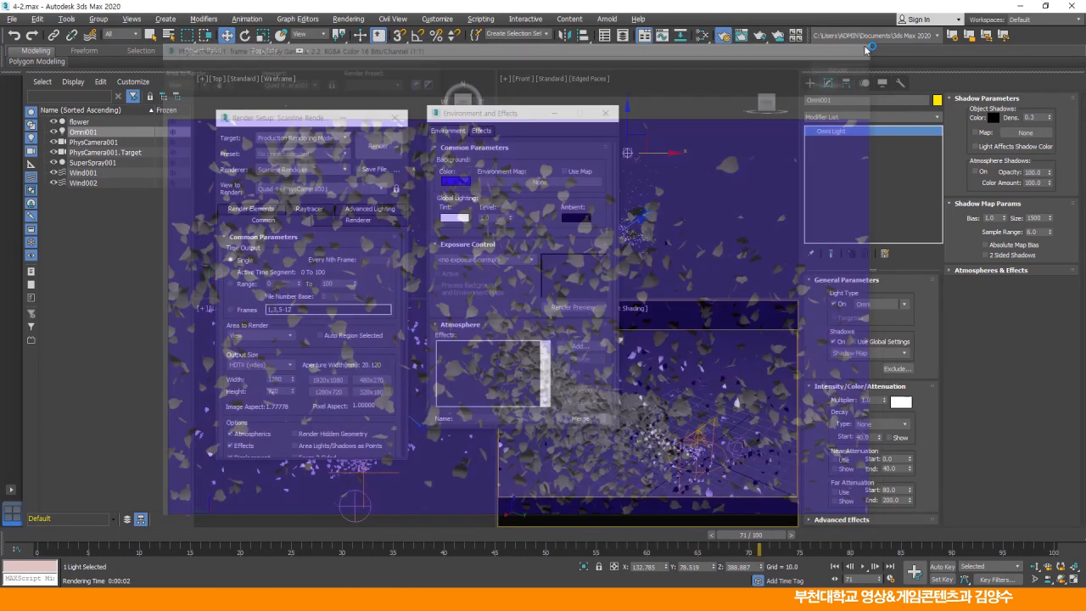
pyautogui.click(605, 113)
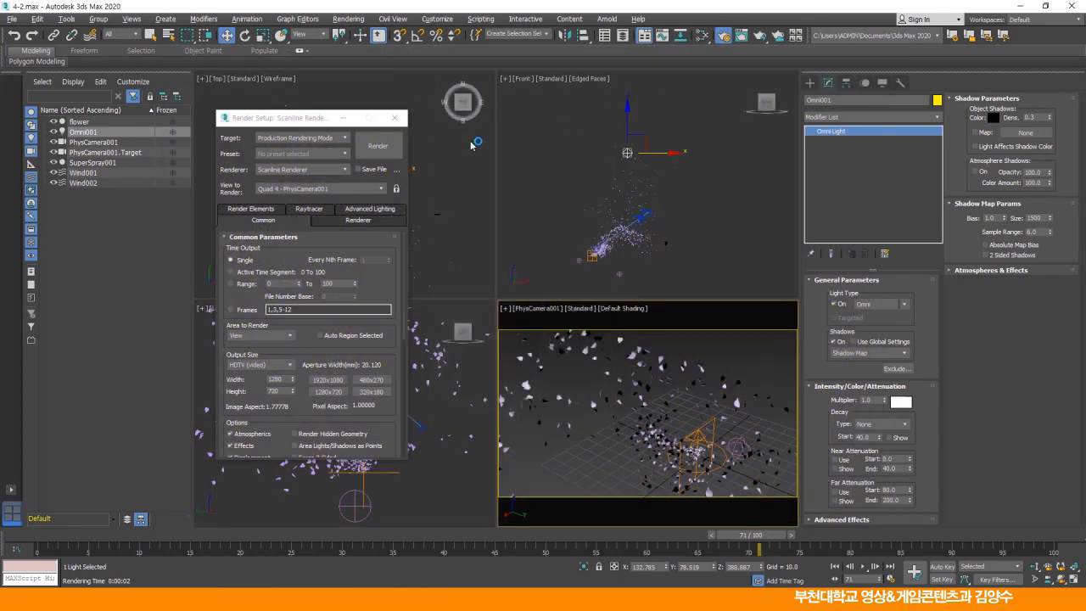
pyautogui.click(393, 117)
# Copy the Omni light straight down below the petals in the front view, to about Z -139.7, and turn off the copy's shadows.
pyautogui.moveTo(617, 179); pyautogui.dragTo(623, 166, button='middle')
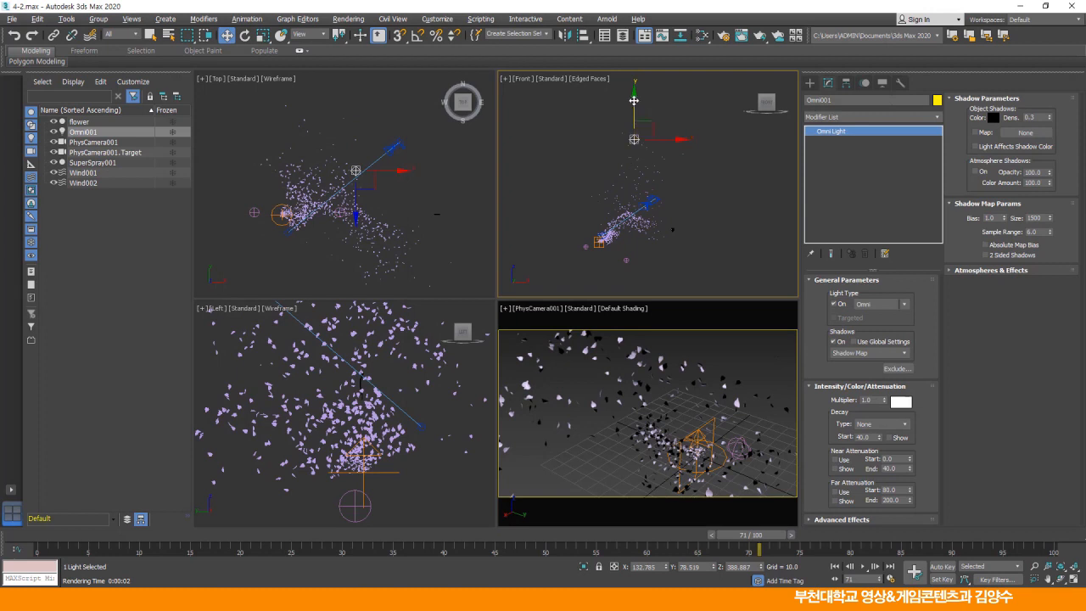
pyautogui.keyDown('shift'); pyautogui.moveTo(636, 90); pyautogui.dragTo(636, 231); pyautogui.keyUp('shift')
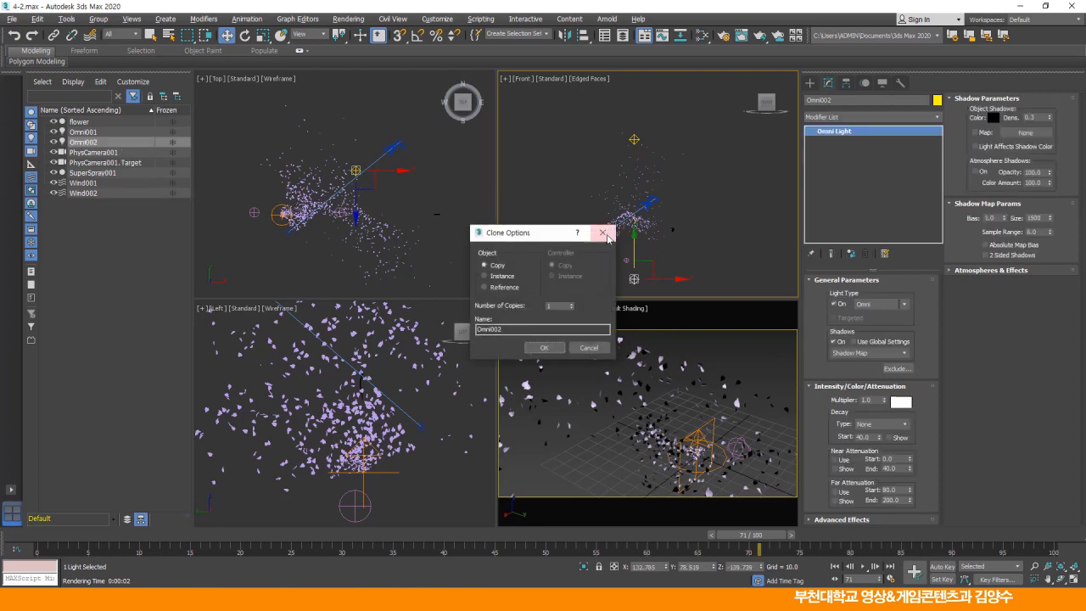
pyautogui.click(547, 347)
pyautogui.moveTo(655, 291); pyautogui.dragTo(665, 269, button='middle')
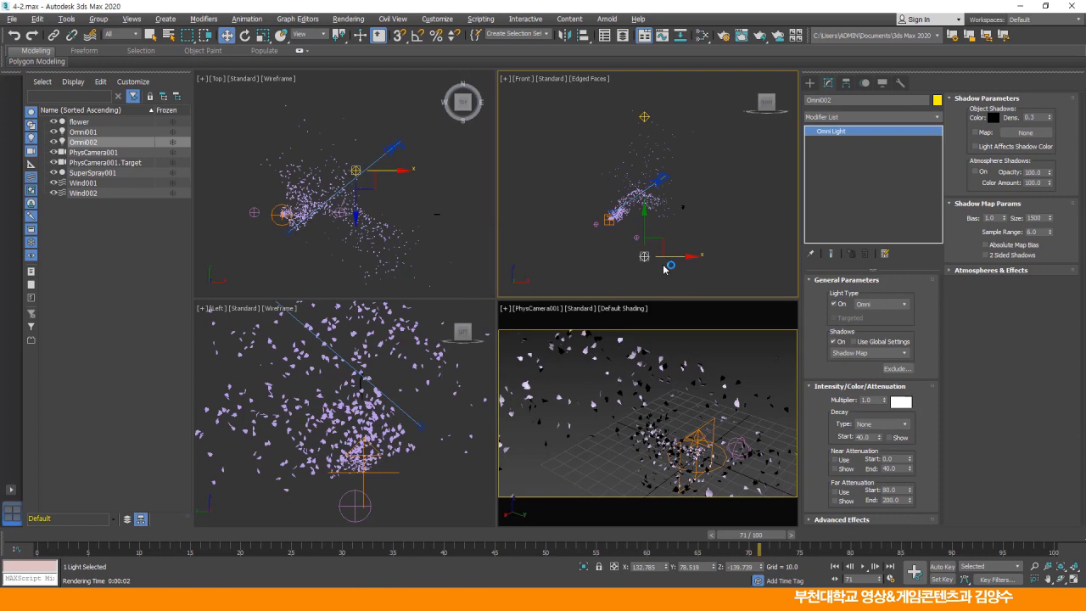
pyautogui.click(834, 342)
# Render the camera view to check the petals lit from above and below, and close the rendered image.
pyautogui.rightClick(720, 360)
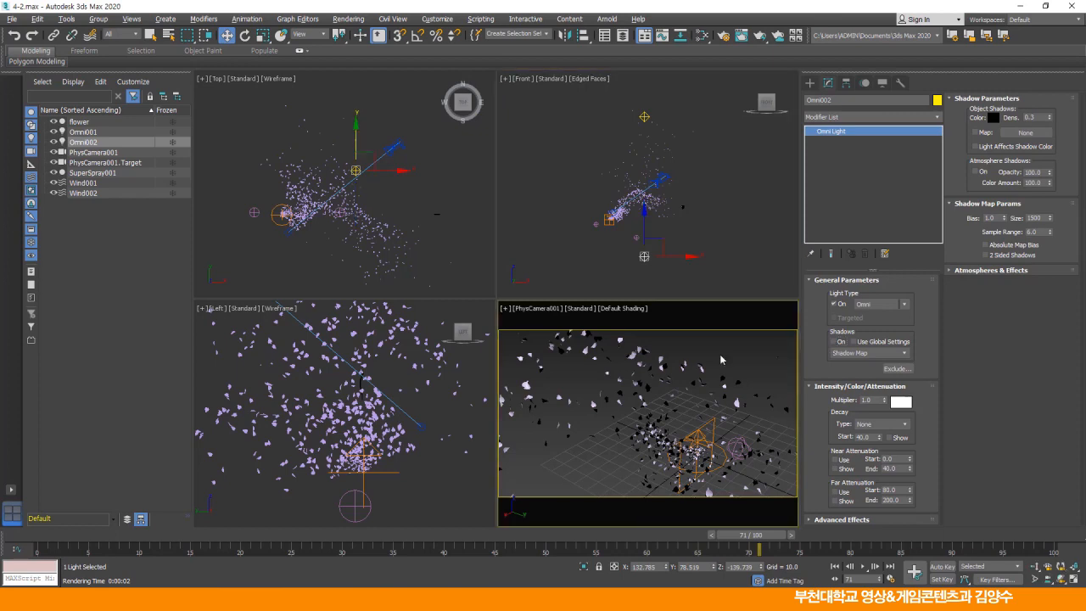
pyautogui.click(721, 37)
pyautogui.click(380, 145)
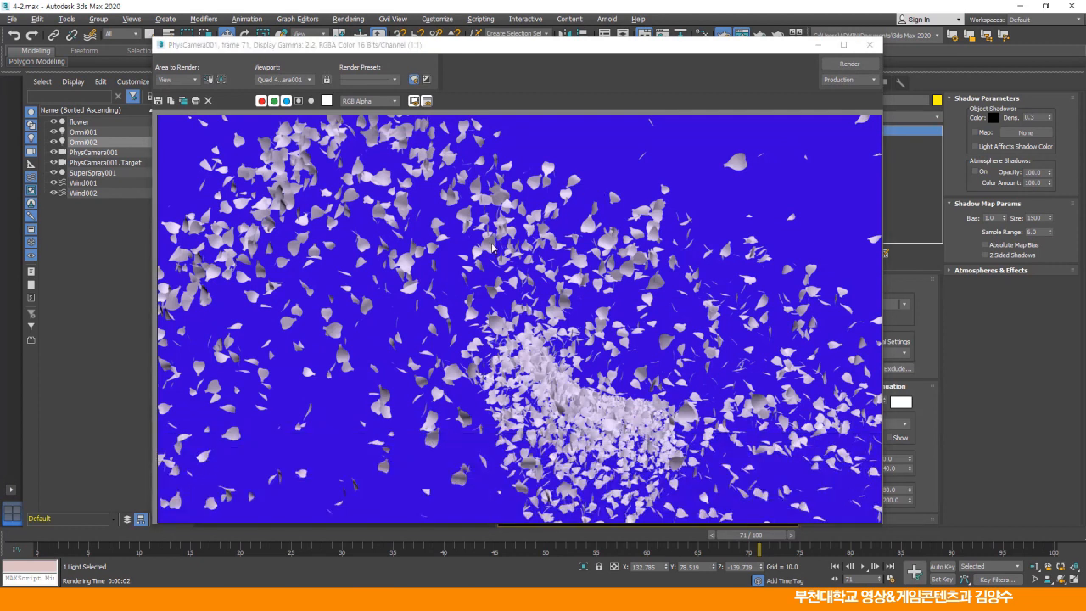
pyautogui.click(868, 44)
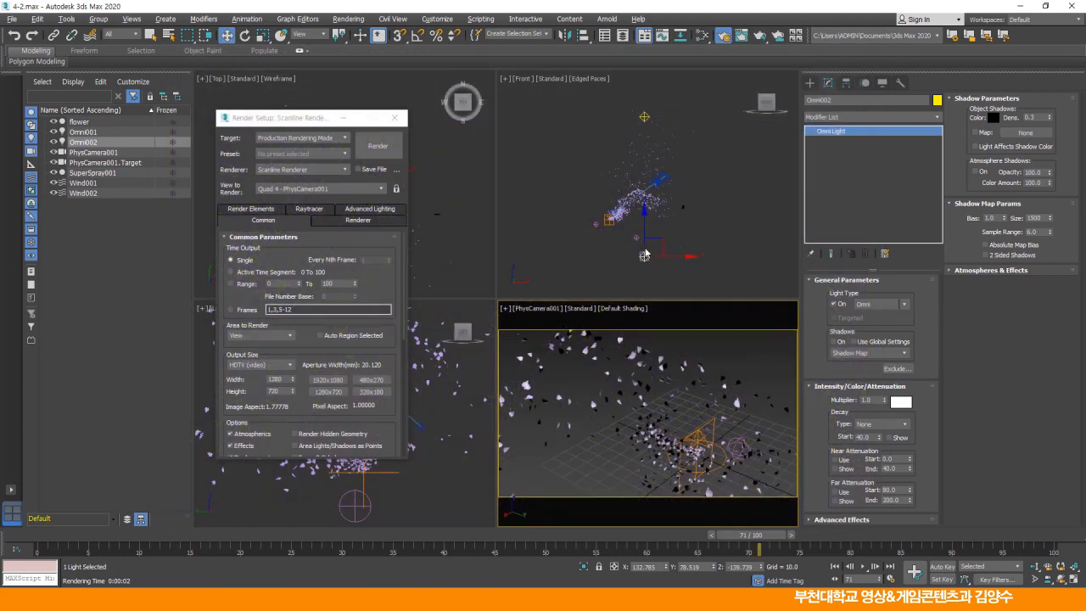
# Change the intensity multiplier of the lower Omni light and render the camera view again.
pyautogui.doubleClick(869, 400)
pyautogui.press('BackSpace')
pyautogui.press('Return')
pyautogui.click(377, 146)
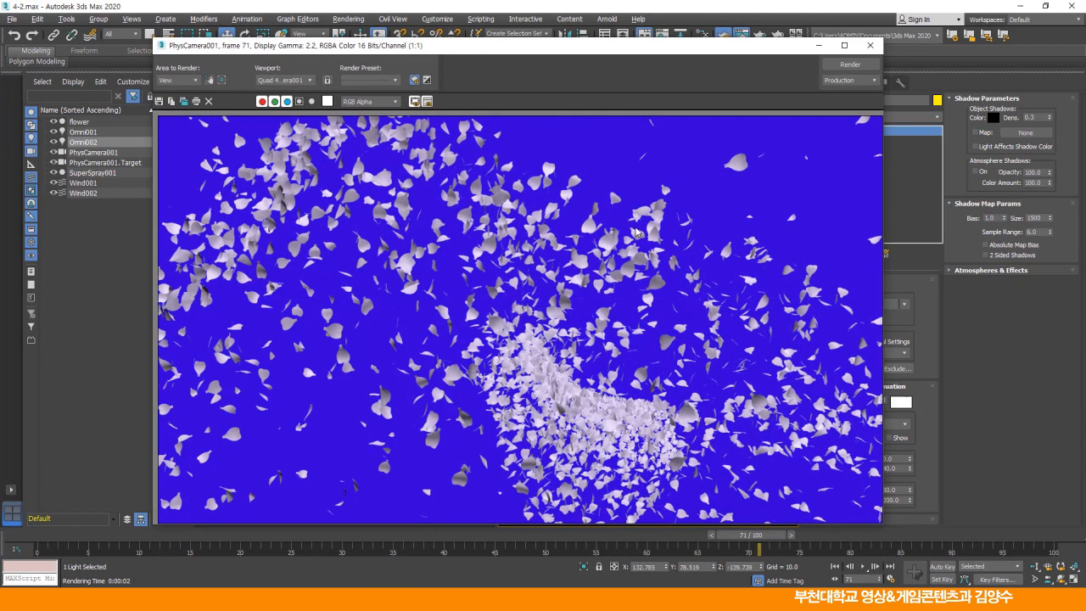